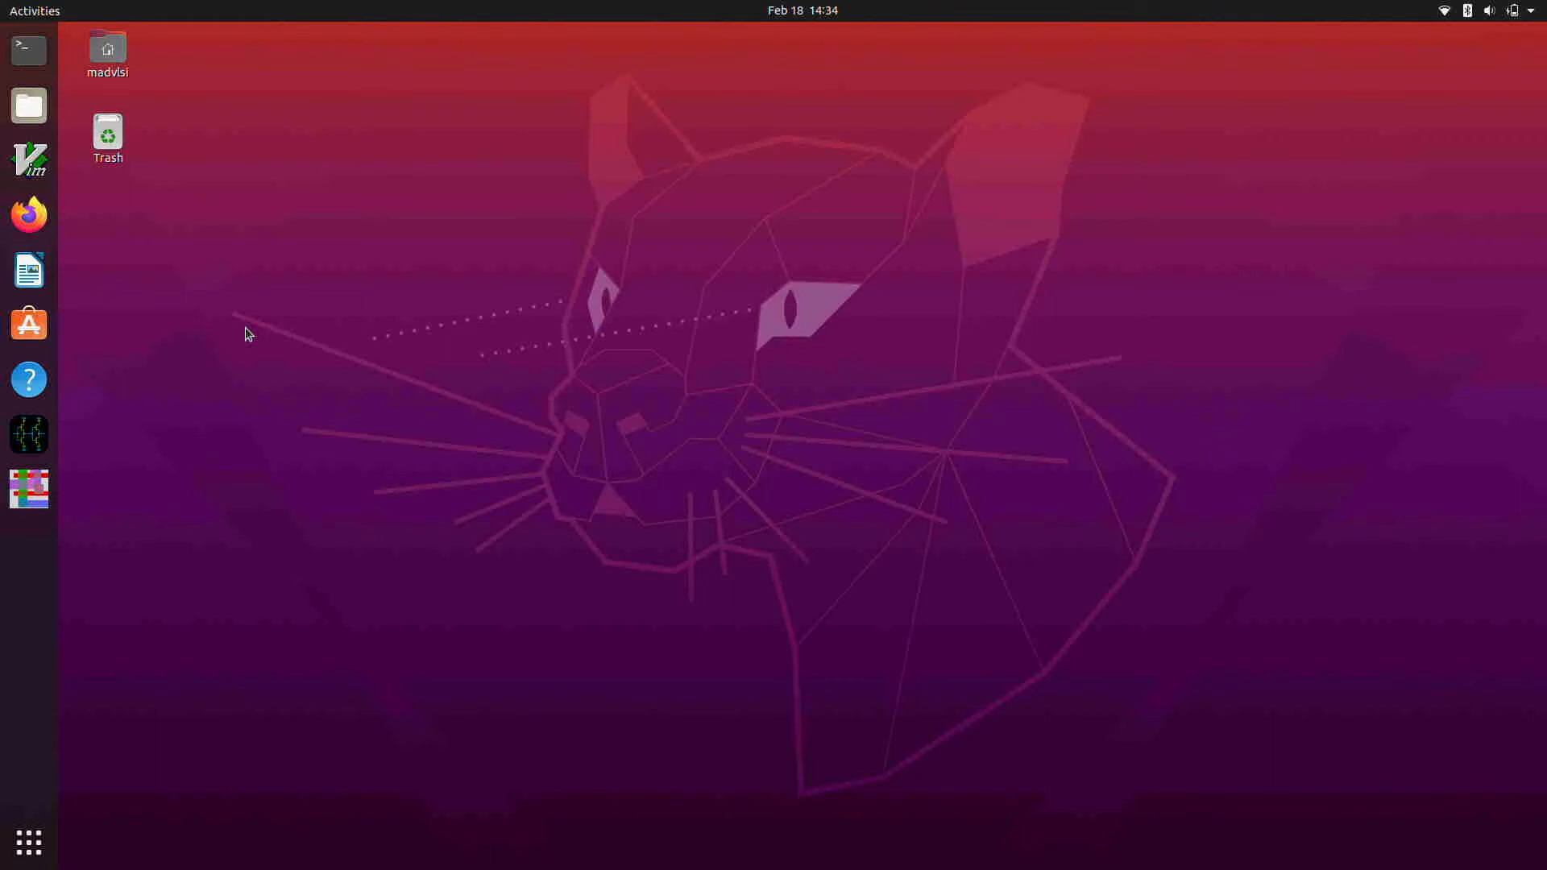
# Open a terminal and change to the Documents/negdff directory.
pyautogui.click(46, 63)
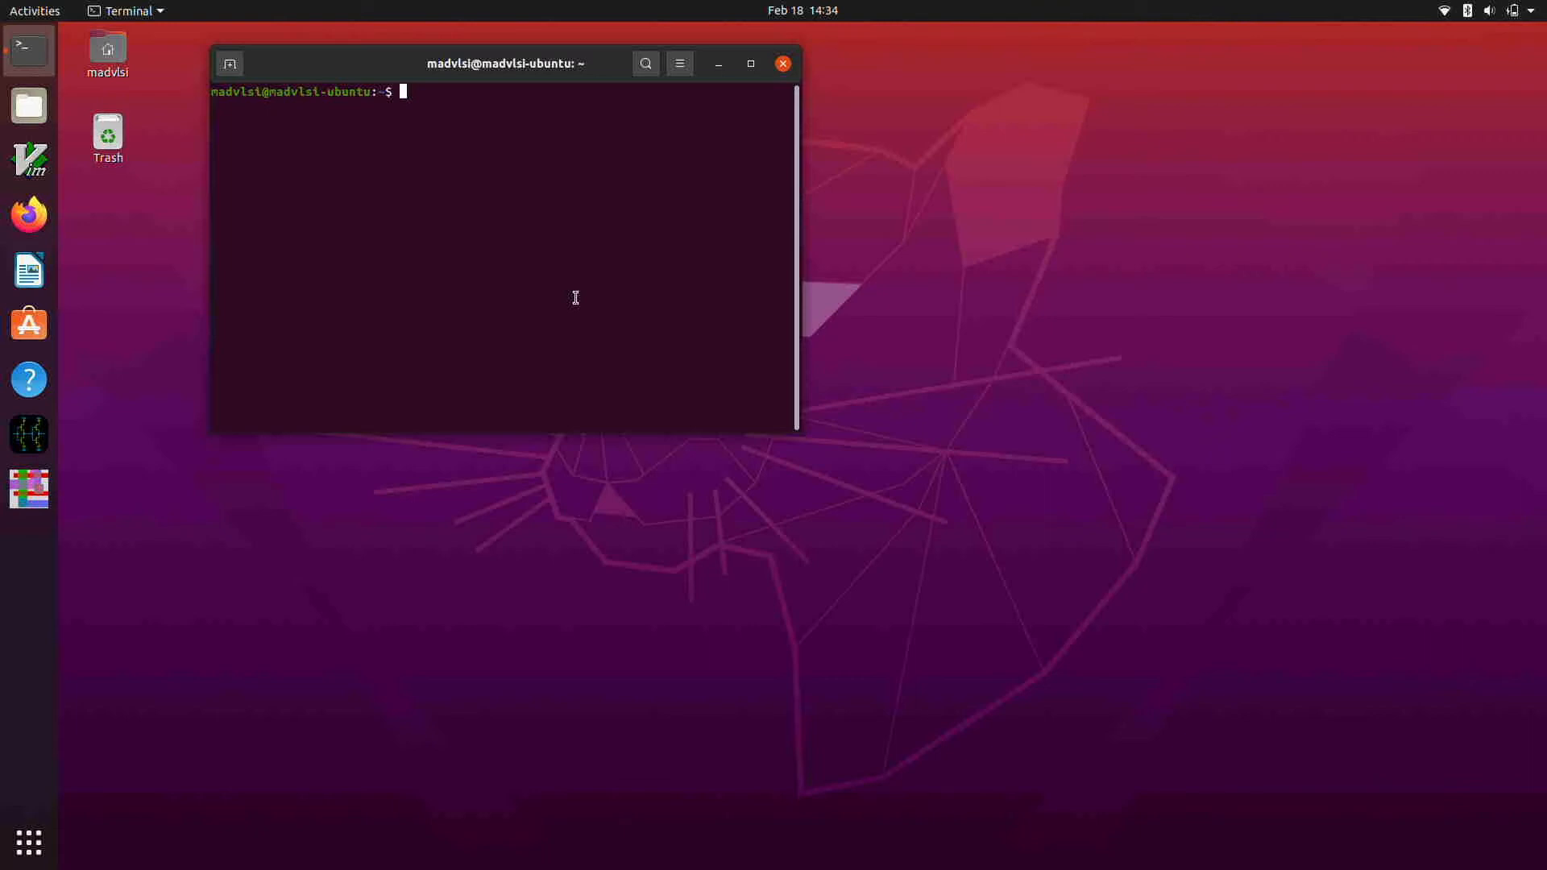
pyautogui.write('cd Doc')
pyautogui.press('Tab')
pyautogui.write('neg')
pyautogui.press('Tab')
pyautogui.press('Return')
# Launch Magic on the sreg layout from the terminal.
pyautogui.write('mag')
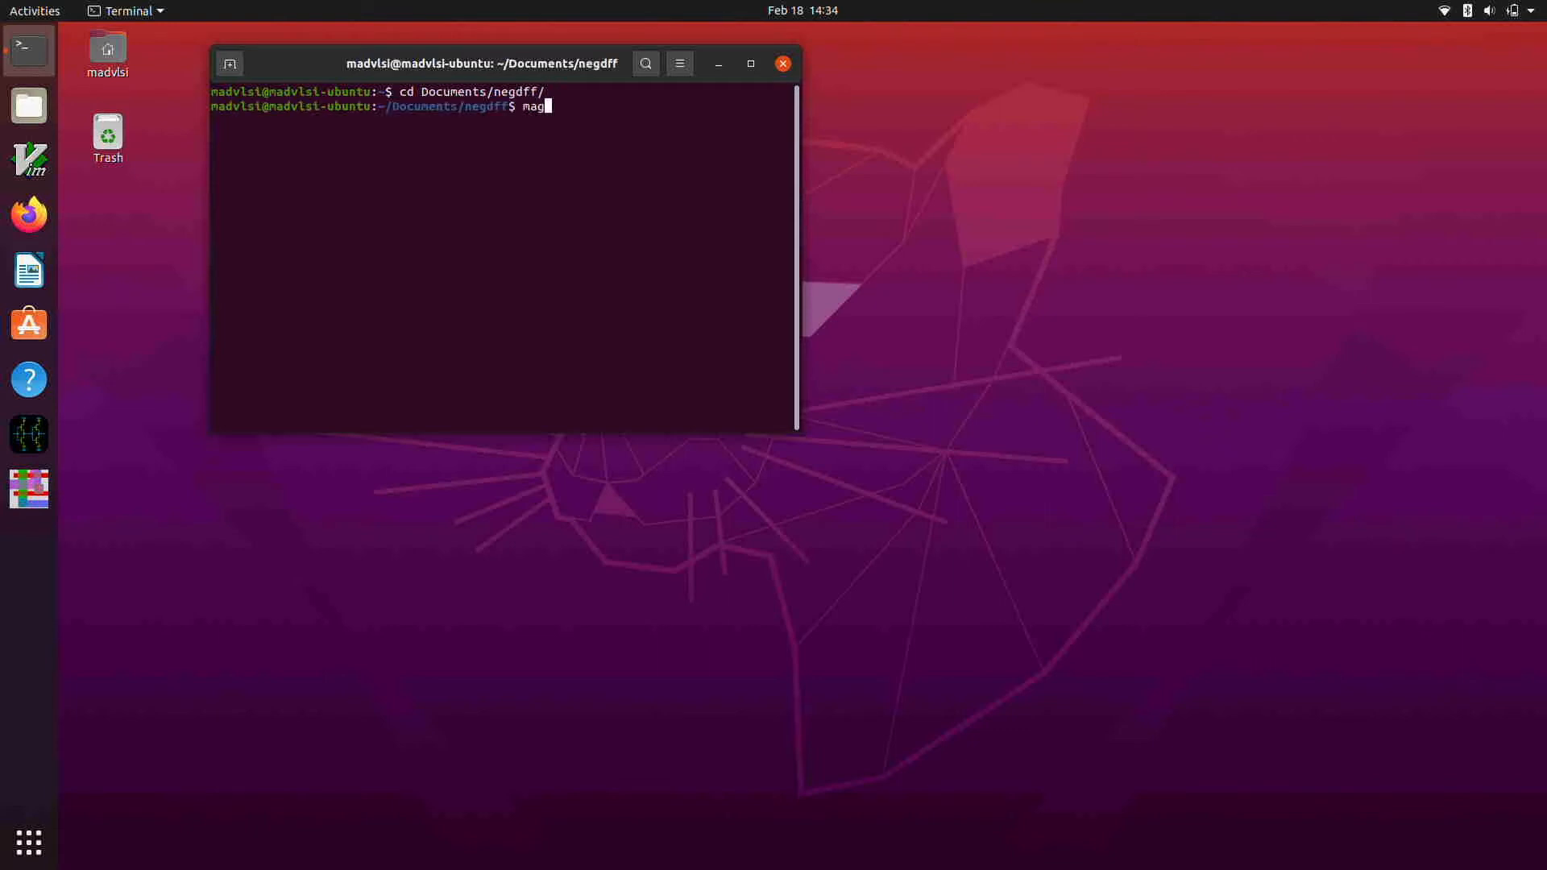
pyautogui.write('ic sreg')
pyautogui.press('Return')
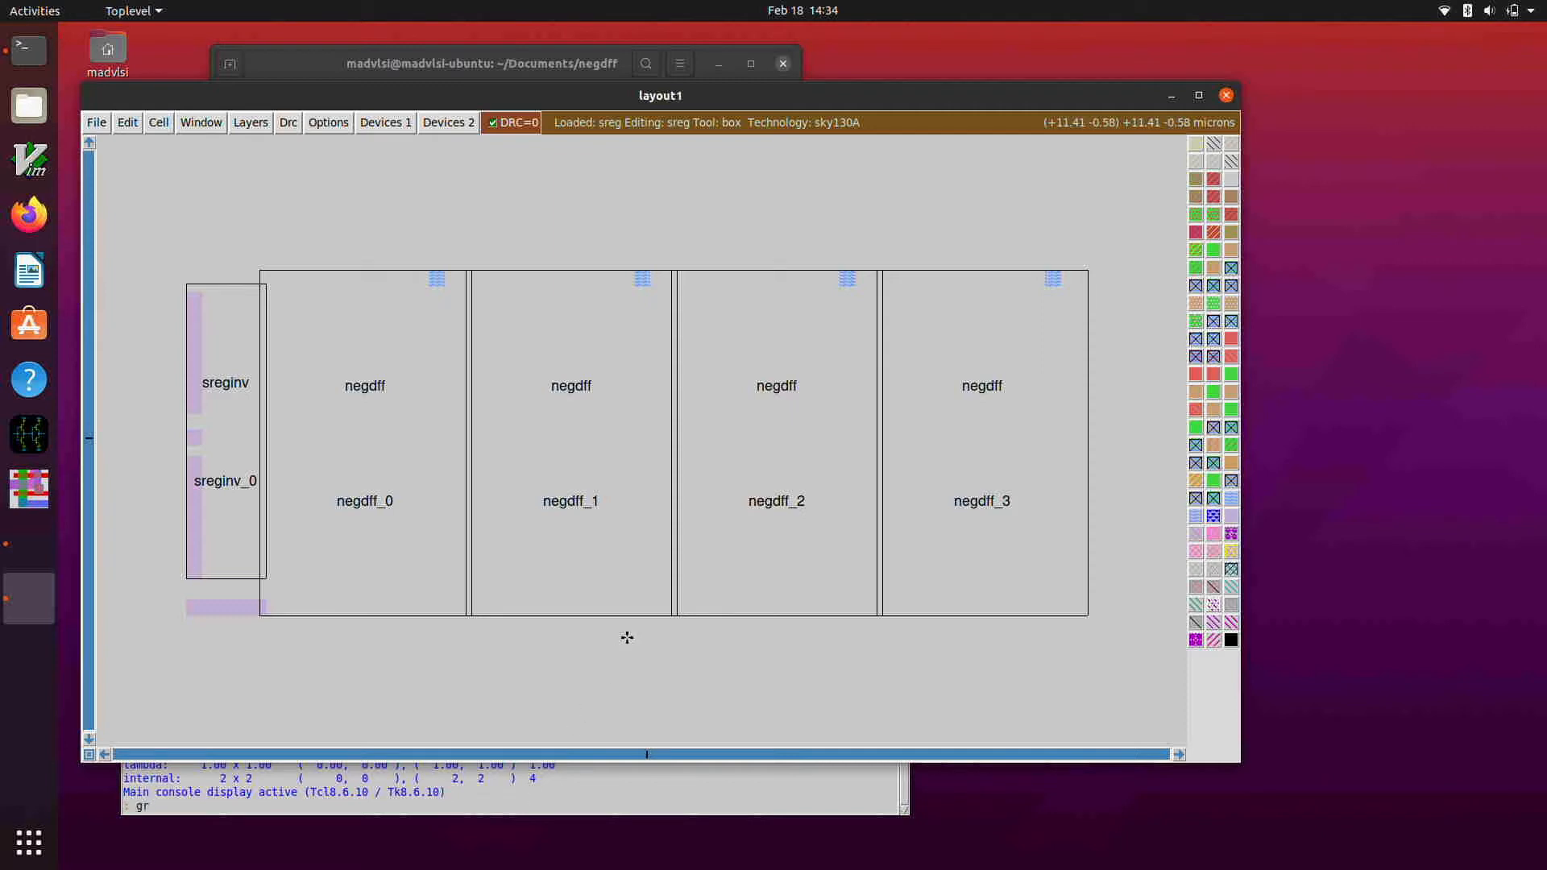
# Configure a 0.05um by 0.05um grid, user-grid snapping and the drc(full) DRC style.
pyautogui.write('id 0.05um 0.05um')
pyautogui.press('Return')
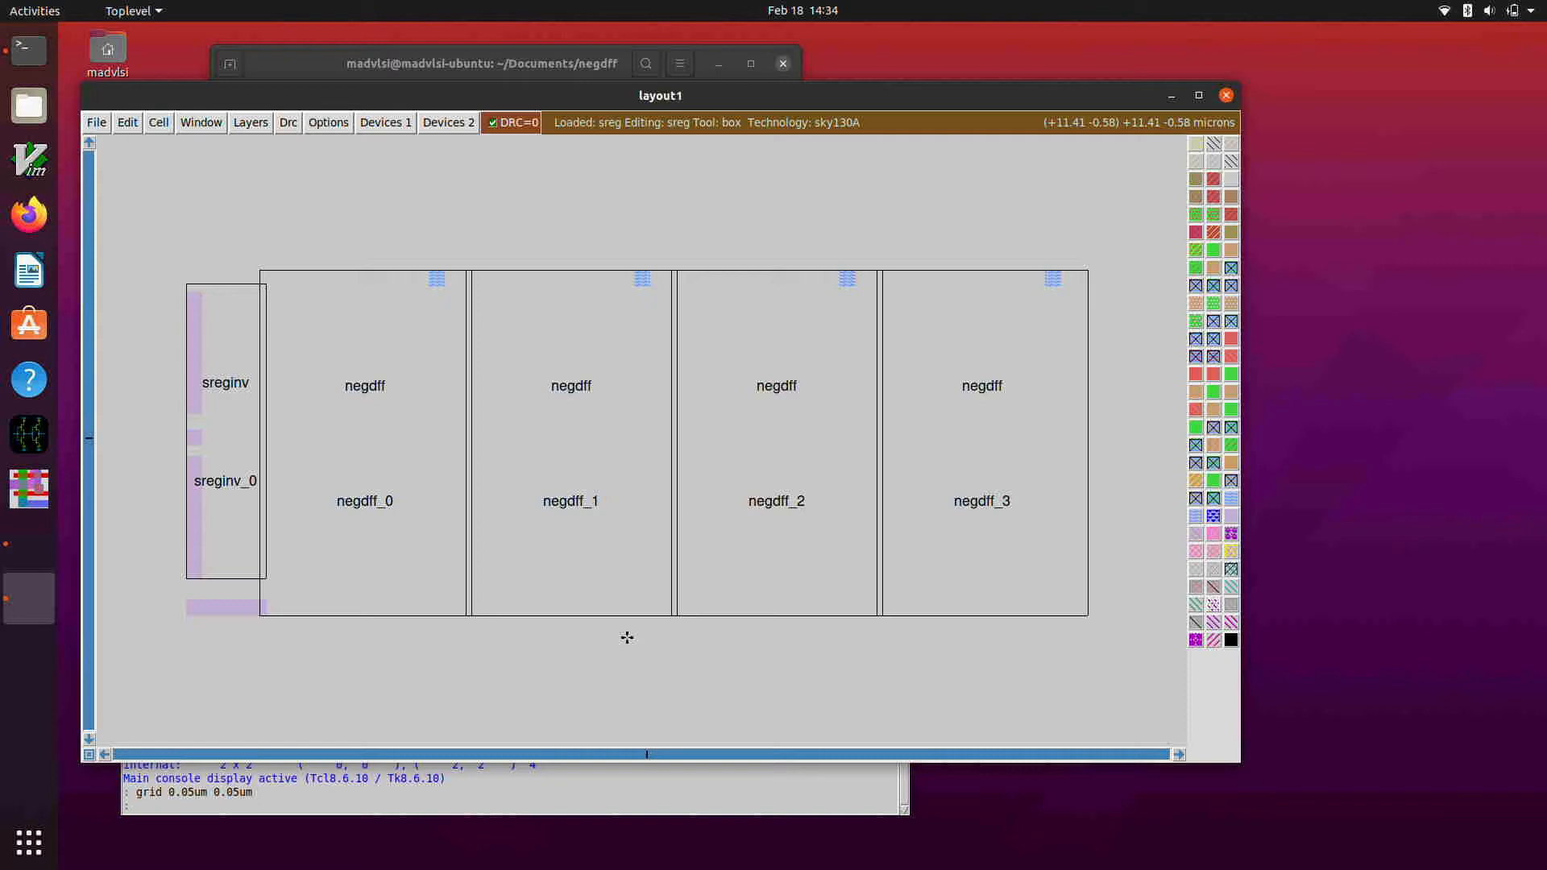
pyautogui.write('snap user')
pyautogui.press('Return')
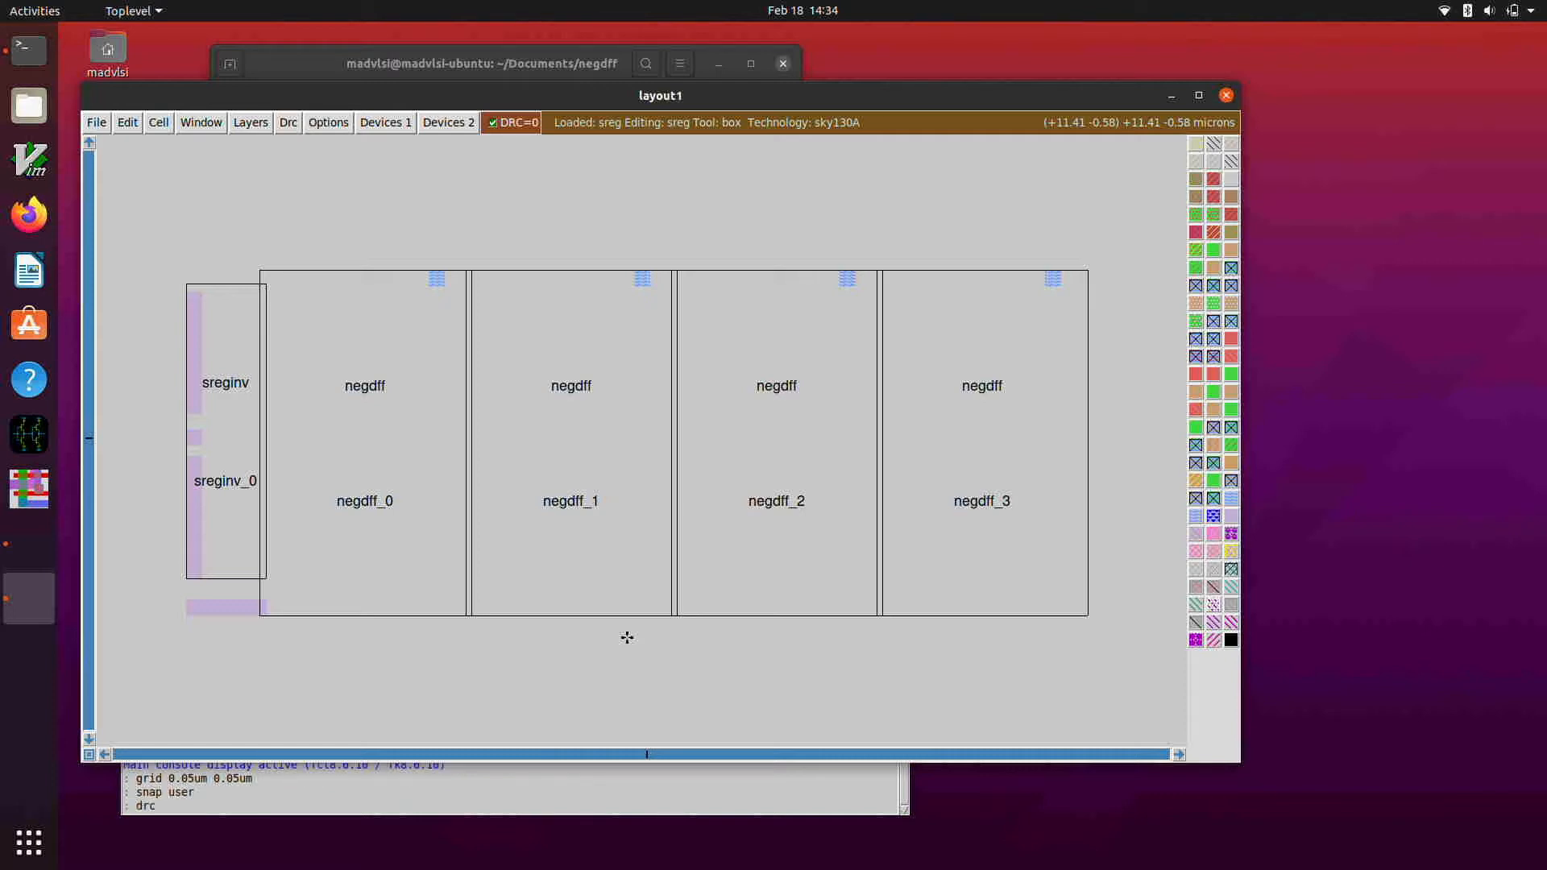
pyautogui.write('drc style drc(full)')
pyautogui.press('Return')
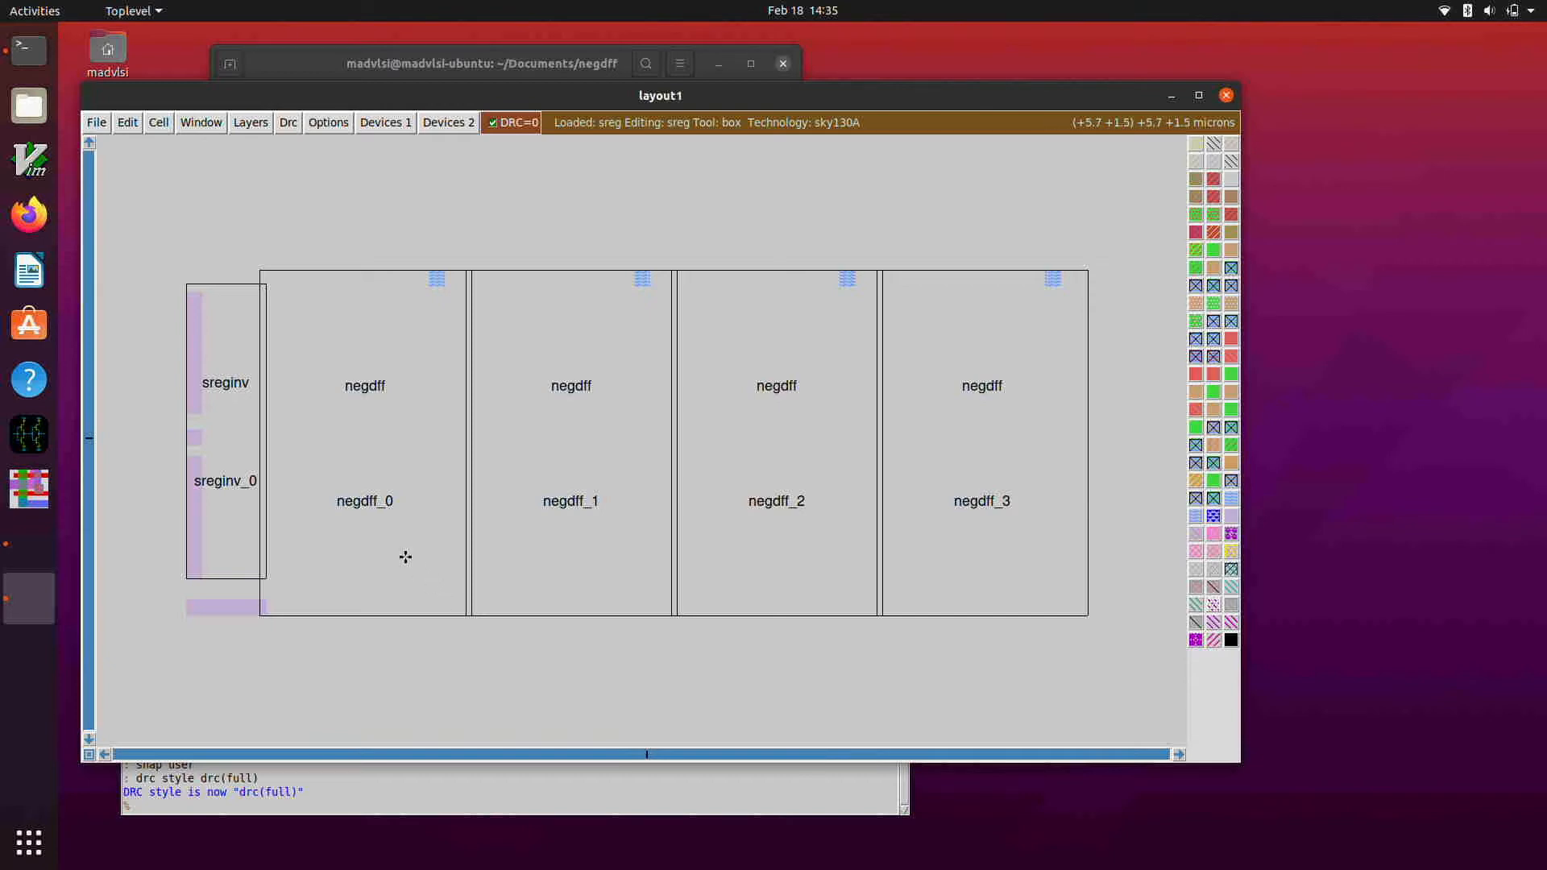
# Expand the sreginv and all negdff subcells to show their internal layout.
pyautogui.press('s')
pyautogui.press('x')
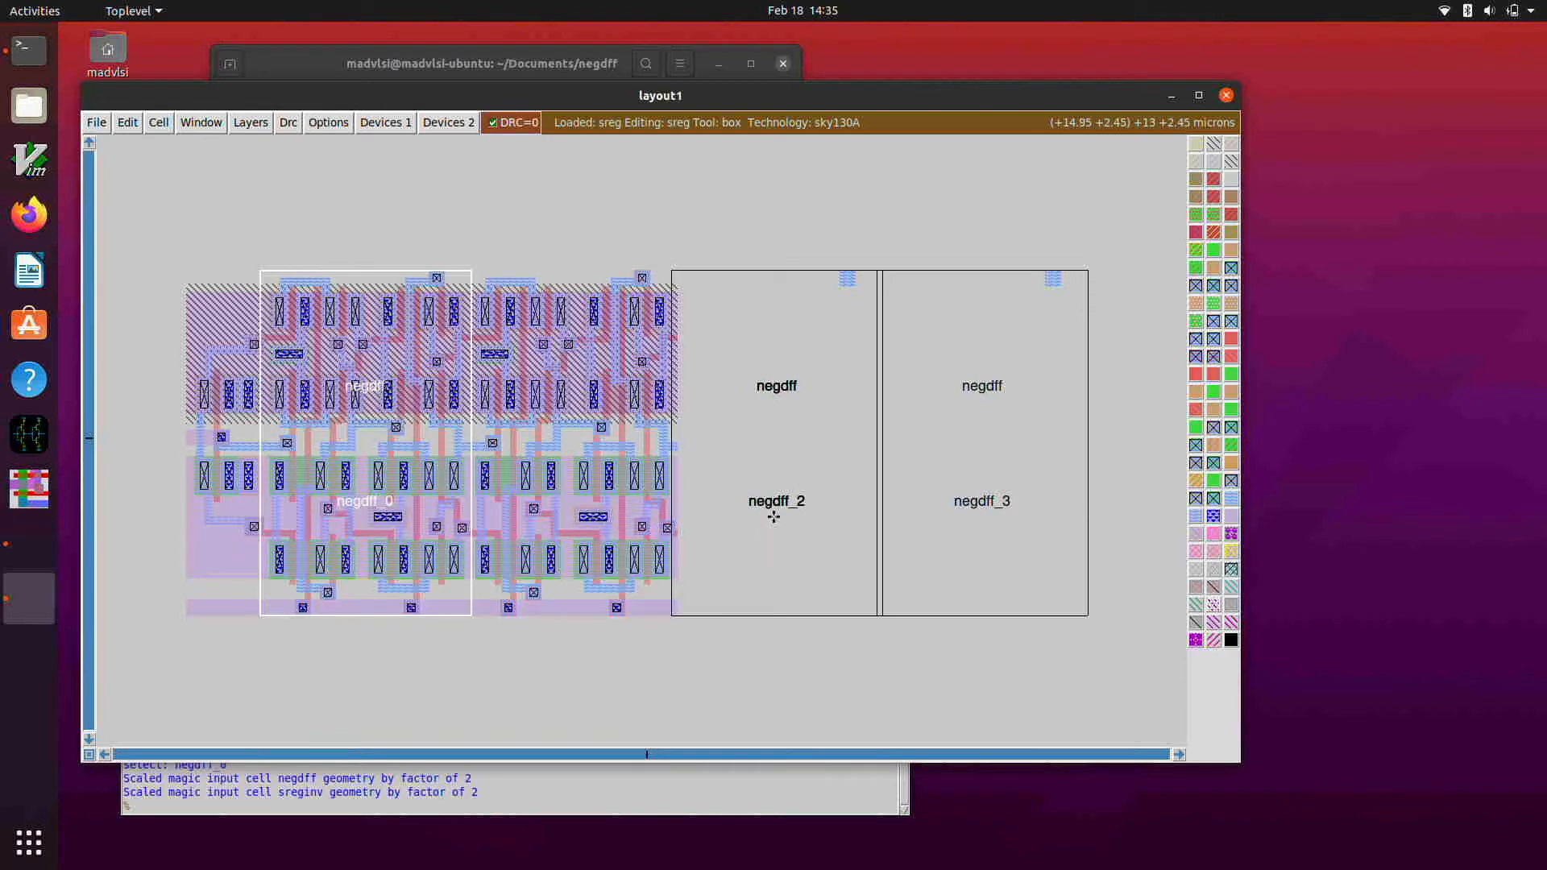
pyautogui.press('s')
pyautogui.press('x')
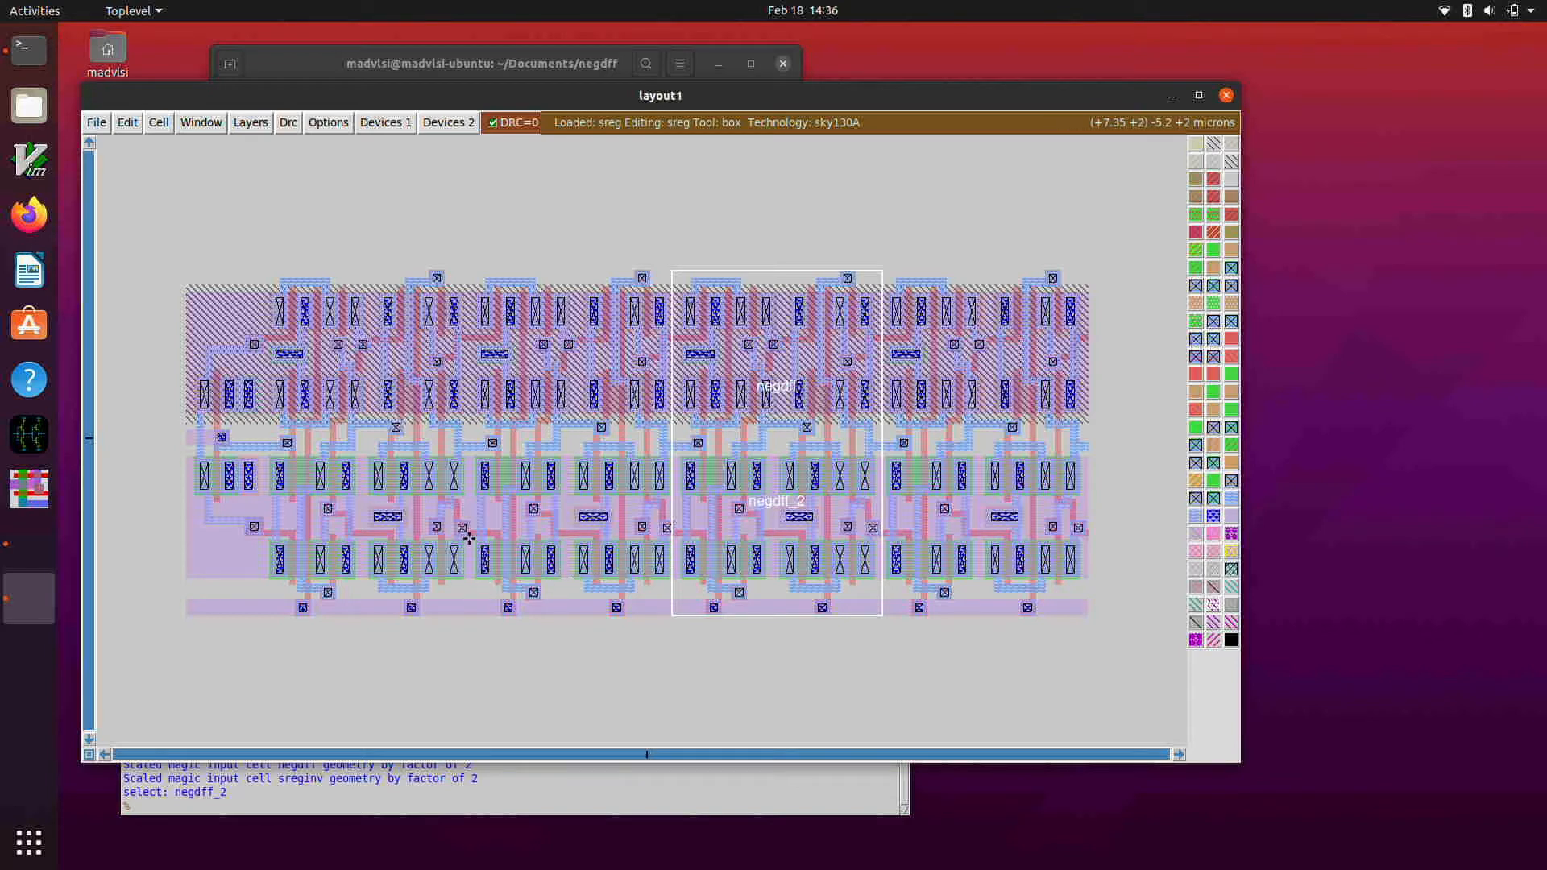
# Examine the inverter end of the shift register, then collapse all subcells of the top-level sreg cell.
pyautogui.click(160, 631)
pyautogui.rightClick(303, 264)
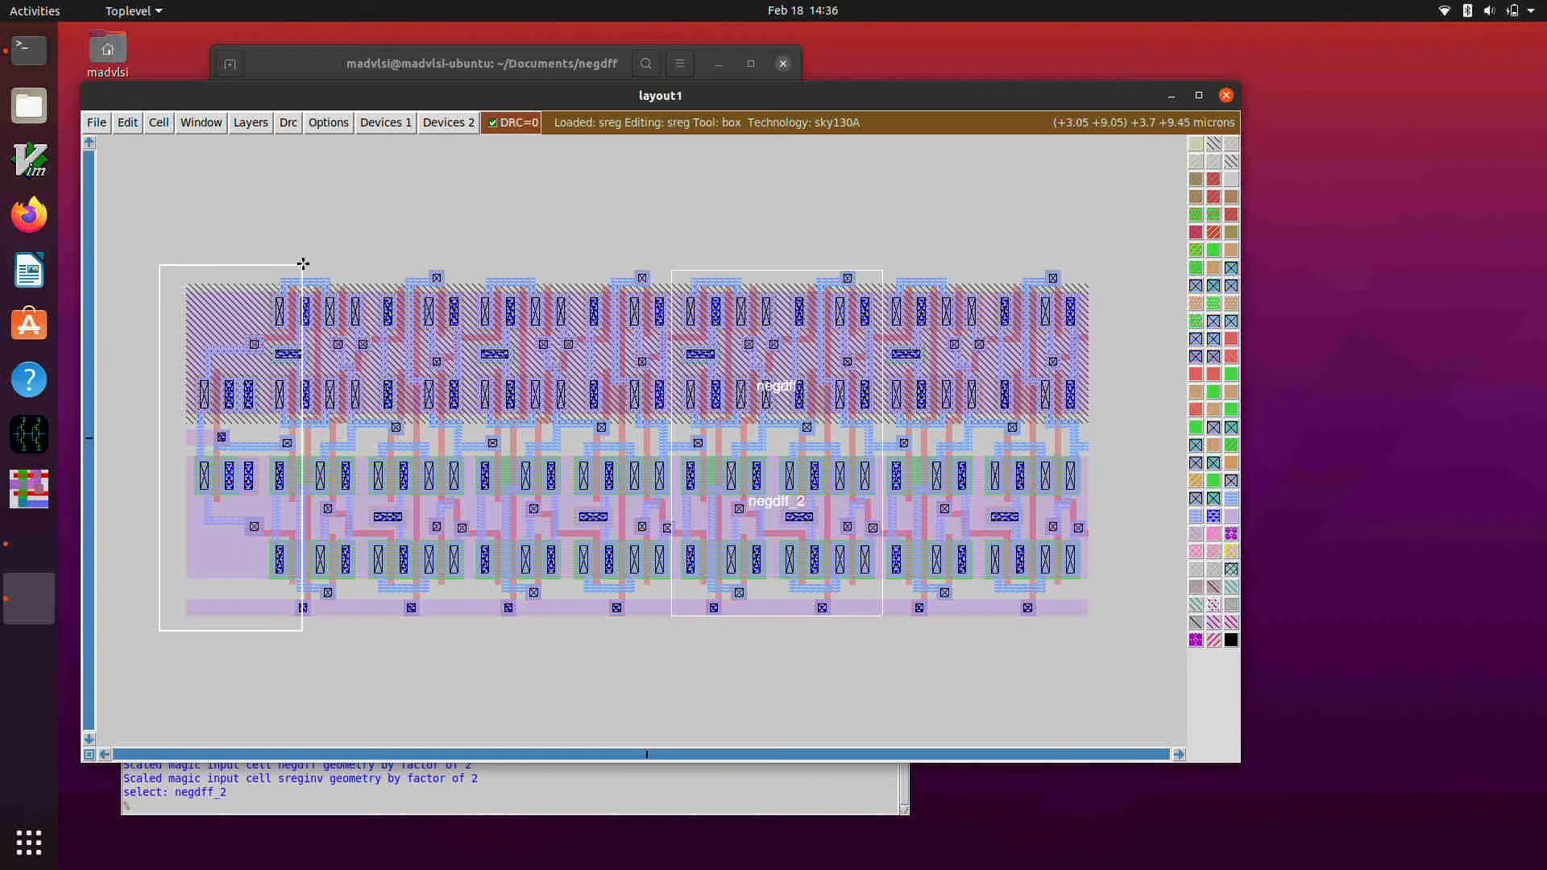
pyautogui.press('z')
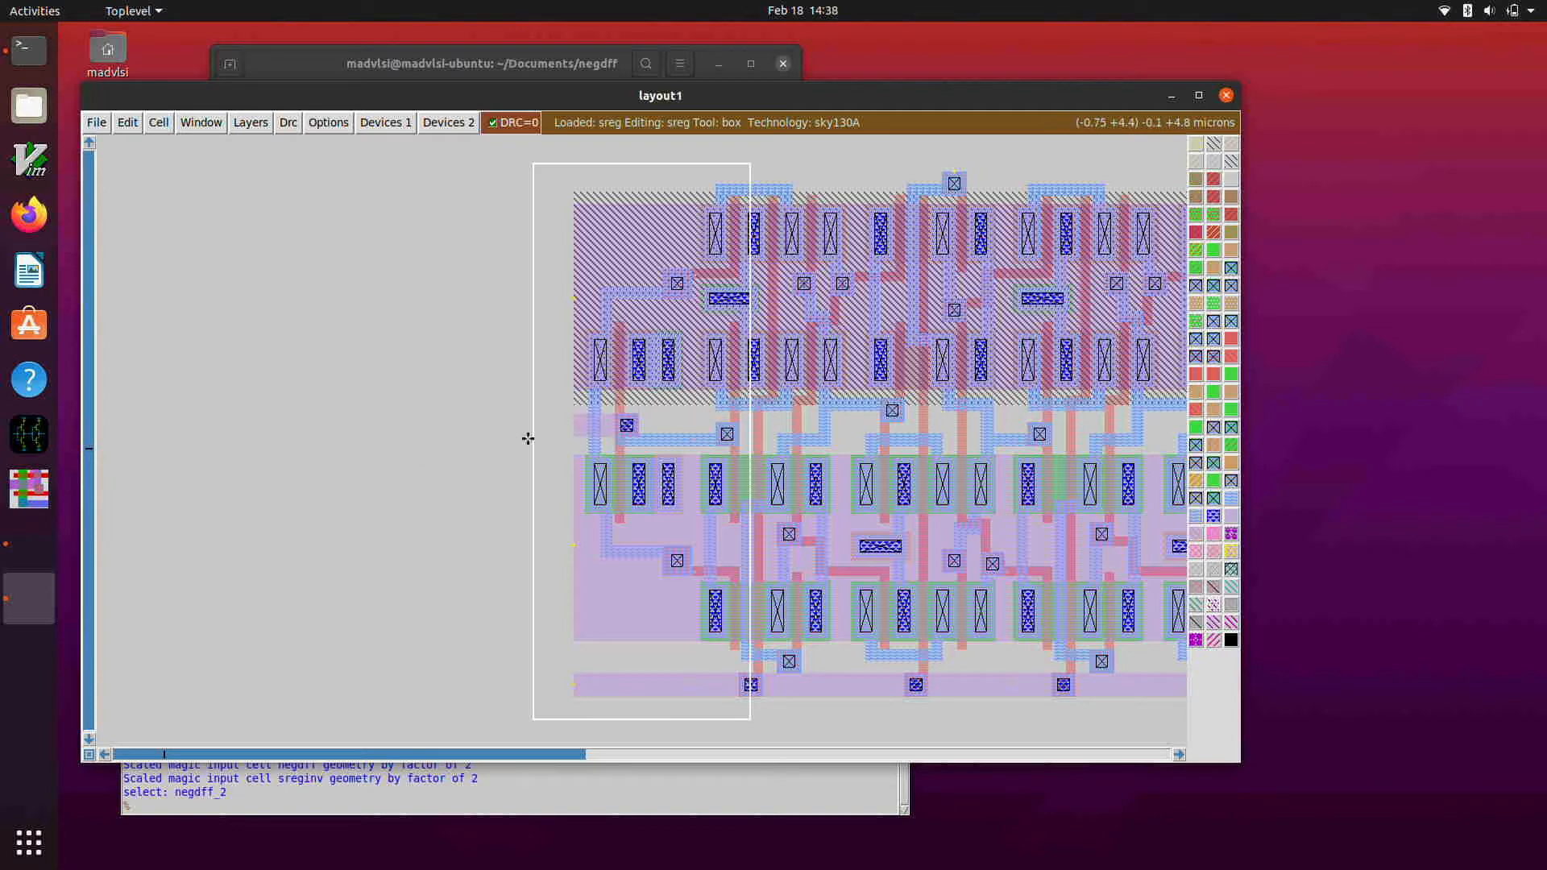
pyautogui.press('s')
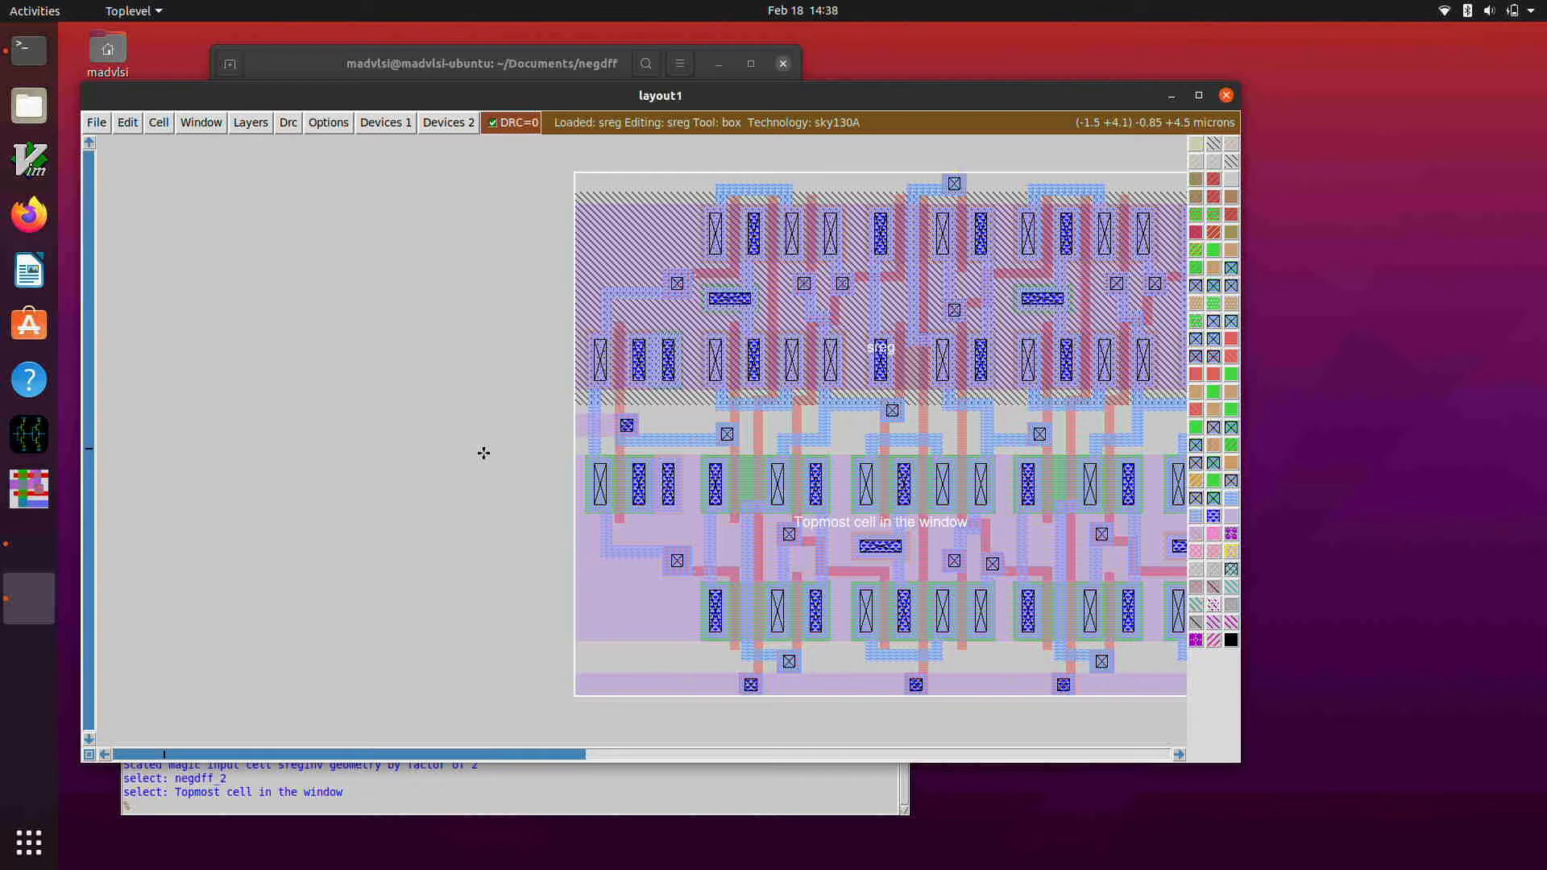
pyautogui.hotkey('shift', 'x')
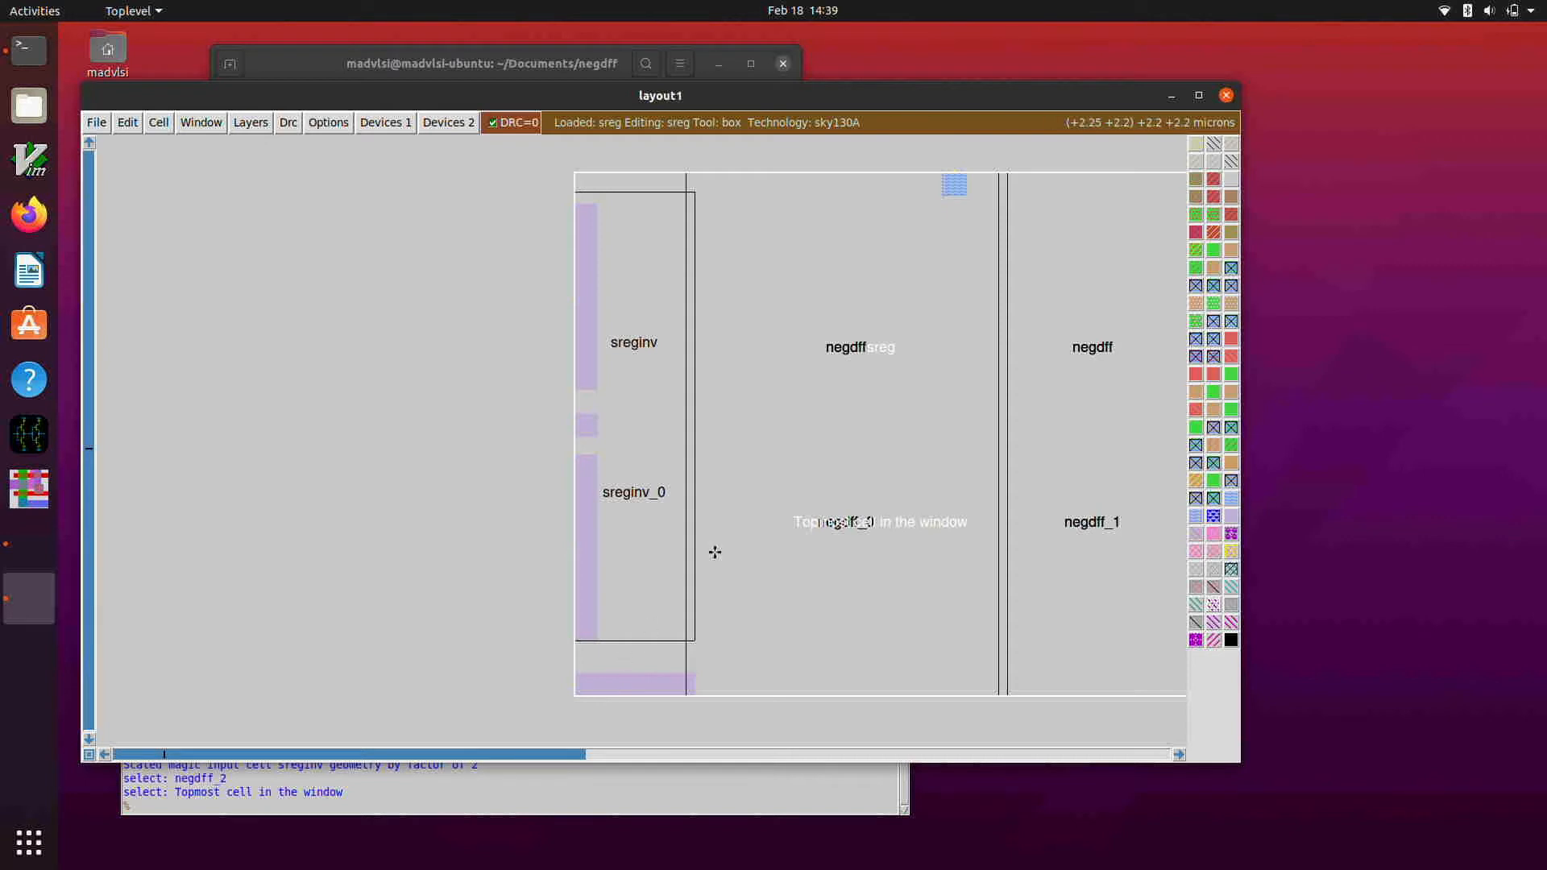
# Box the metal patch at the upper edge of negdff_0, expand that cell and examine the contact there without the grid.
pyautogui.hotkey('shift', 'z')
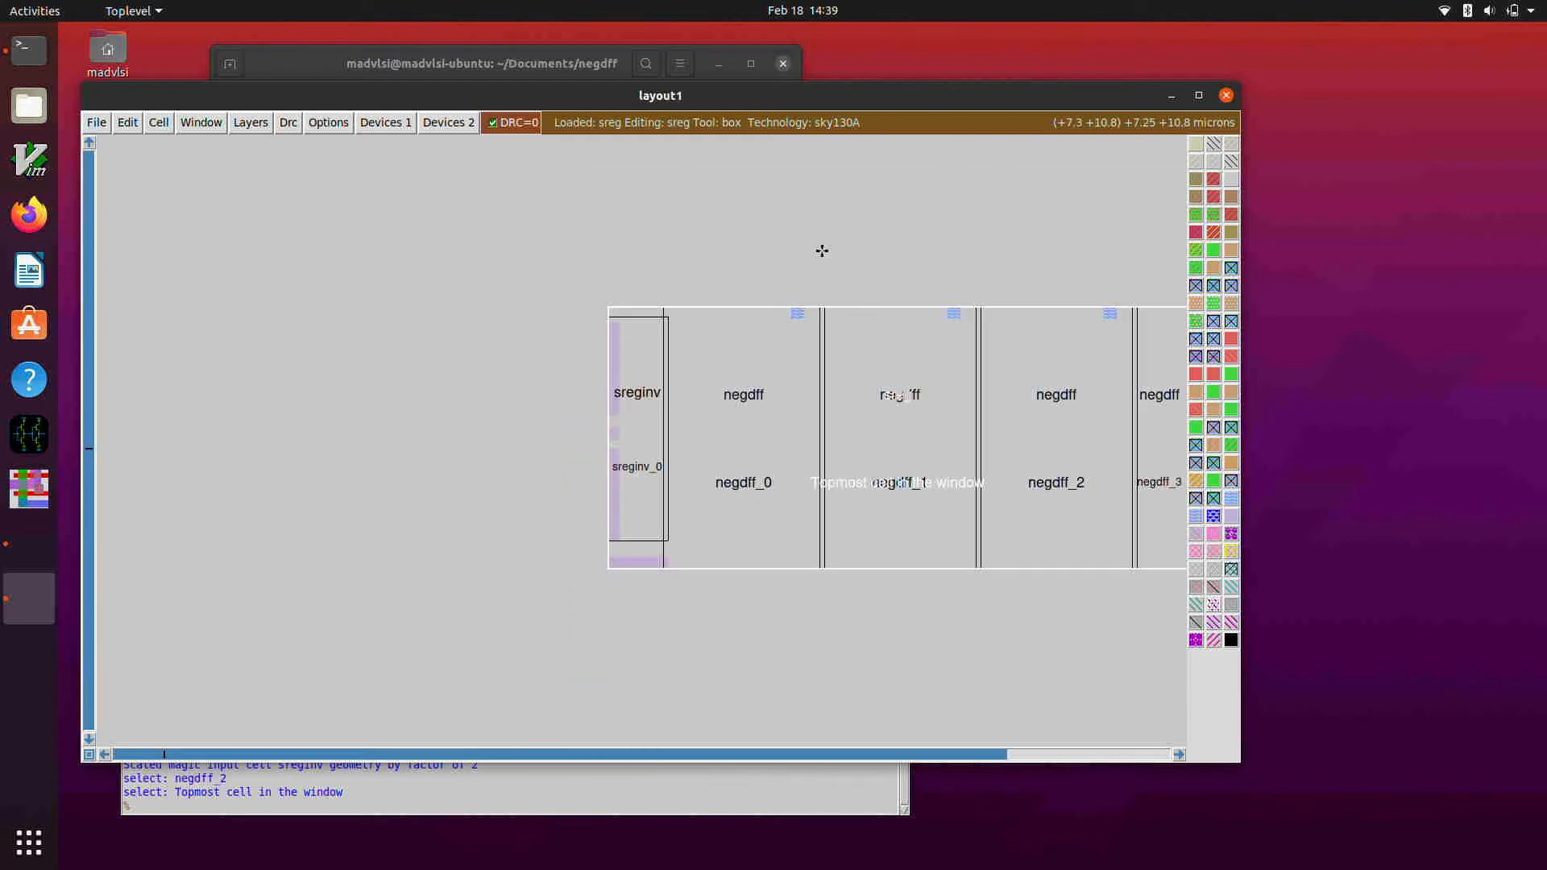
pyautogui.click(770, 338)
pyautogui.rightClick(819, 288)
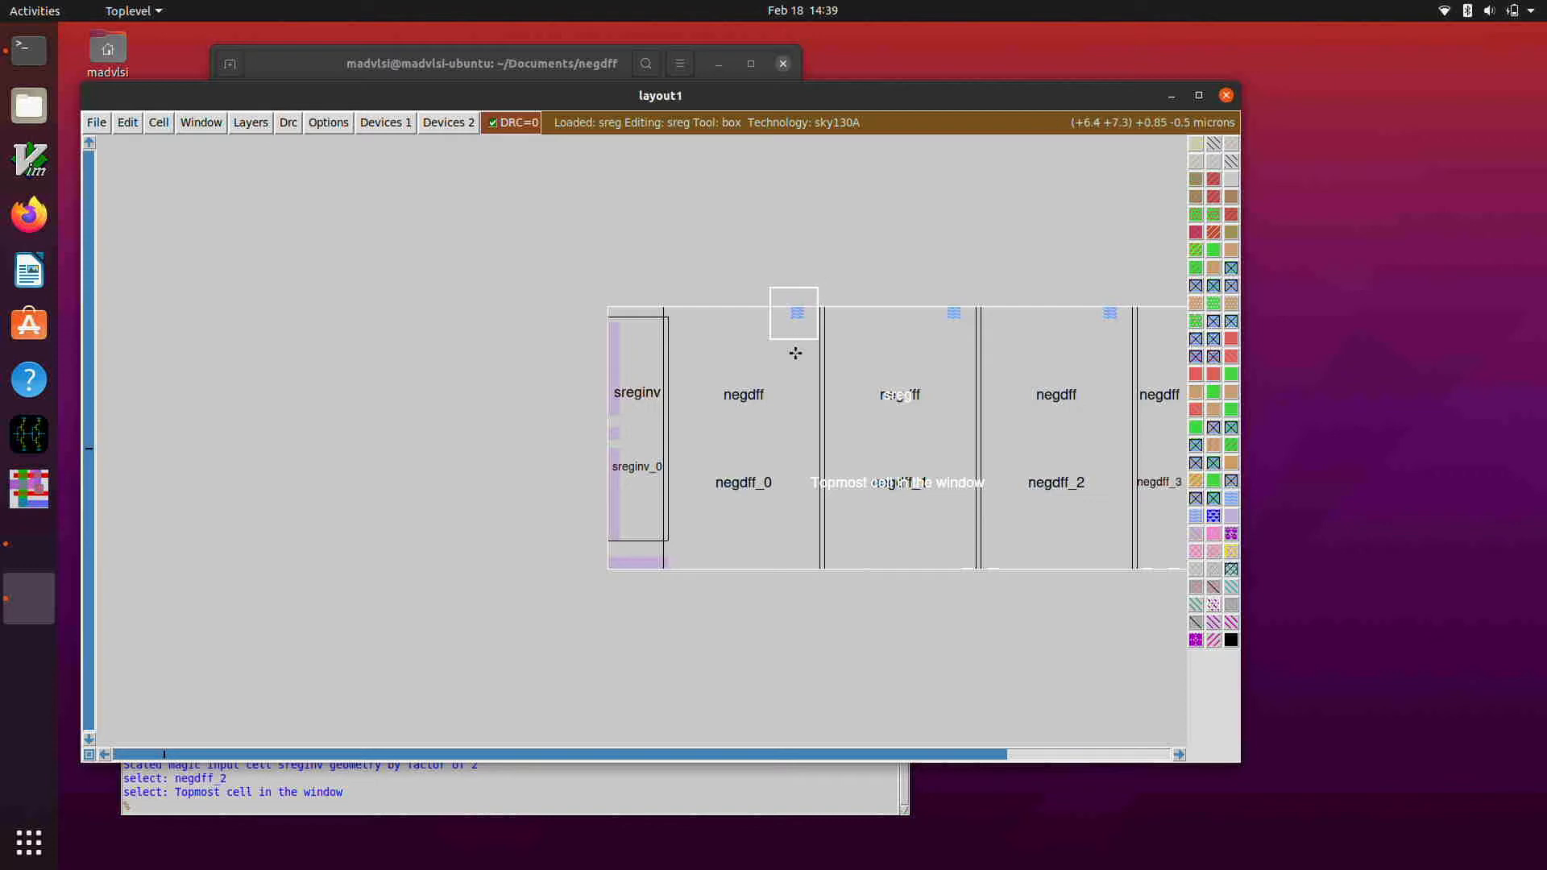
pyautogui.press('x')
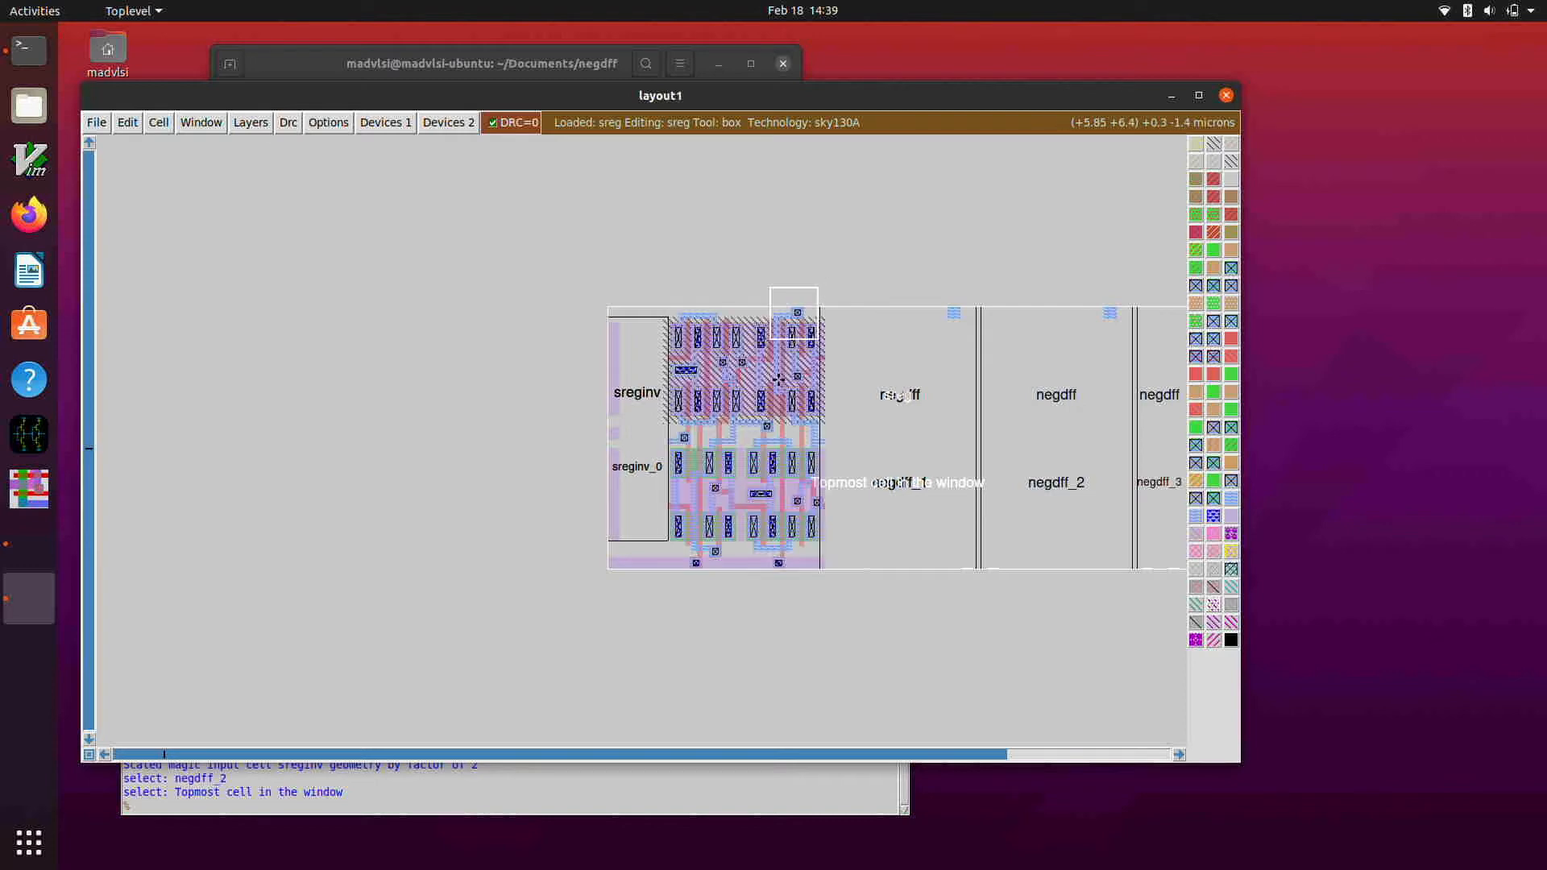
pyautogui.hotkey('ctrl', 'z')
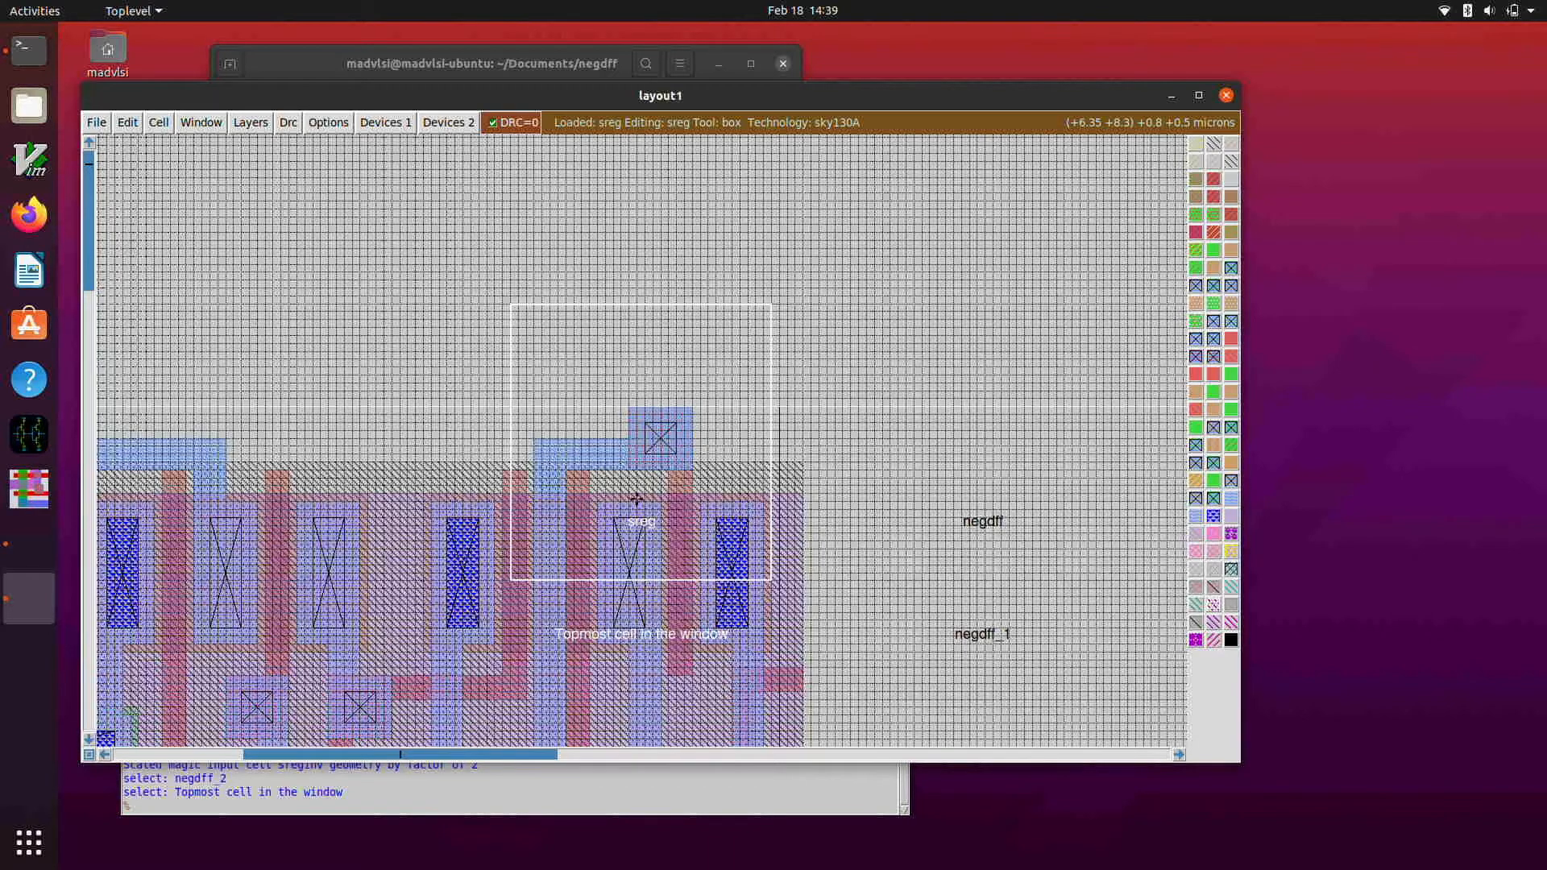
pyautogui.hotkey('shift', 'z')
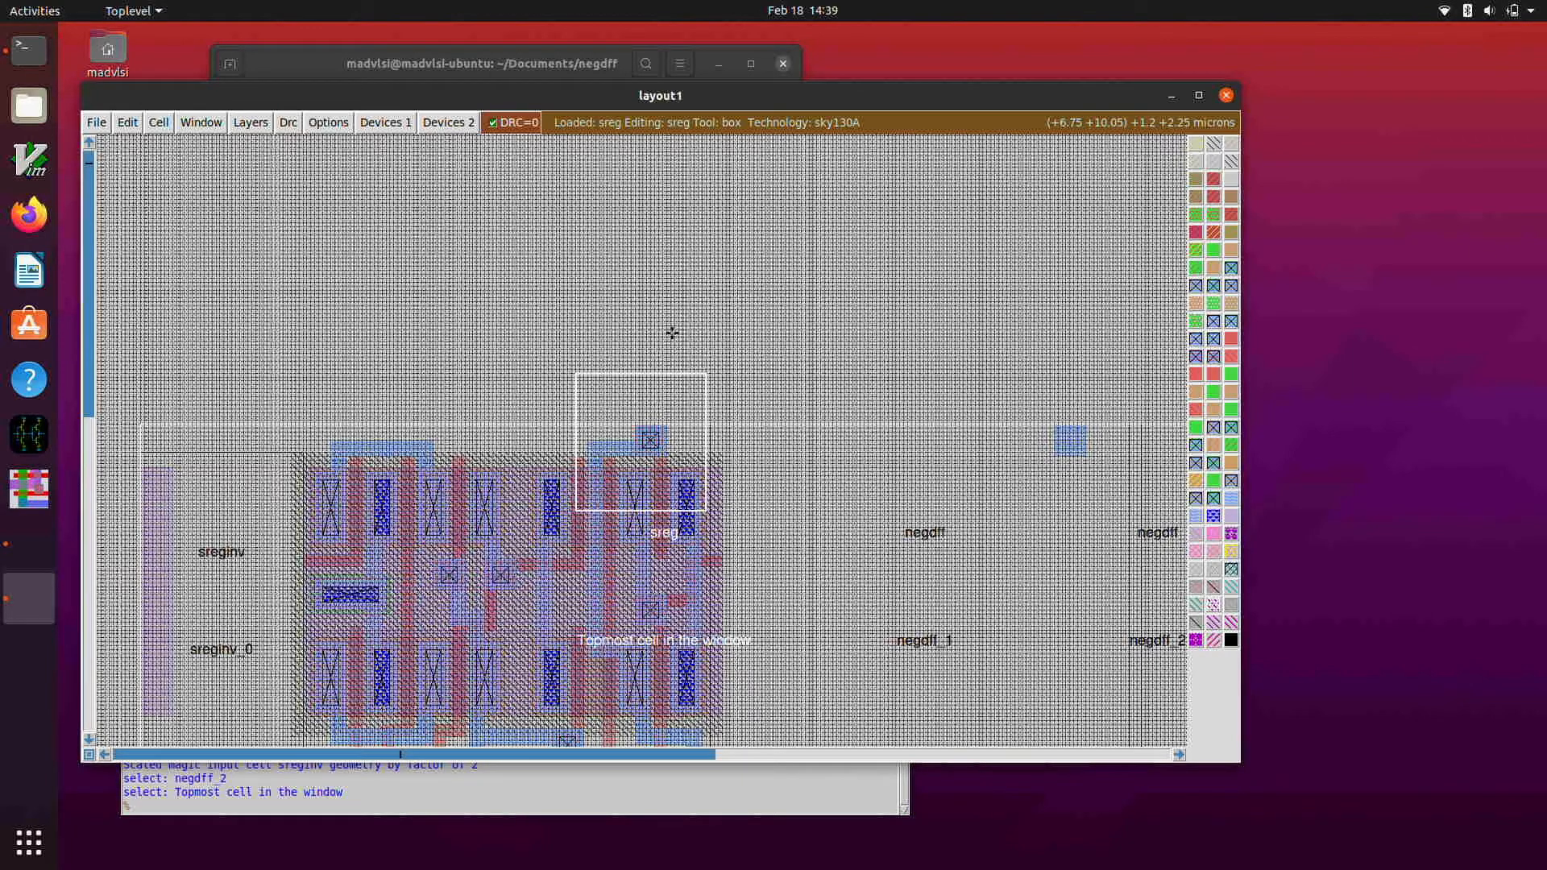
pyautogui.press('z')
pyautogui.press('z')
pyautogui.press('g')
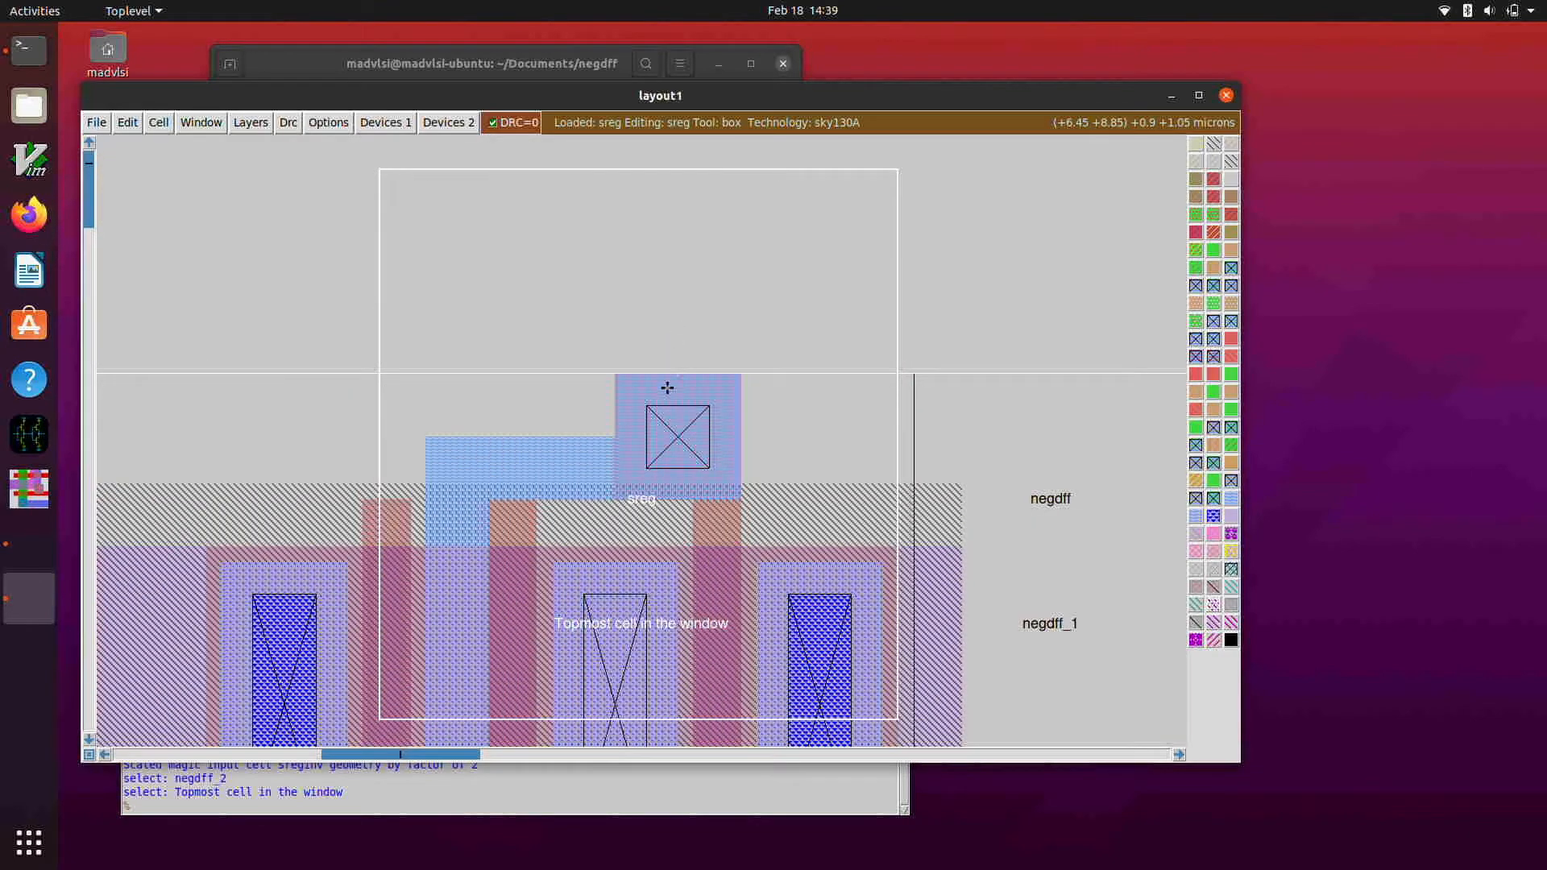
pyautogui.hotkey('shift', 'z')
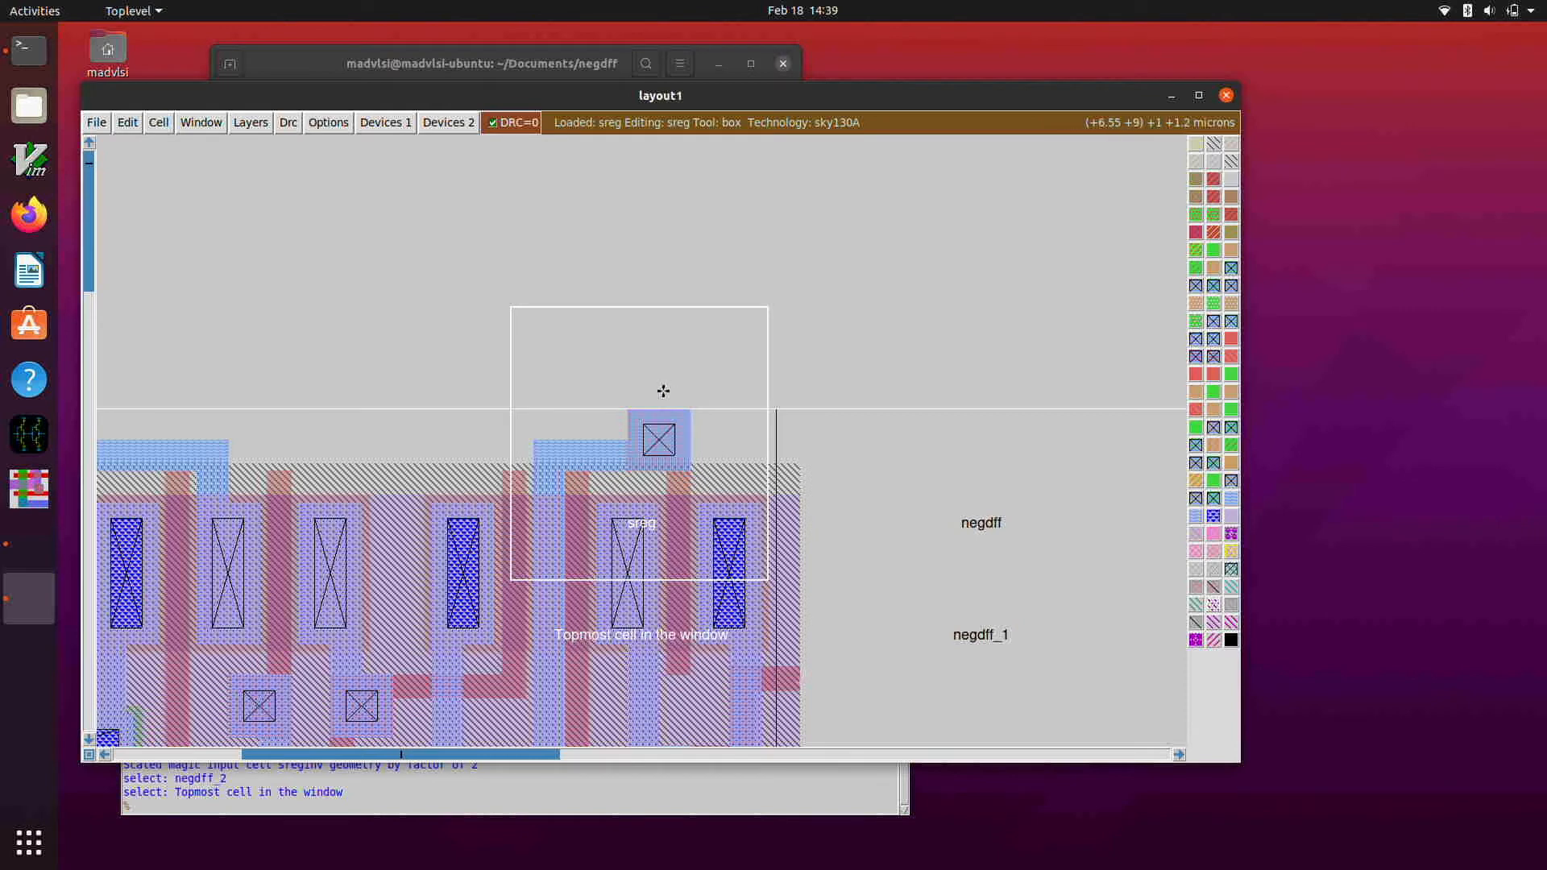
# Collapse negdff_0 and examine the metal patches along the upper edge of the flip-flop cells.
pyautogui.hotkey('shift', 'x')
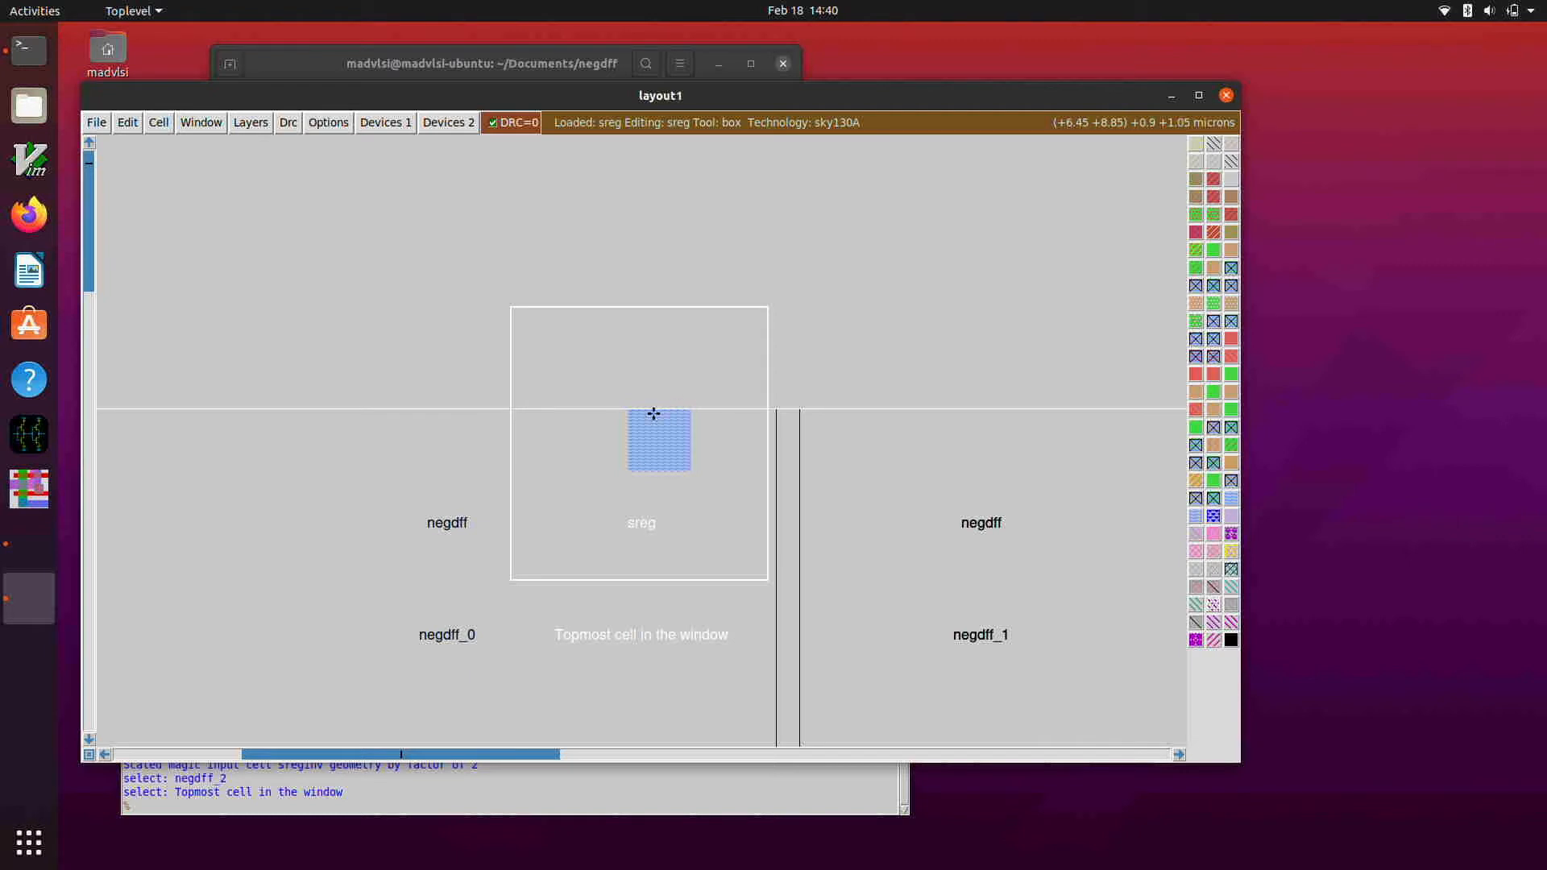
pyautogui.hotkey('shift', 'z')
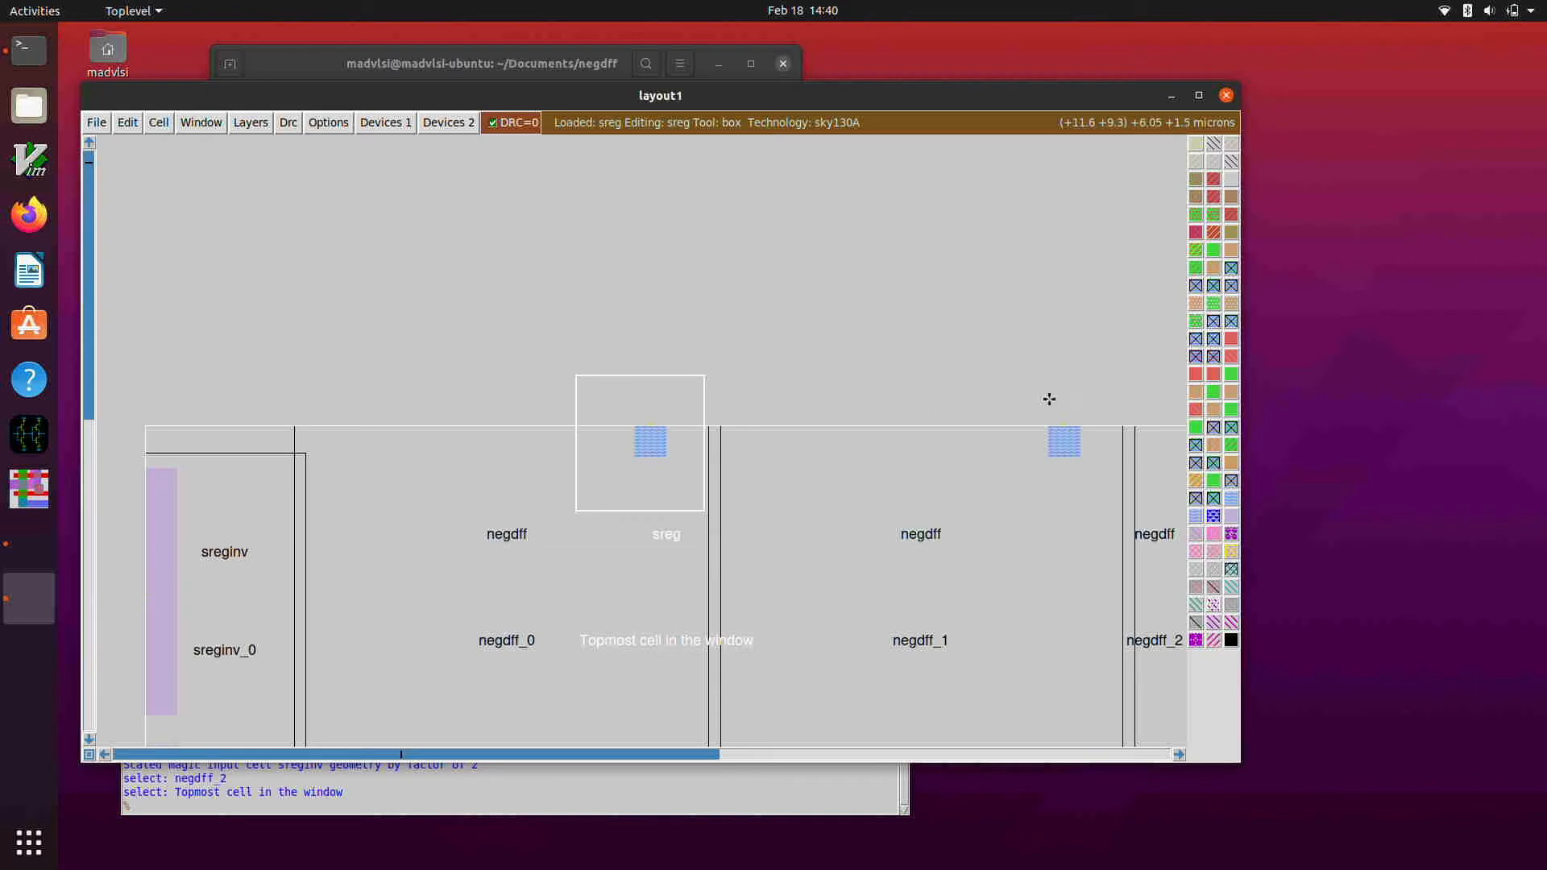
pyautogui.hotkey('shift', 'z')
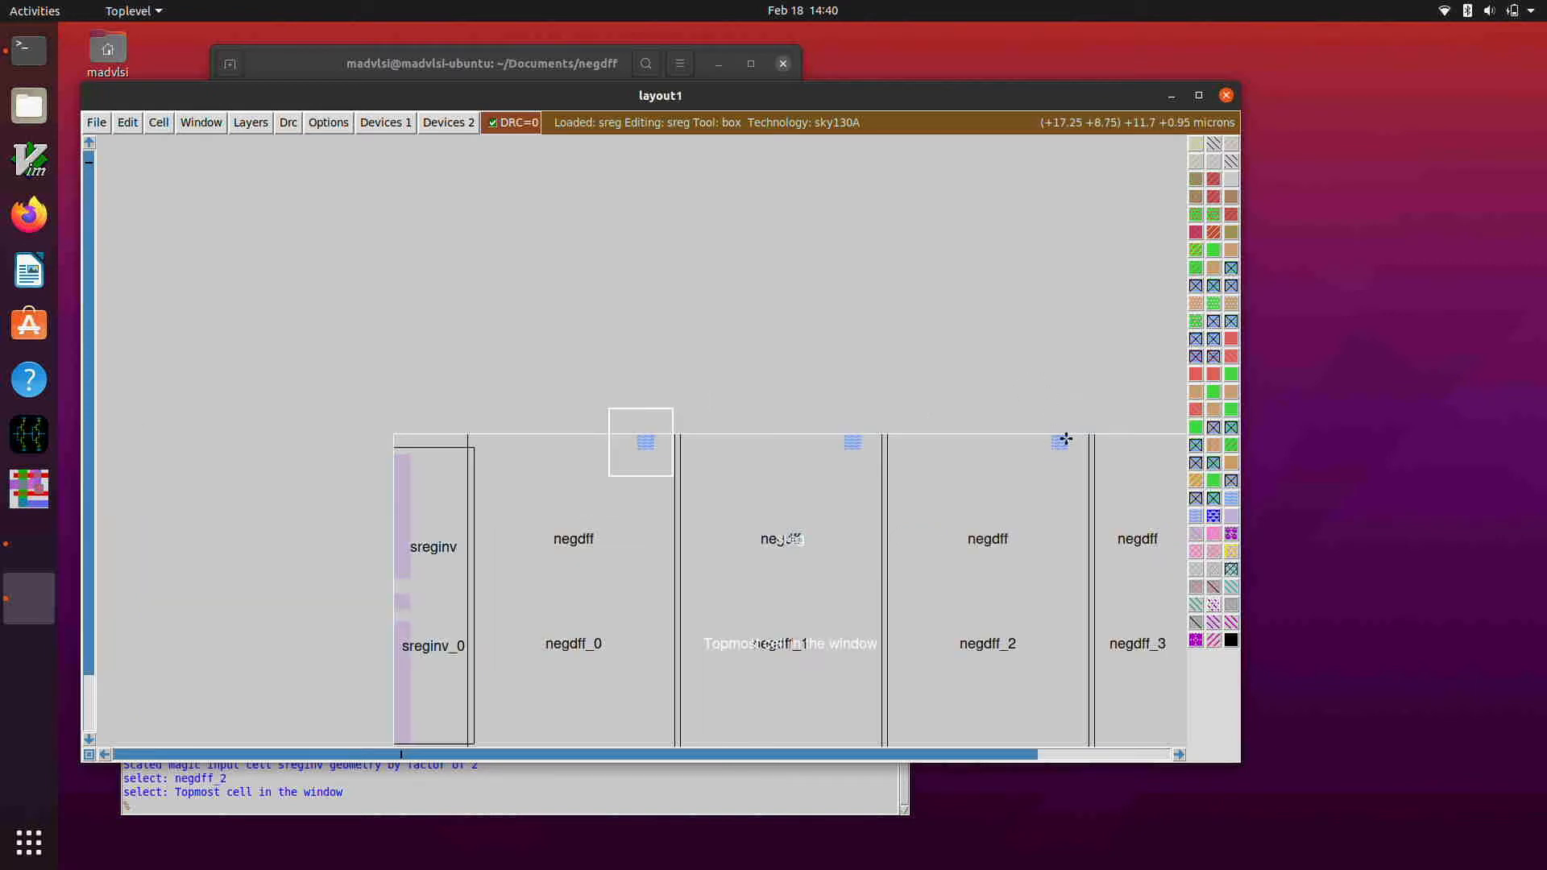
pyautogui.hotkey('shift', 'z')
pyautogui.press('z')
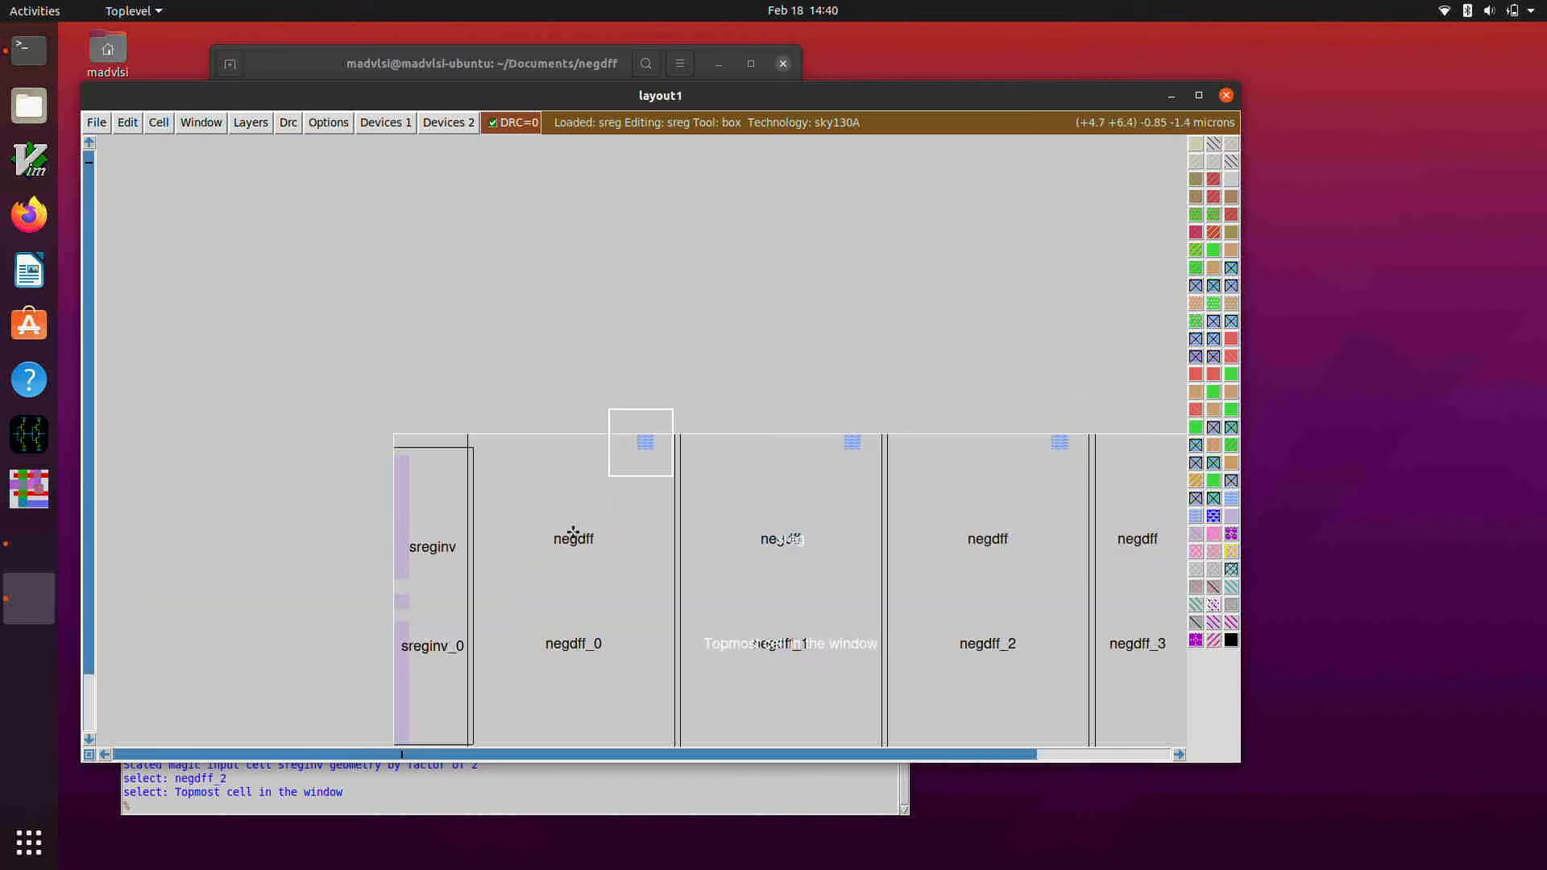
# Examine the port label on the upper metal strip at the outer edge of sreginv_0.
pyautogui.click(376, 542)
pyautogui.rightClick(413, 485)
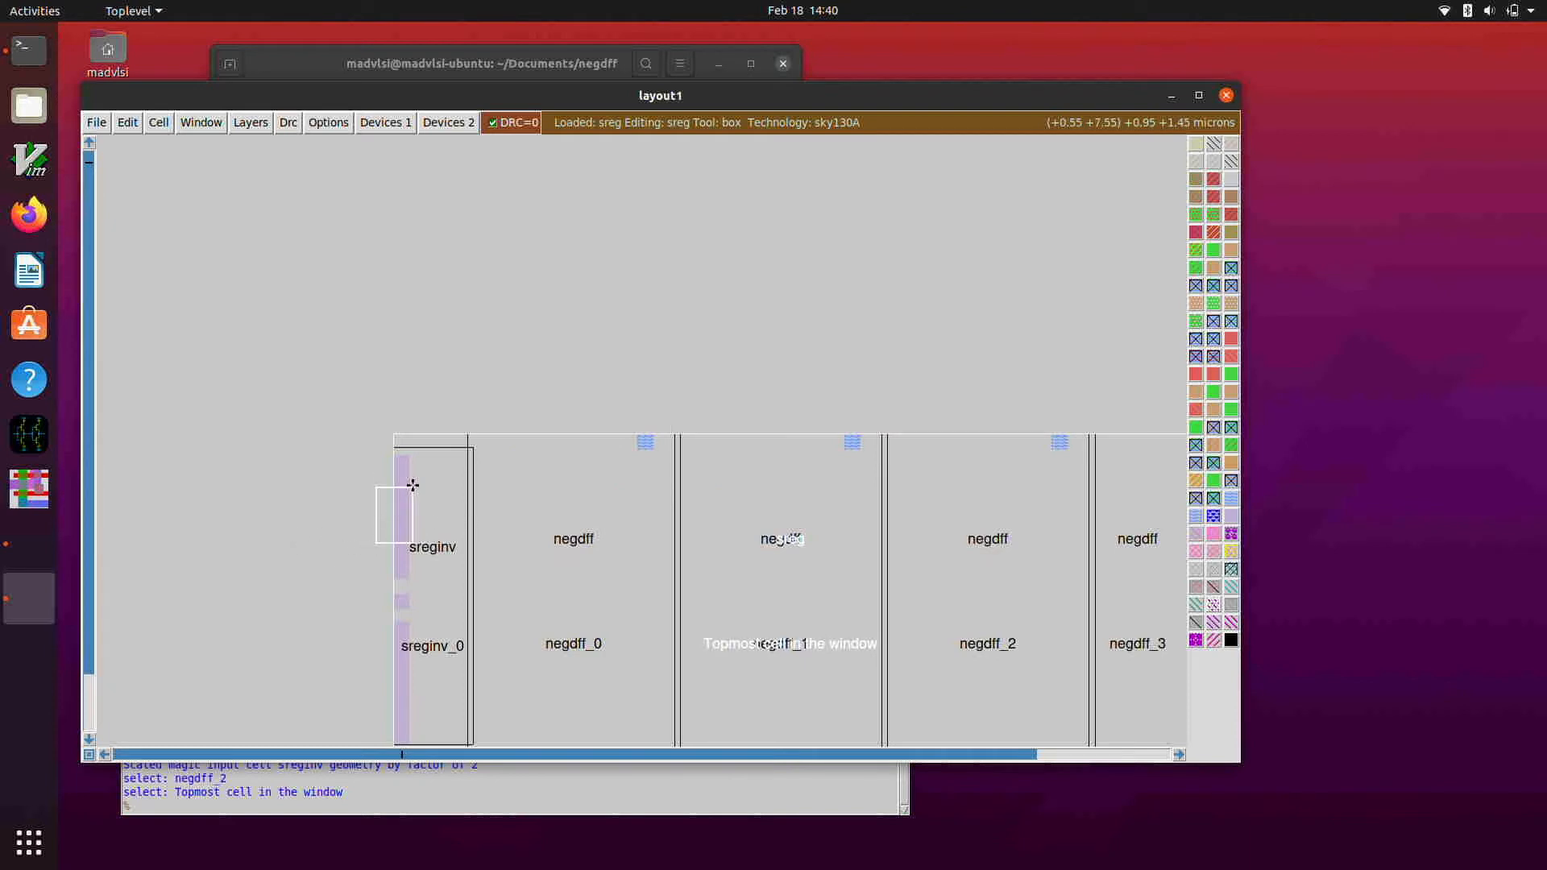
pyautogui.press('z')
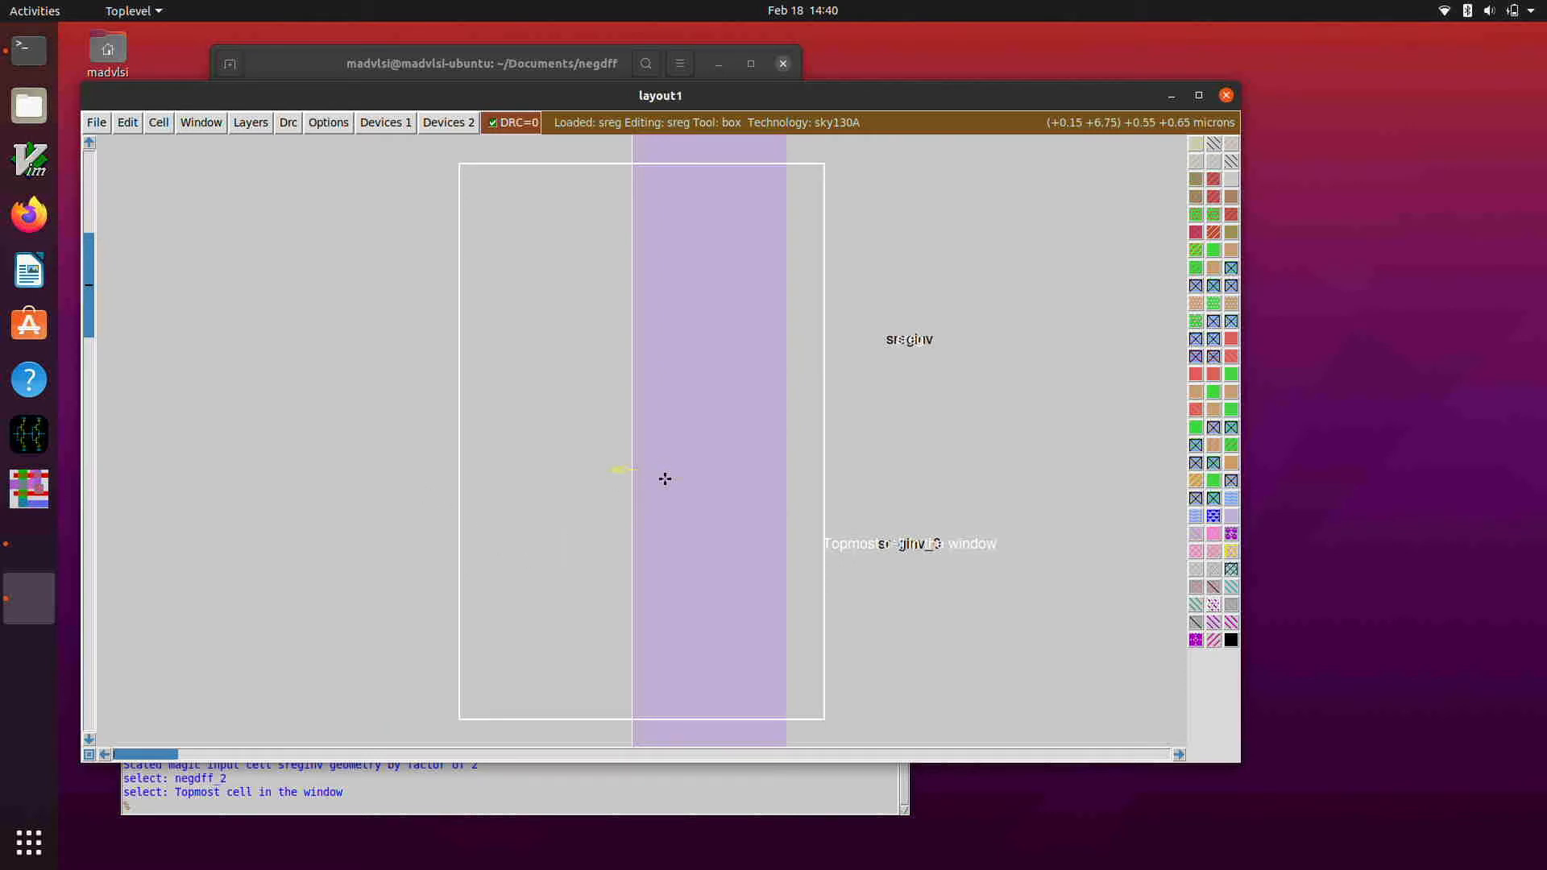
pyautogui.hotkey('shift', 'z')
pyautogui.scroll(-5, 665, 484)
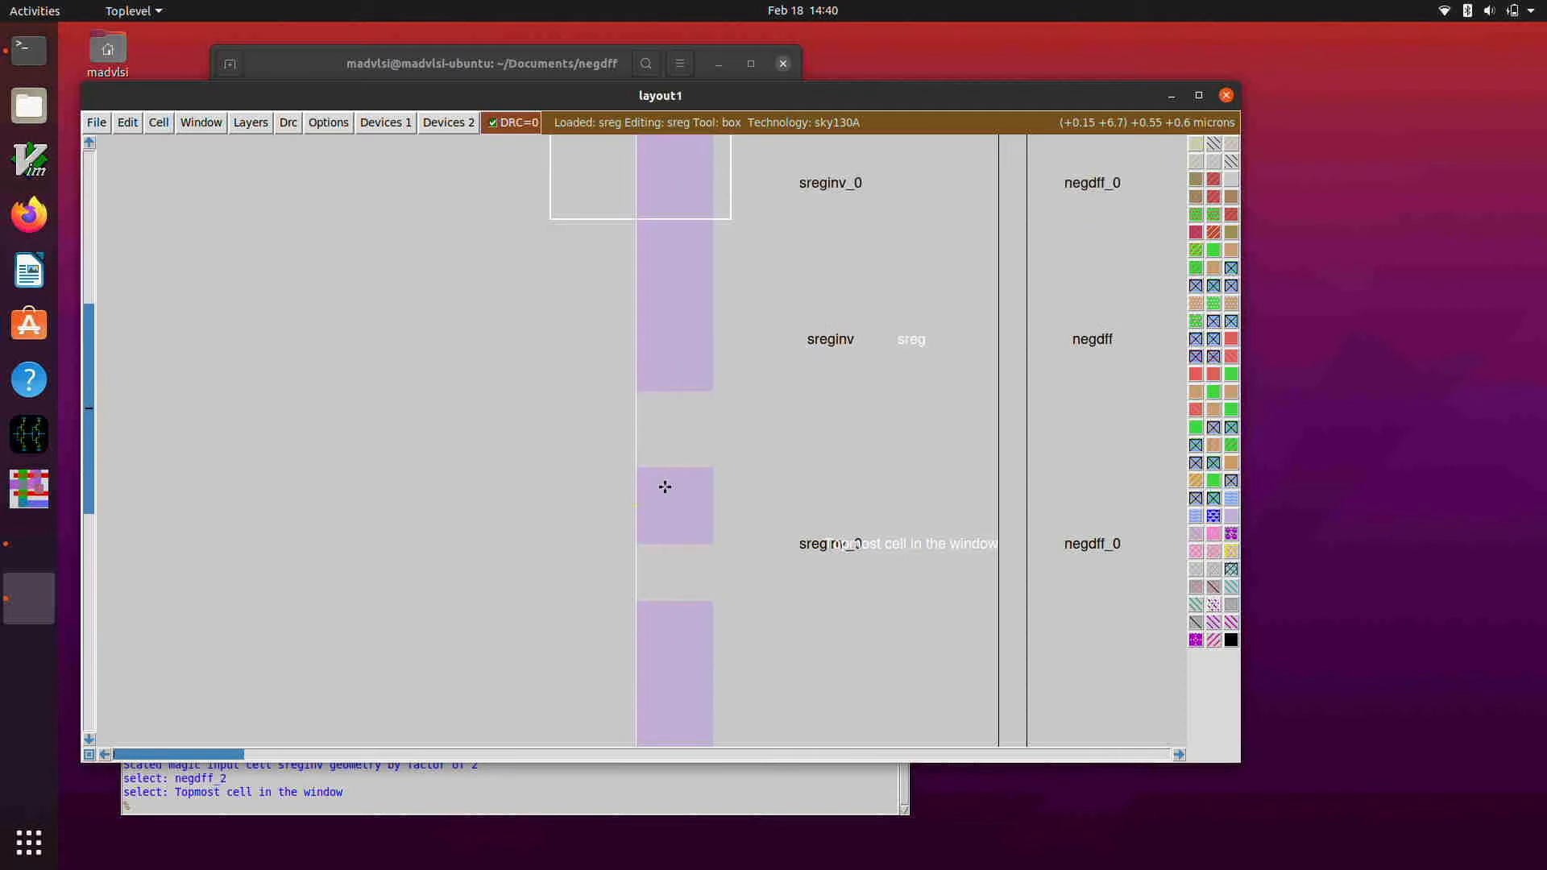
# Examine the port label on the lower metal strip at the outer edge of sreginv_0.
pyautogui.scroll(-3, 664, 487)
pyautogui.click(616, 714)
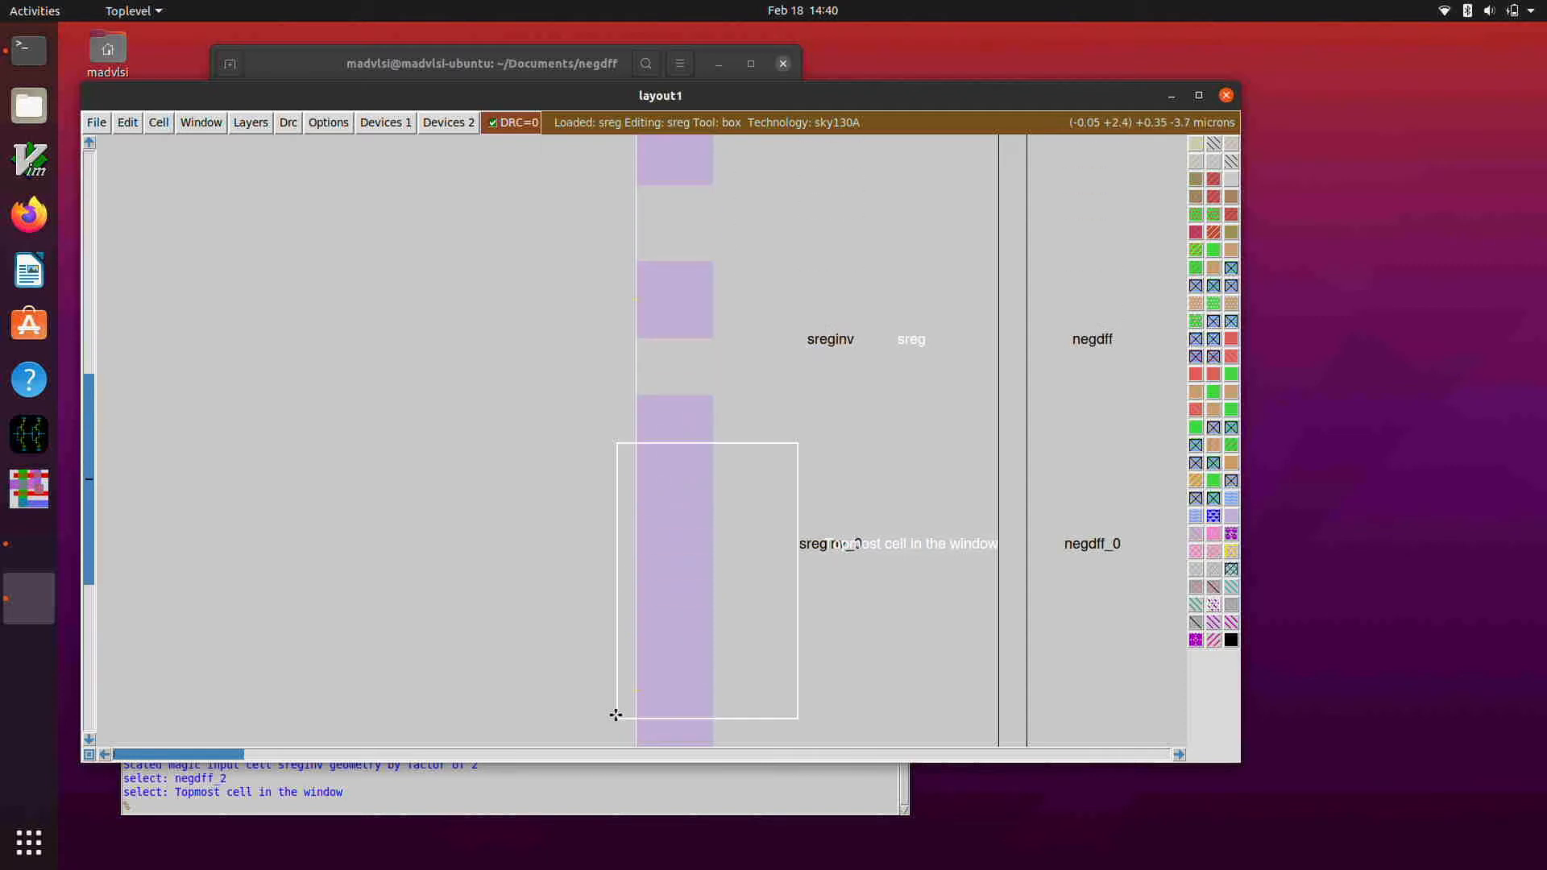
pyautogui.rightClick(670, 653)
pyautogui.press('z')
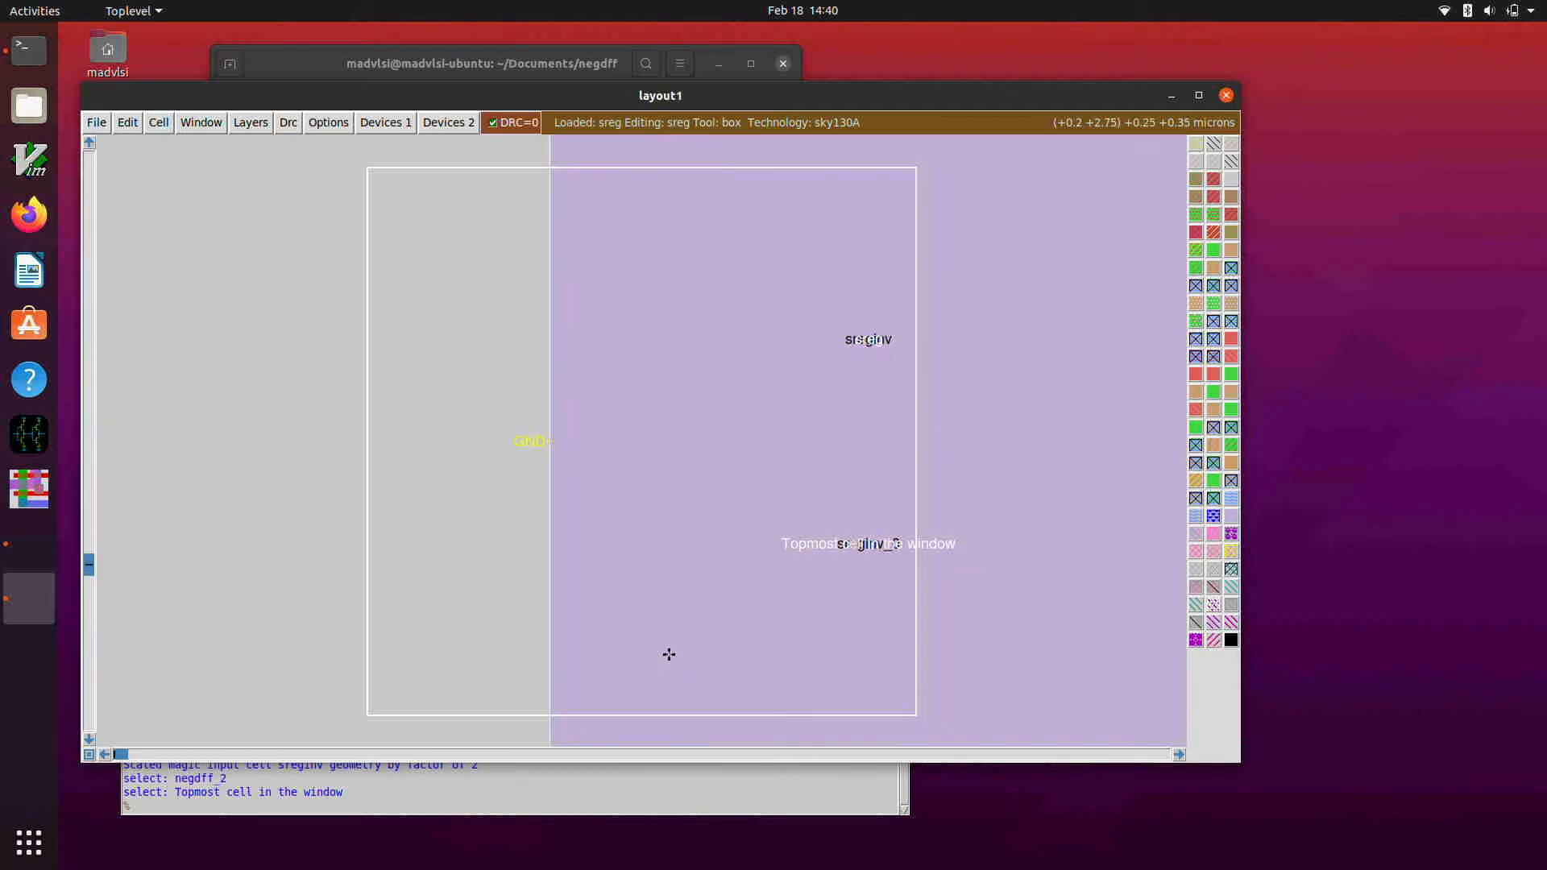
pyautogui.hotkey('shift', 'z')
pyautogui.hotkey('shift', 'z')
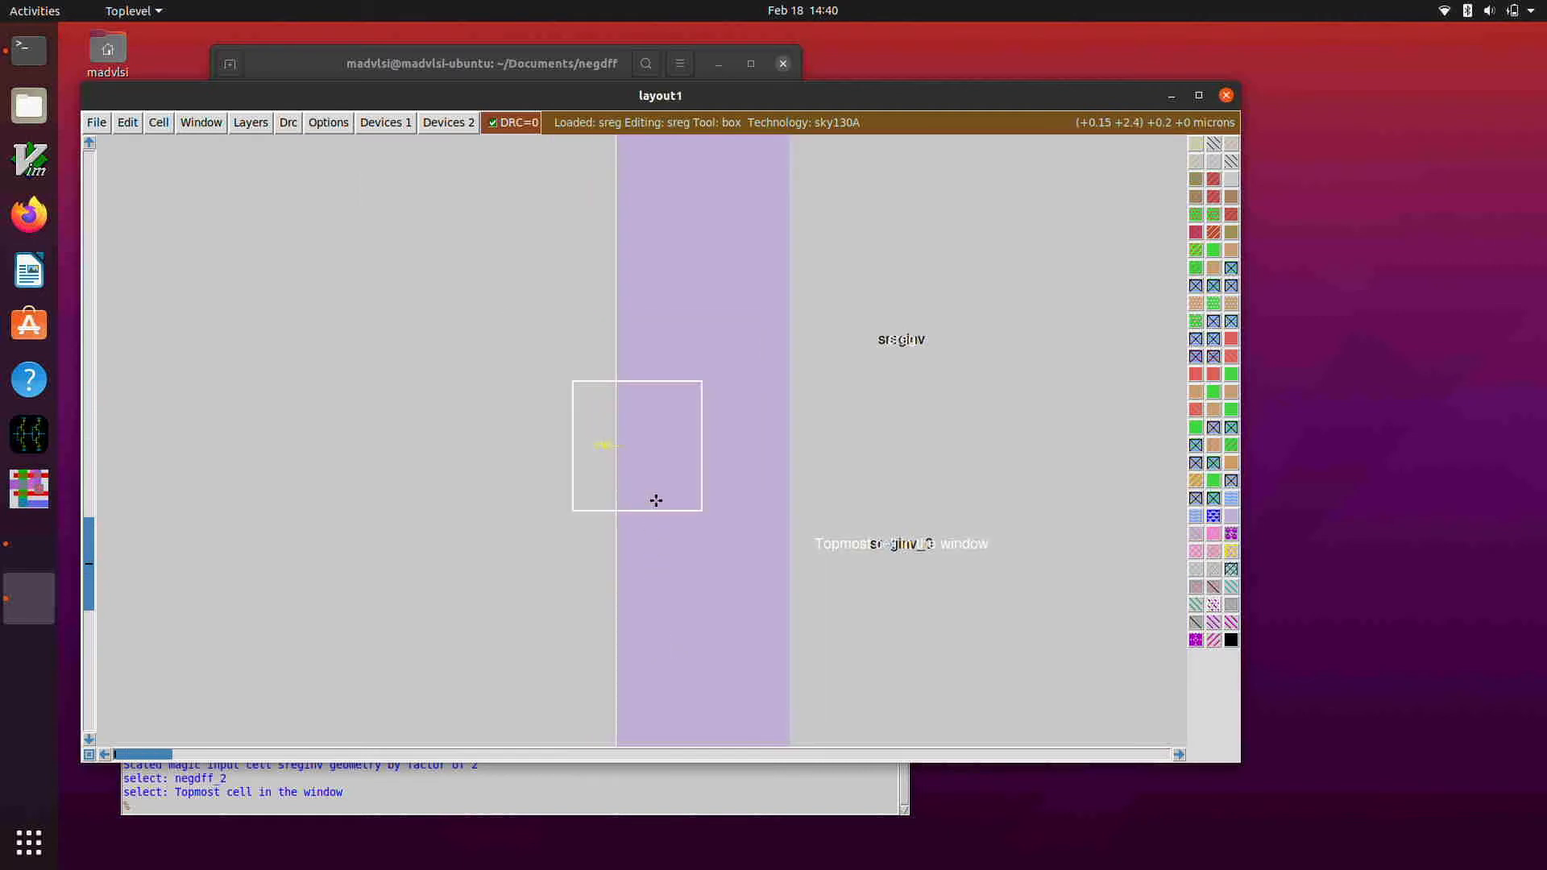
# Select the topmost sreg cell, expand all its subcells and show the complete layout.
pyautogui.press('i')
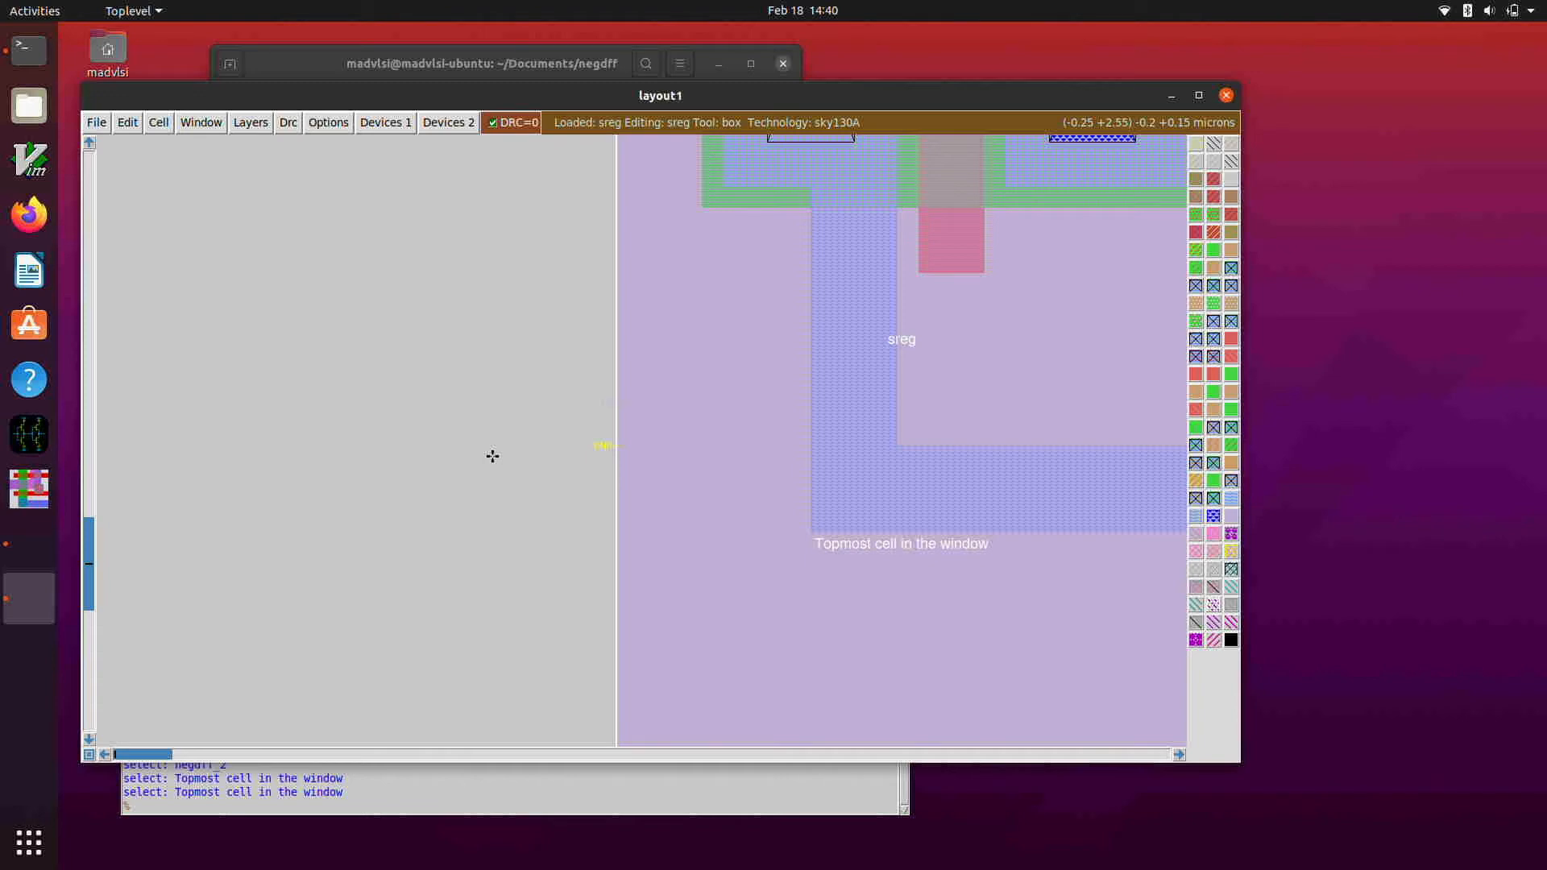
pyautogui.hotkey('shift', 'x')
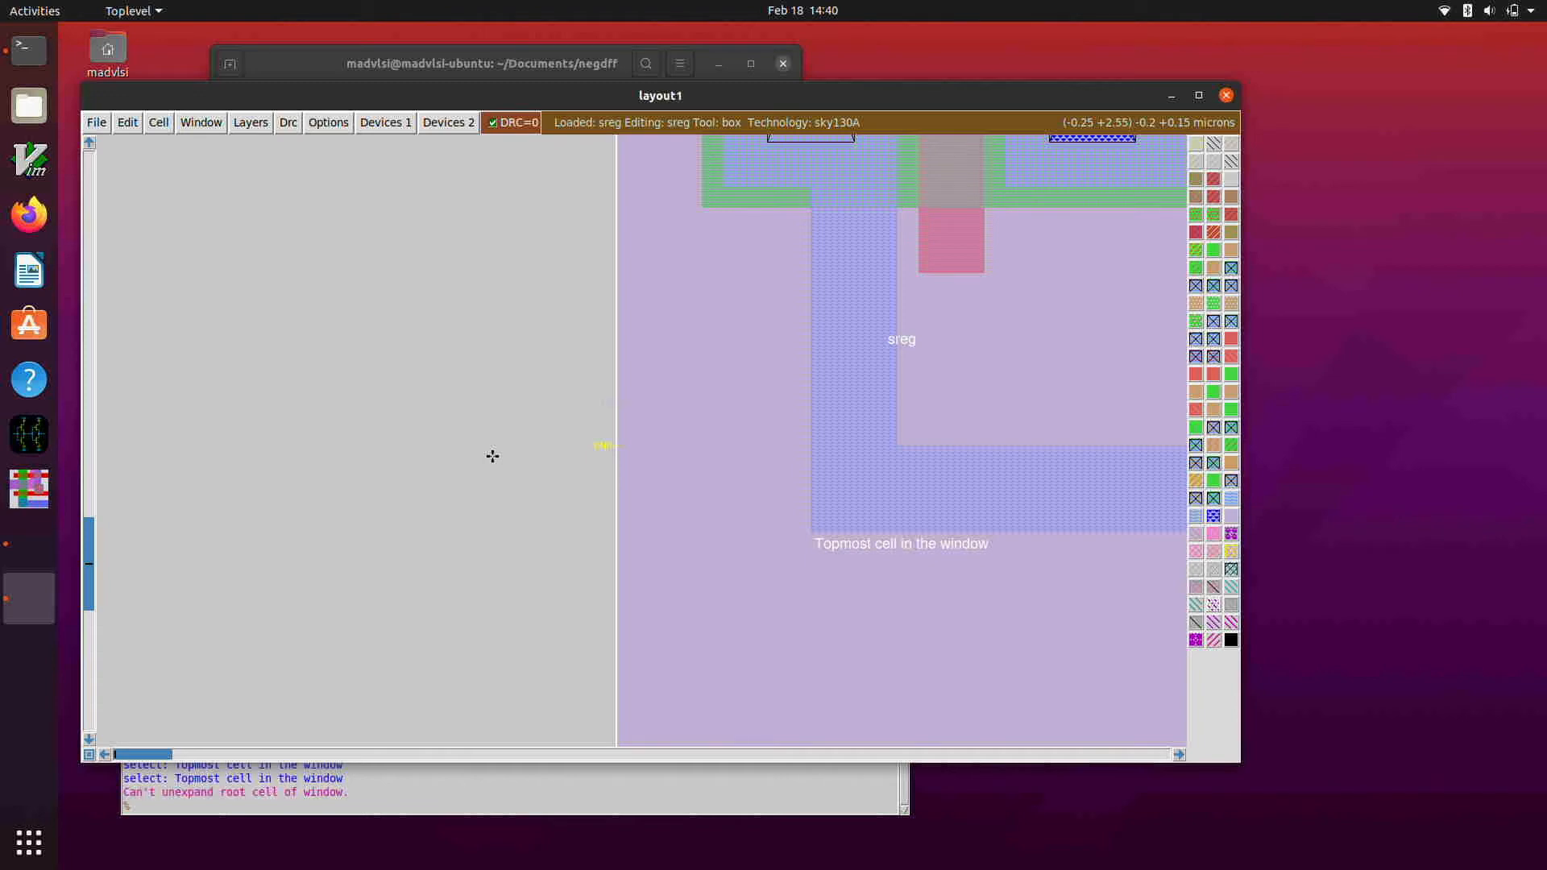
pyautogui.press('v')
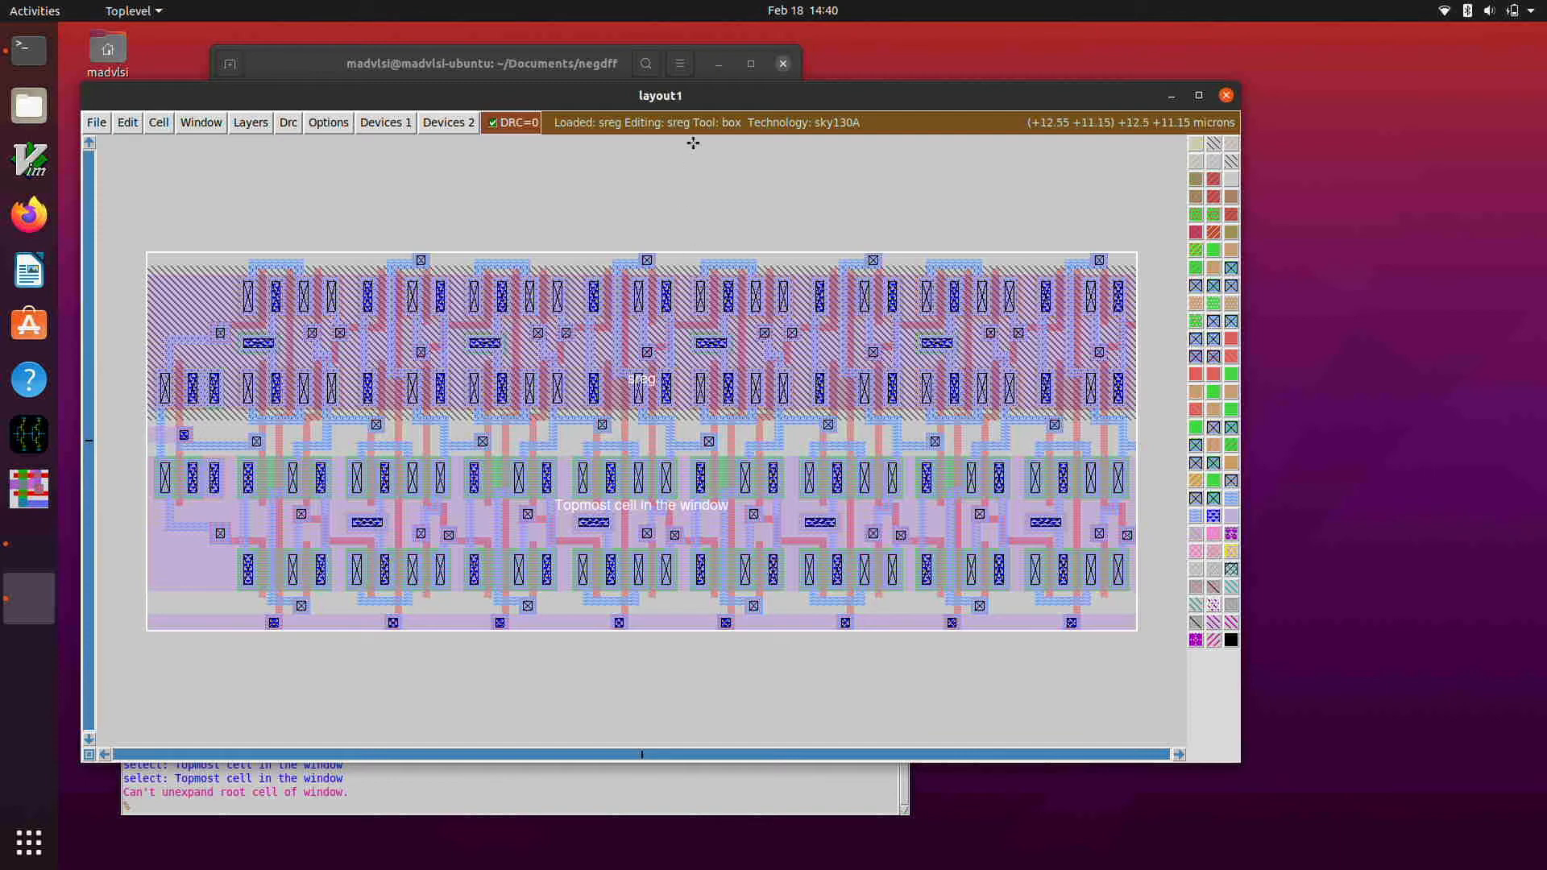
# Move the layout window clear of the console, widen it across the screen and fit the whole layout in it.
pyautogui.moveTo(757, 97); pyautogui.dragTo(731, 31)
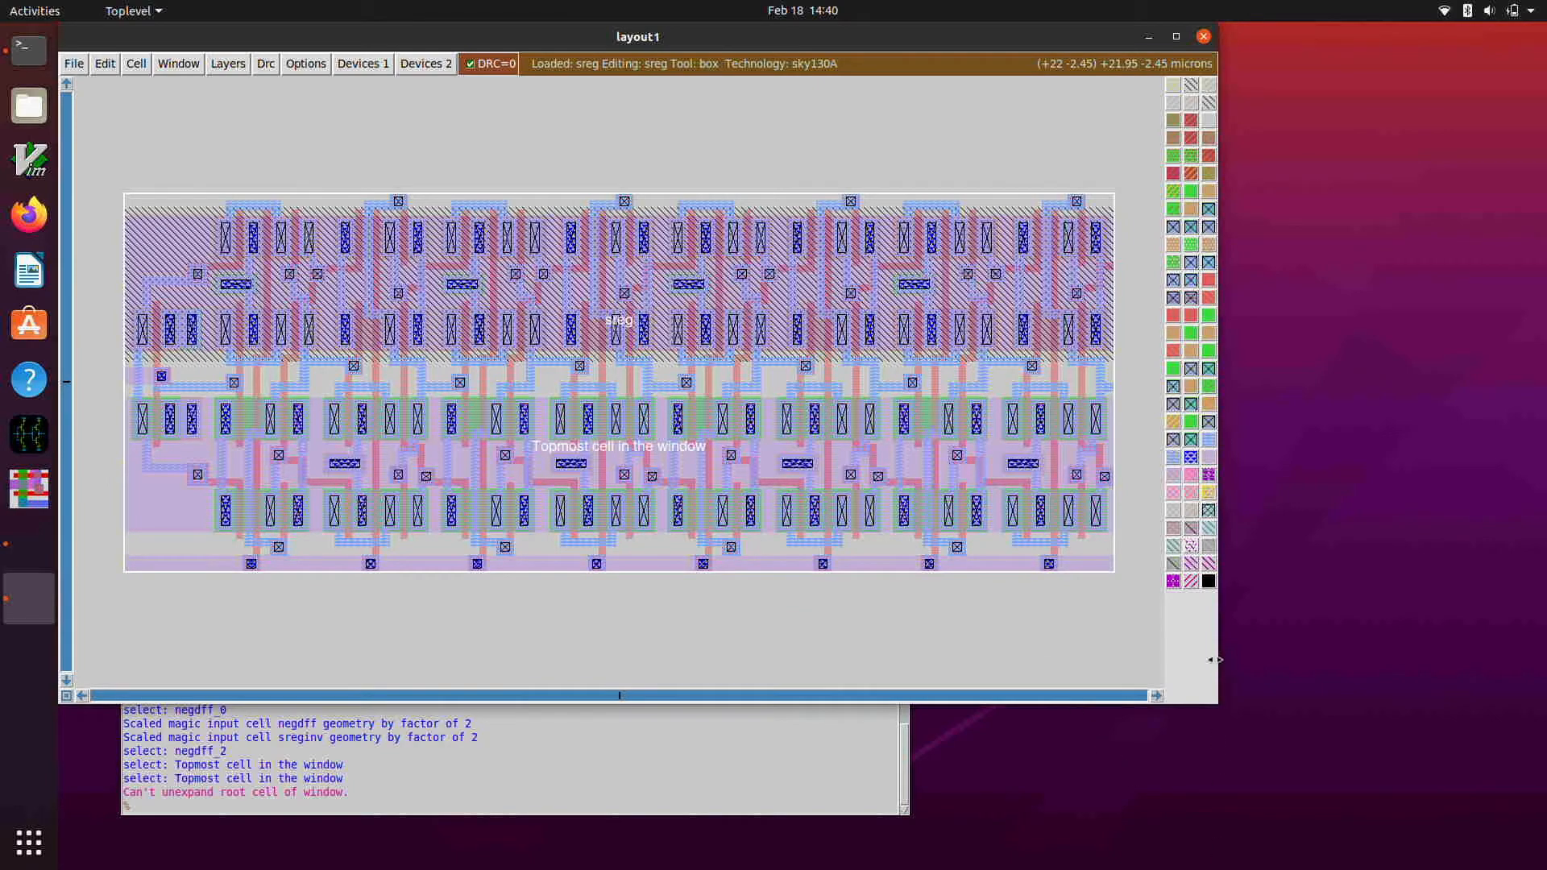
pyautogui.moveTo(1217, 660); pyautogui.dragTo(1540, 661)
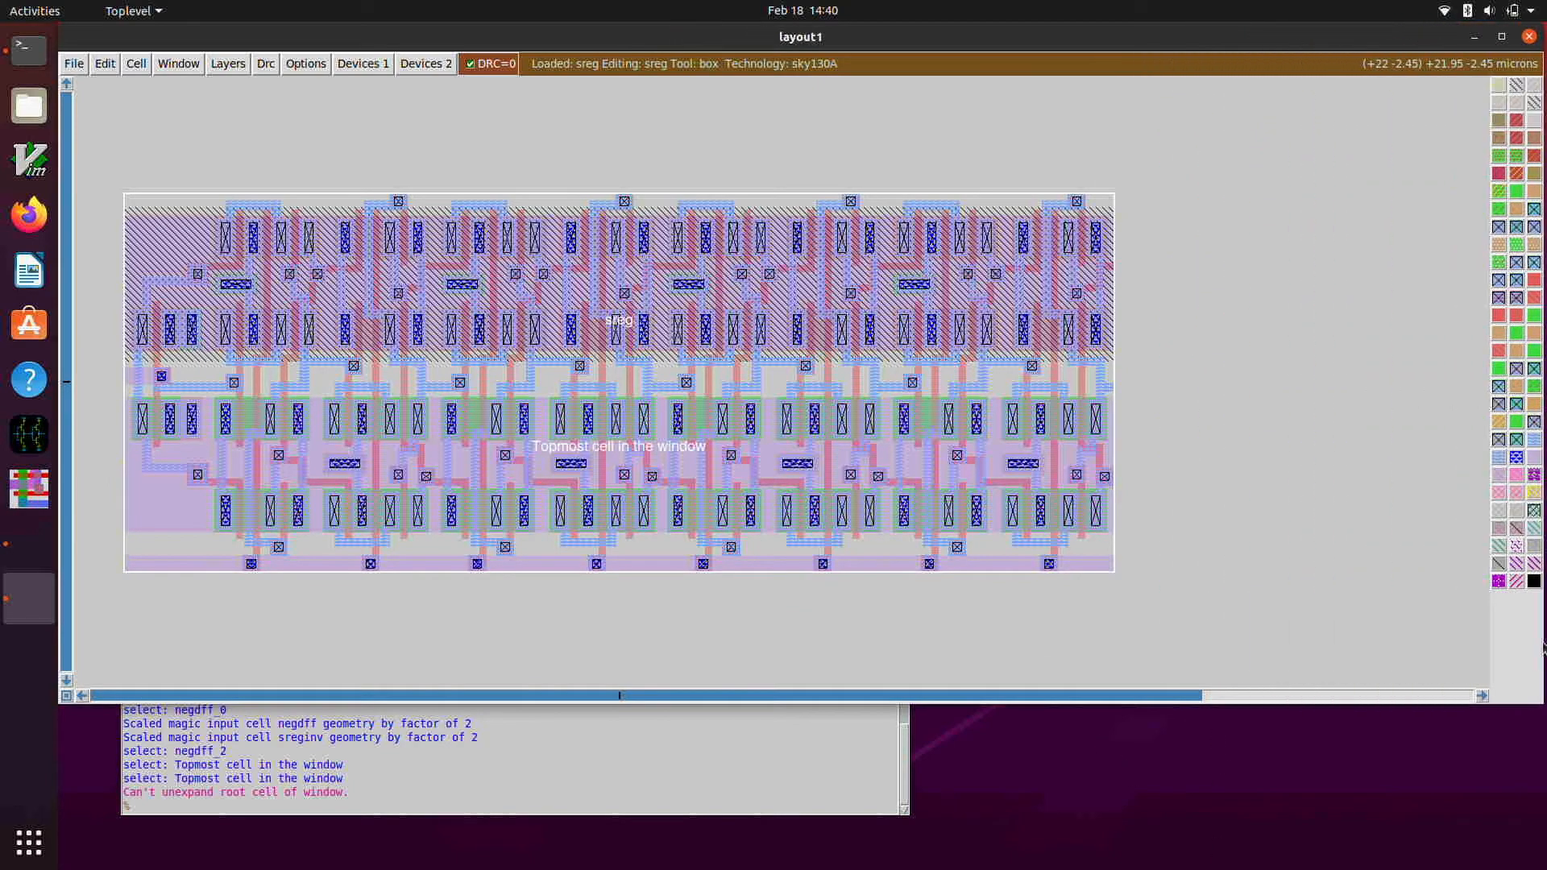
pyautogui.press('v')
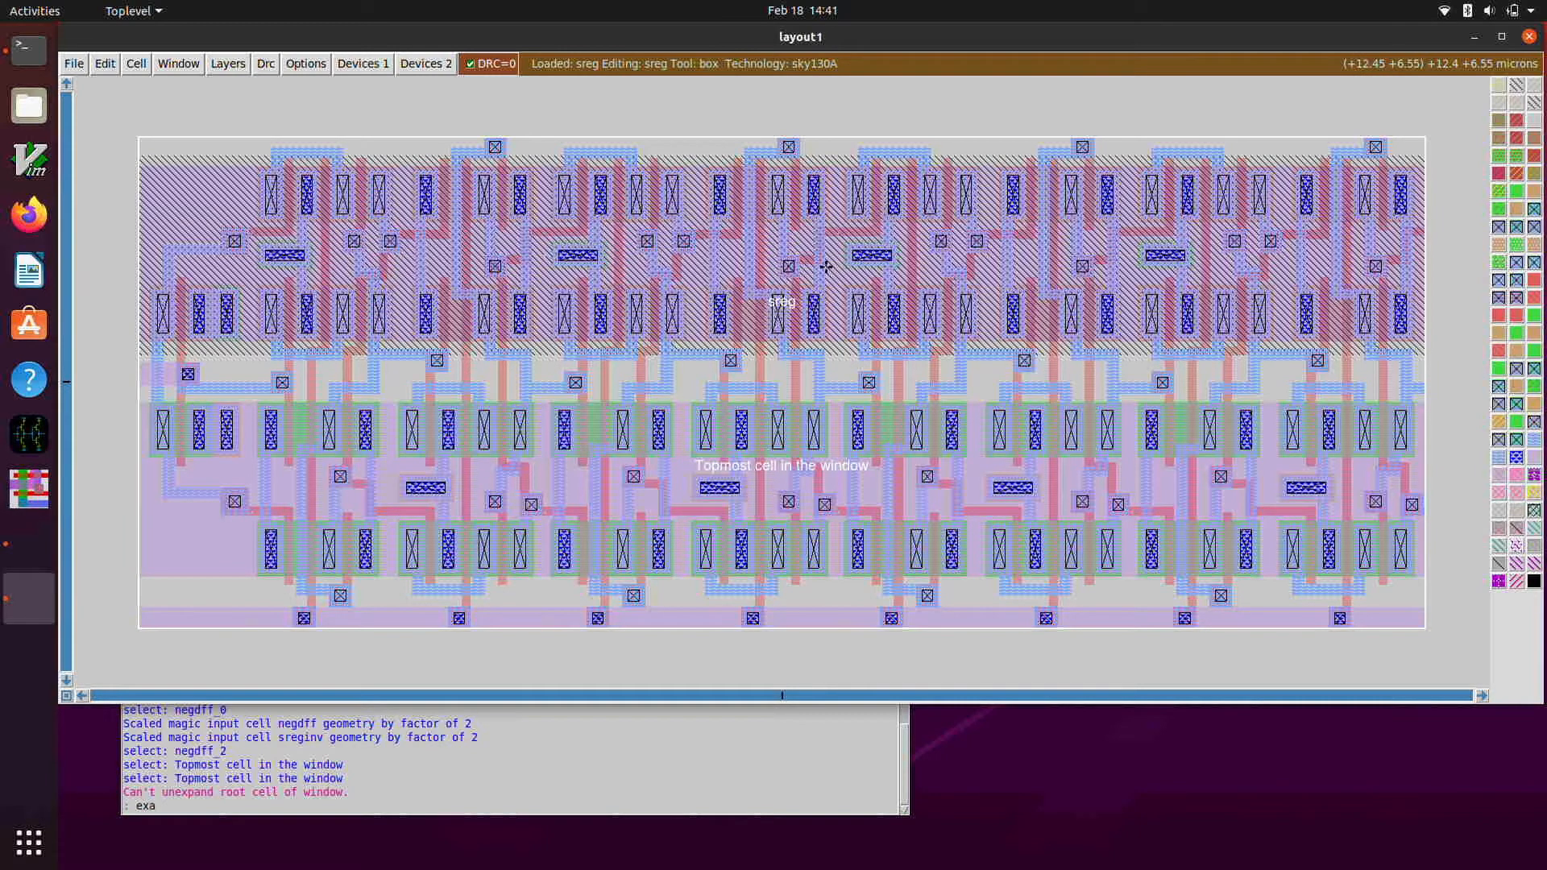
# Extract all cells and export the SPICE netlist with ext2spice hierarchy on, scale off and cthresh infinite.
pyautogui.write('ract all')
pyautogui.press('Return')
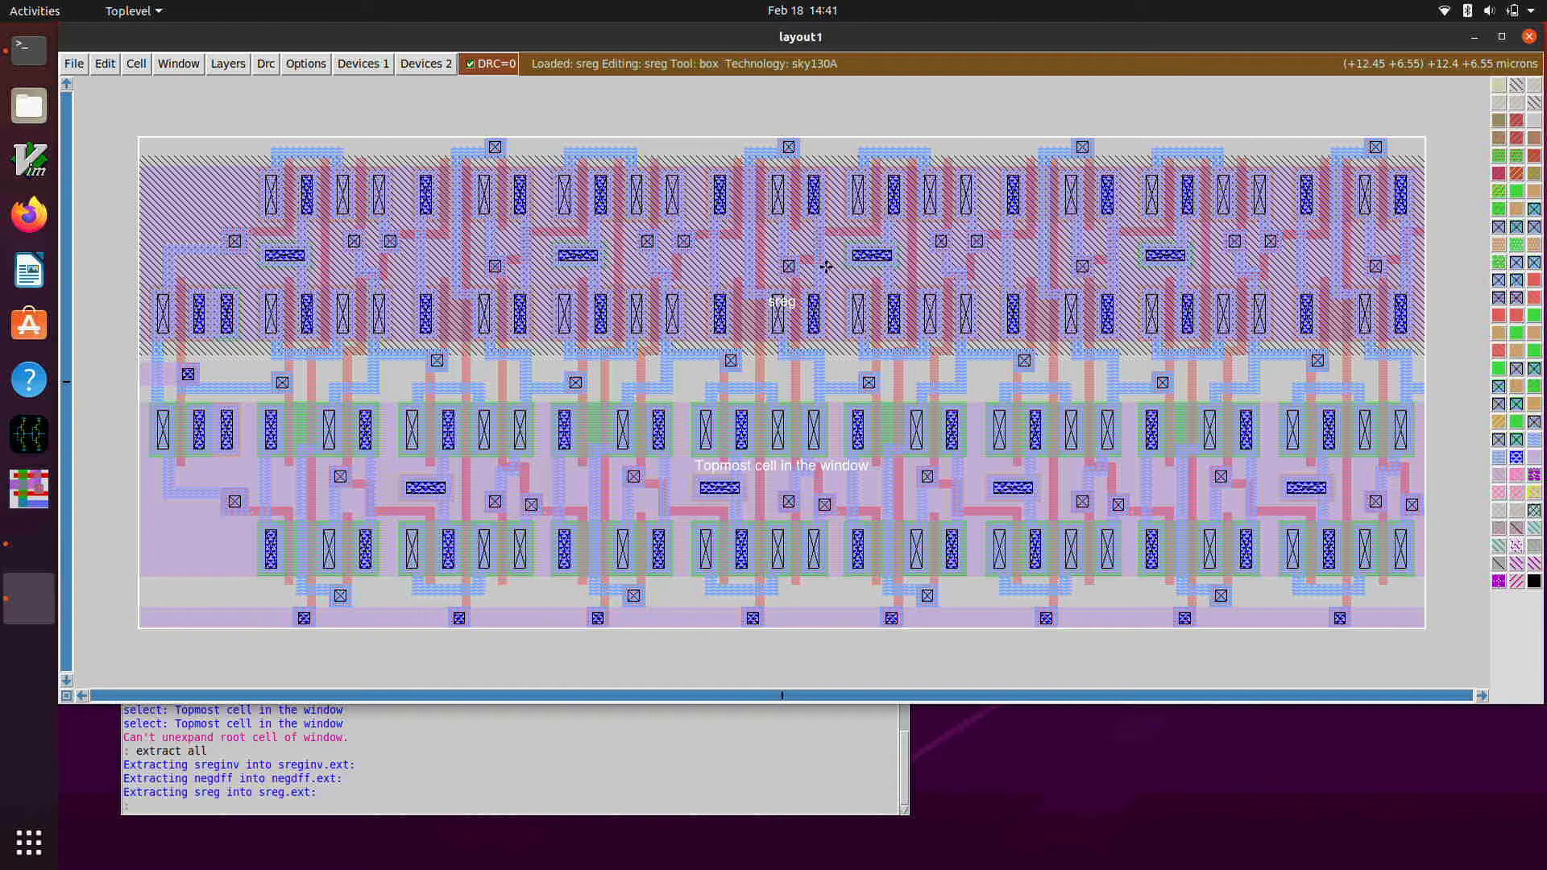
pyautogui.write('ext2spice hierarchy on')
pyautogui.press('Return')
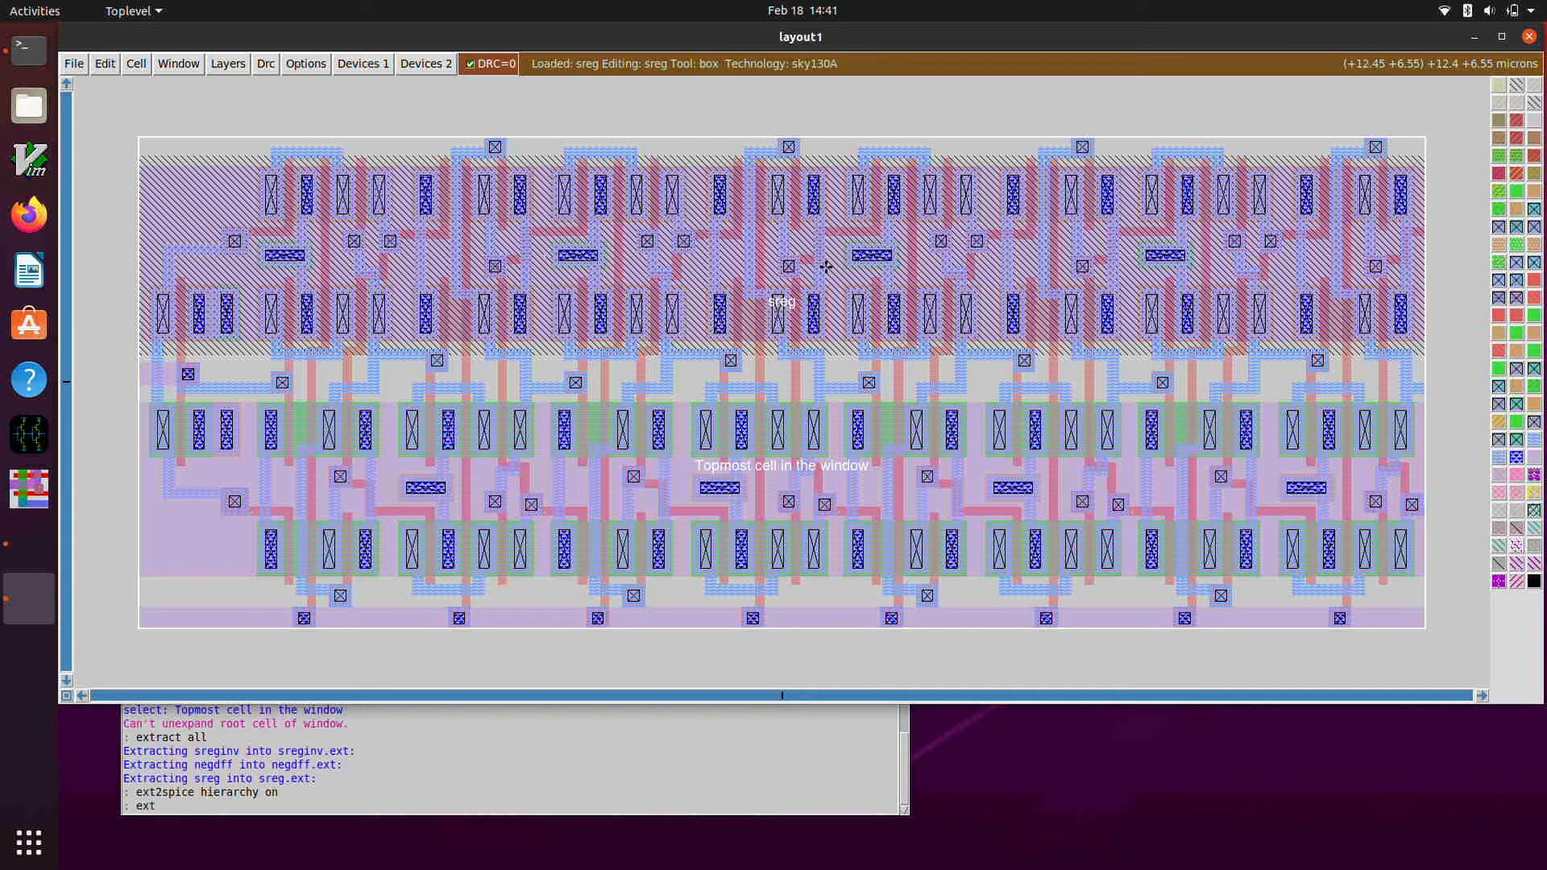
pyautogui.write('ext2spice scale off')
pyautogui.press('Return')
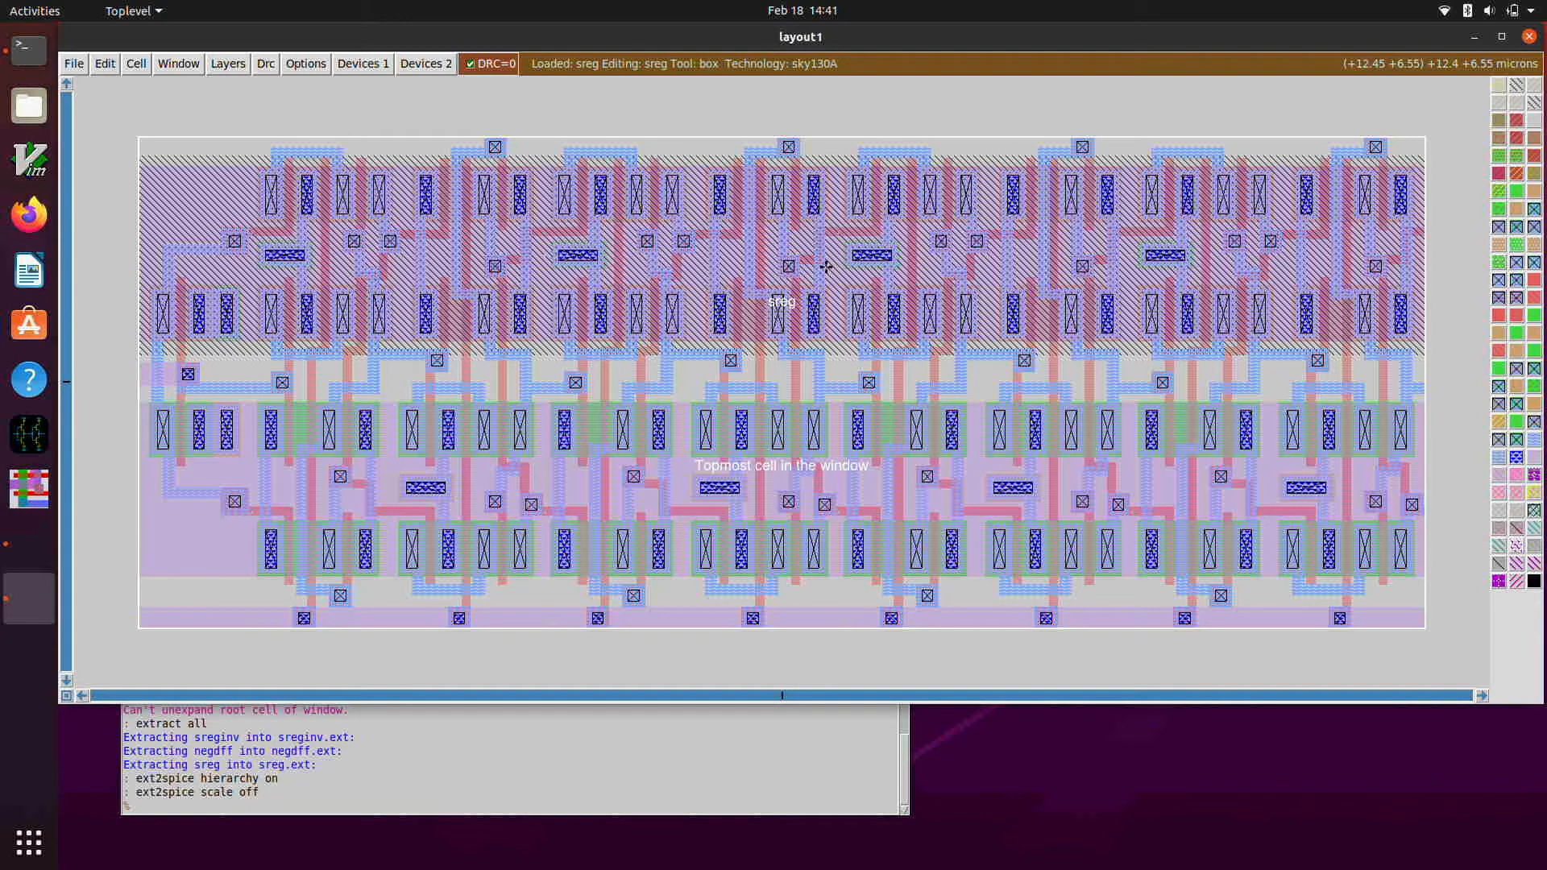
pyautogui.write('ext2spice cthresh infinite')
pyautogui.press('Return')
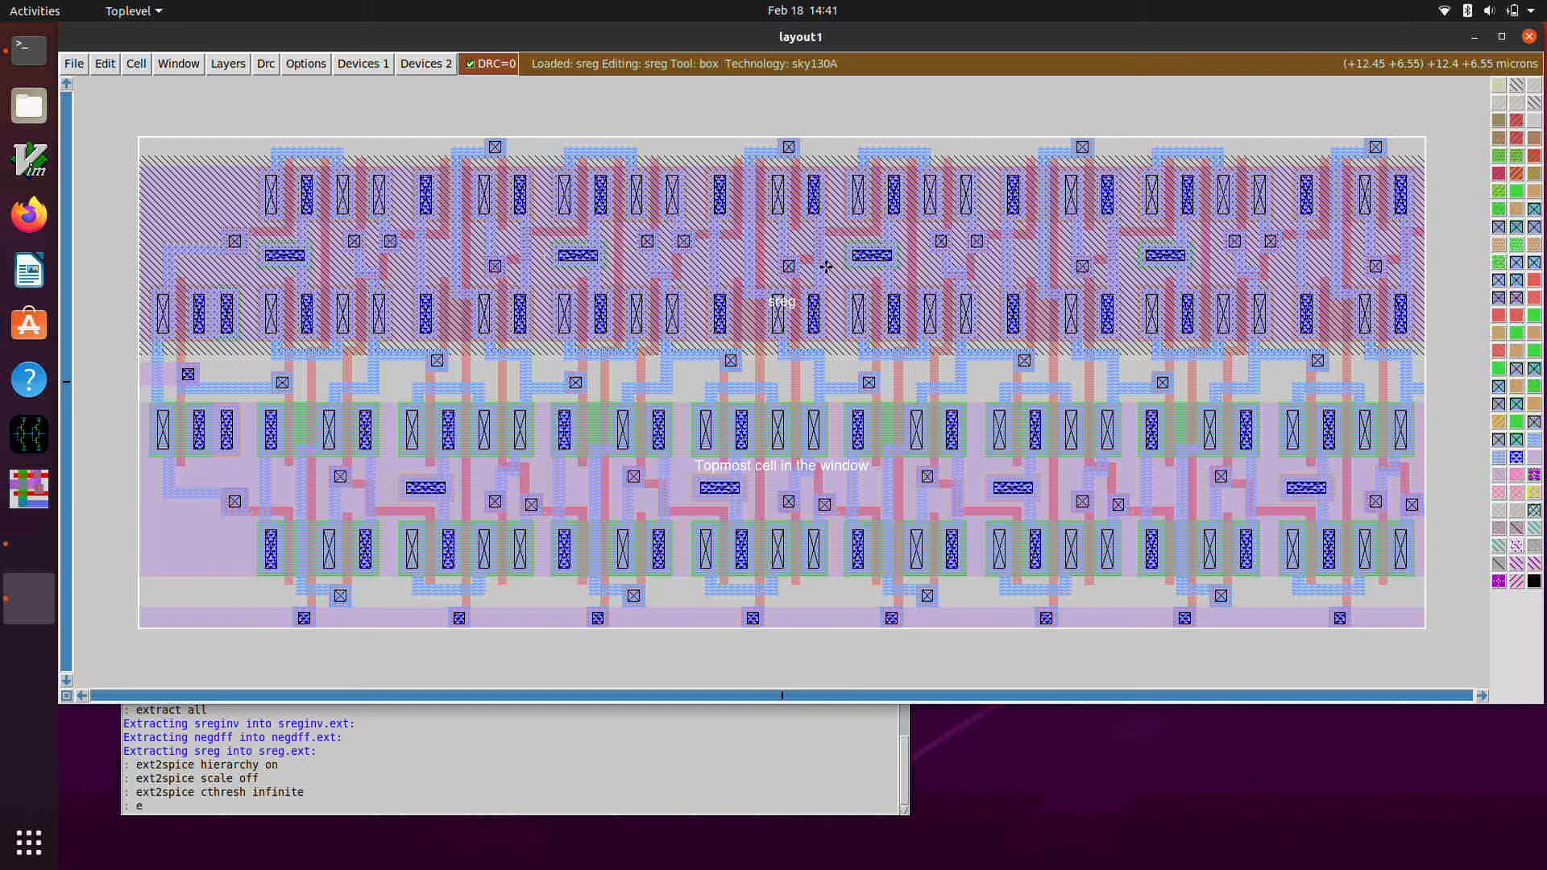
pyautogui.write('spice')
pyautogui.press('Return')
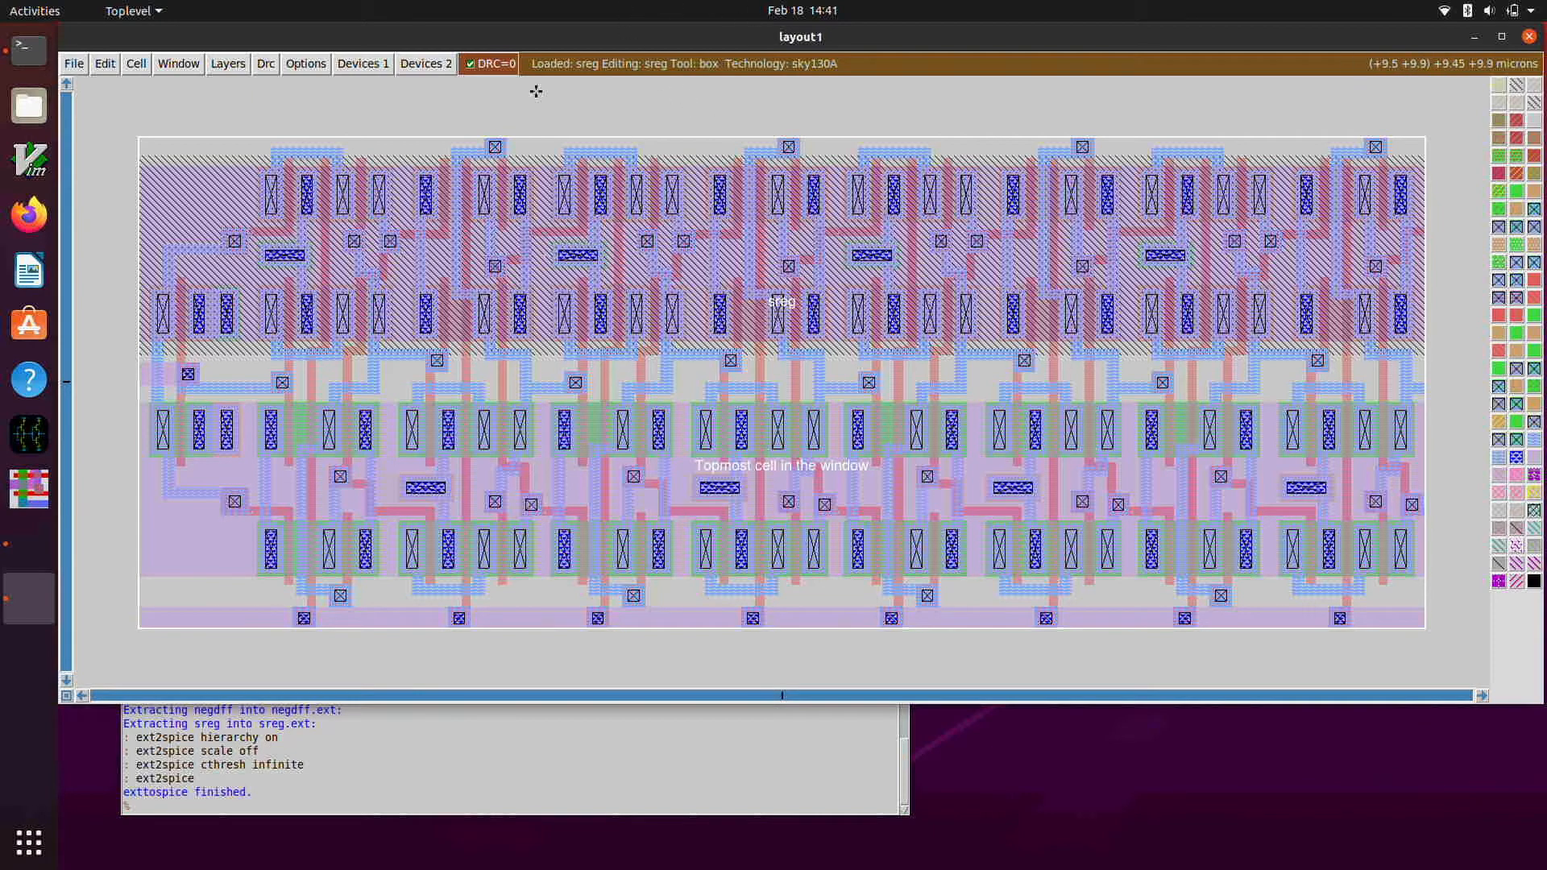
# Open a second terminal window, change to Documents/negdff and list its files.
pyautogui.rightClick(30, 51)
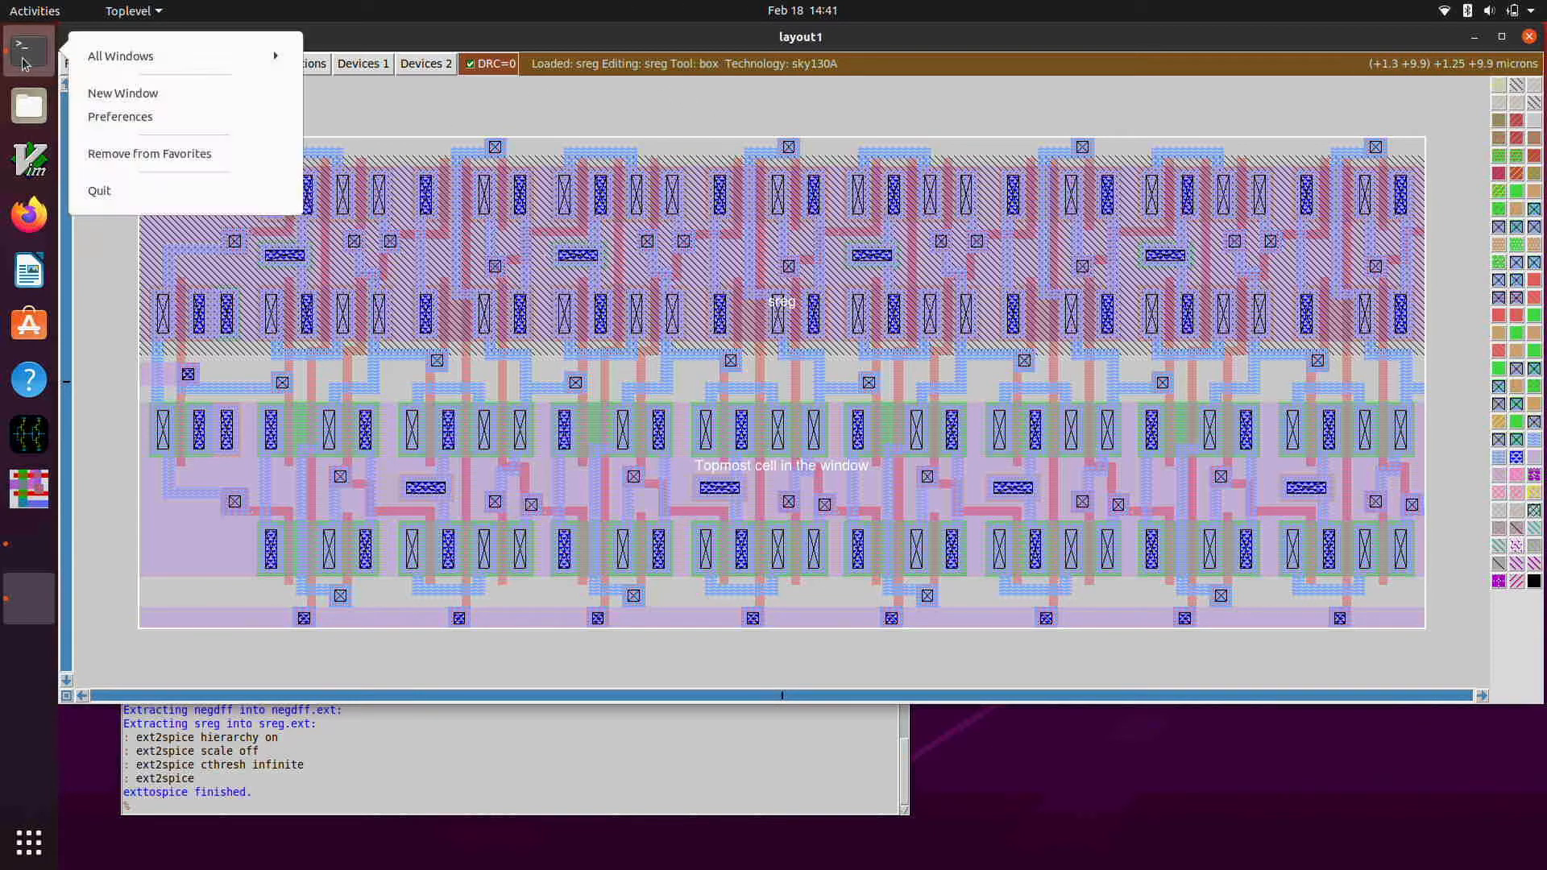
pyautogui.click(84, 98)
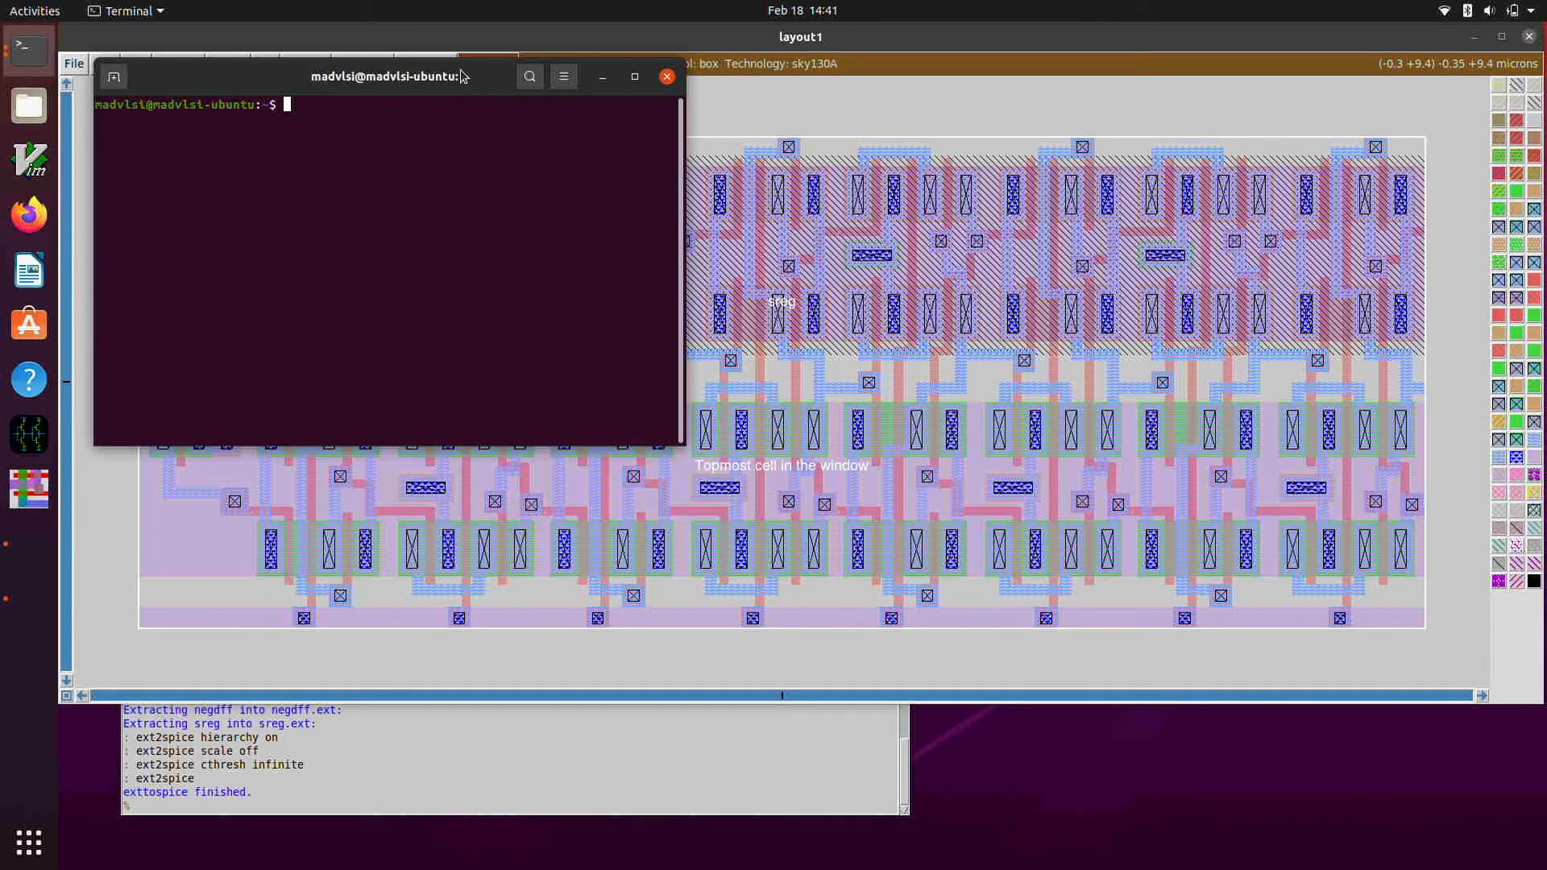
pyautogui.moveTo(465, 76); pyautogui.dragTo(1017, 84)
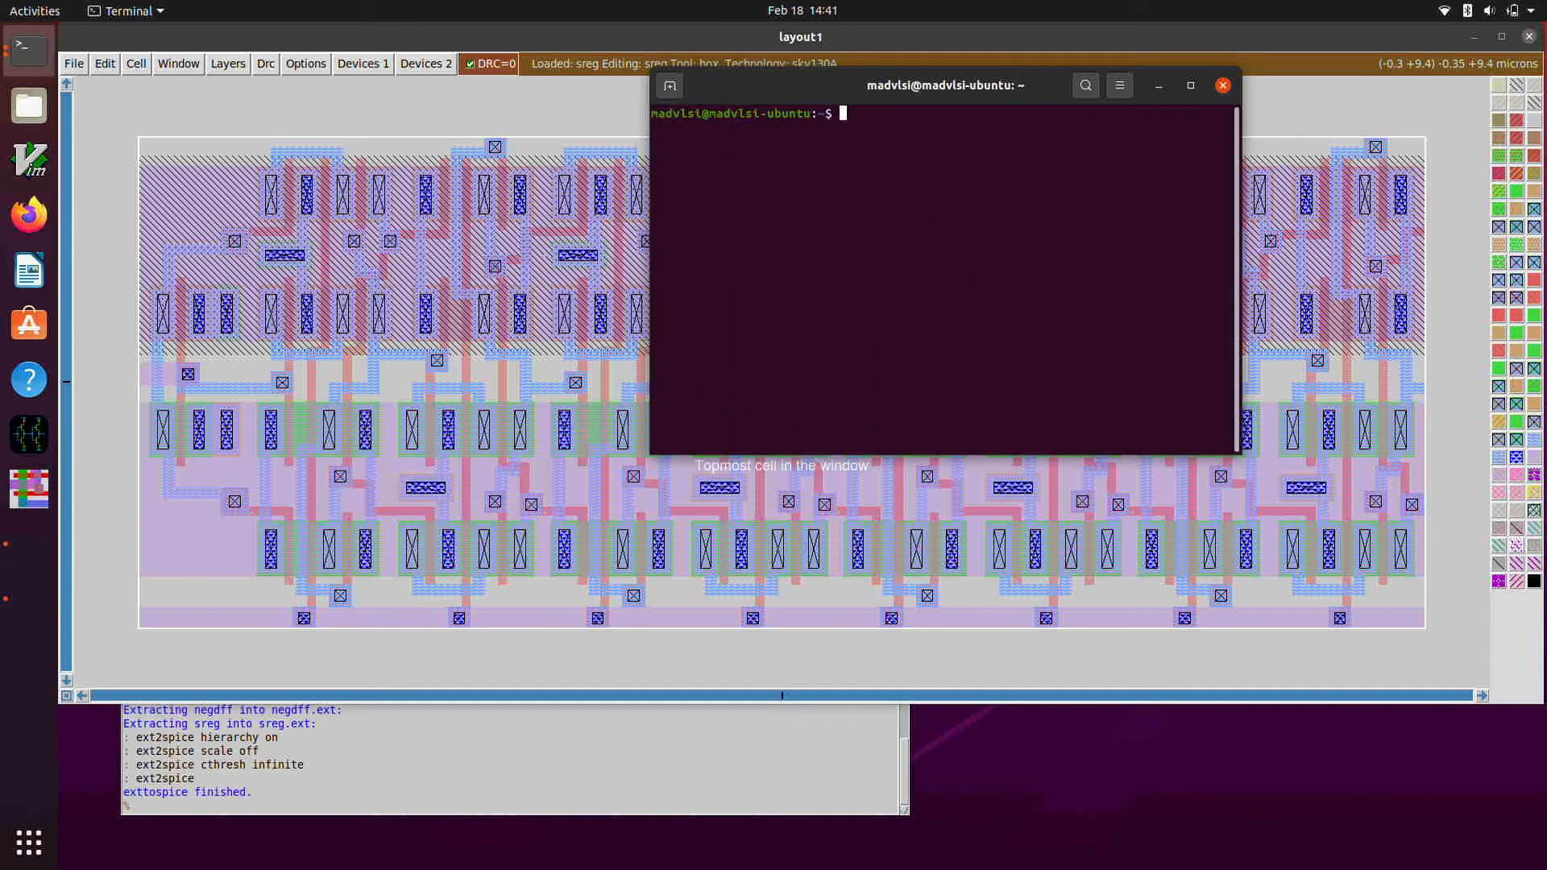
pyautogui.write('cd Documents/negdff/')
pyautogui.press('Return')
pyautogui.write('ls')
pyautogui.press('Return')
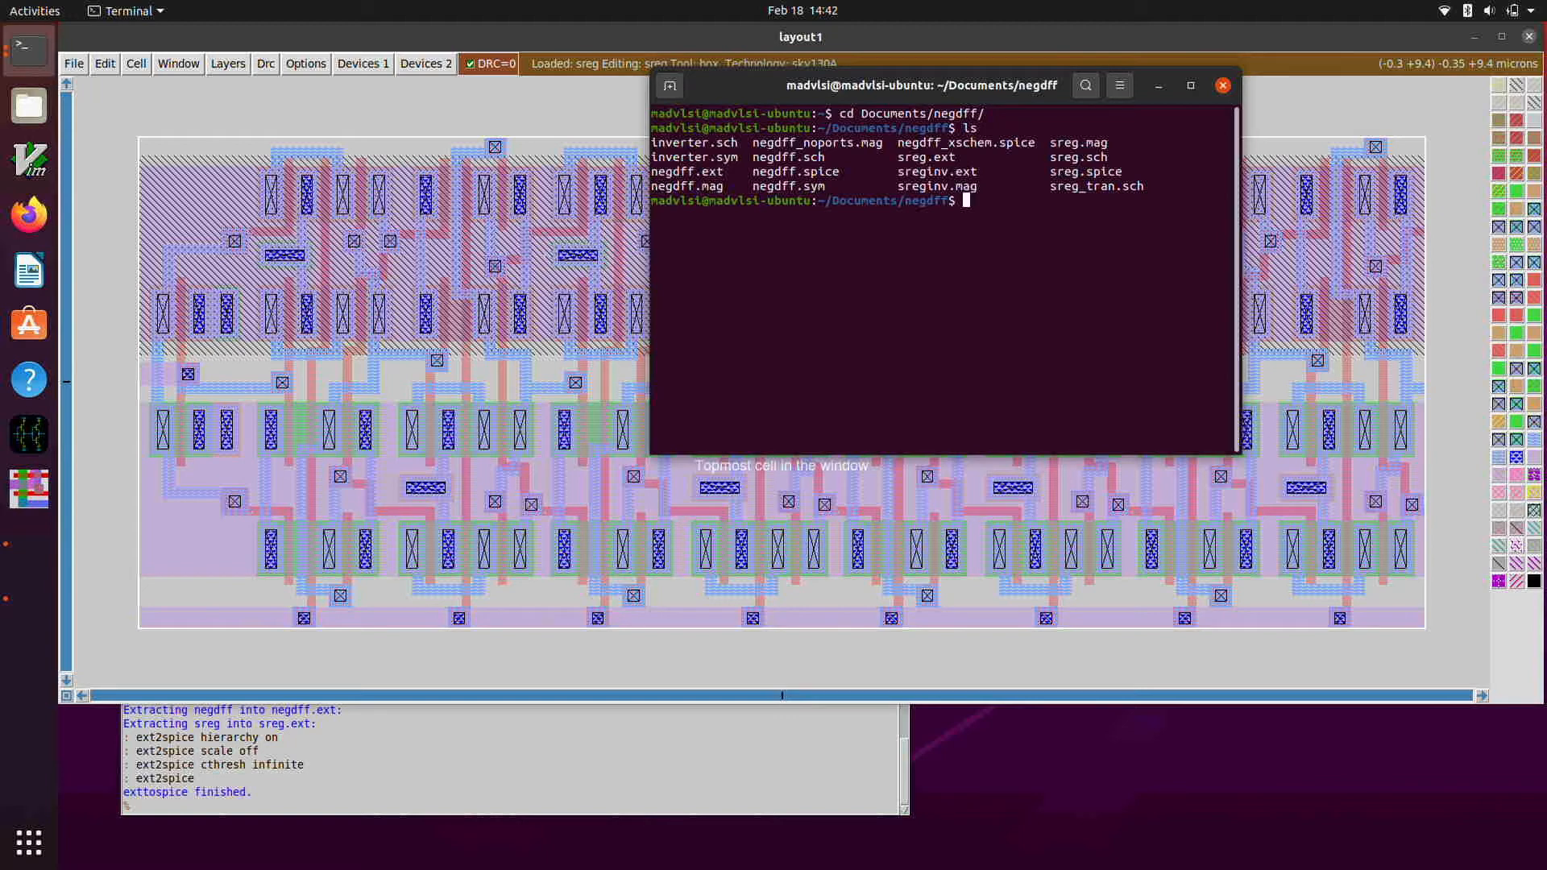
# Open sreg.spice in GVim at full screen, examine the extracted subcircuits and top-level netlist, and close it.
pyautogui.write('gvim sreg.spice')
pyautogui.press('Return')
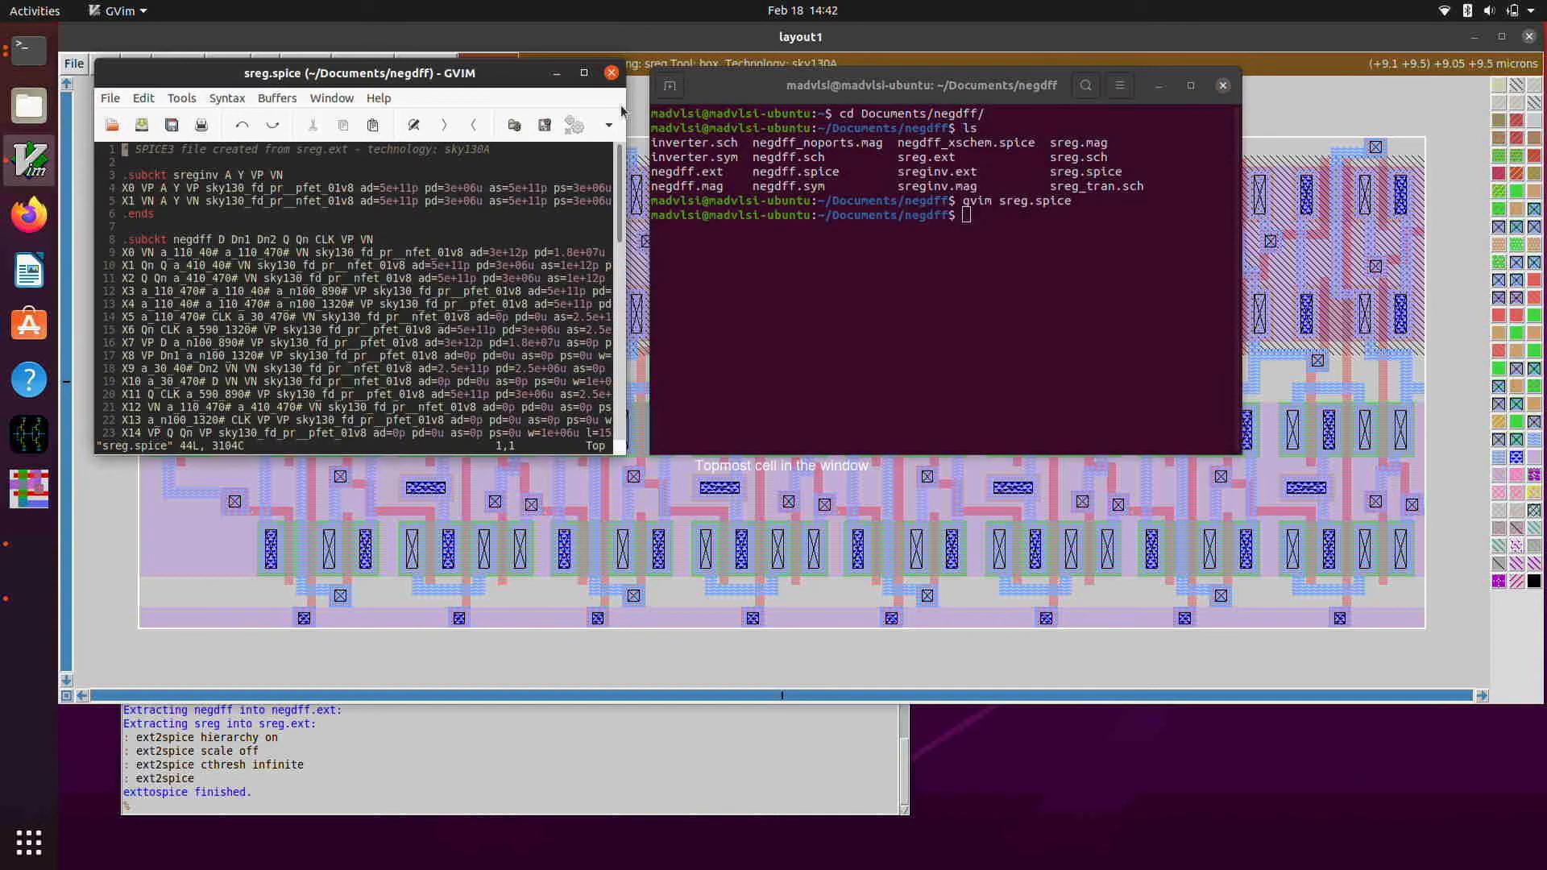
pyautogui.moveTo(536, 80); pyautogui.dragTo(520, 7)
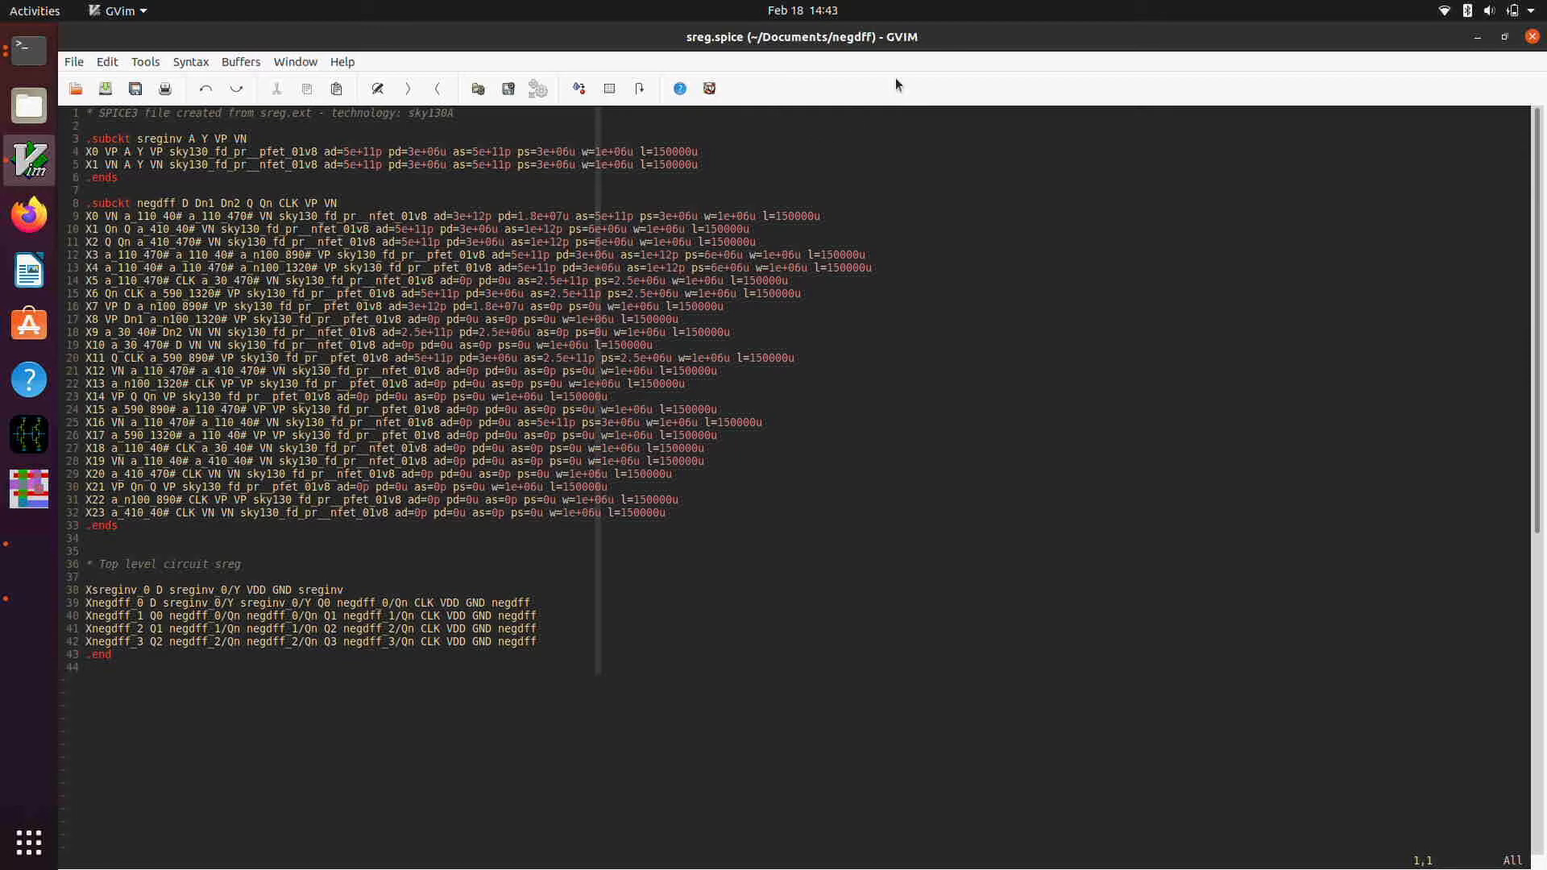
pyautogui.moveTo(931, 43); pyautogui.dragTo(920, 160)
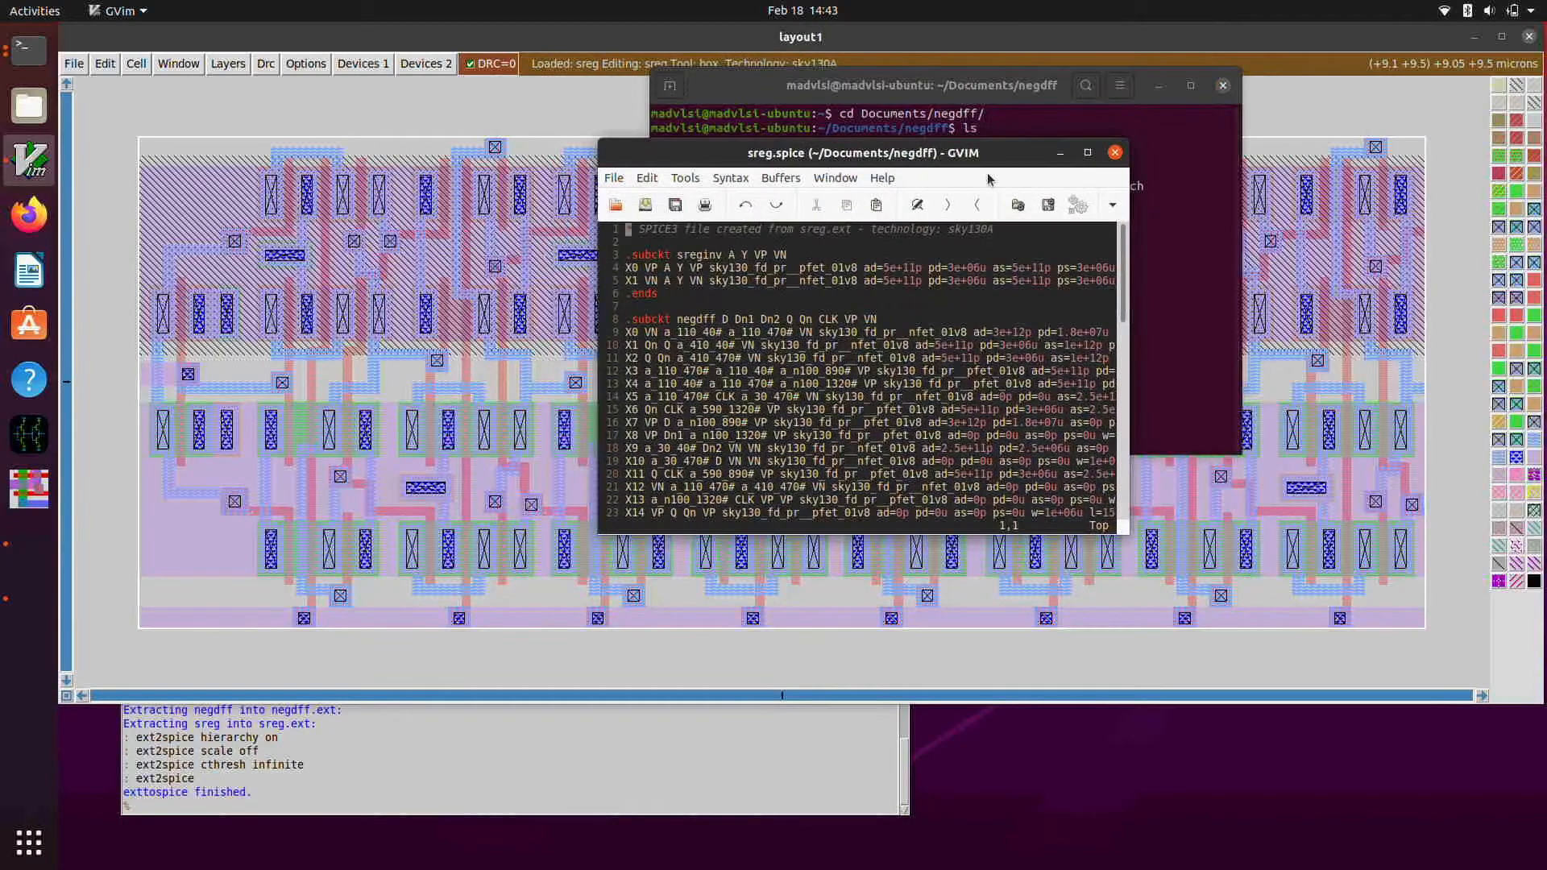
pyautogui.click(1114, 152)
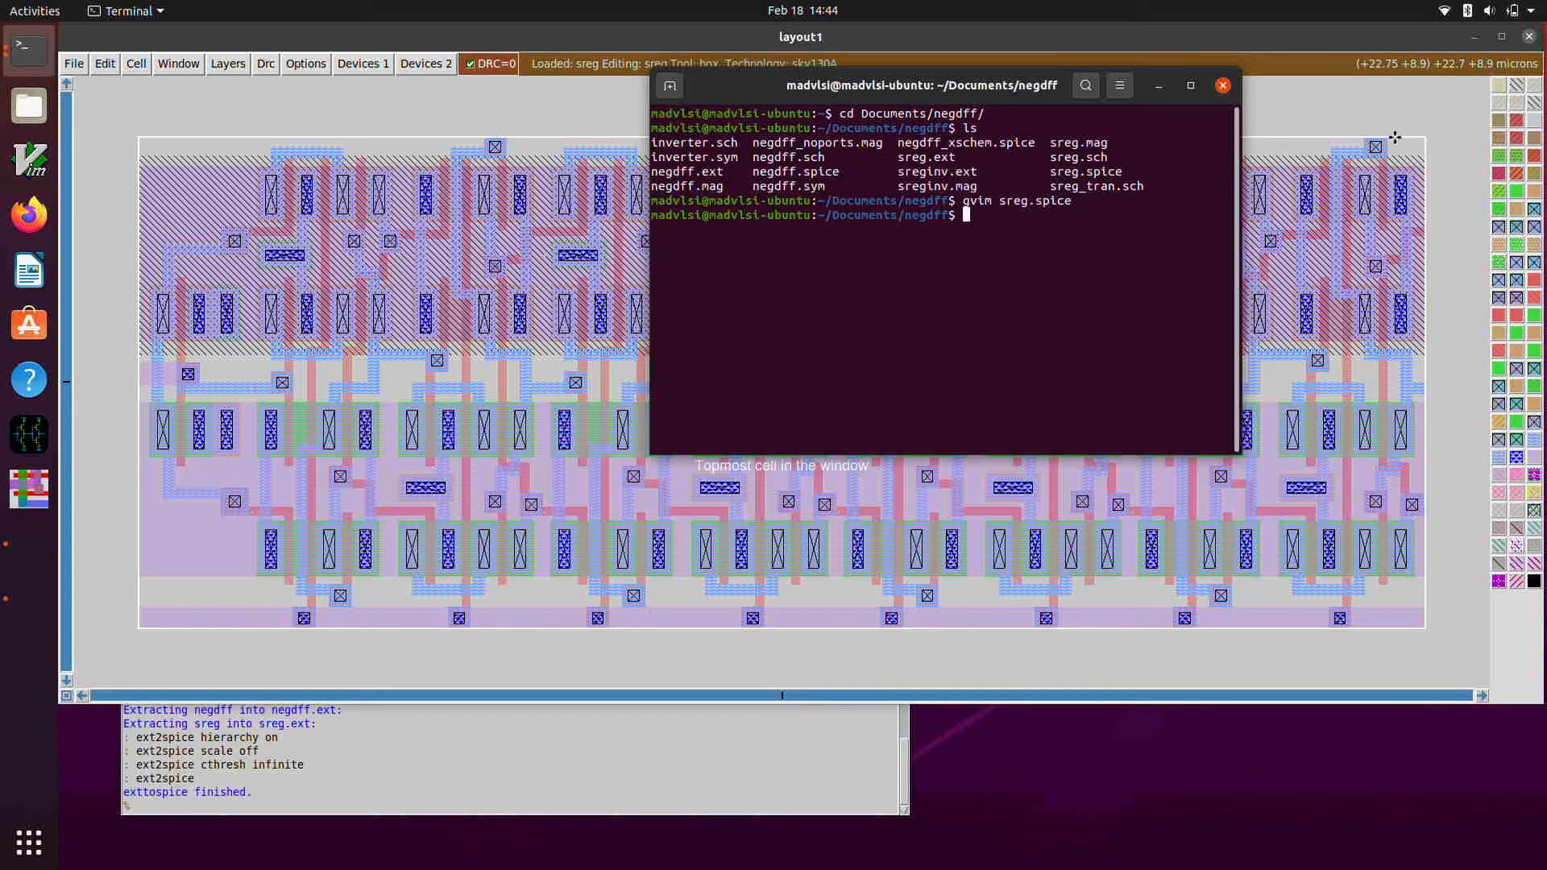
# Exit Magic without saving the modified cell and list the negdff files in the original terminal.
pyautogui.click(1528, 38)
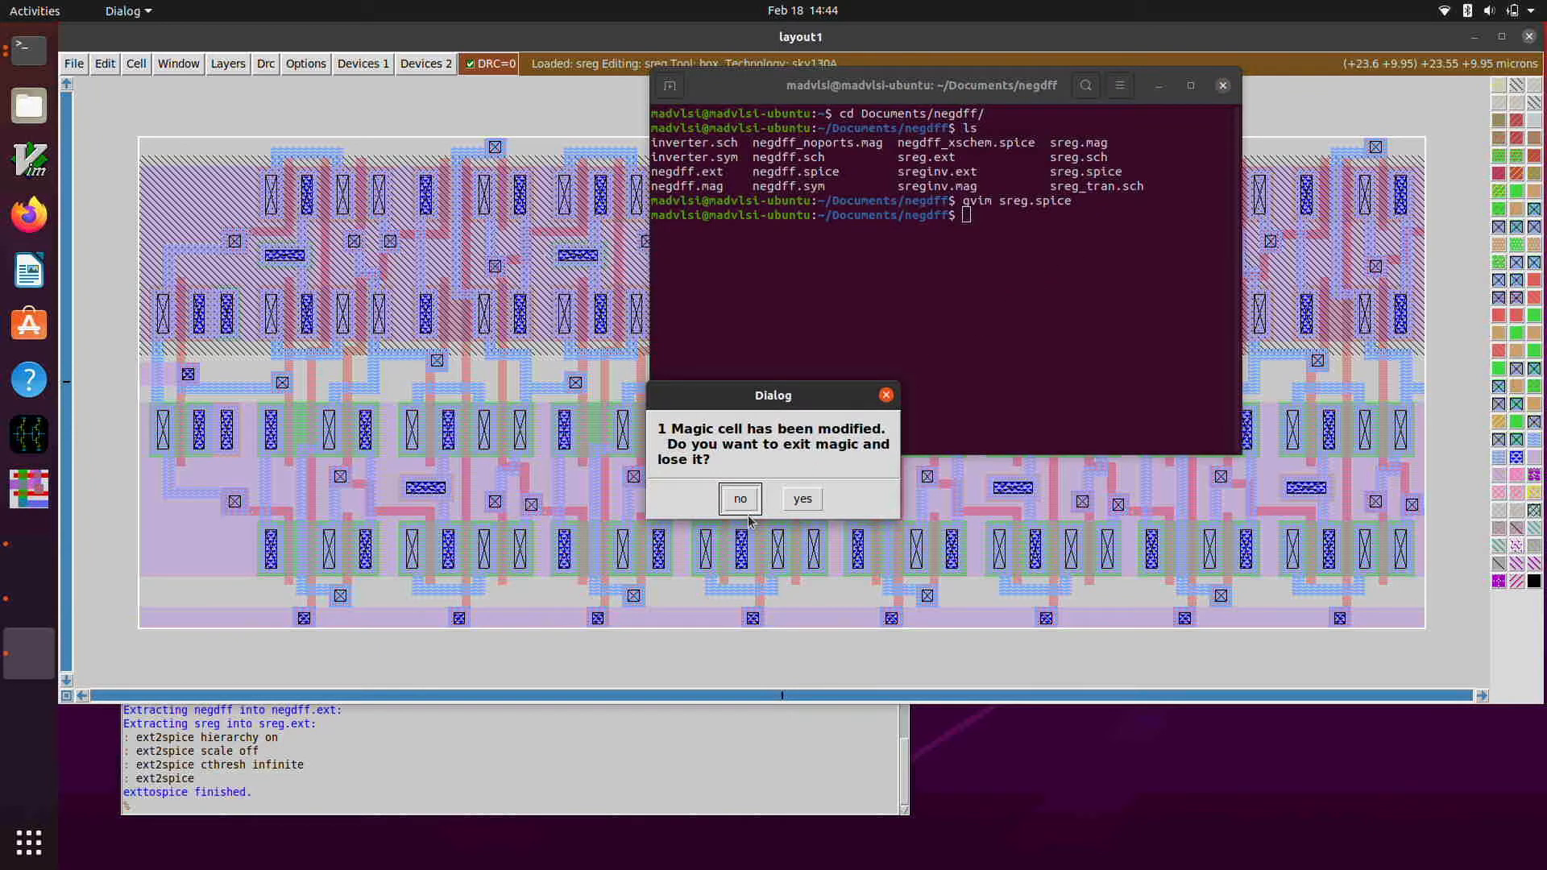
pyautogui.click(797, 499)
pyautogui.click(355, 205)
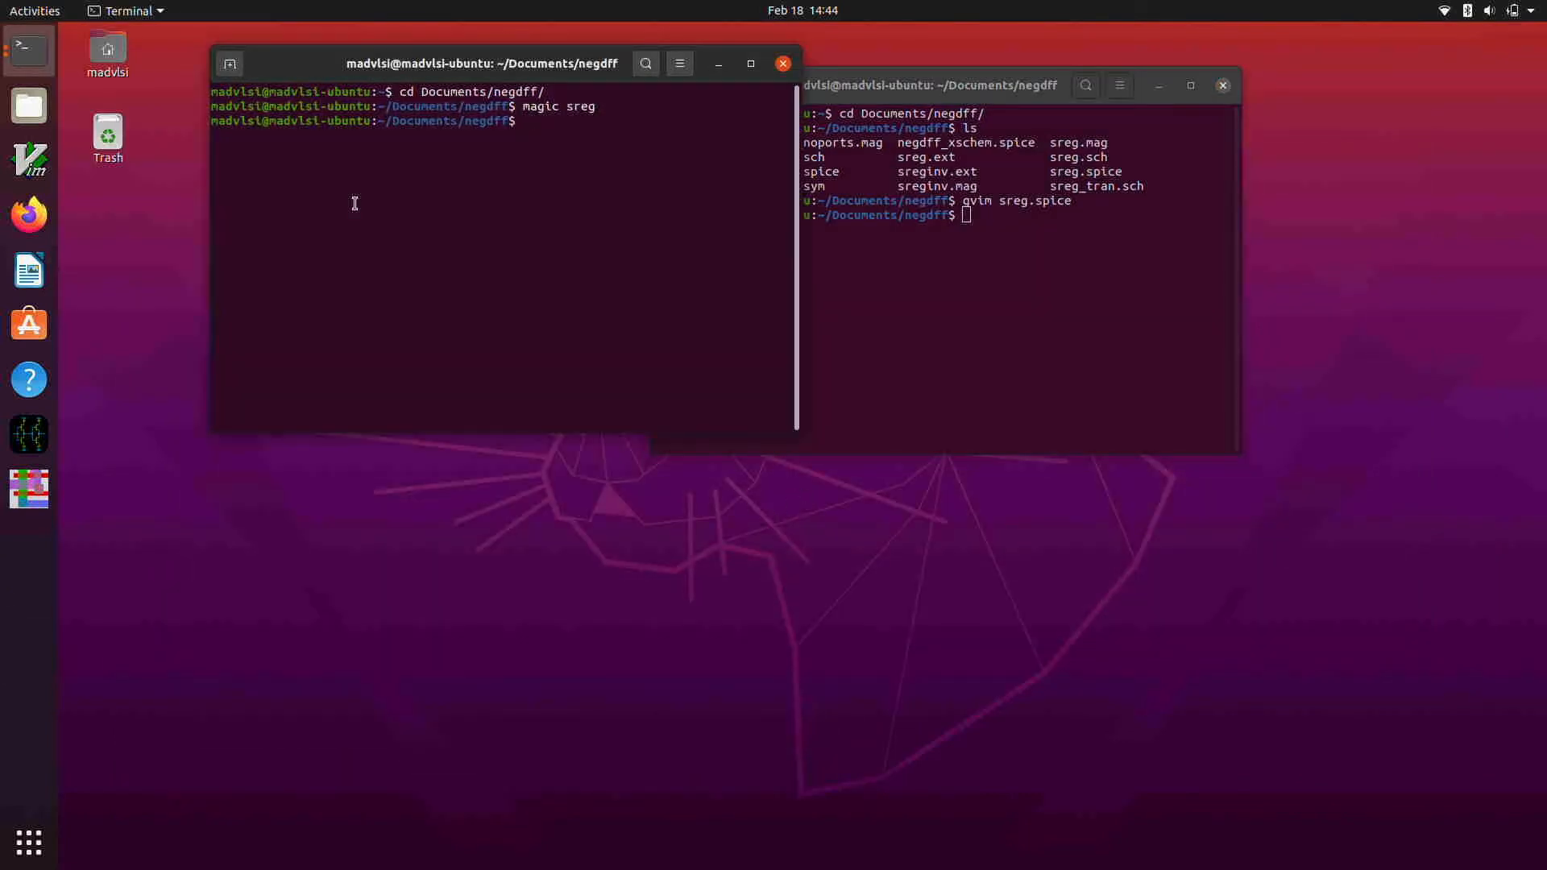
pyautogui.write('ls')
pyautogui.press('Return')
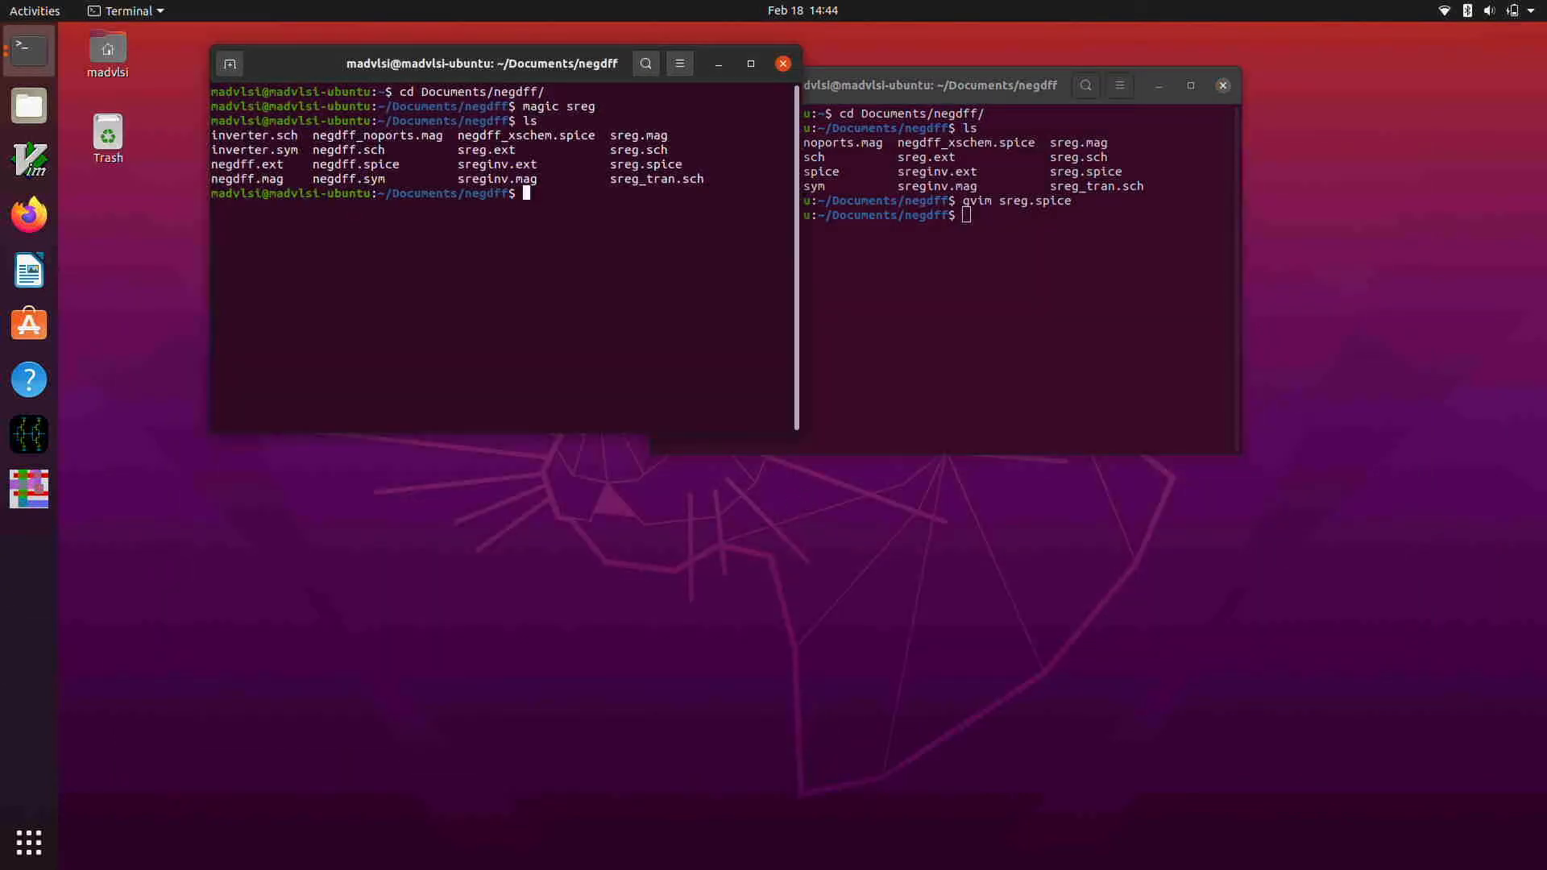
# Open negdff.sch in xschem, maximise the window and fit the whole schematic to examine its transistors and ports.
pyautogui.write('xschem sre')
pyautogui.press('BackSpace')
pyautogui.press('BackSpace')
pyautogui.press('BackSpace')
pyautogui.write('neg')
pyautogui.press('Tab')
pyautogui.write('.s')
pyautogui.press('BackSpace')
pyautogui.write('sxh')
pyautogui.press('Return')
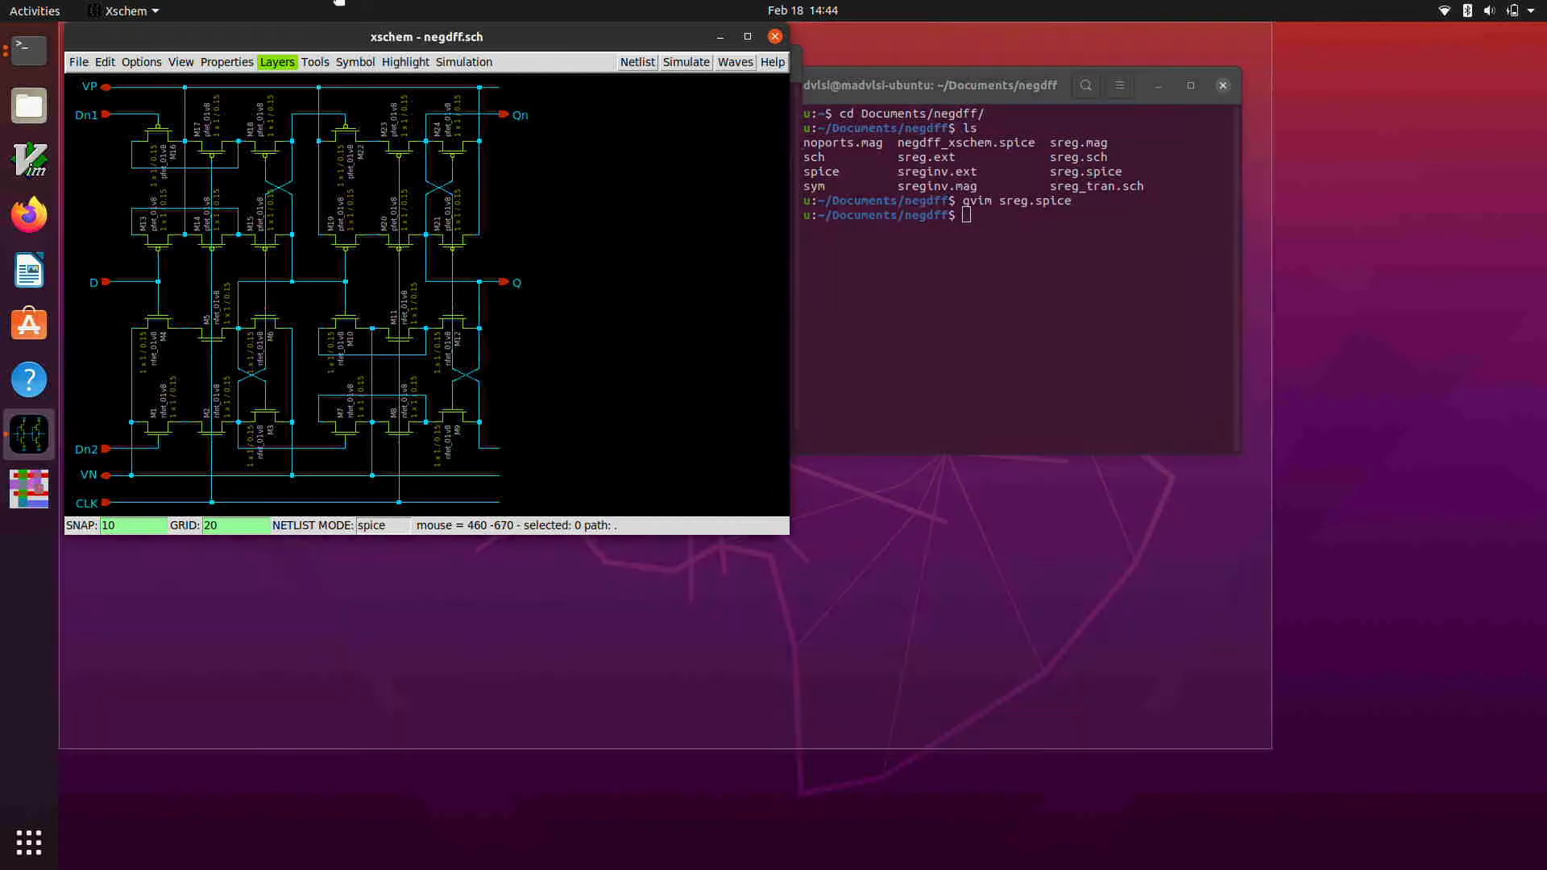
pyautogui.doubleClick(334, 42)
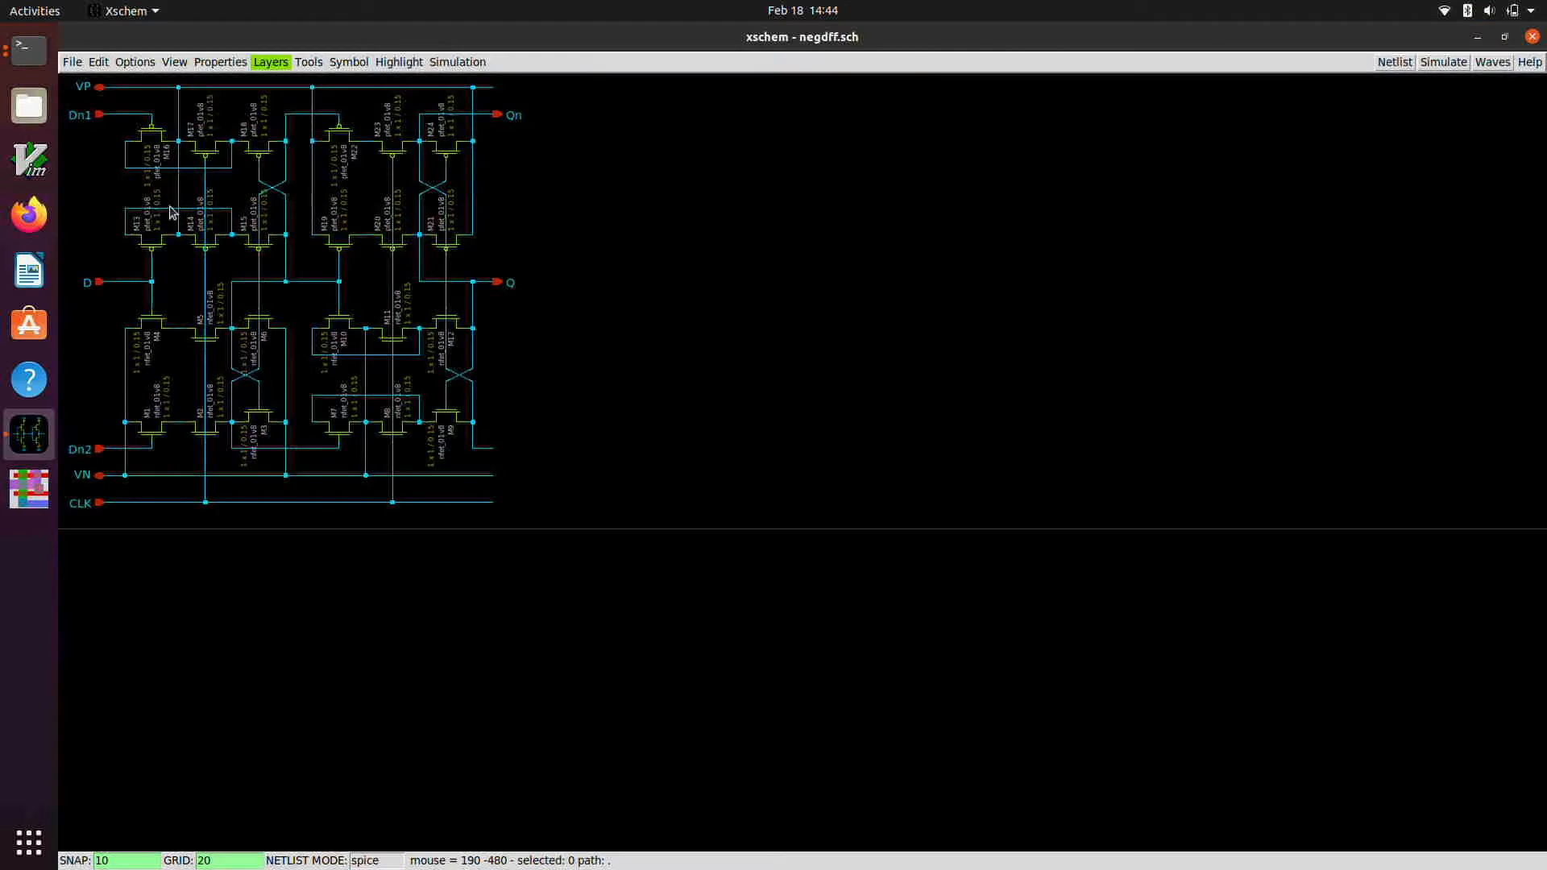
pyautogui.press('f')
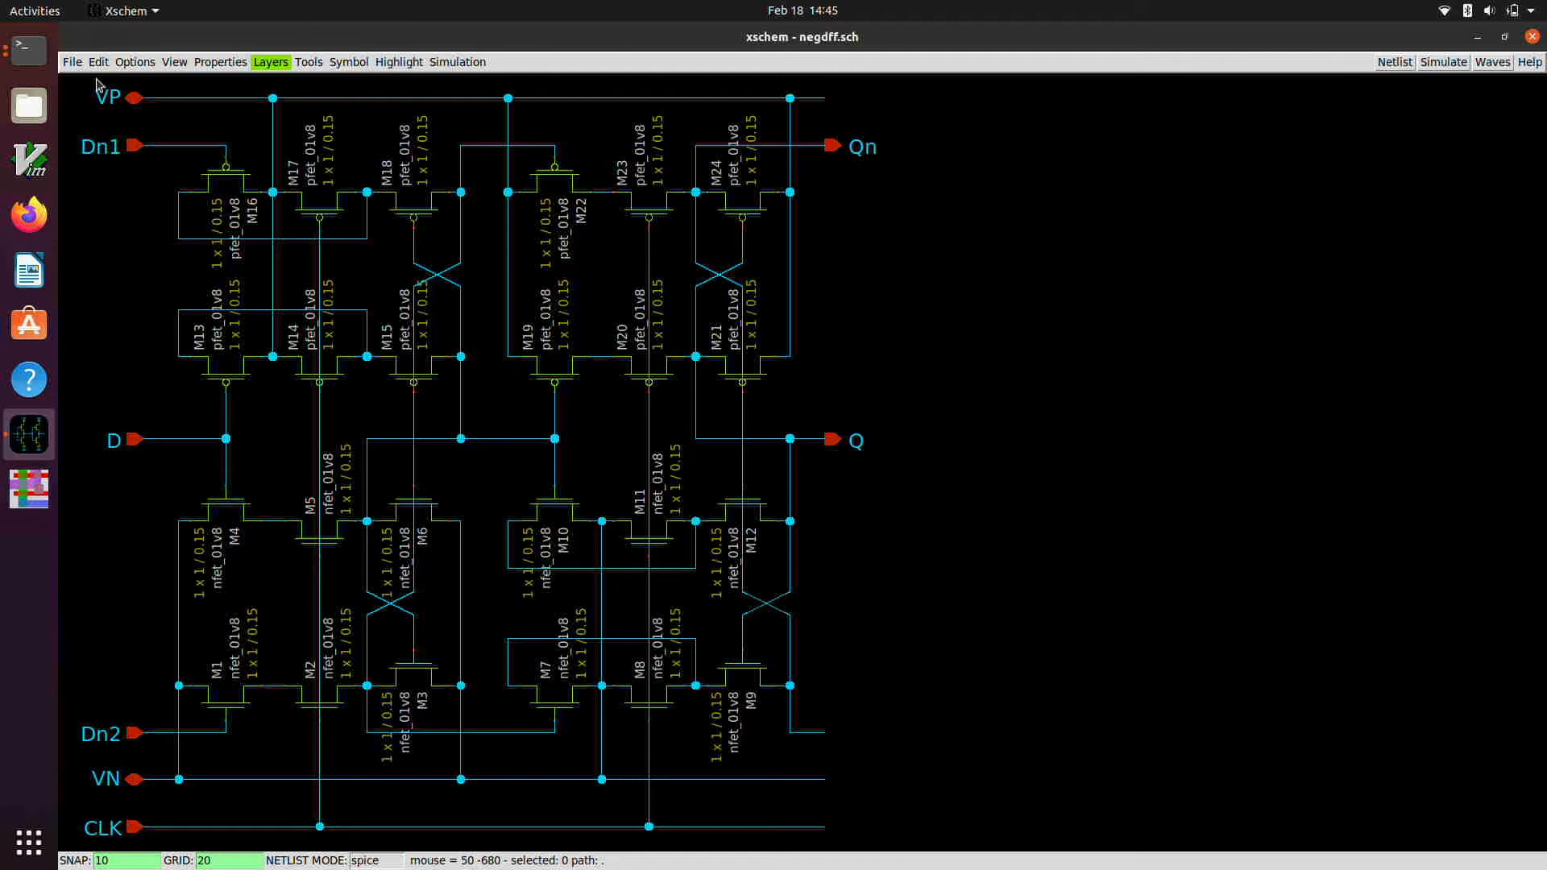
# Load negdff.sym from the working directory, examine the symbol's pins and global properties, and close xschem.
pyautogui.click(73, 64)
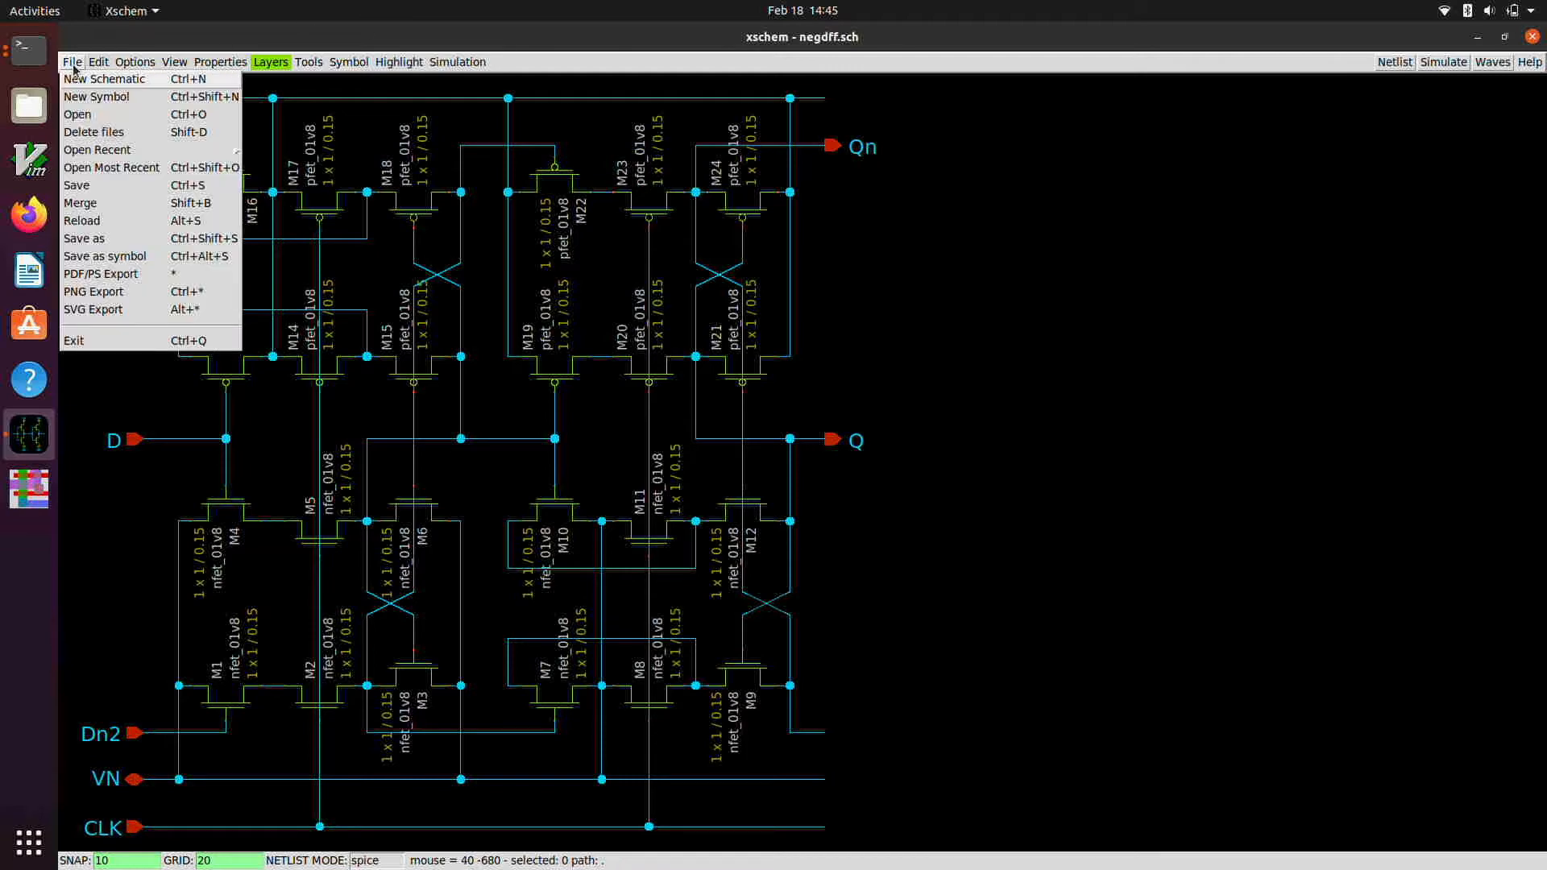
pyautogui.click(97, 119)
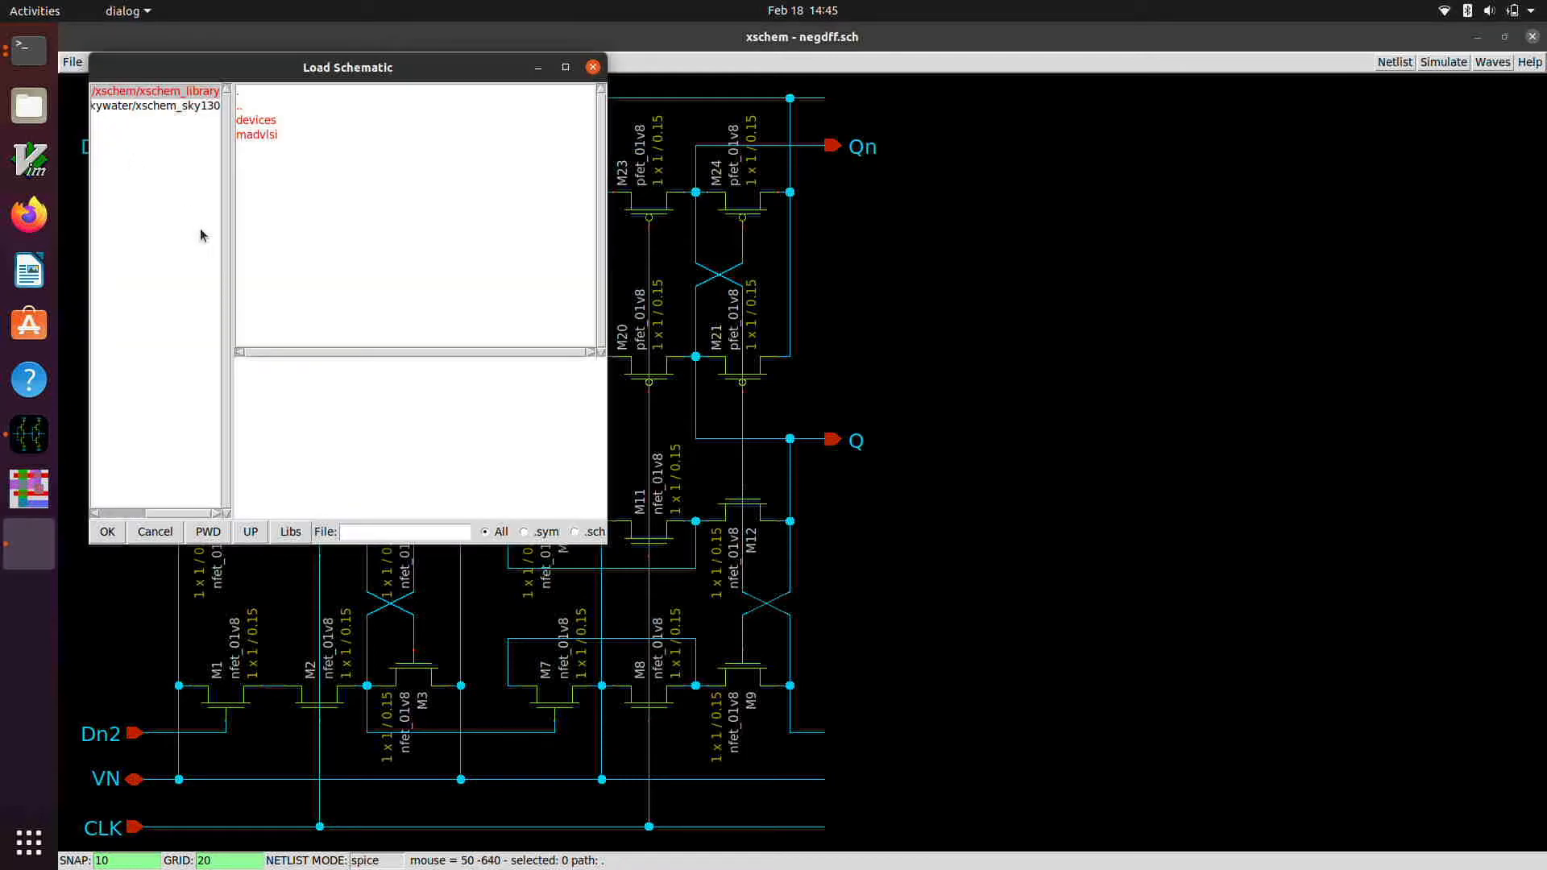
pyautogui.click(207, 532)
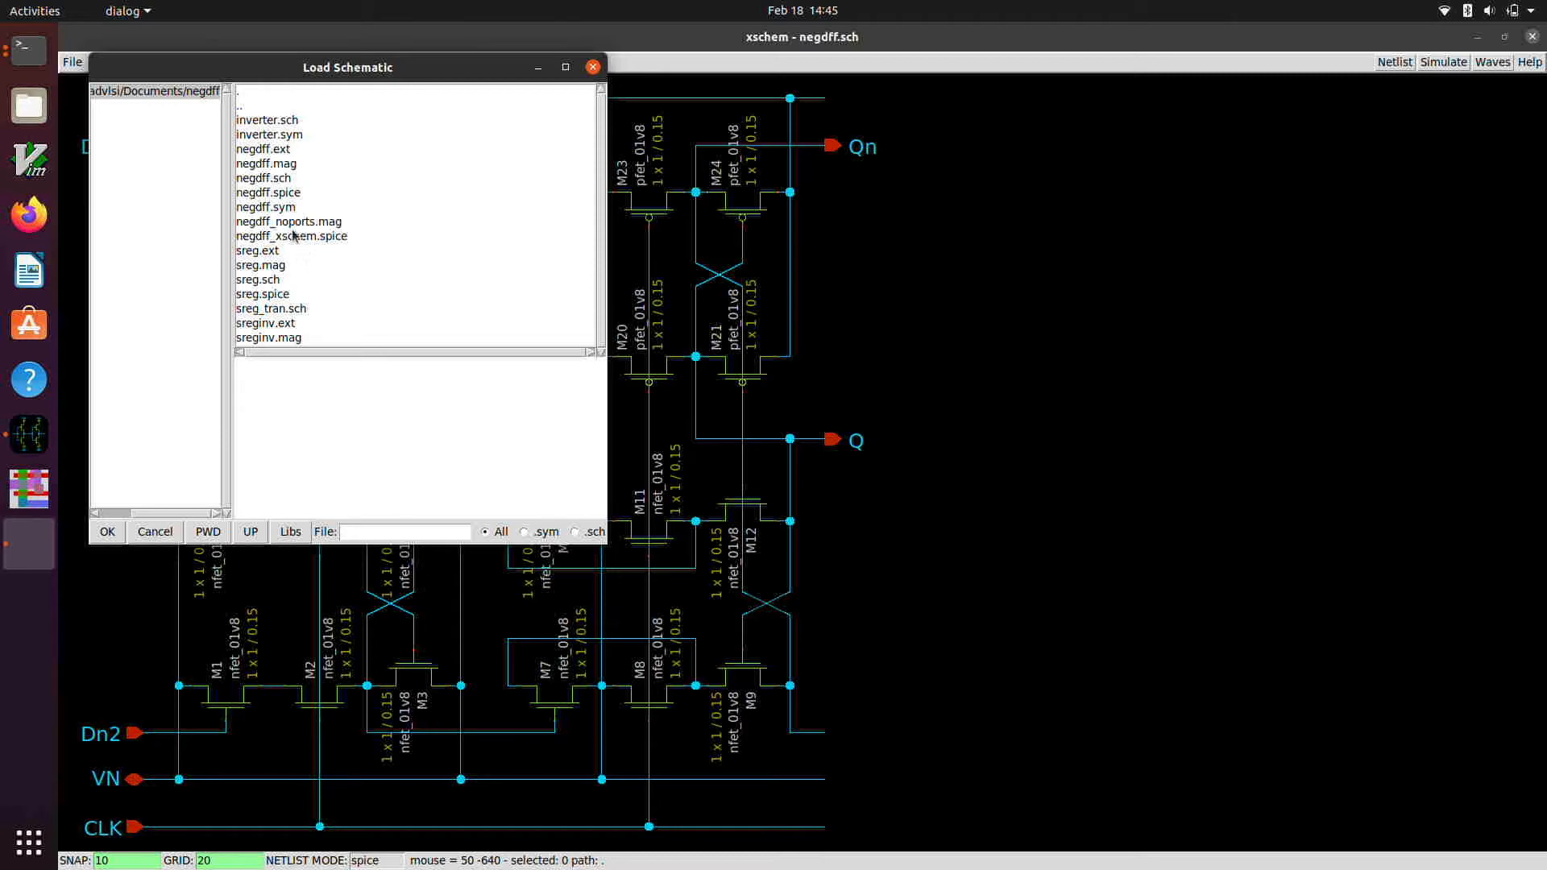
pyautogui.doubleClick(278, 208)
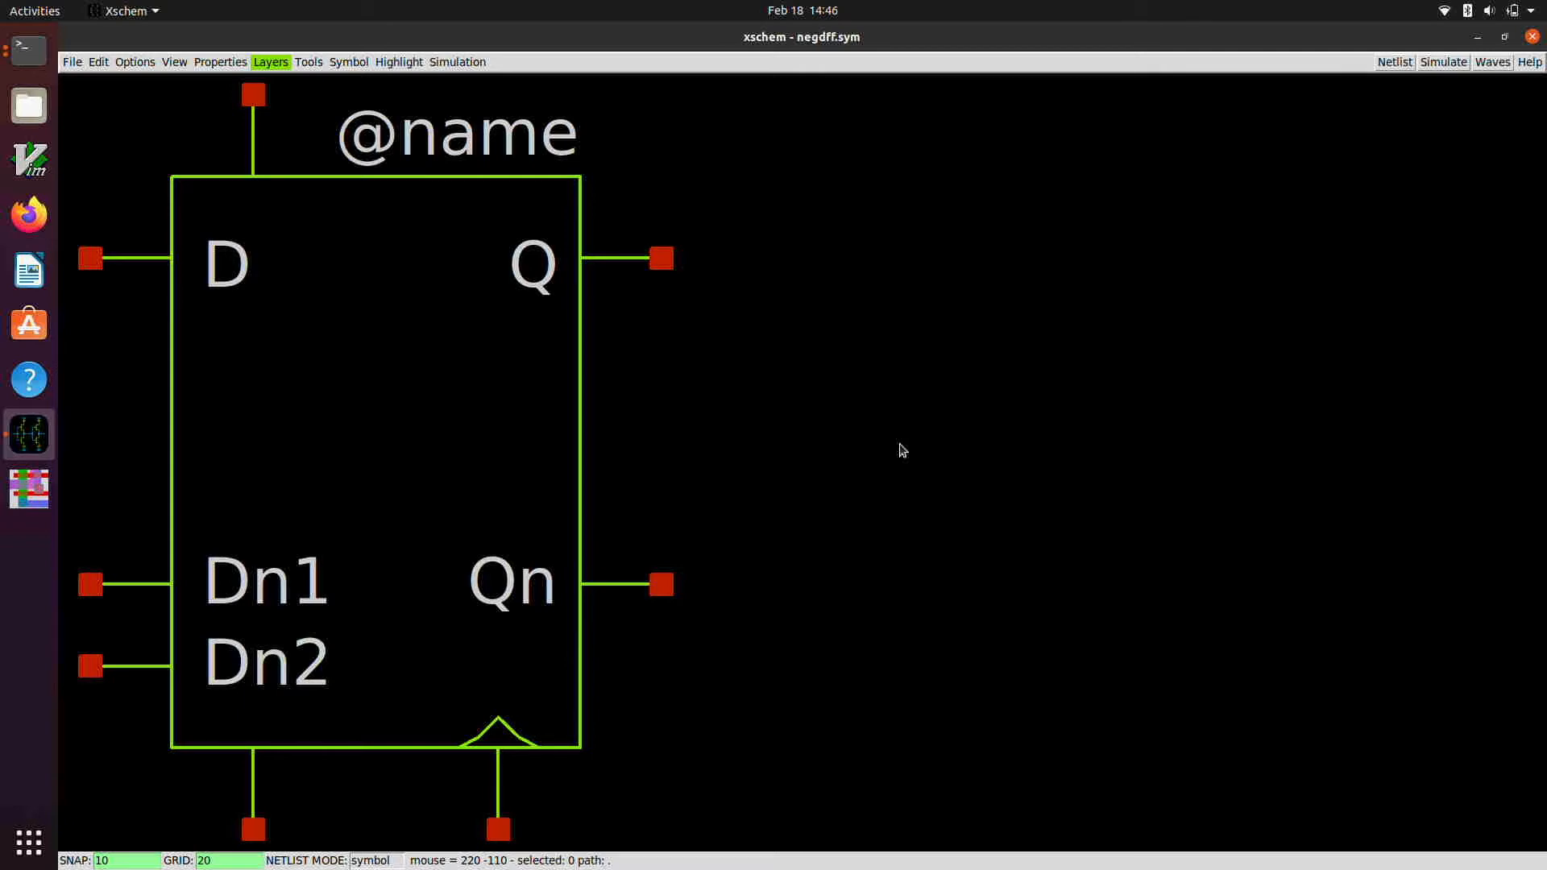
pyautogui.press('q')
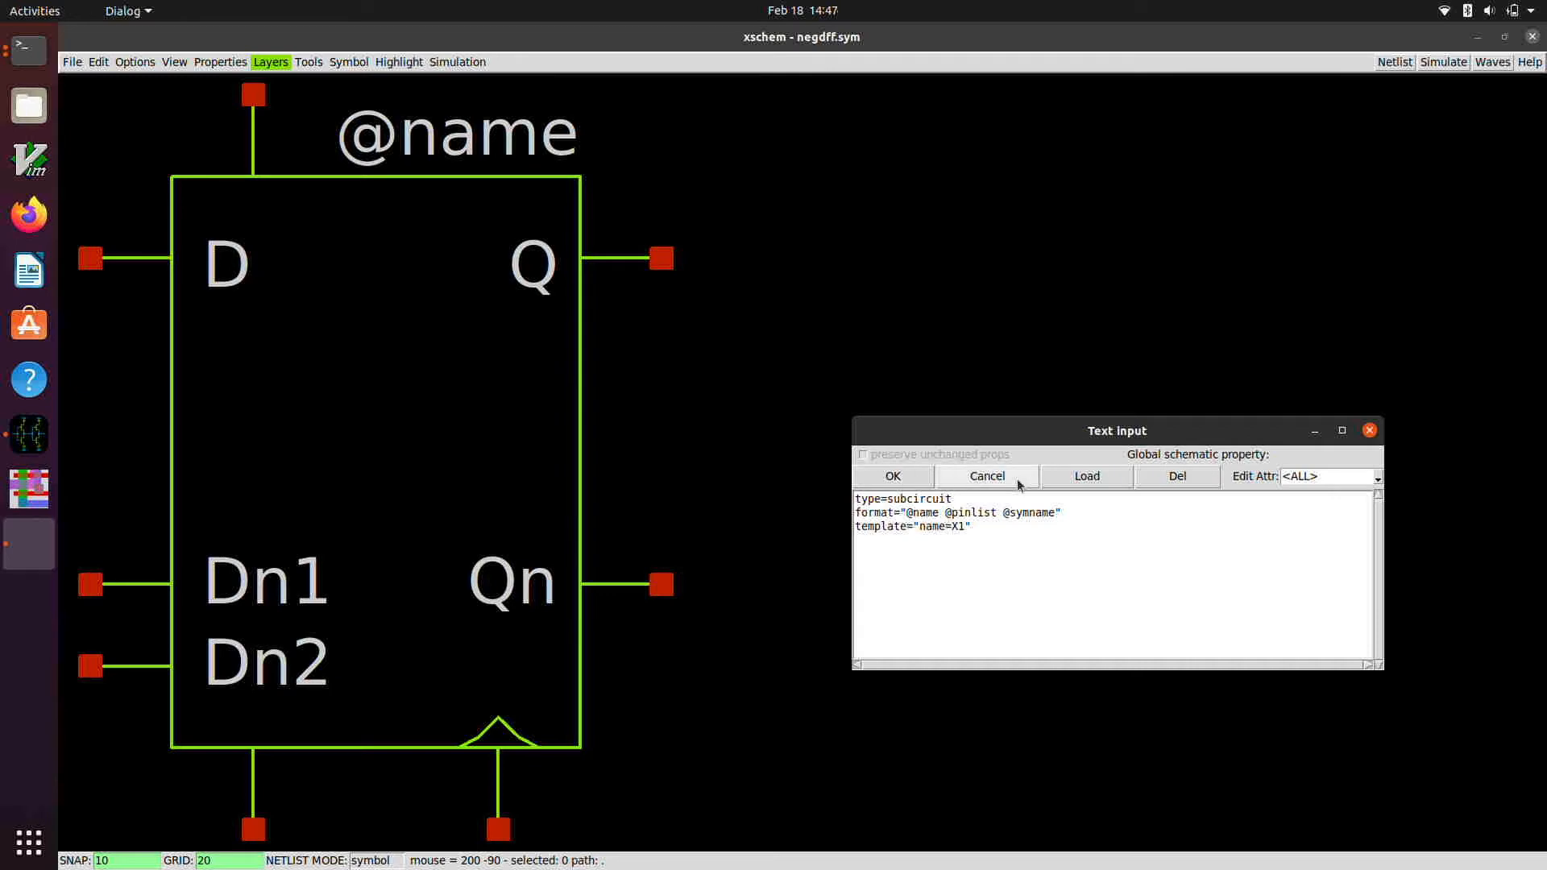
pyautogui.click(1369, 431)
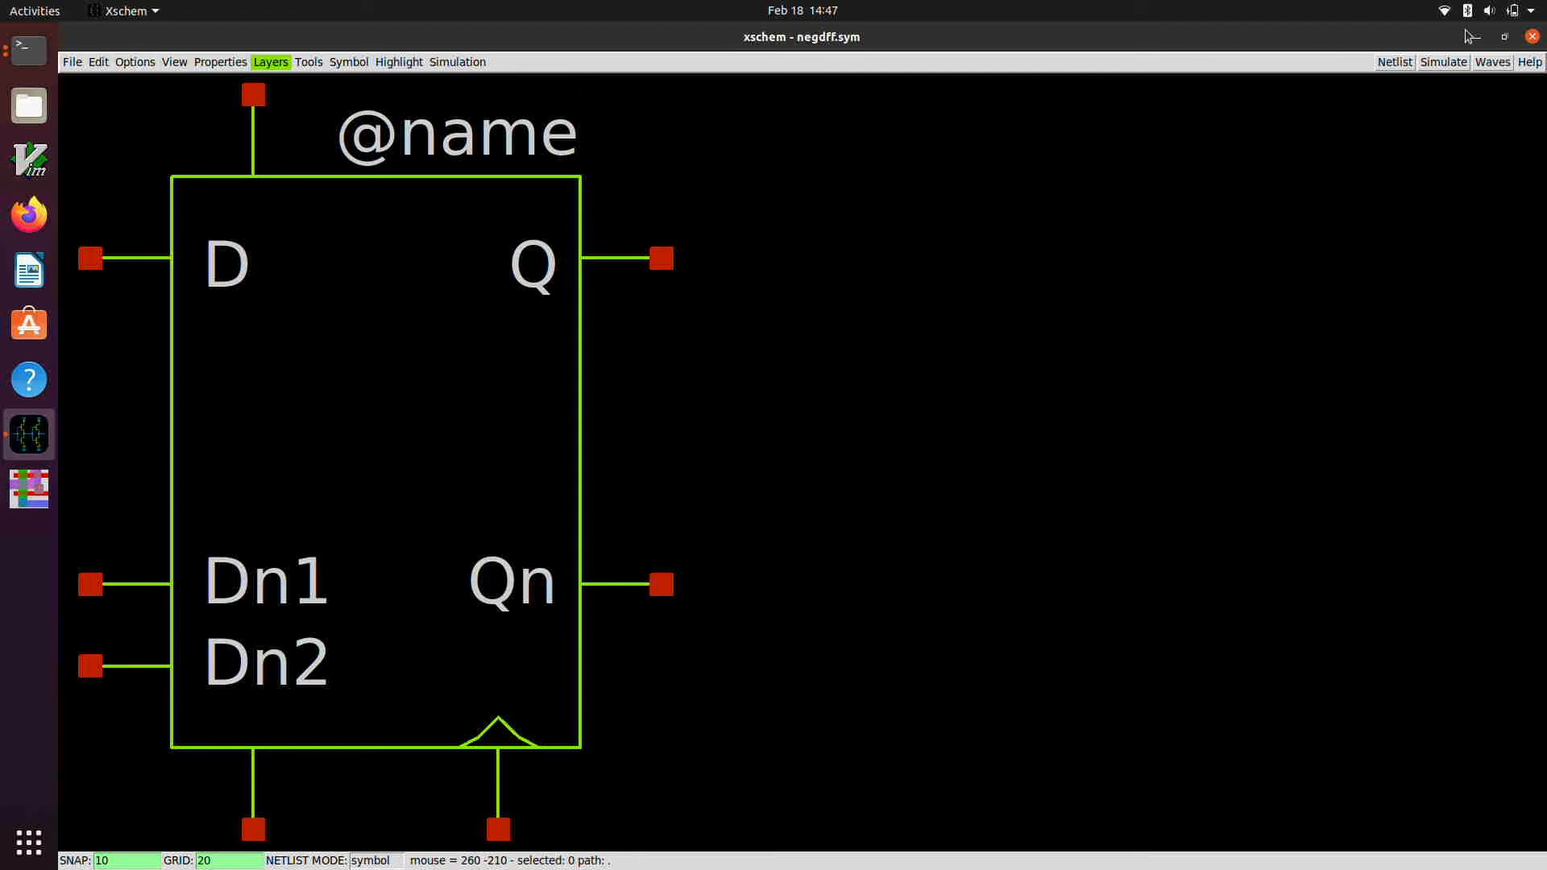
pyautogui.click(1532, 37)
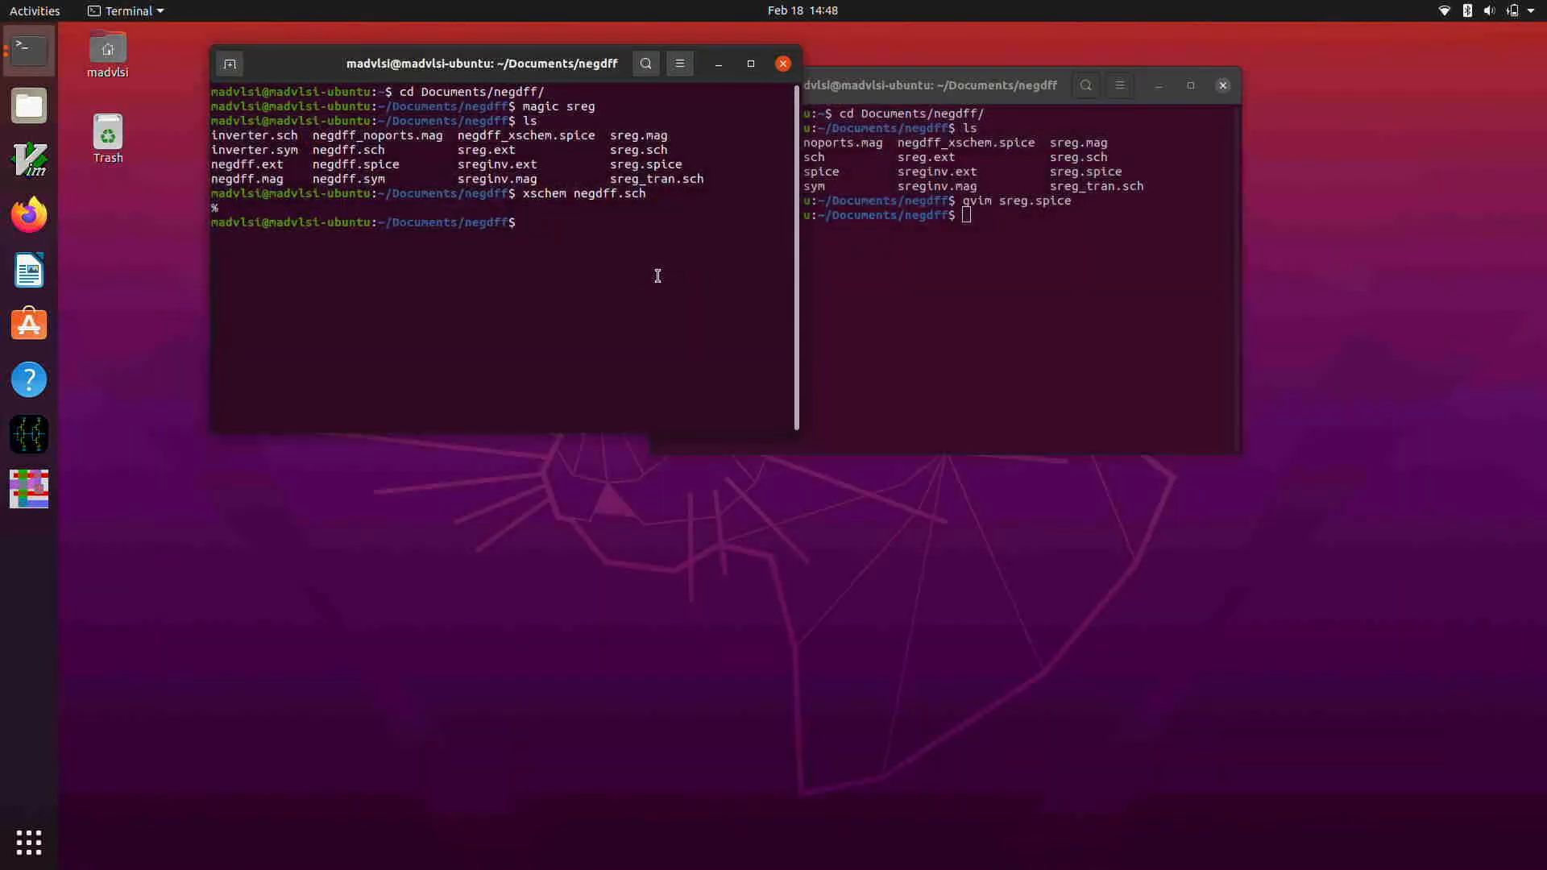
# Open sreg.sch in xschem from the terminal, maximise the window and fit the whole schematic.
pyautogui.press('Up')
pyautogui.press('BackSpace')
pyautogui.press('BackSpace')
pyautogui.press('BackSpace')
pyautogui.press('BackSpace')
pyautogui.press('BackSpace')
pyautogui.press('BackSpace')
pyautogui.press('BackSpace')
pyautogui.press('BackSpace')
pyautogui.press('BackSpace')
pyautogui.write('sreg.sch')
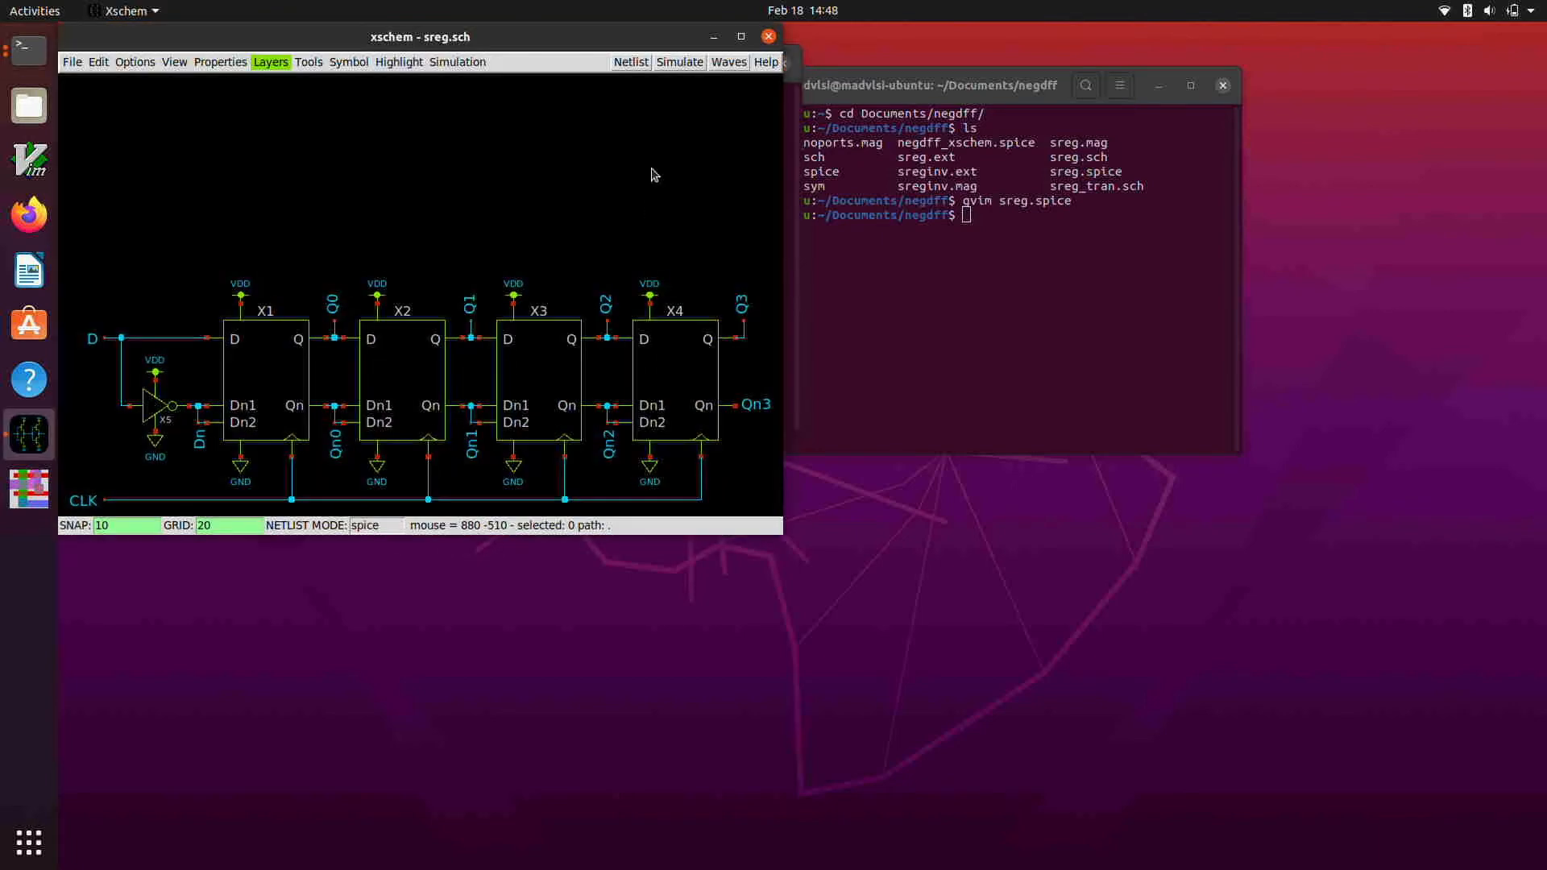
pyautogui.moveTo(627, 38); pyautogui.dragTo(625, 4)
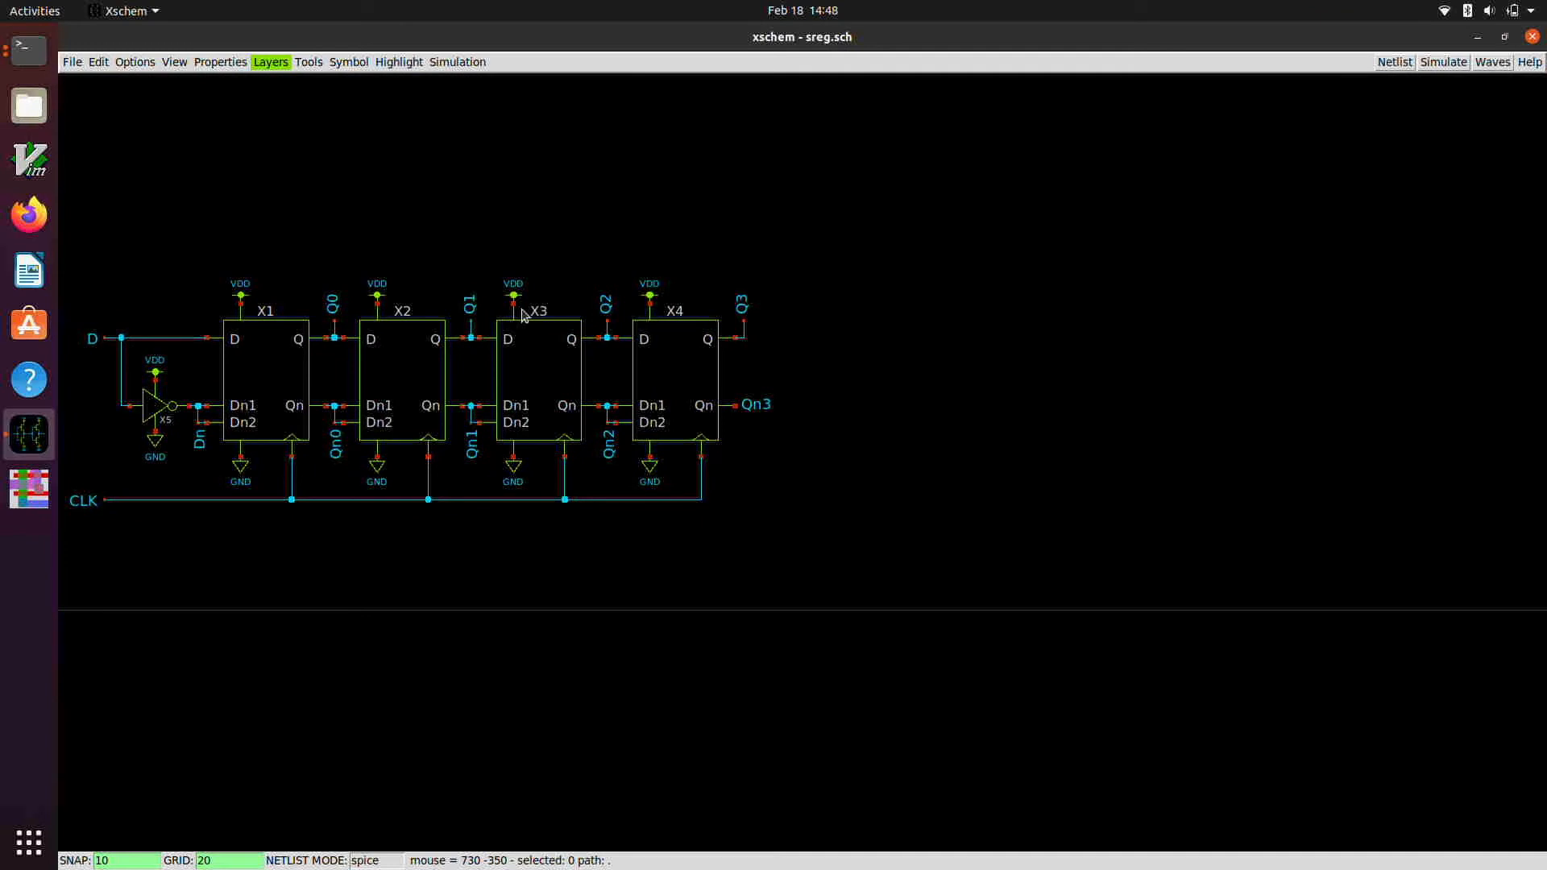
pyautogui.press('f')
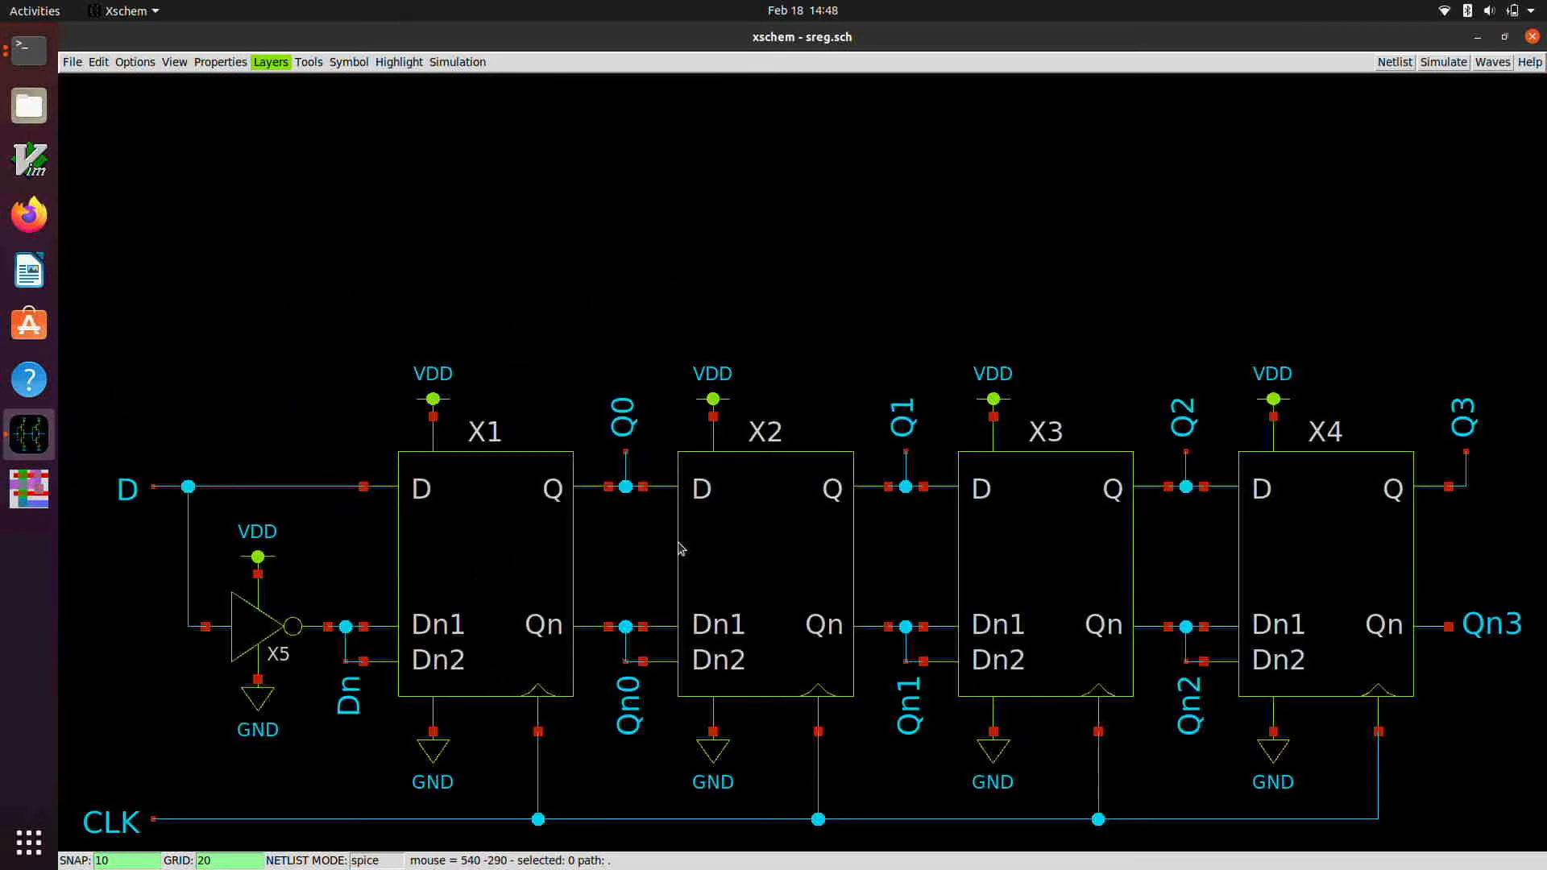
# Generate the SPICE netlist from the sreg schematic and close xschem.
pyautogui.click(1098, 548)
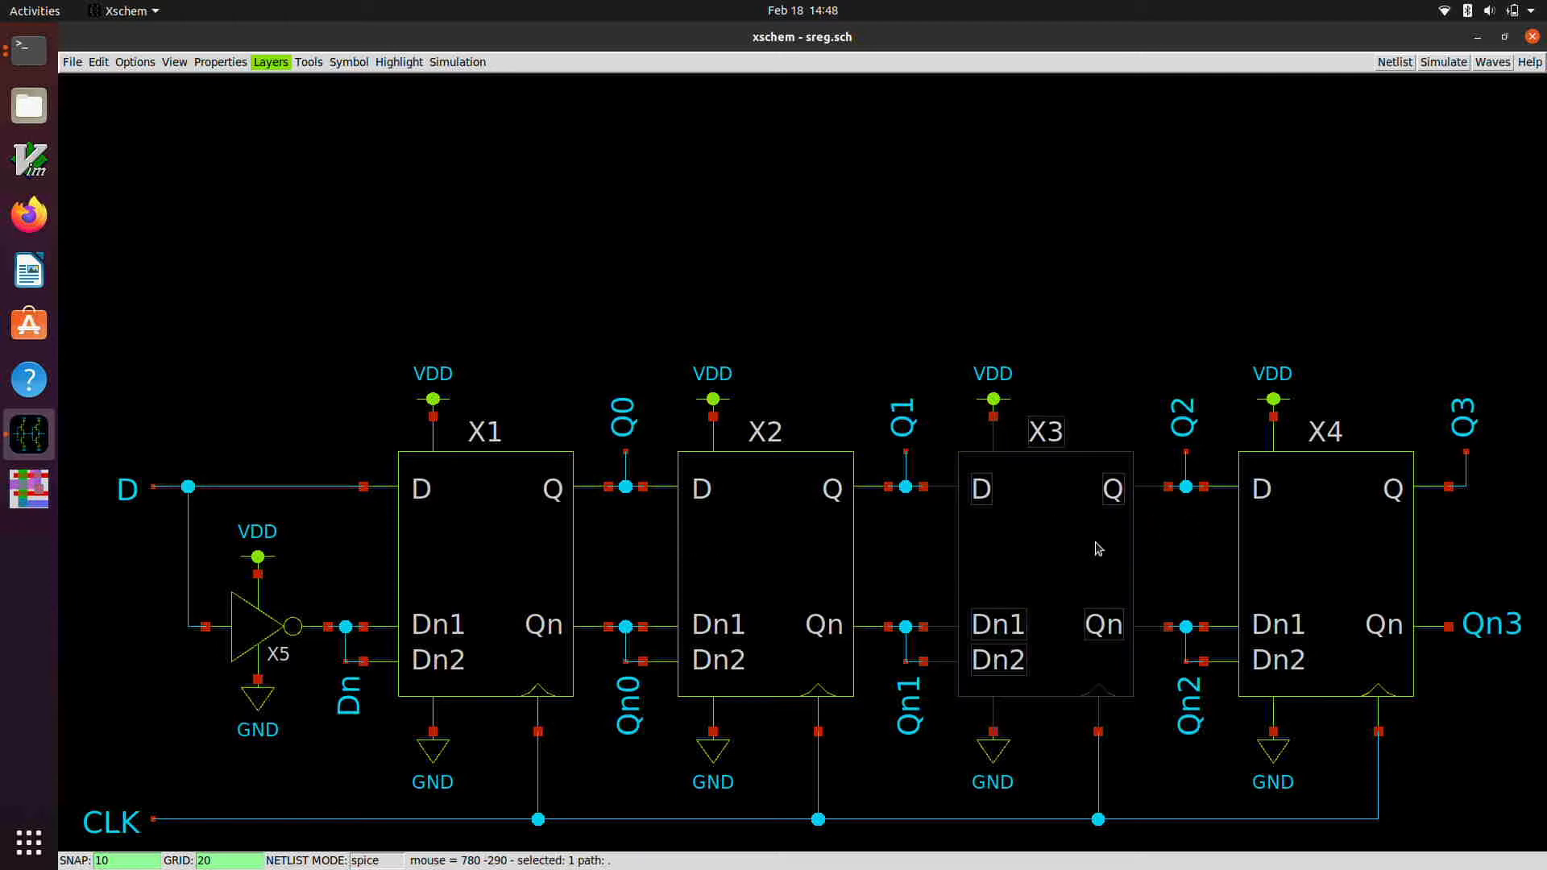
pyautogui.click(1122, 348)
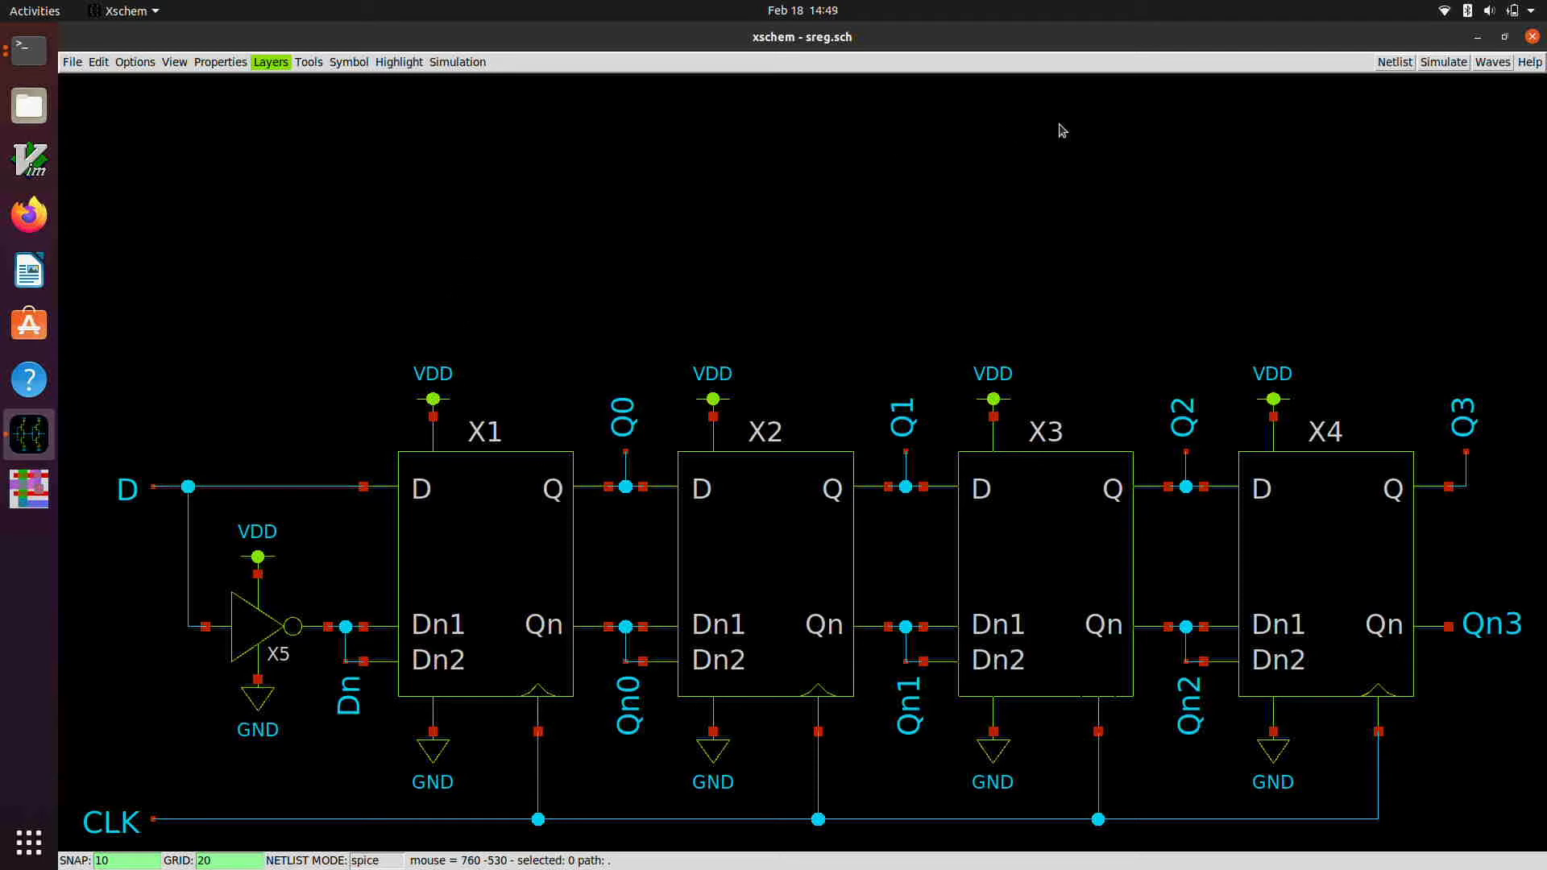
pyautogui.click(1392, 63)
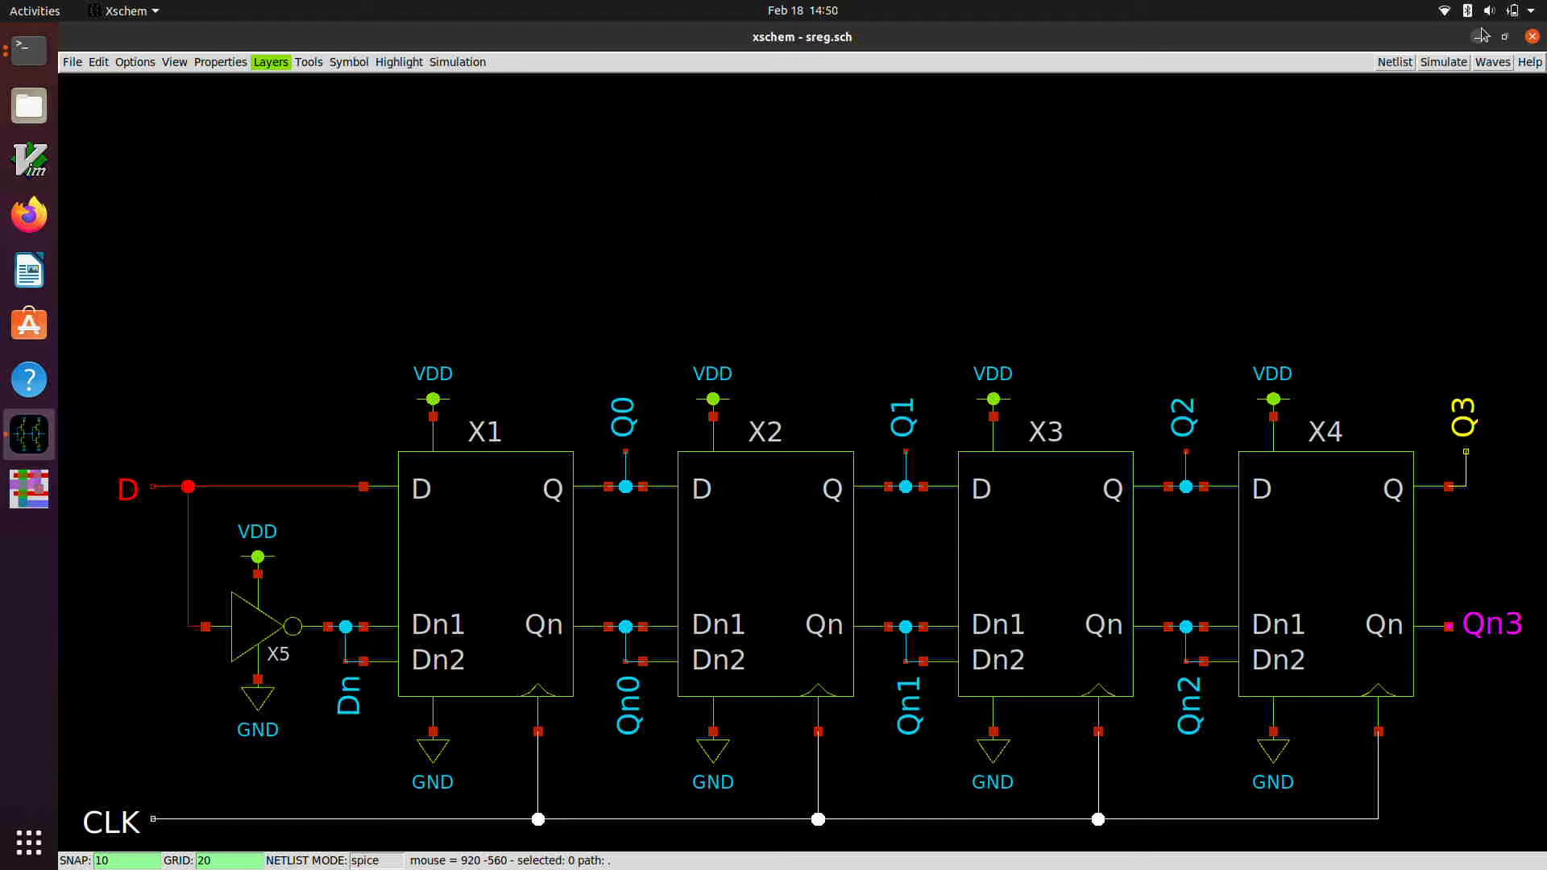
pyautogui.click(1532, 36)
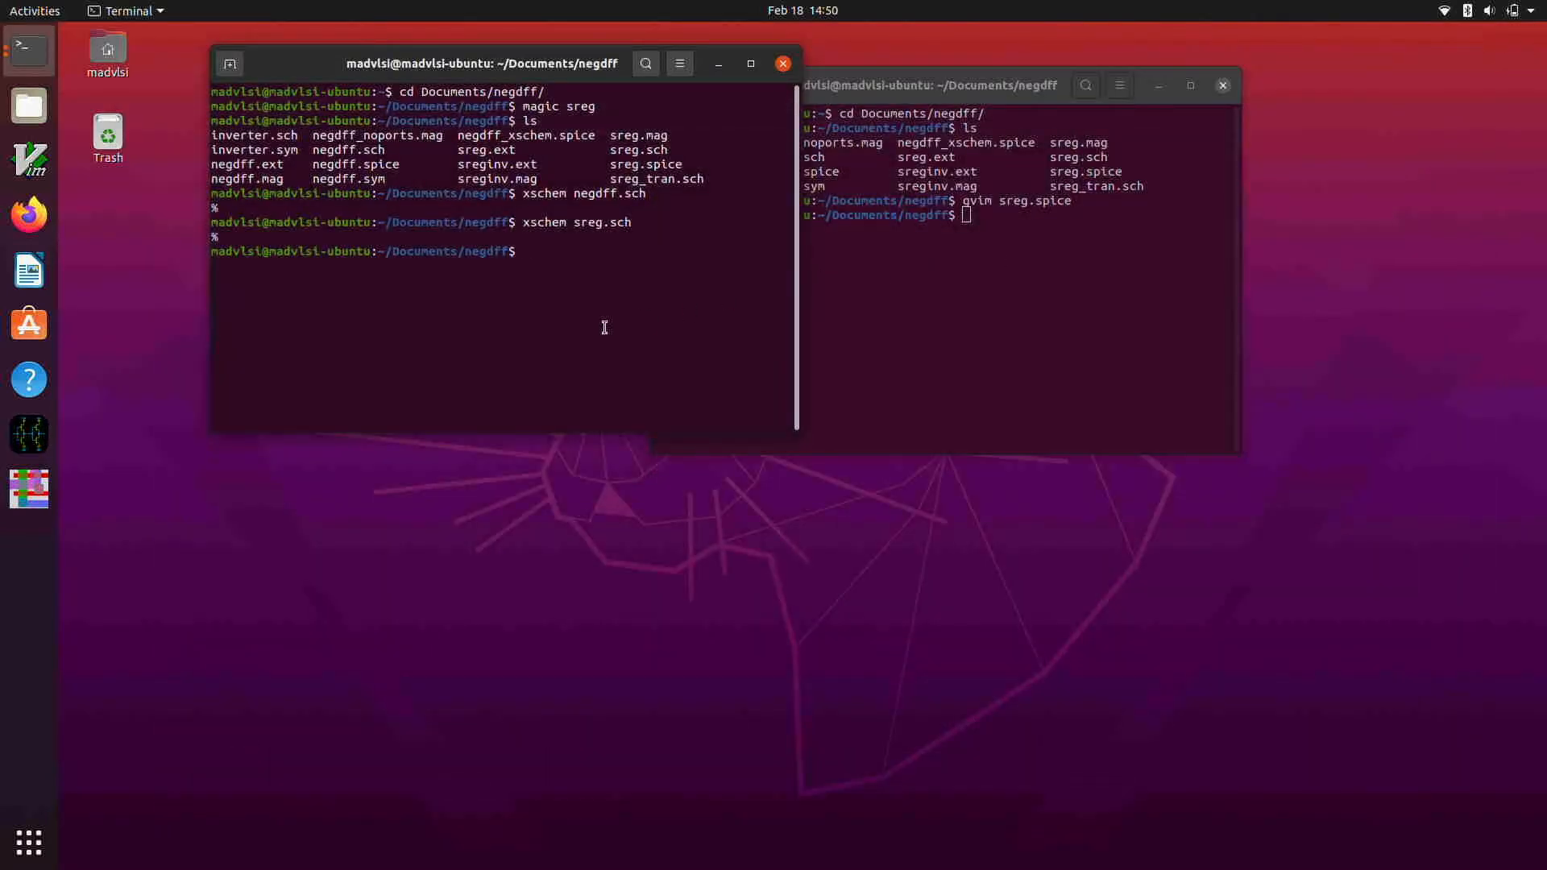
# Copy ~/.xschem/simulations/sreg.spice into the current directory as sreg_xschem.spice.
pyautogui.write('cp ~/.xschem/simu')
pyautogui.press('Tab')
pyautogui.write('sreg.')
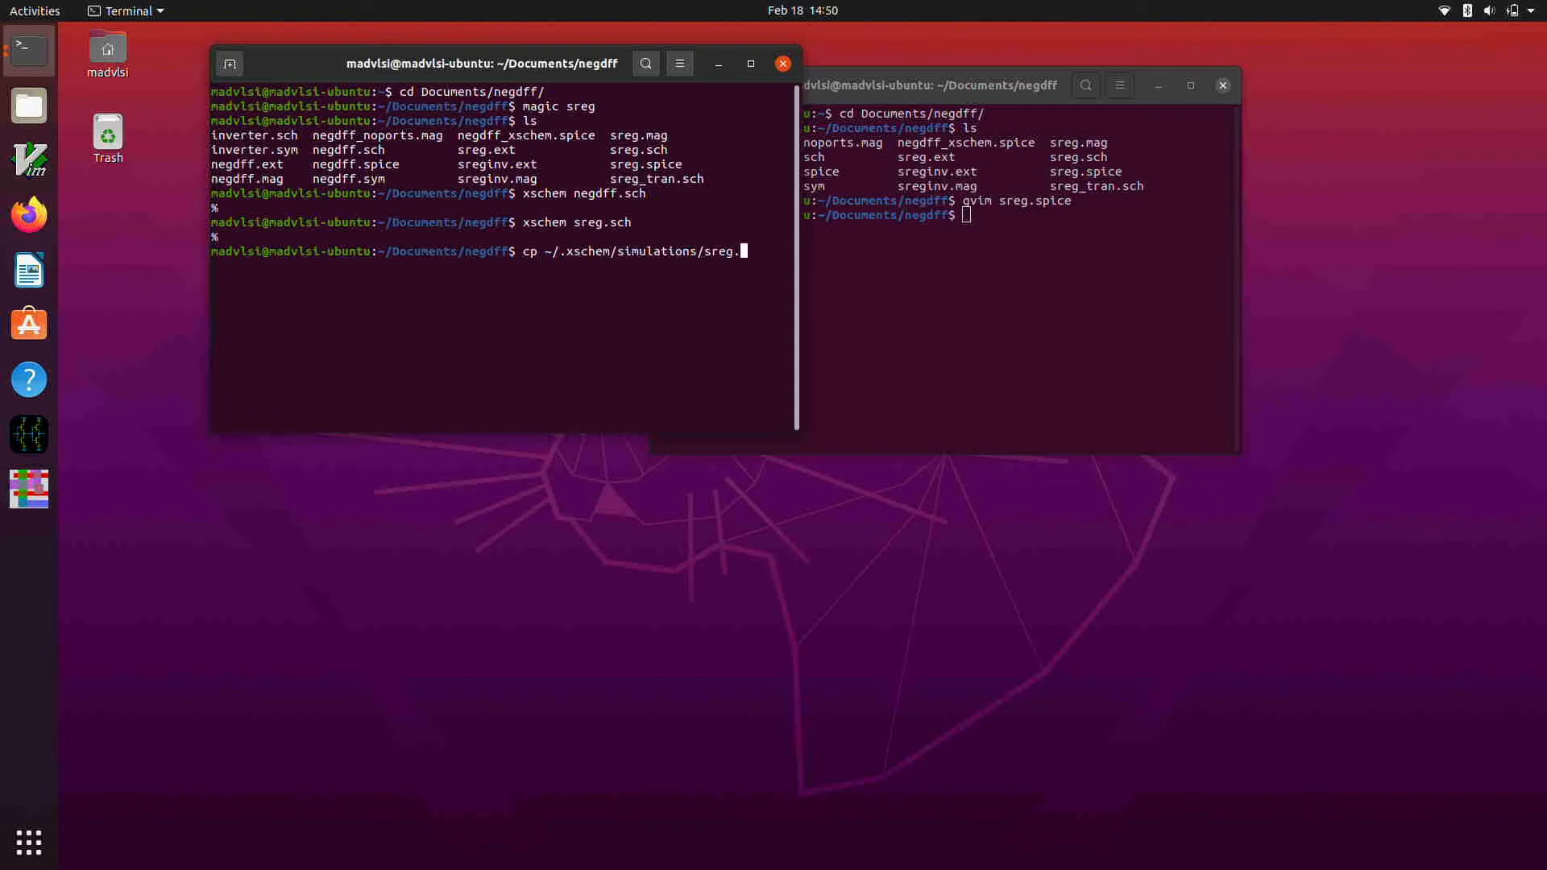
pyautogui.write('spice sreg_xschem')
pyautogui.write('.spice')
pyautogui.press('Return')
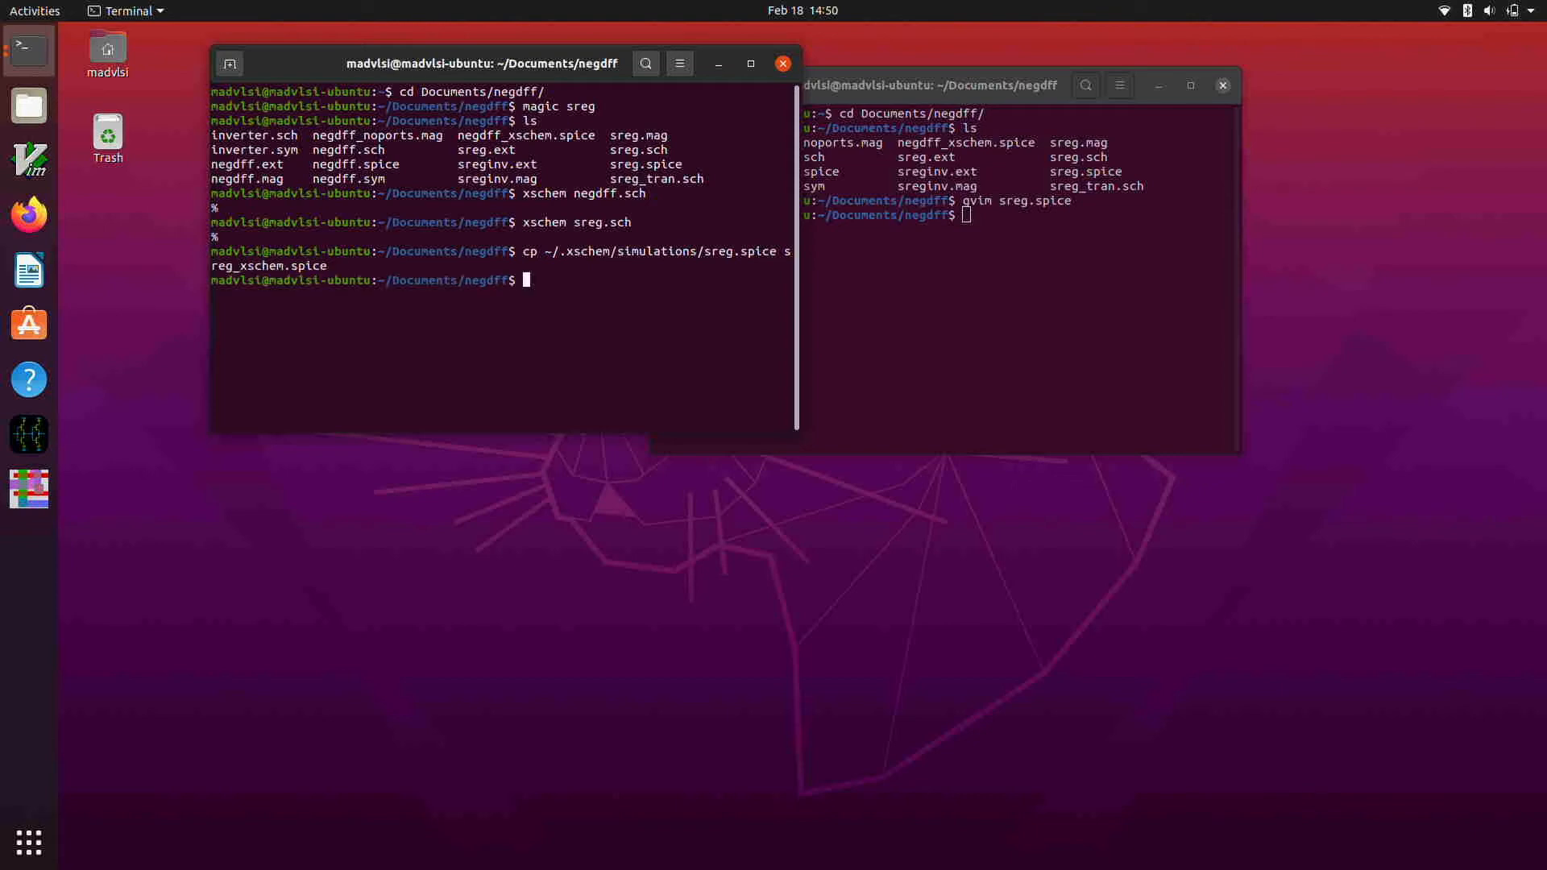
# Open sreg_xschem.spice in gvim from the terminal and maximise the editor window.
pyautogui.write('gvim sreg.')
pyautogui.press('BackSpace')
pyautogui.write('_xs')
pyautogui.press('Tab')
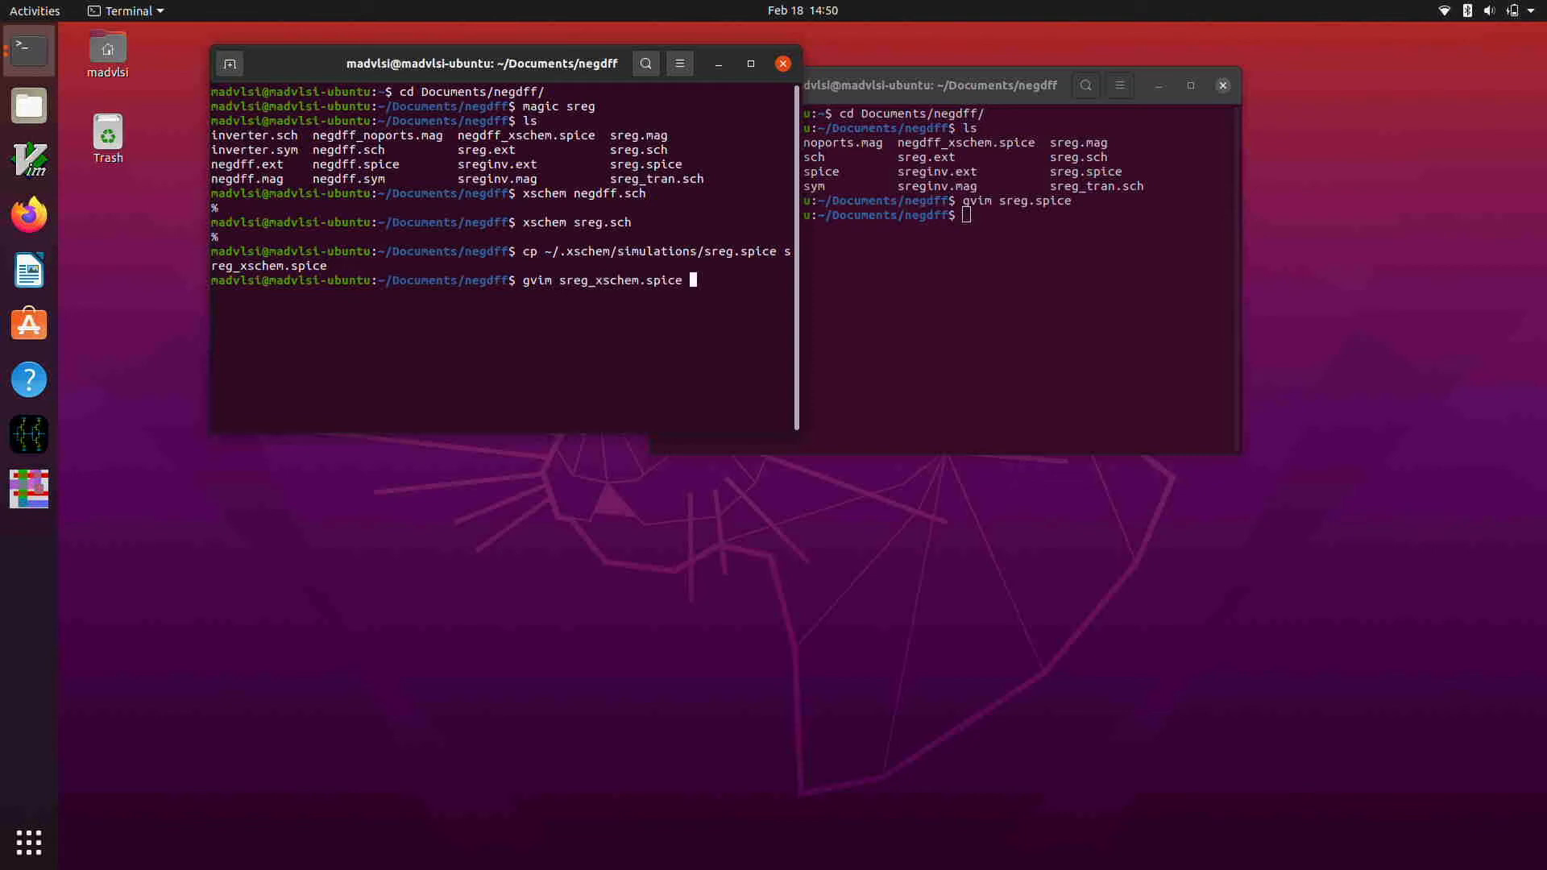
pyautogui.press('Return')
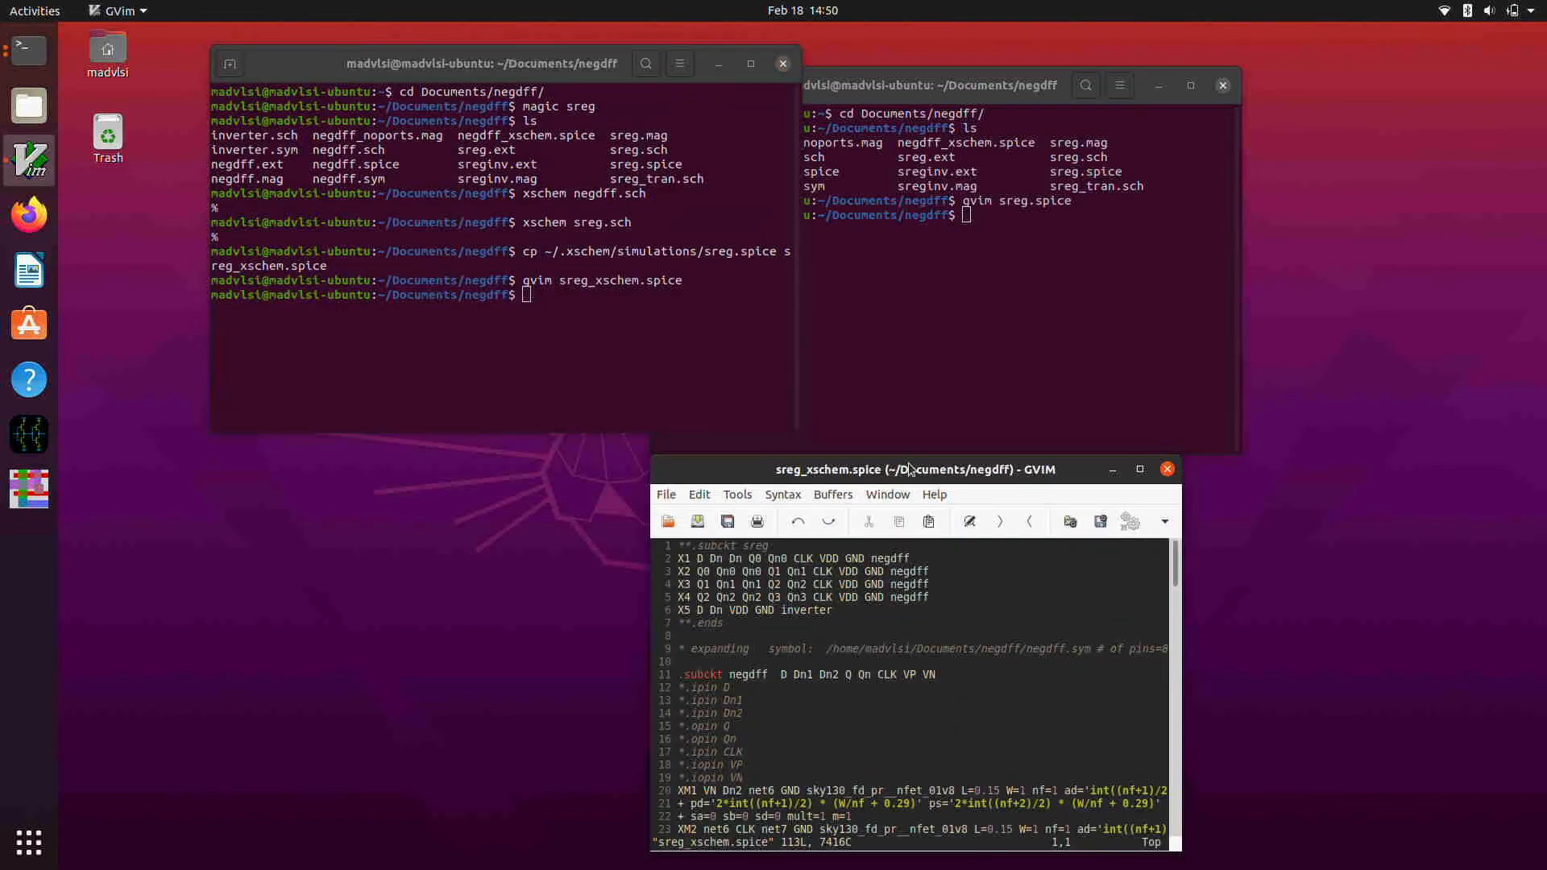
pyautogui.moveTo(908, 469); pyautogui.dragTo(467, 7)
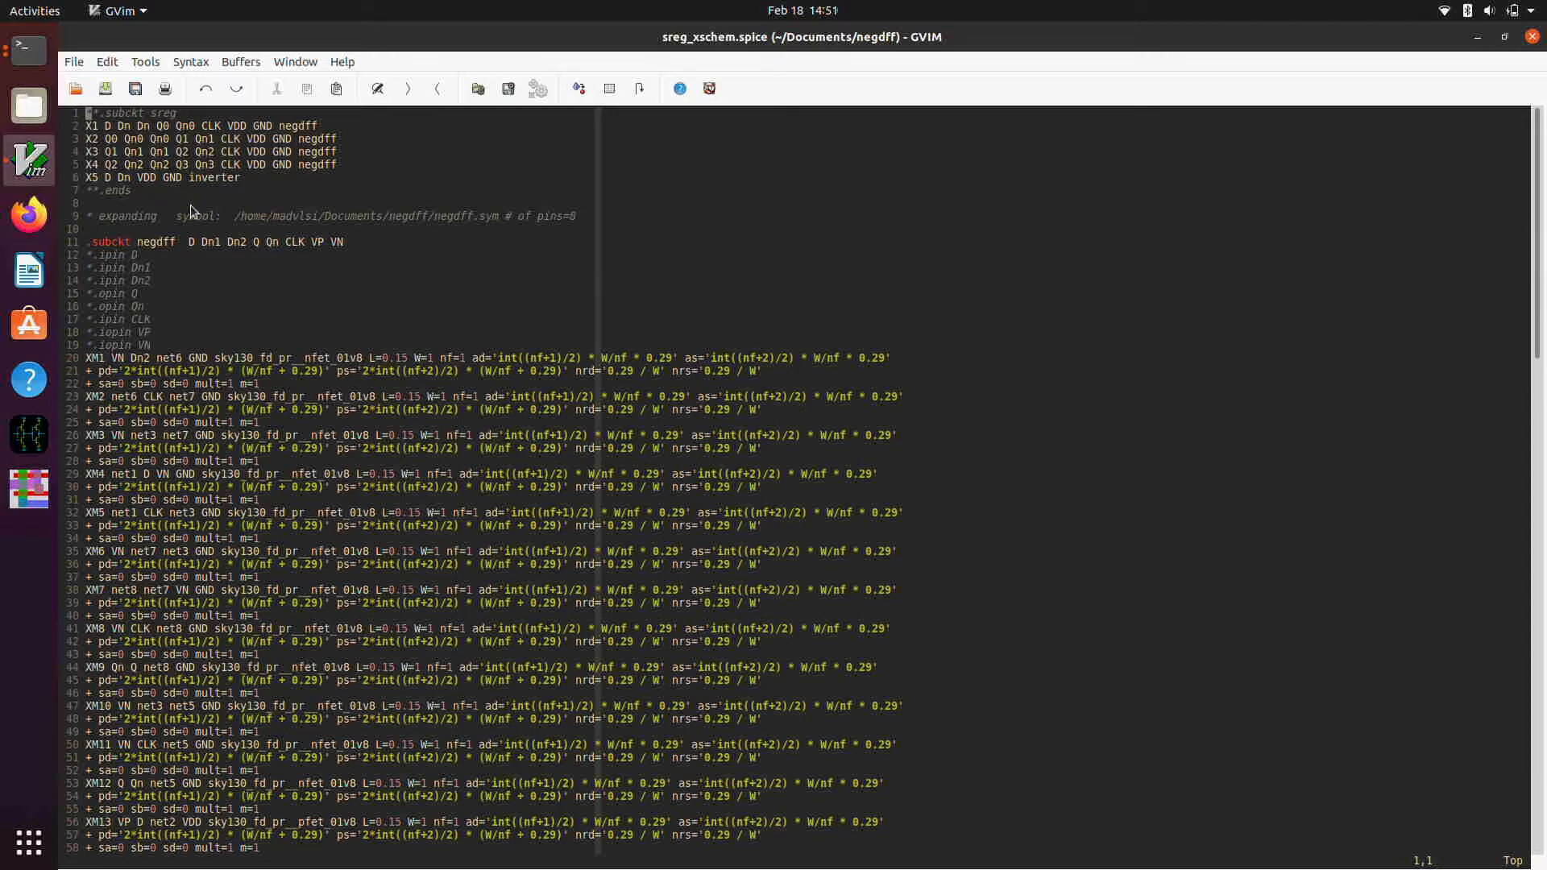
# Examine the xschem netlist's top-level instances and the negdff and inverter subcircuits, and close gvim.
pyautogui.scroll(-3, 226, 313)
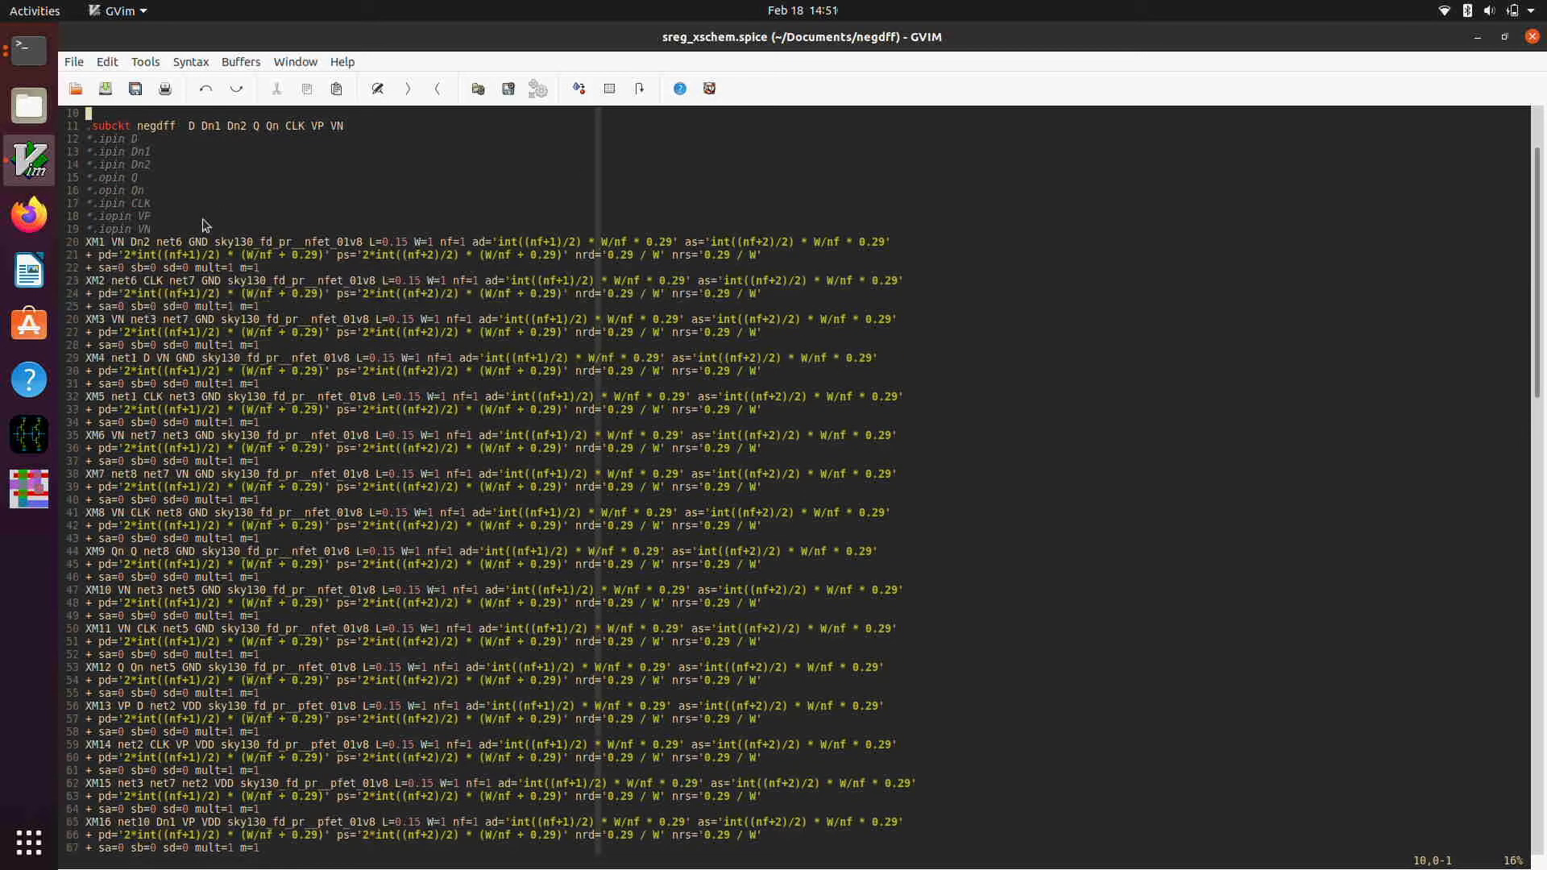
pyautogui.scroll(-7, 193, 133)
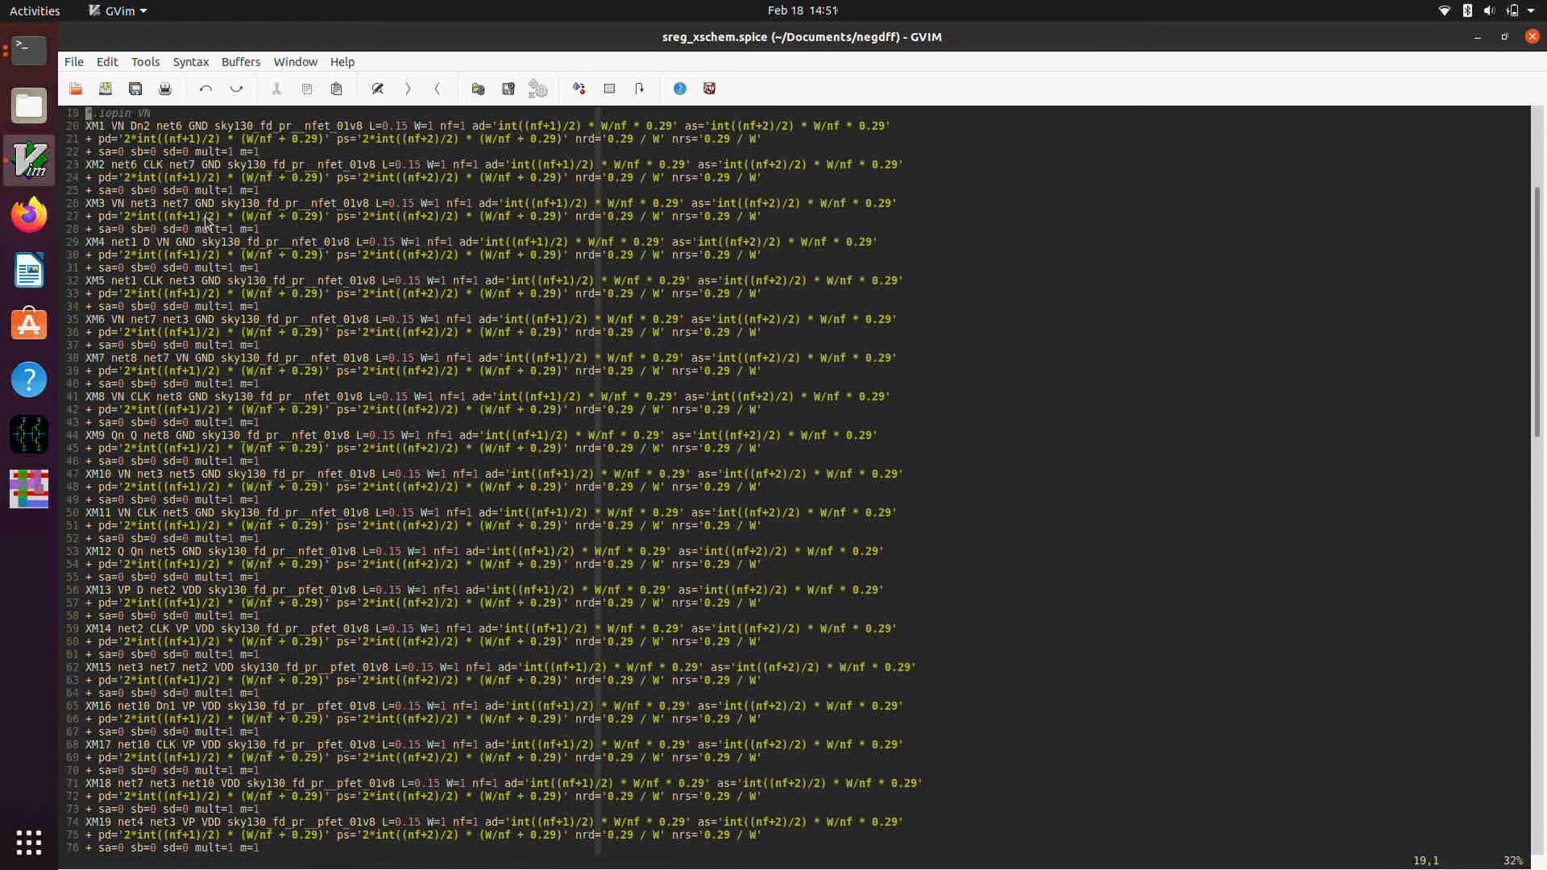
pyautogui.scroll(3, 205, 231)
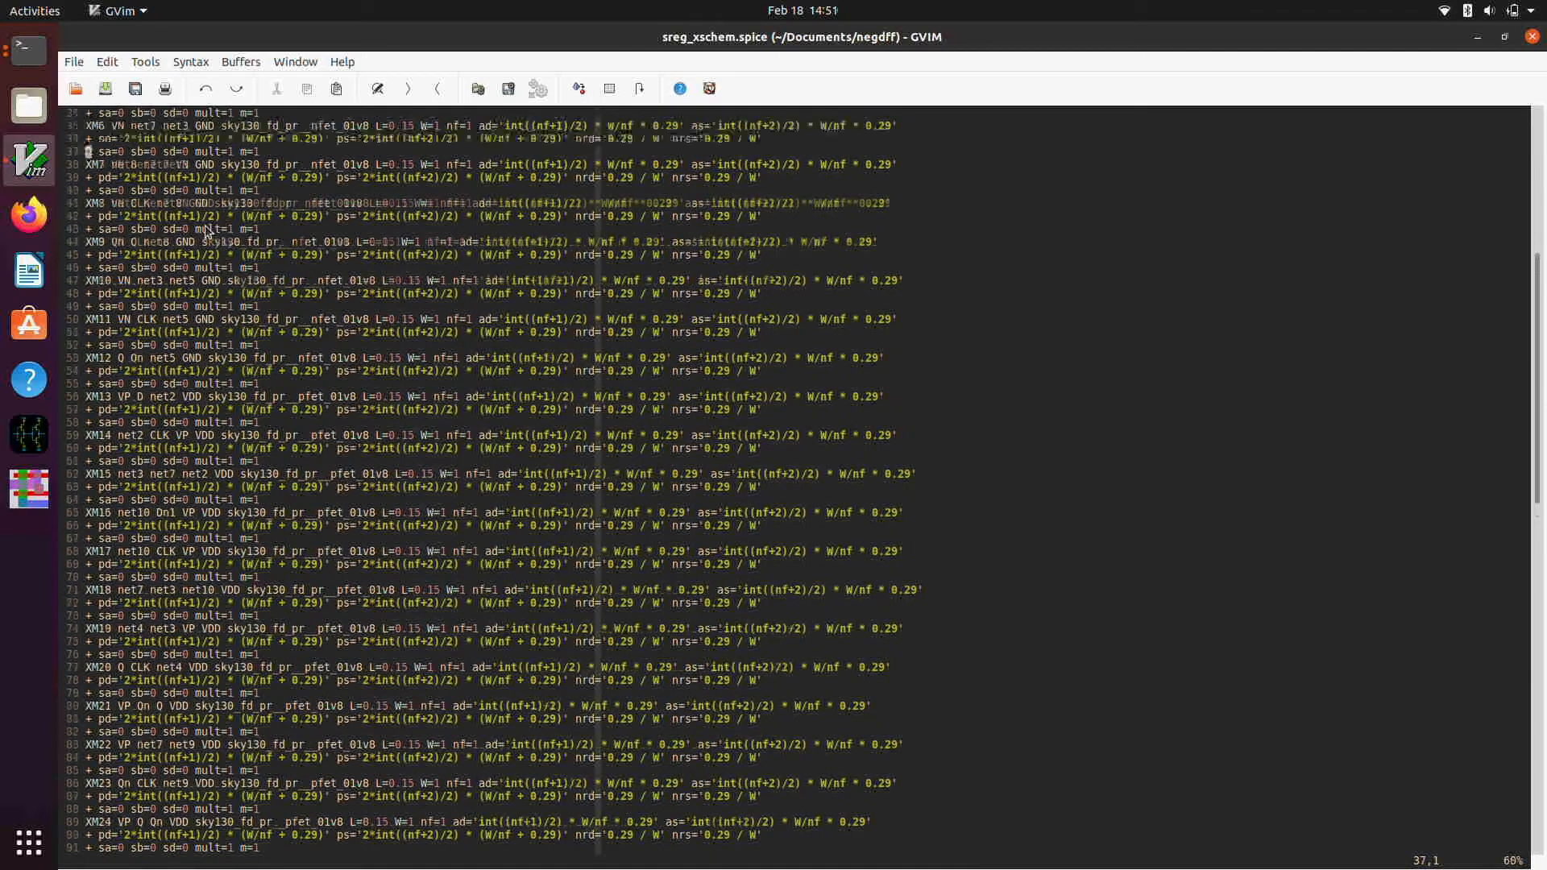
pyautogui.scroll(3, 206, 231)
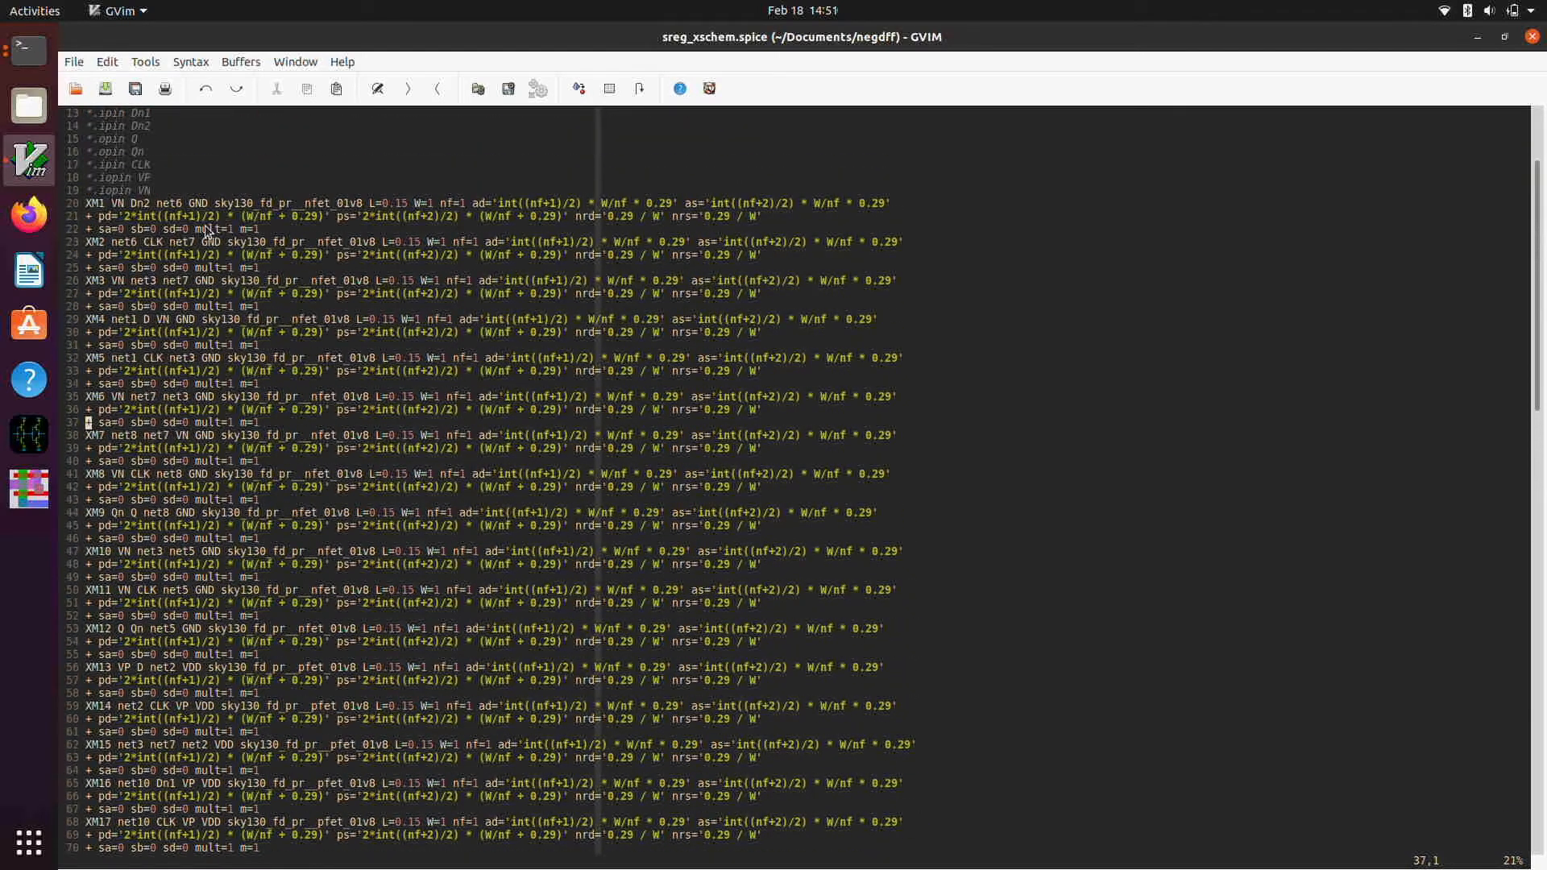
pyautogui.scroll(-16, 206, 231)
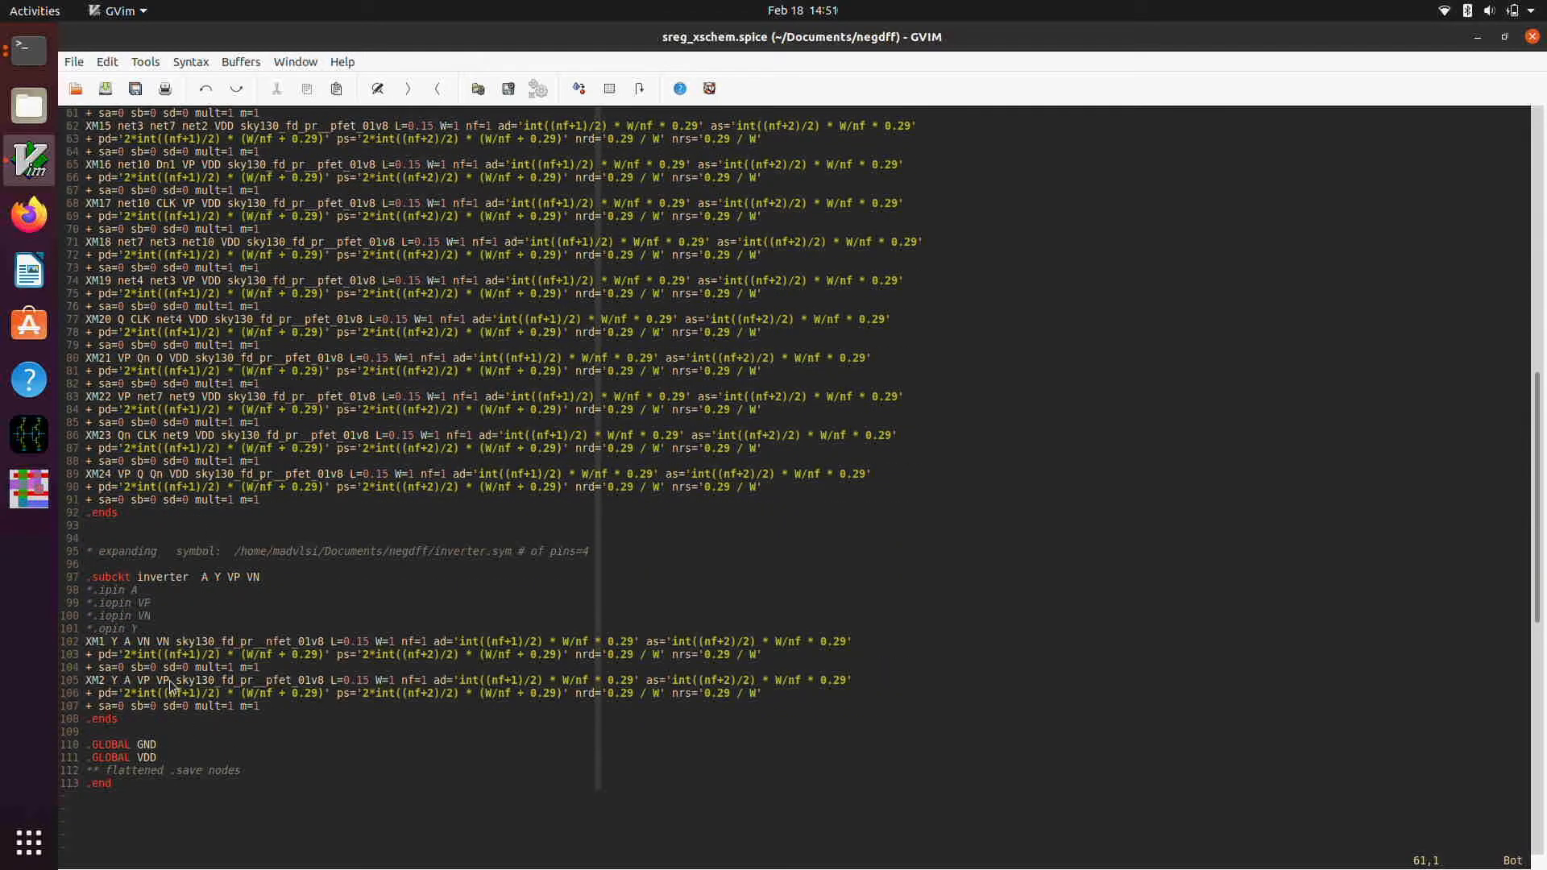
pyautogui.scroll(4, 182, 659)
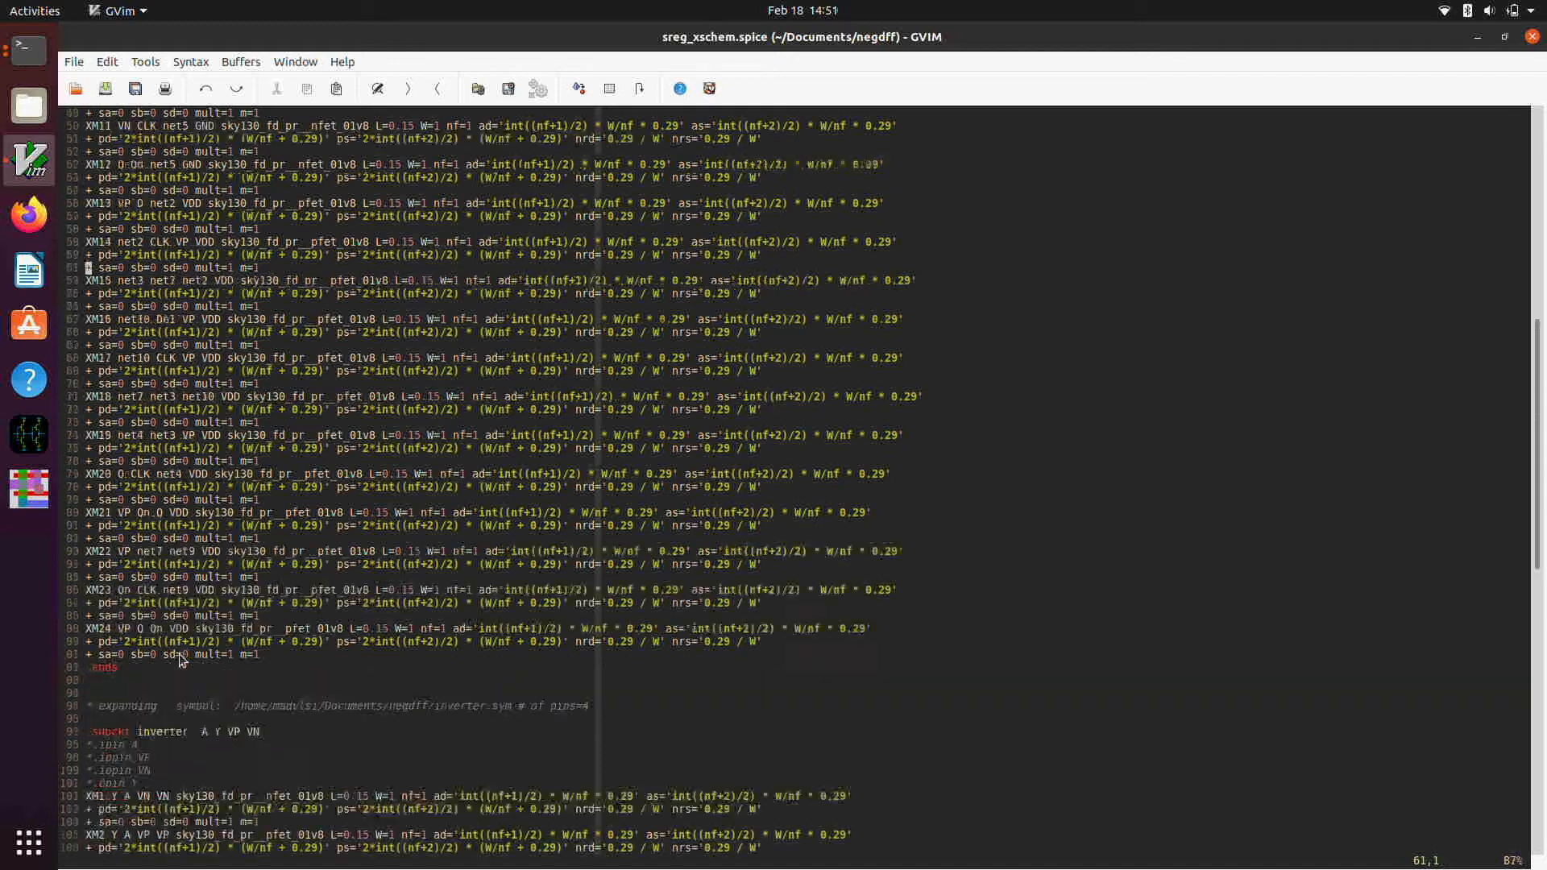
pyautogui.scroll(16, 182, 659)
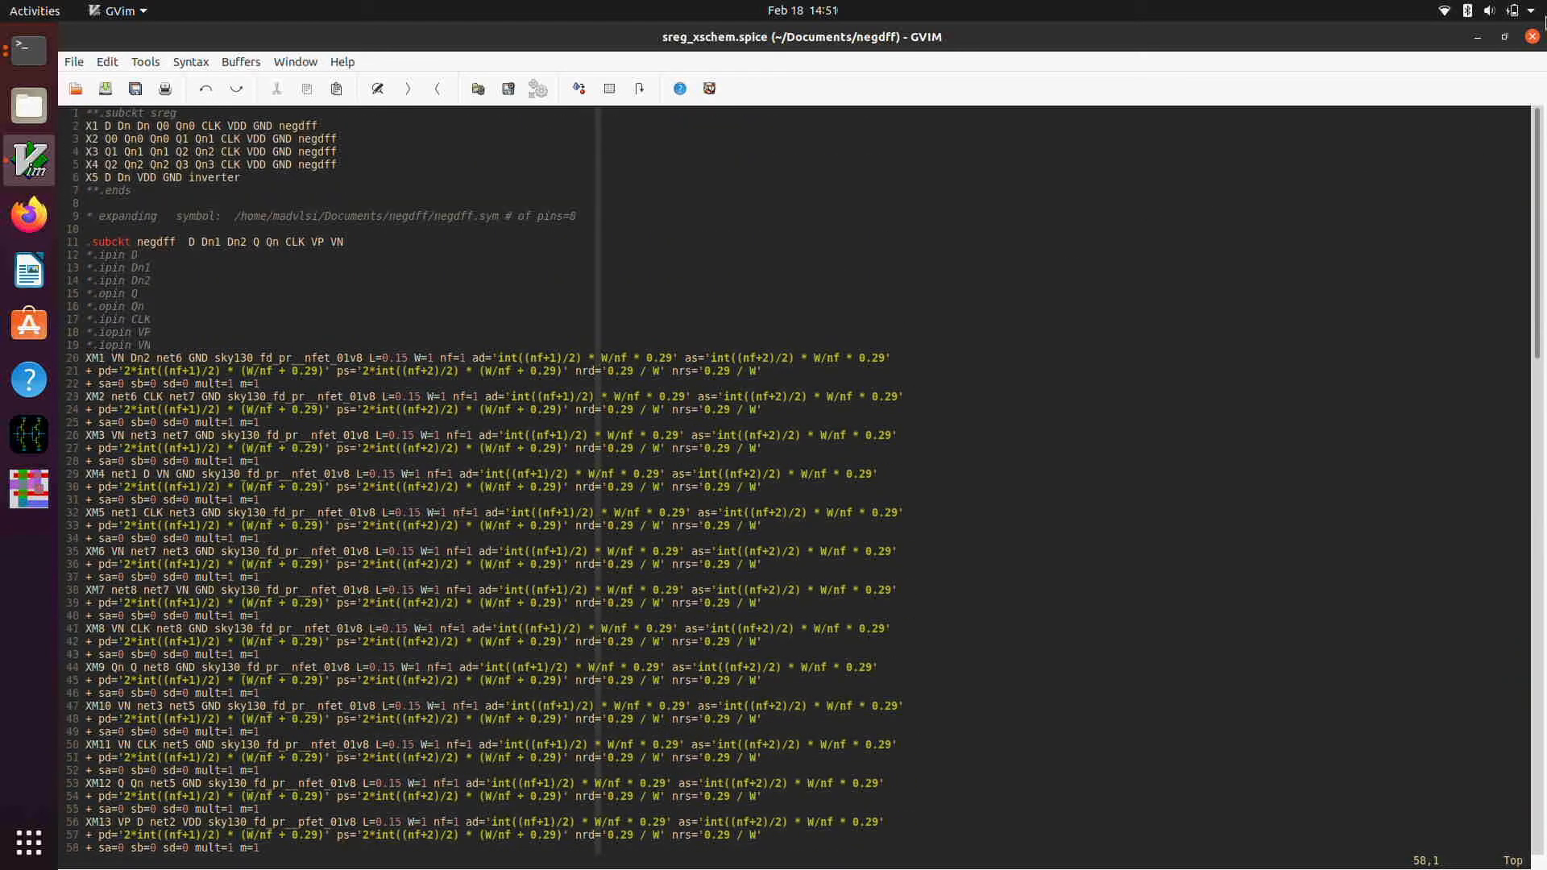
pyautogui.click(1531, 38)
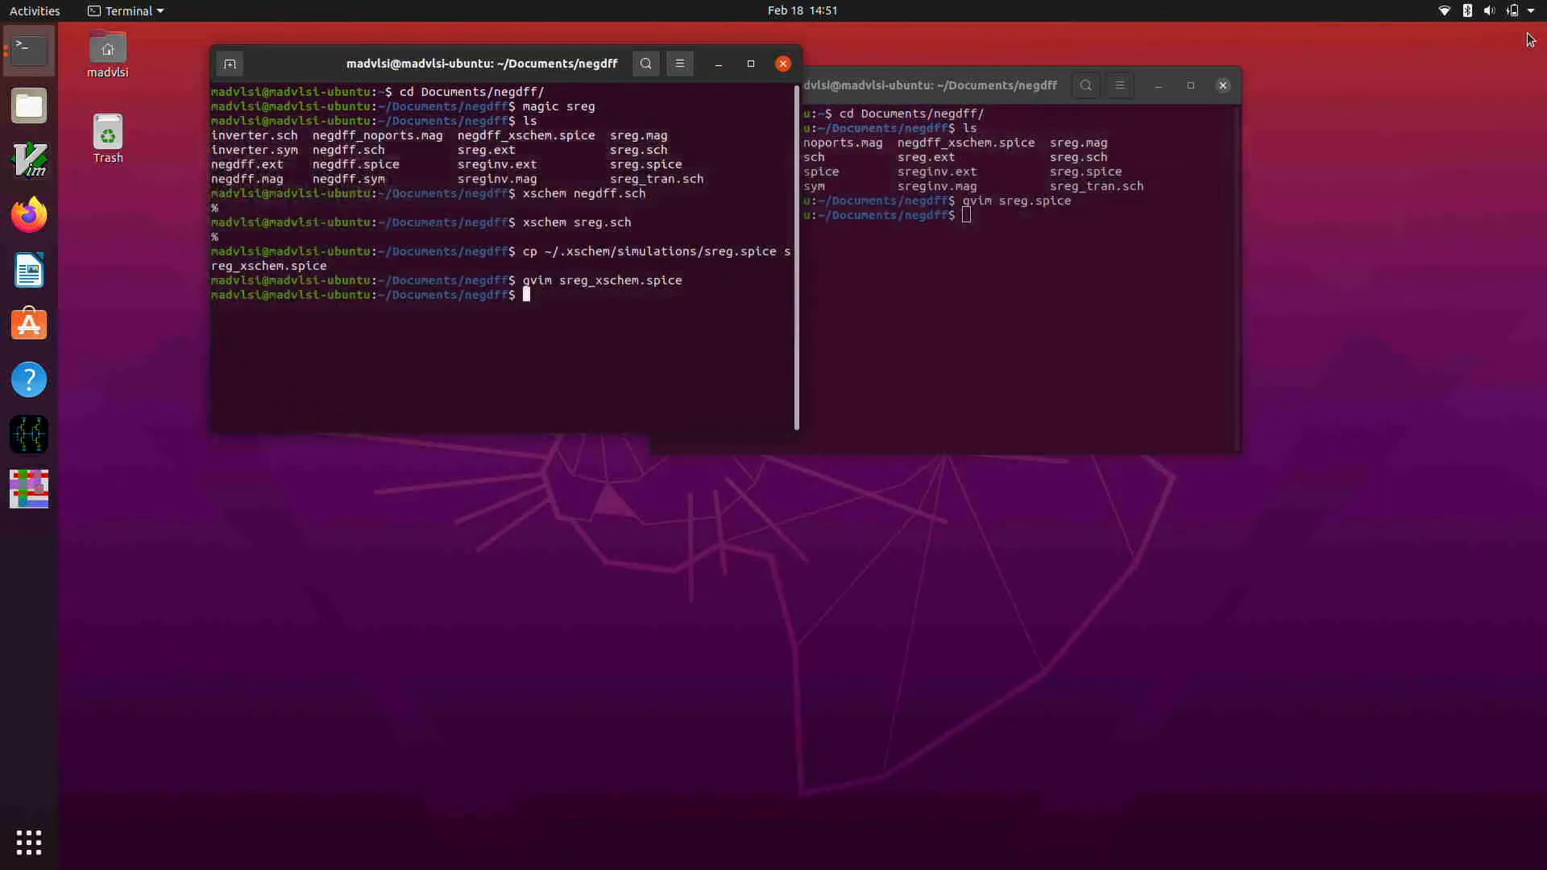
# Run the lvs comparison of sreg_xschem.spice against sreg.spice in the terminal.
pyautogui.write('lvs')
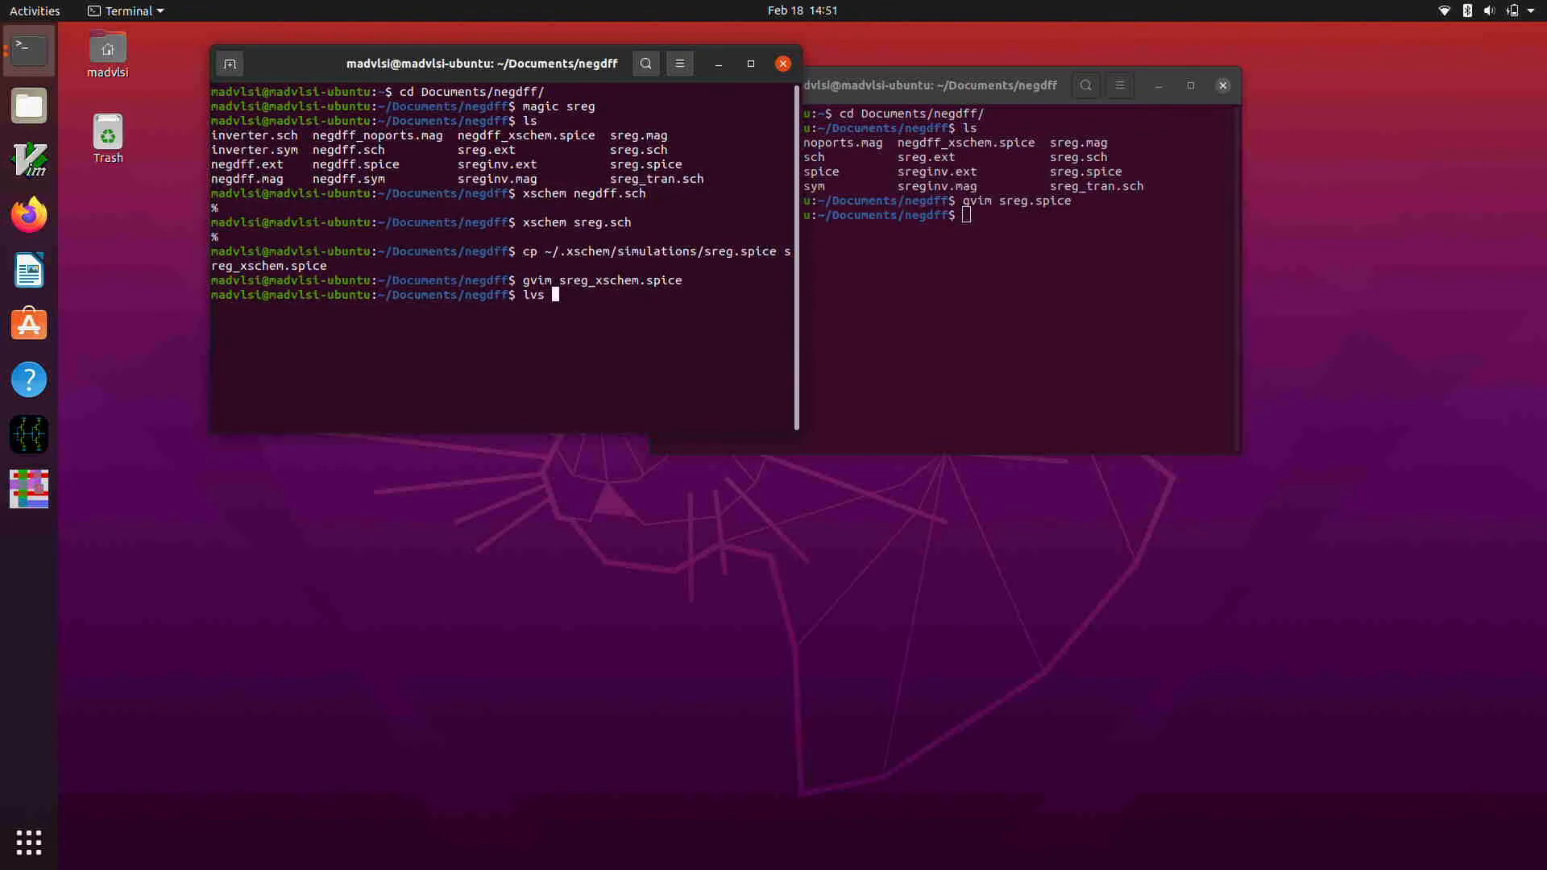
pyautogui.write(' sreg_xschem.')
pyautogui.press('Tab')
pyautogui.write('sreg.spice')
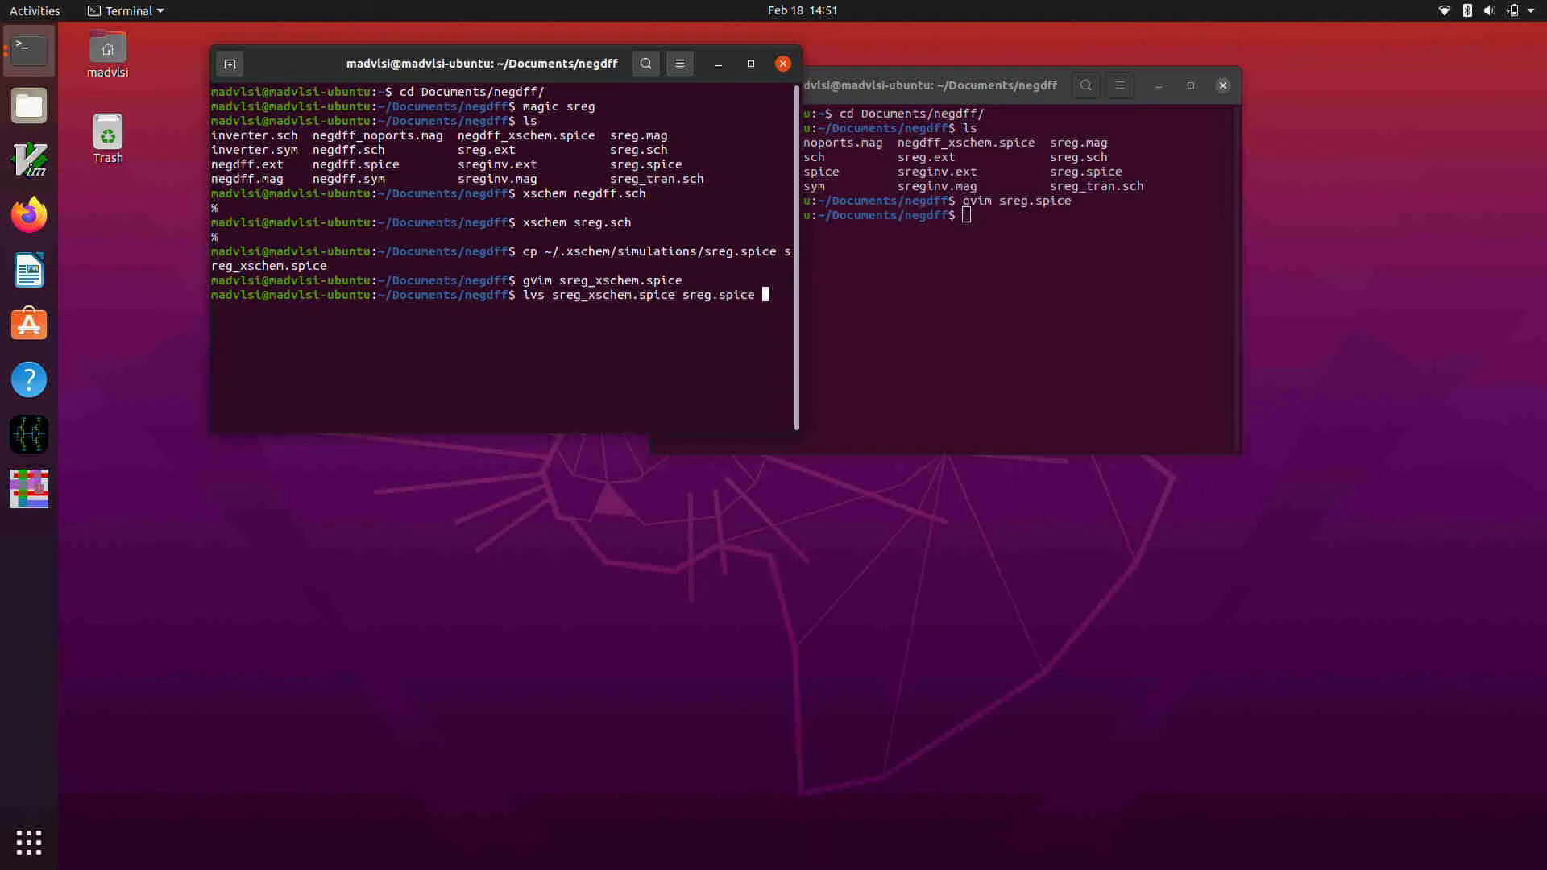
pyautogui.press('BackSpace')
pyautogui.press('Return')
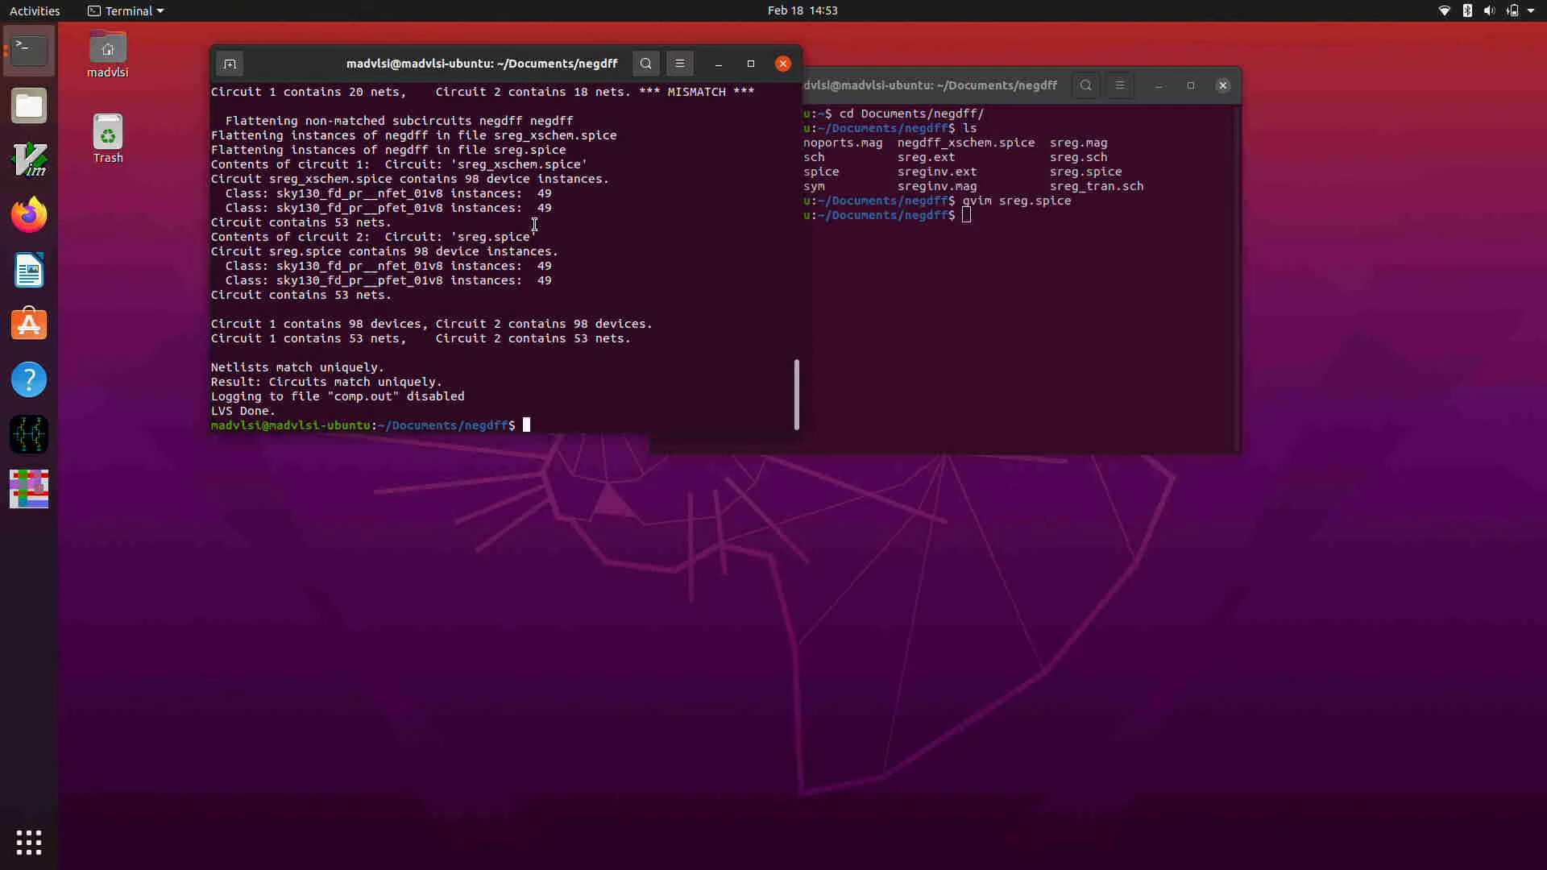
# Open sreg_tran.sch in xschem from the terminal and maximise the window.
pyautogui.write('xschem sreg_tran.sch')
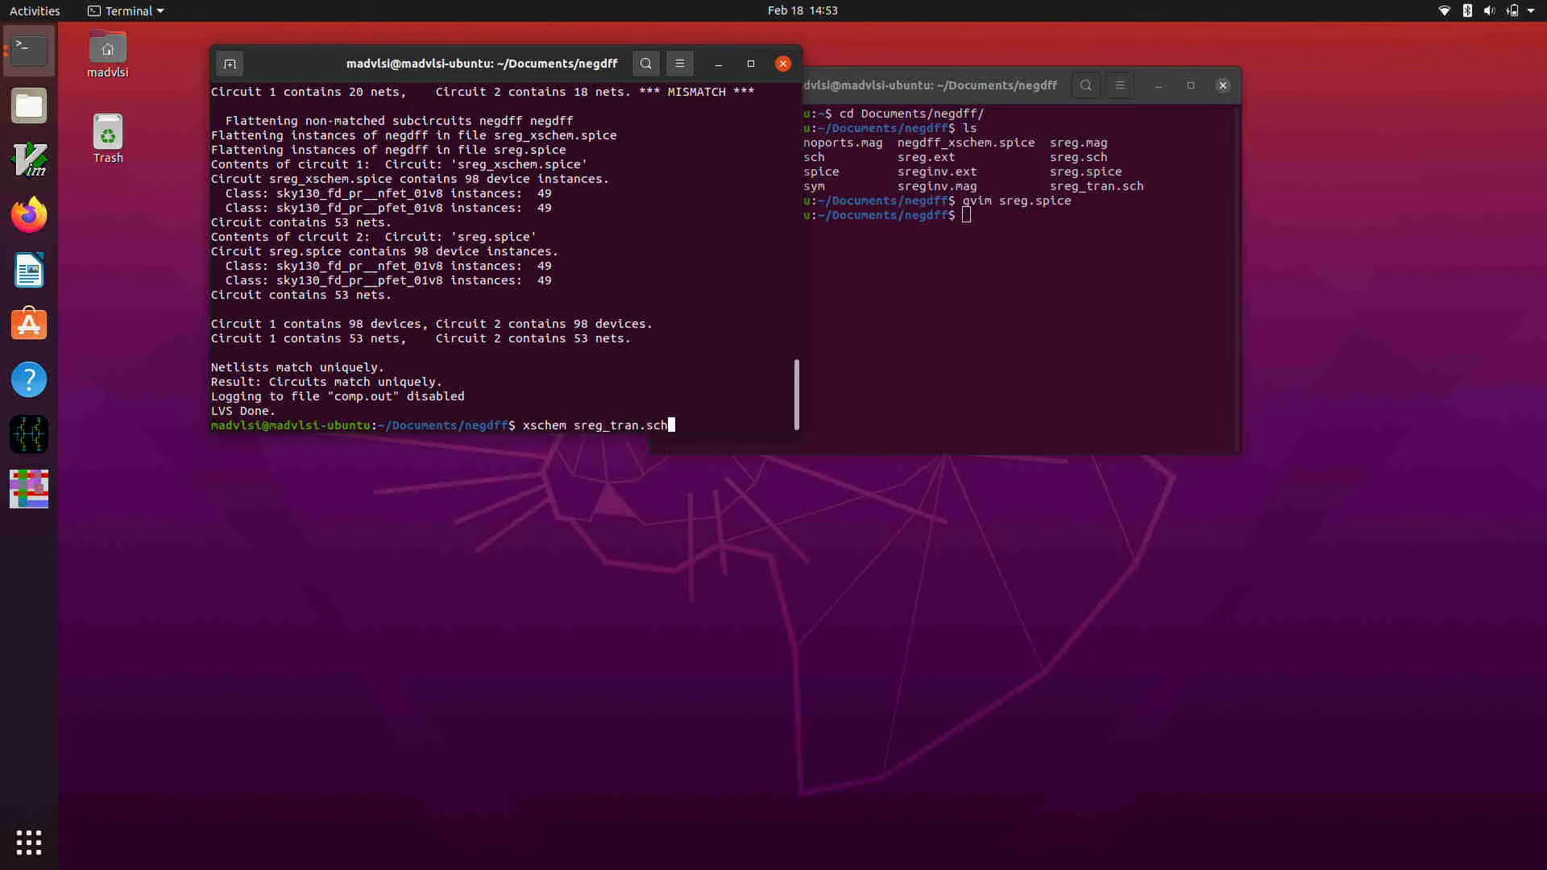
pyautogui.press('Return')
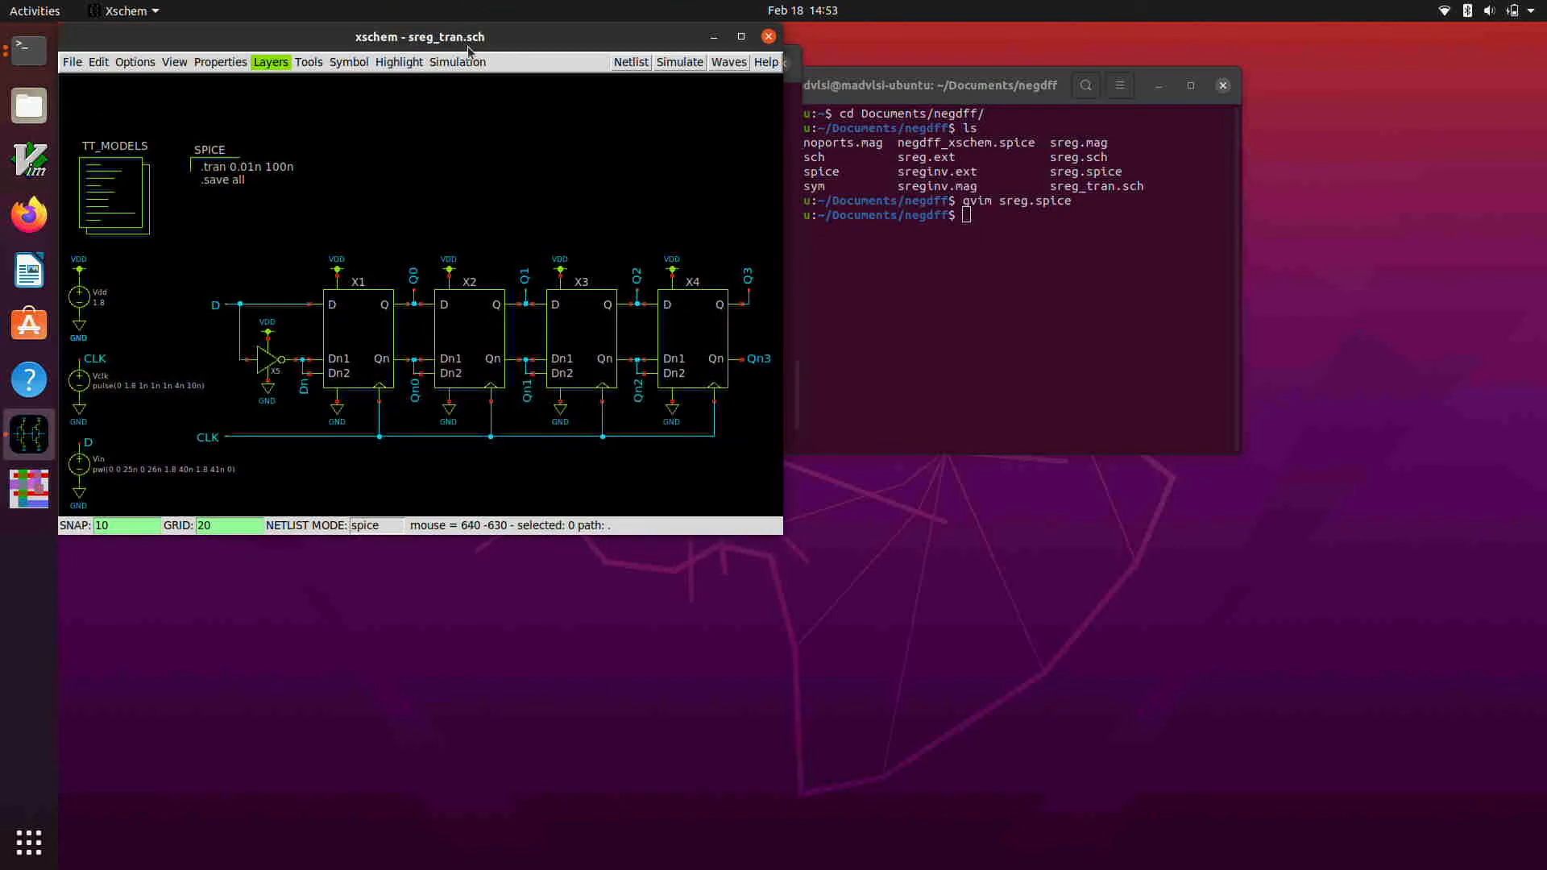
pyautogui.moveTo(556, 36); pyautogui.dragTo(569, 8)
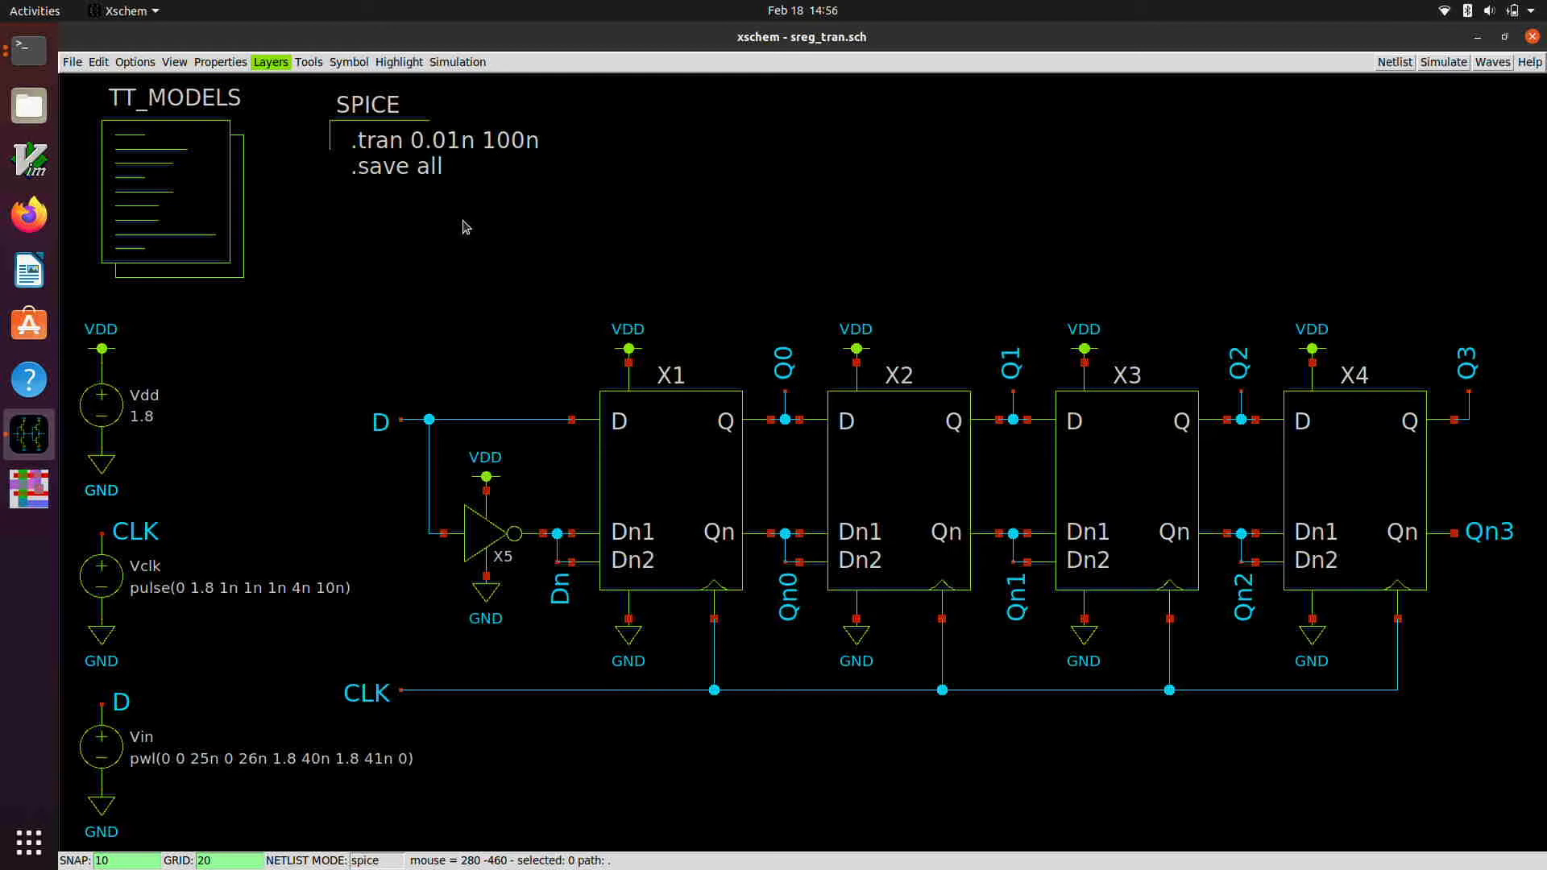
# Generate the netlist of the sreg_tran schematic, run the ngspice simulation, and dismiss its output window.
pyautogui.click(1404, 61)
pyautogui.click(1437, 64)
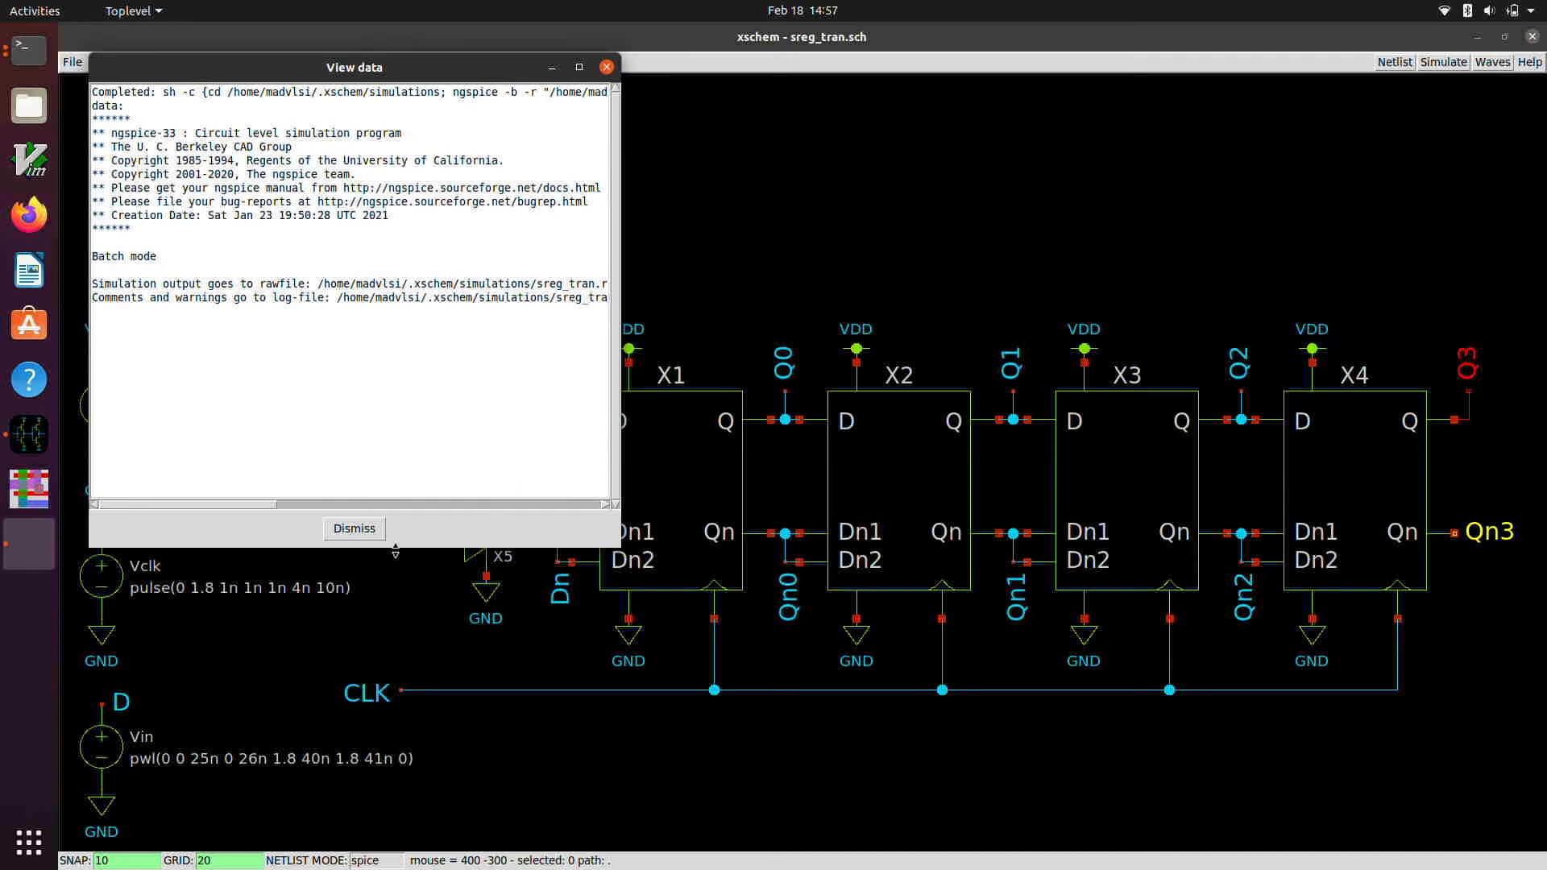
pyautogui.click(355, 528)
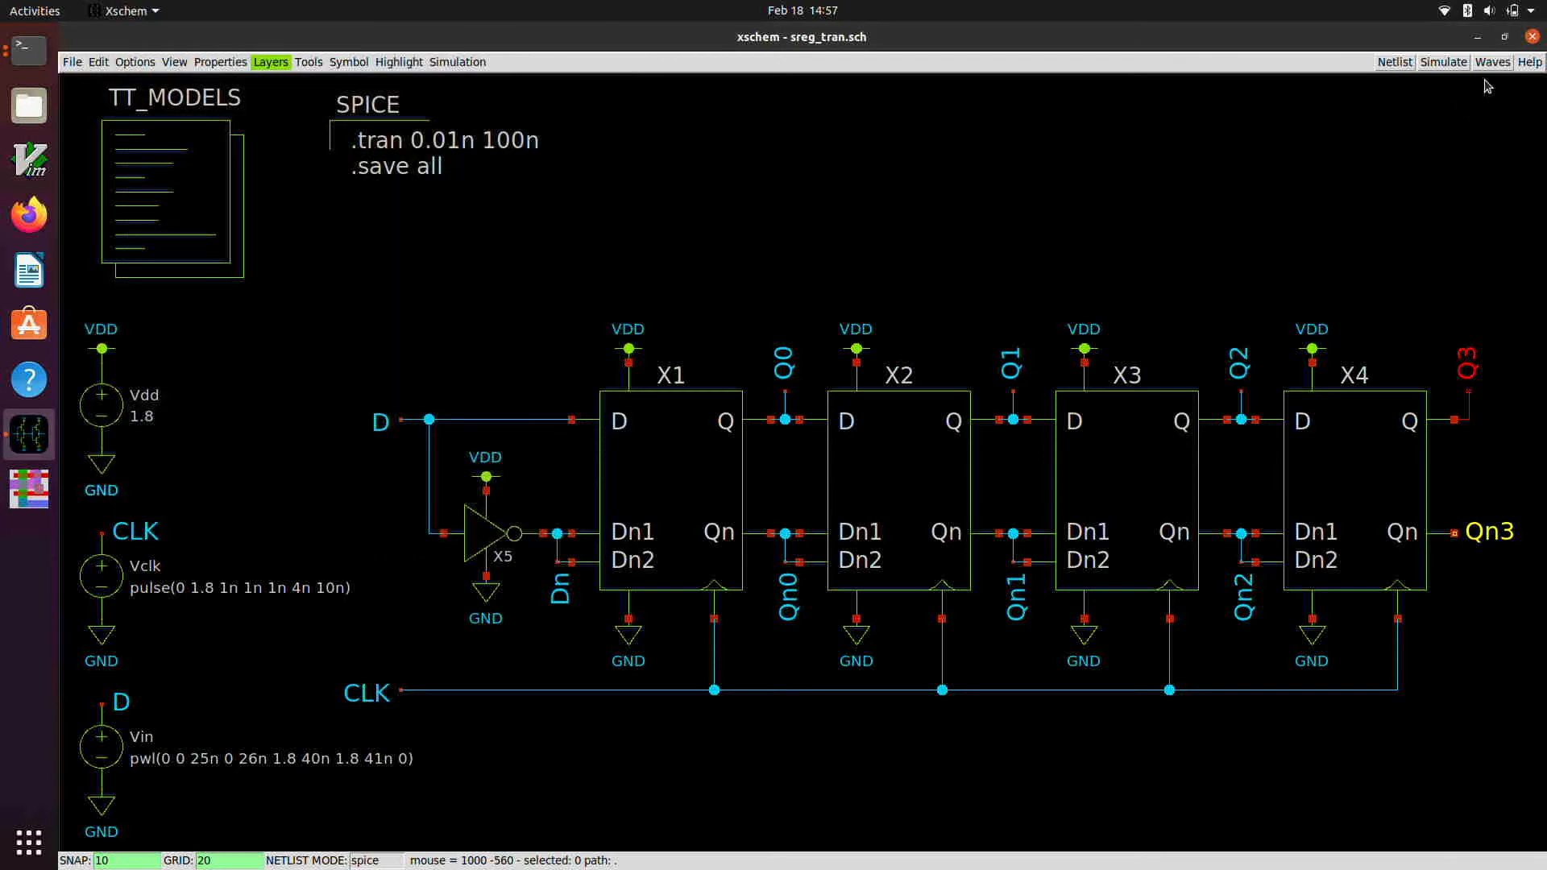
# Open the simulation waveforms in gaw, maximise the plot window, and move the sreg_tran.raw signal list clear of the toolbar.
pyautogui.click(1487, 65)
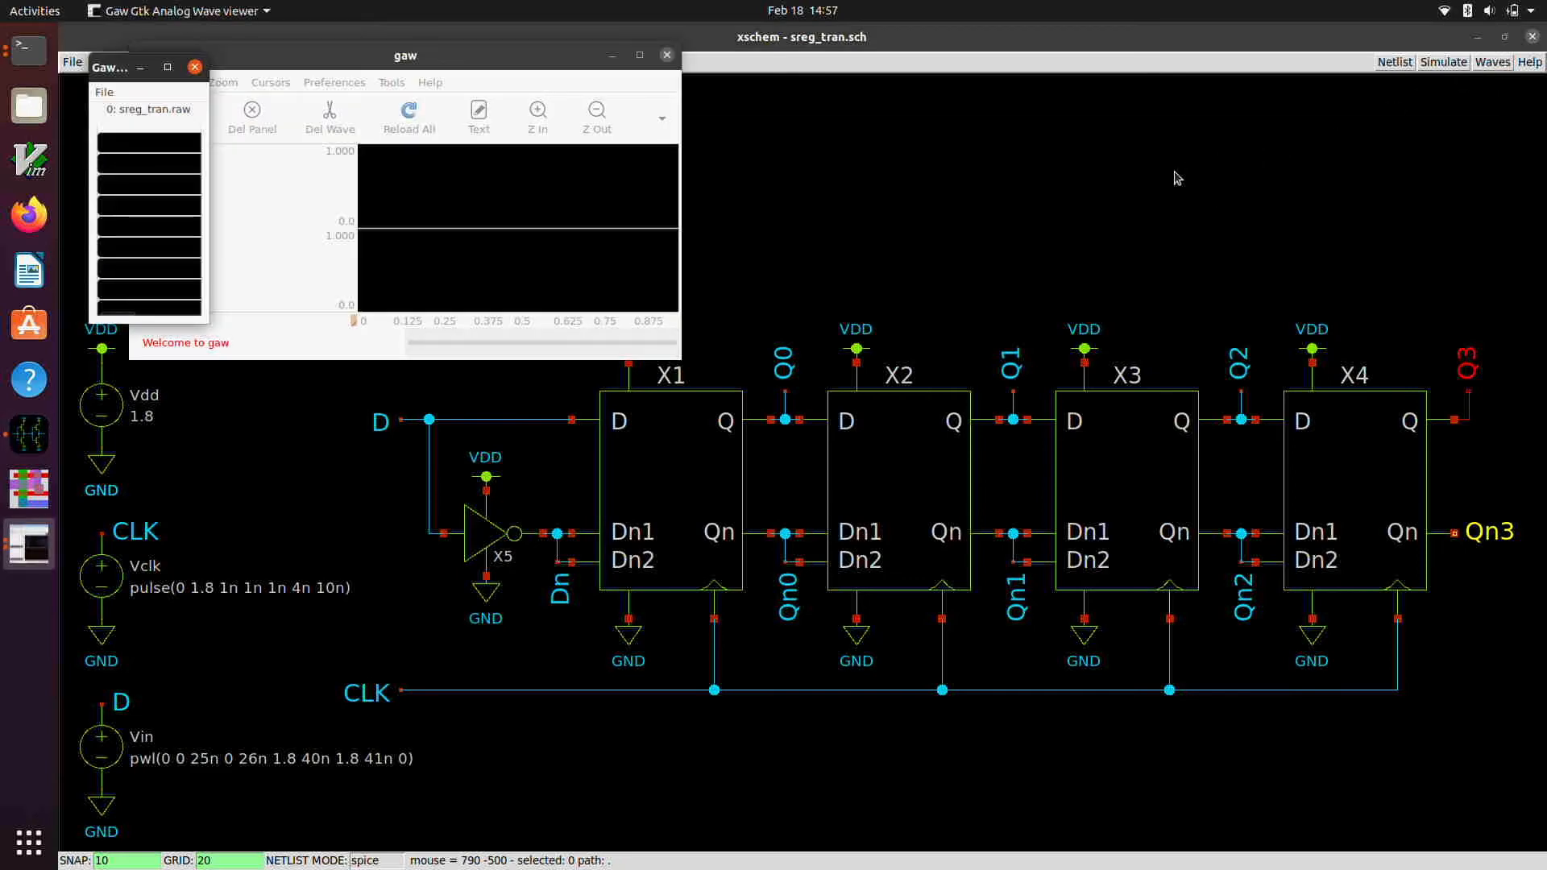
pyautogui.moveTo(502, 72); pyautogui.dragTo(739, 21)
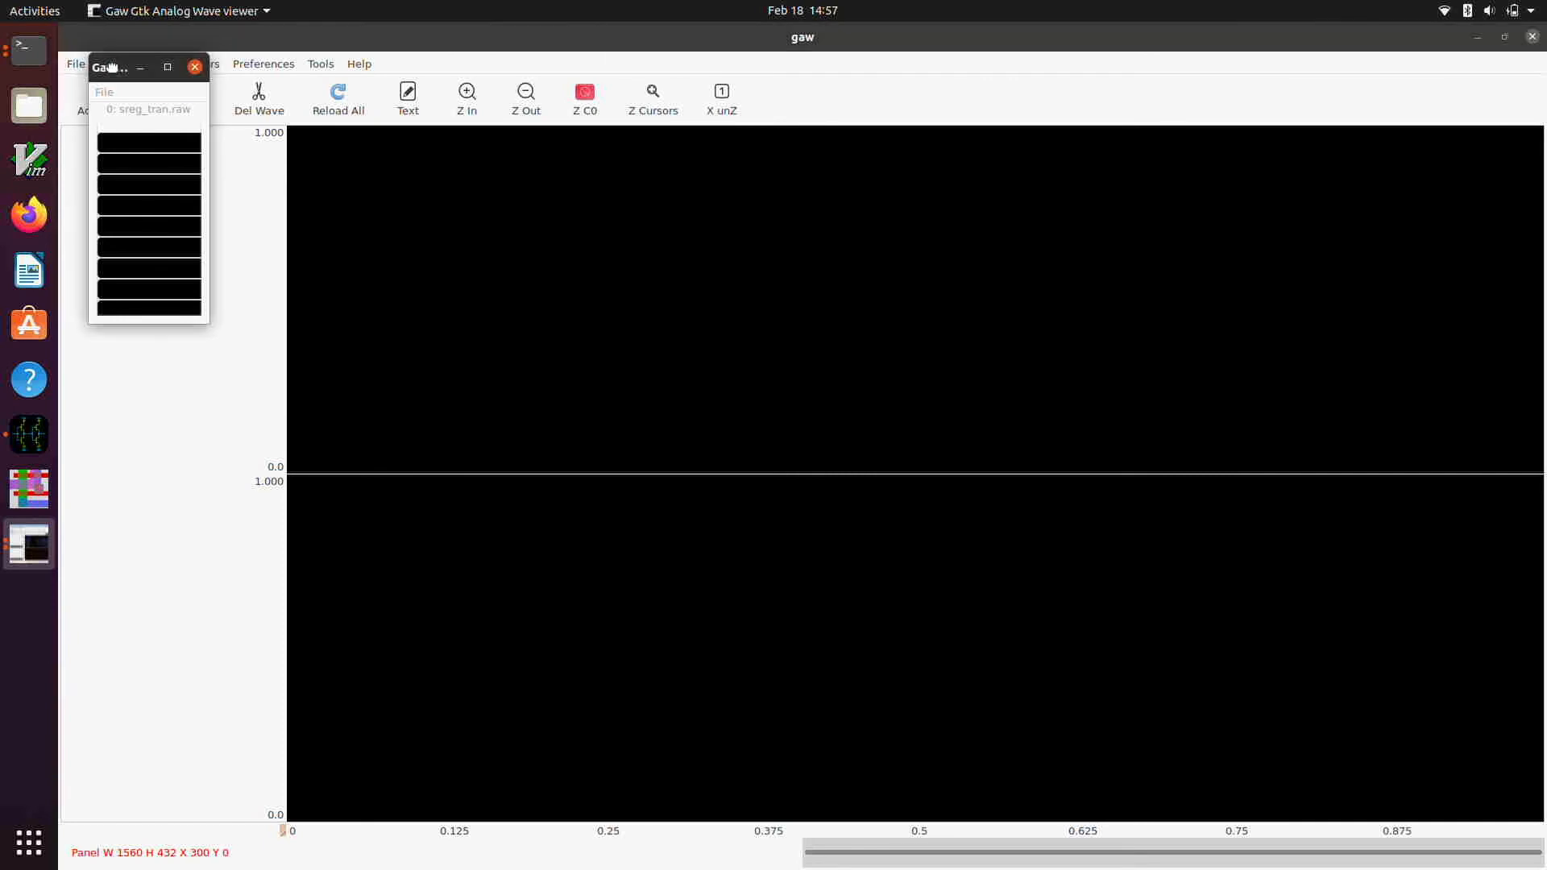
pyautogui.moveTo(107, 66)
pyautogui.mouseDown()
pyautogui.moveTo(79, 223)
pyautogui.moveTo(132, 222)
pyautogui.mouseUp()
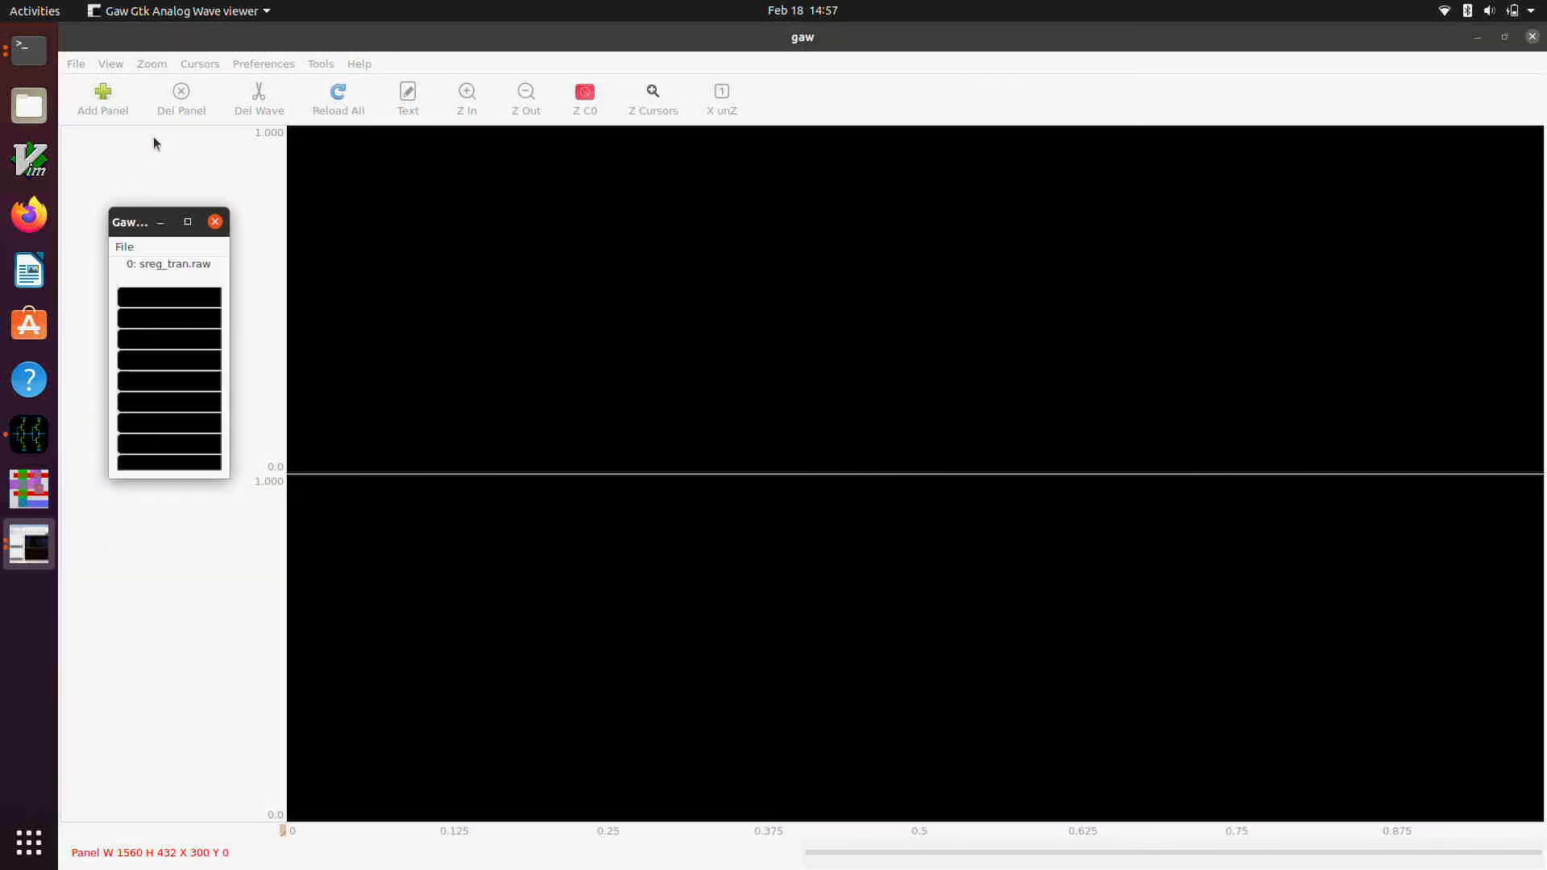
# Add four more panels to the waveform plot.
pyautogui.click(102, 91)
pyautogui.click(102, 91)
pyautogui.click(102, 91)
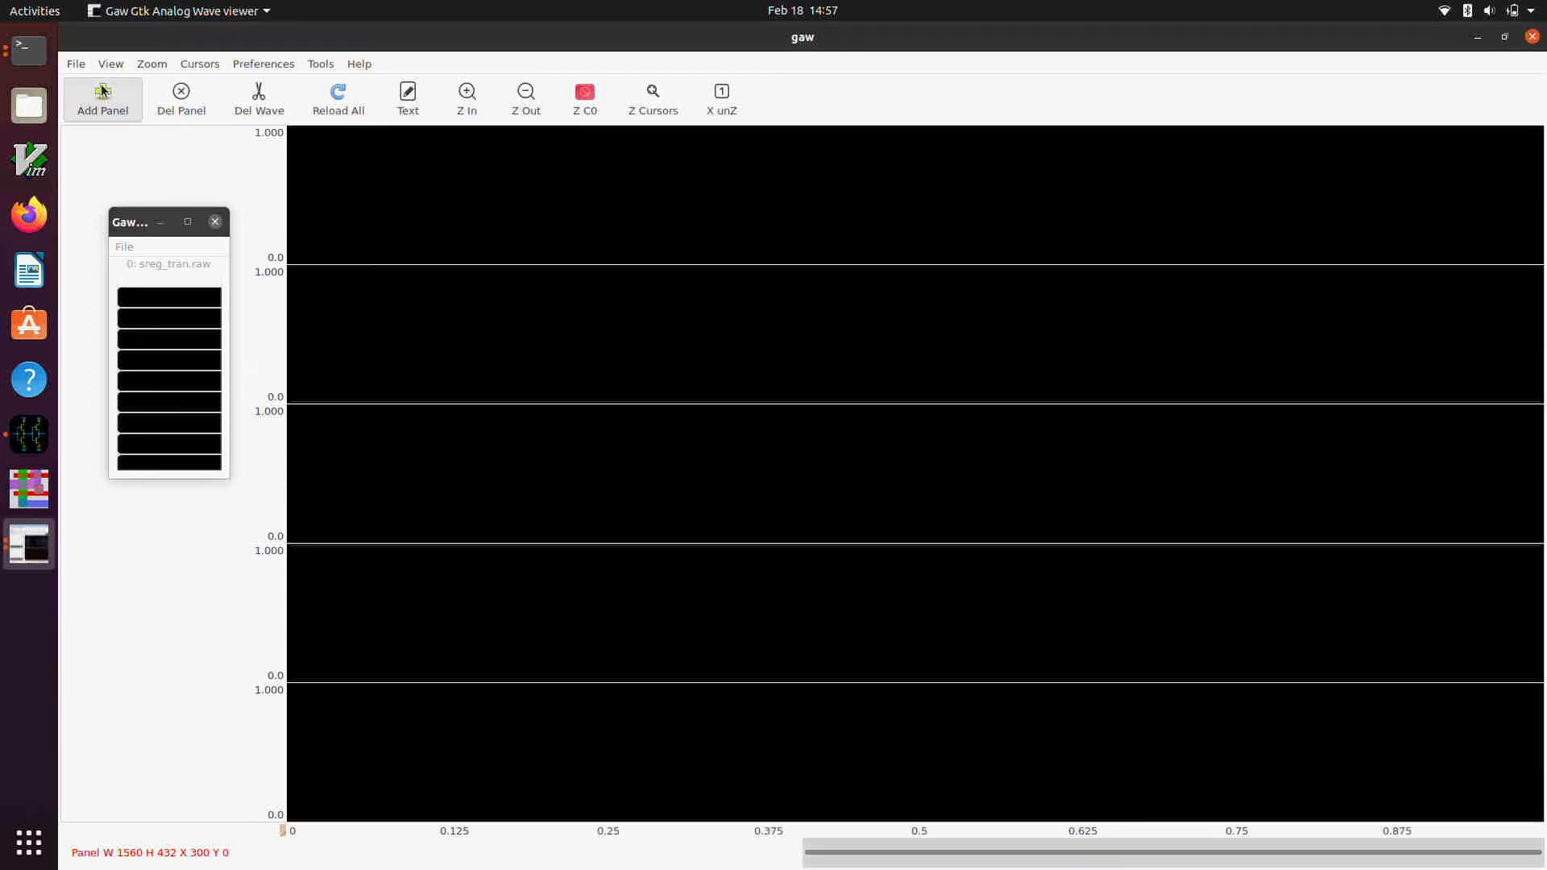
pyautogui.click(102, 91)
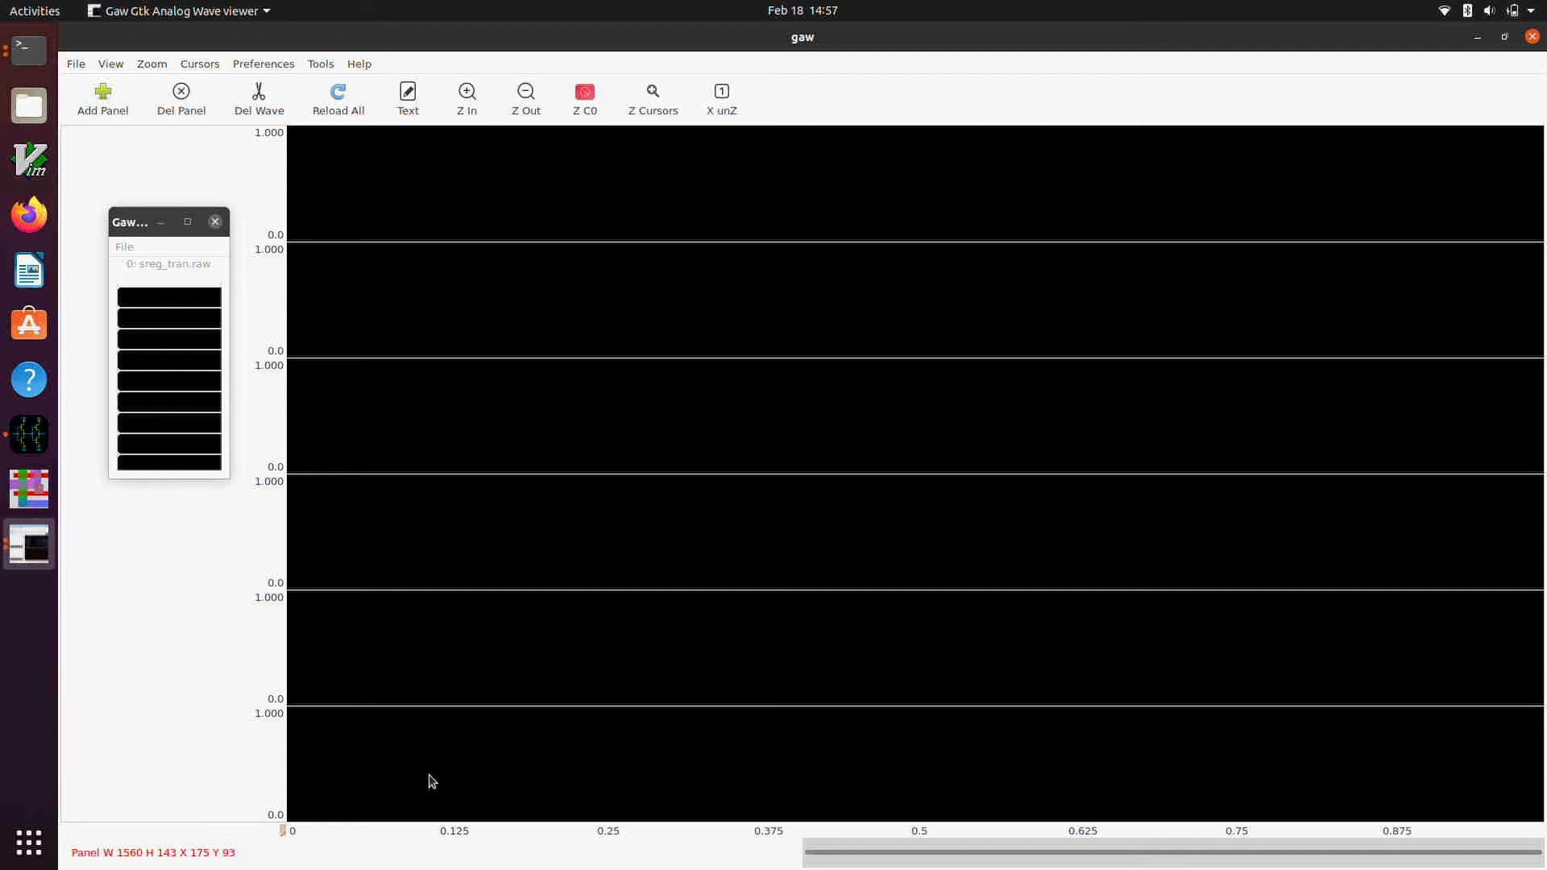
# Plot v(clk) in the lowest waveform panel, widening the sreg_tran.raw signal list so the signal names are readable.
pyautogui.click(360, 776)
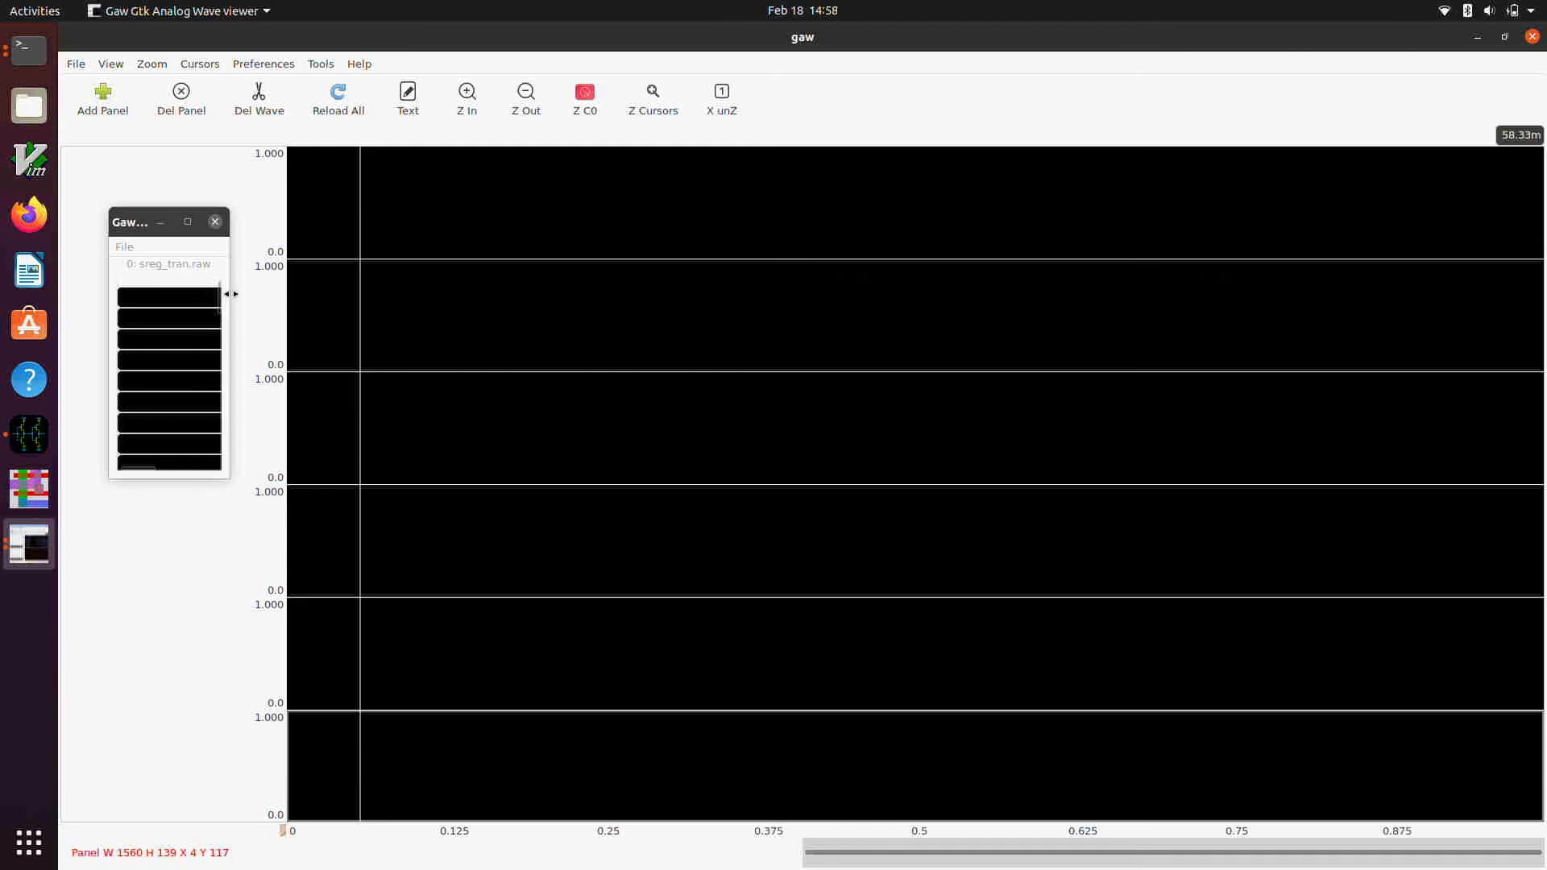
pyautogui.moveTo(230, 294); pyautogui.dragTo(356, 296)
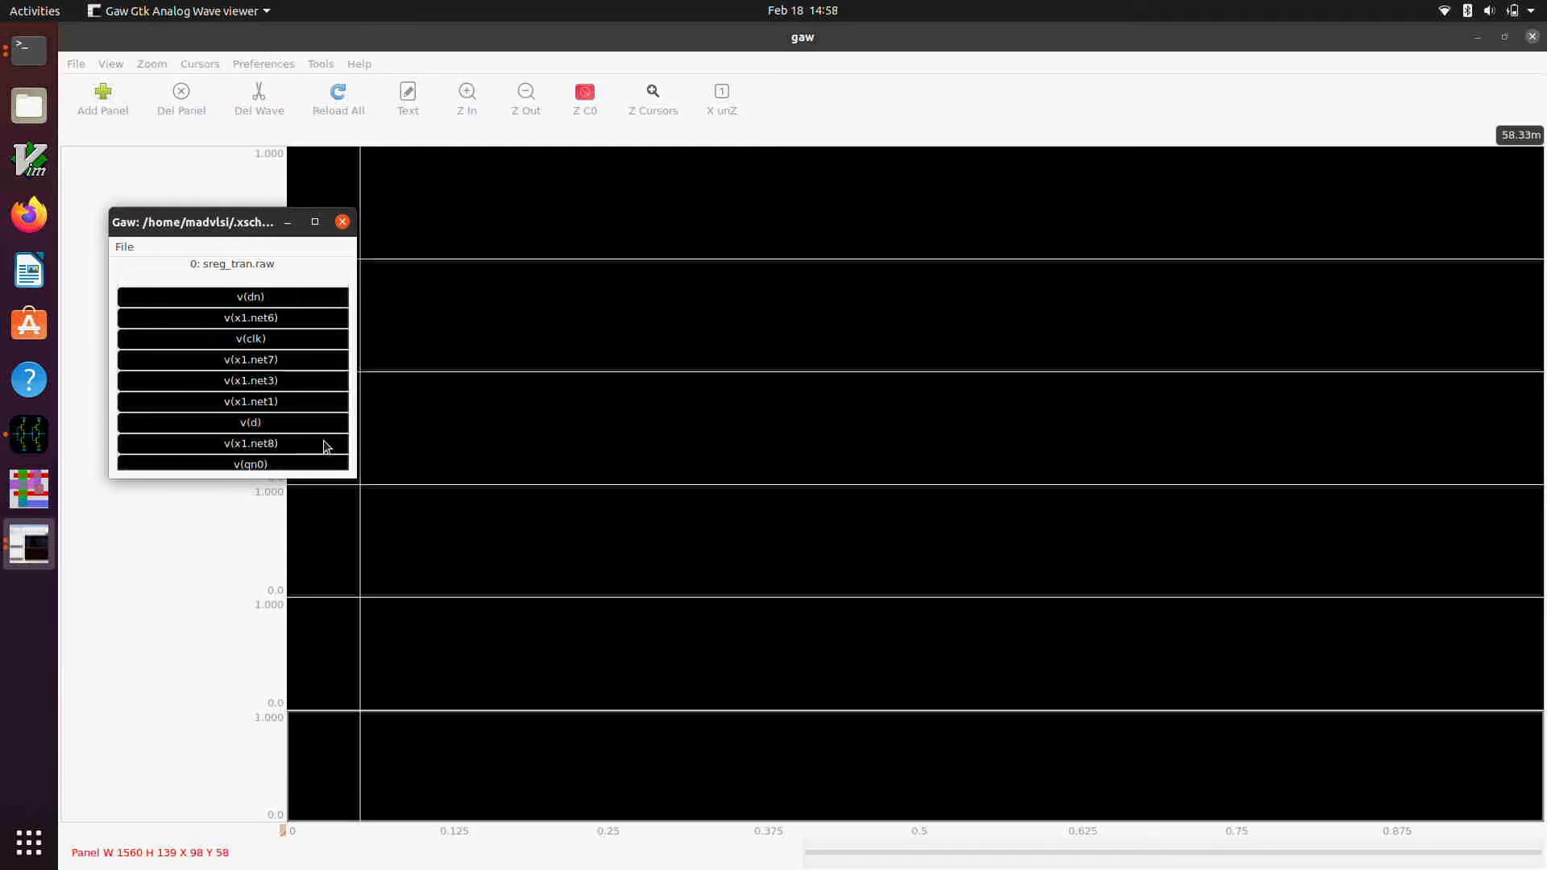
pyautogui.scroll(-5, 326, 446)
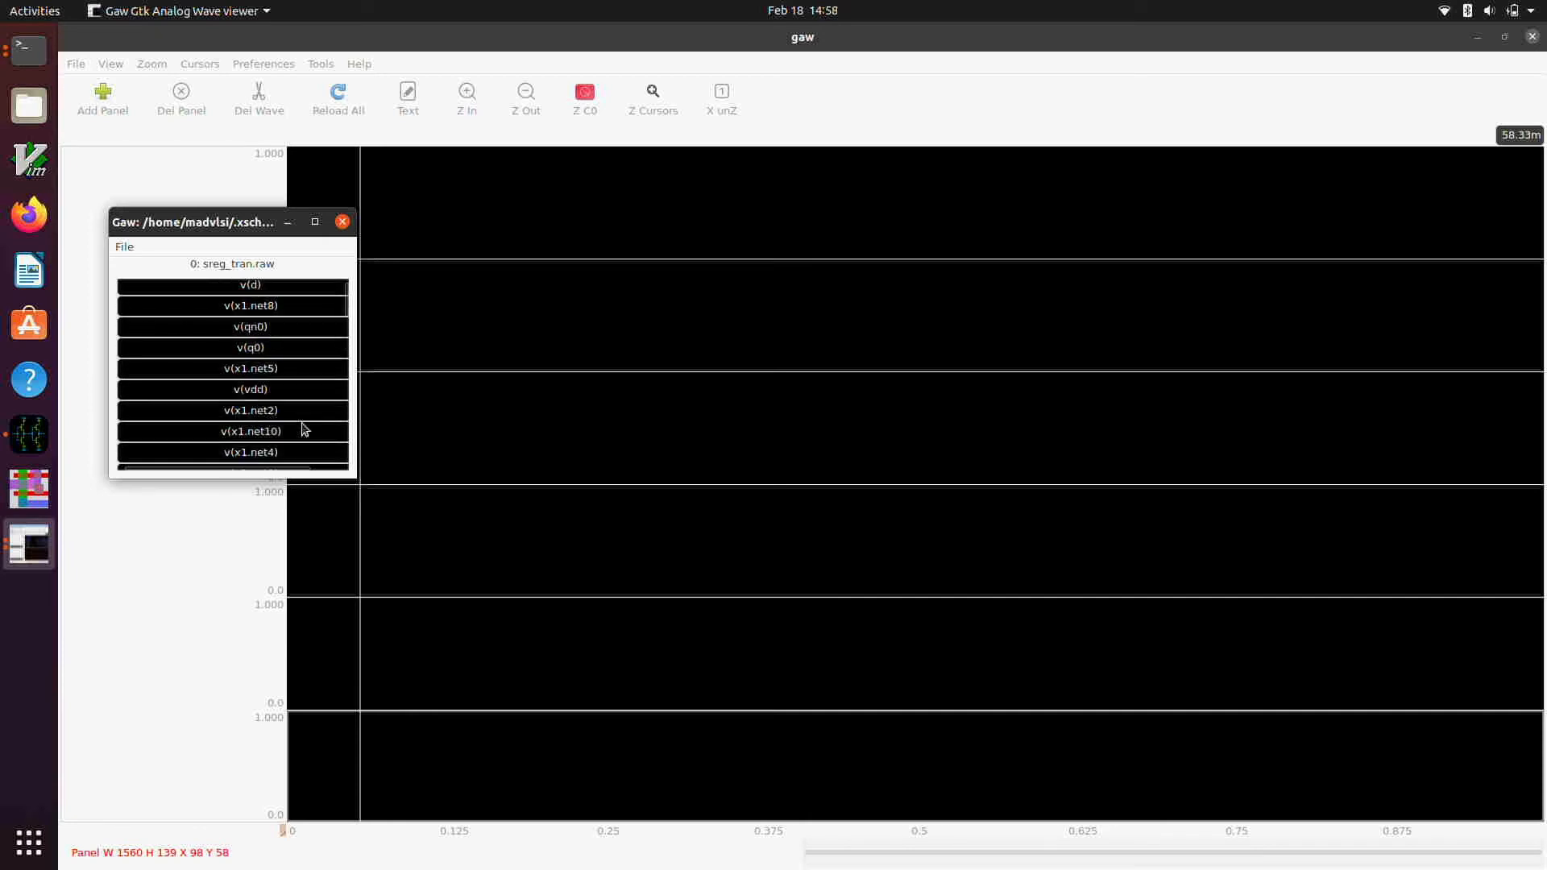
pyautogui.scroll(-10, 304, 429)
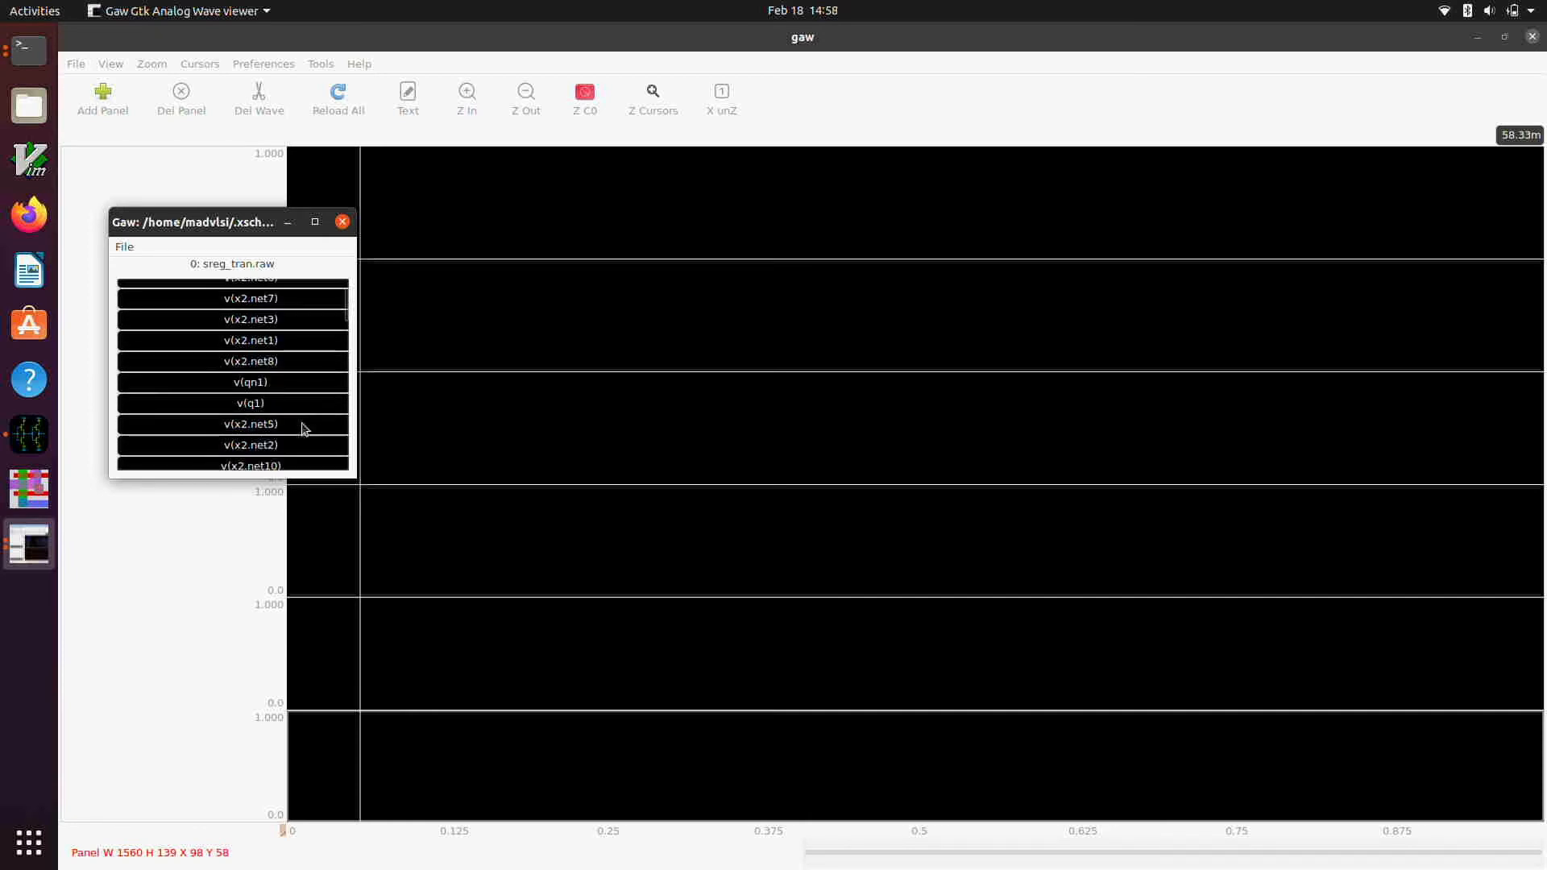
pyautogui.scroll(-10, 304, 429)
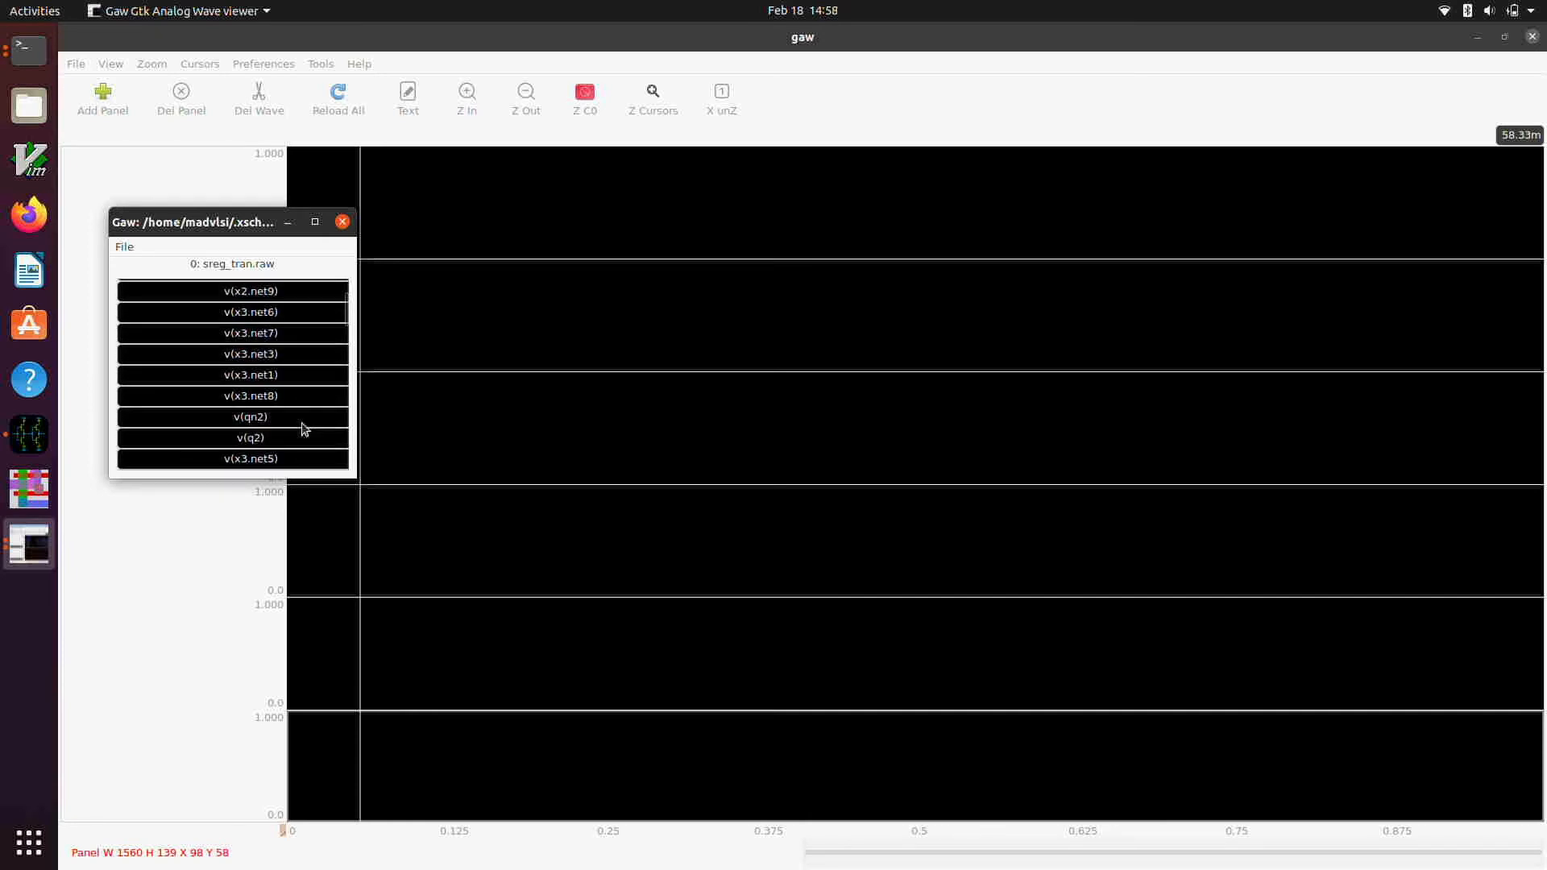
pyautogui.scroll(-4, 305, 428)
pyautogui.scroll(20, 304, 428)
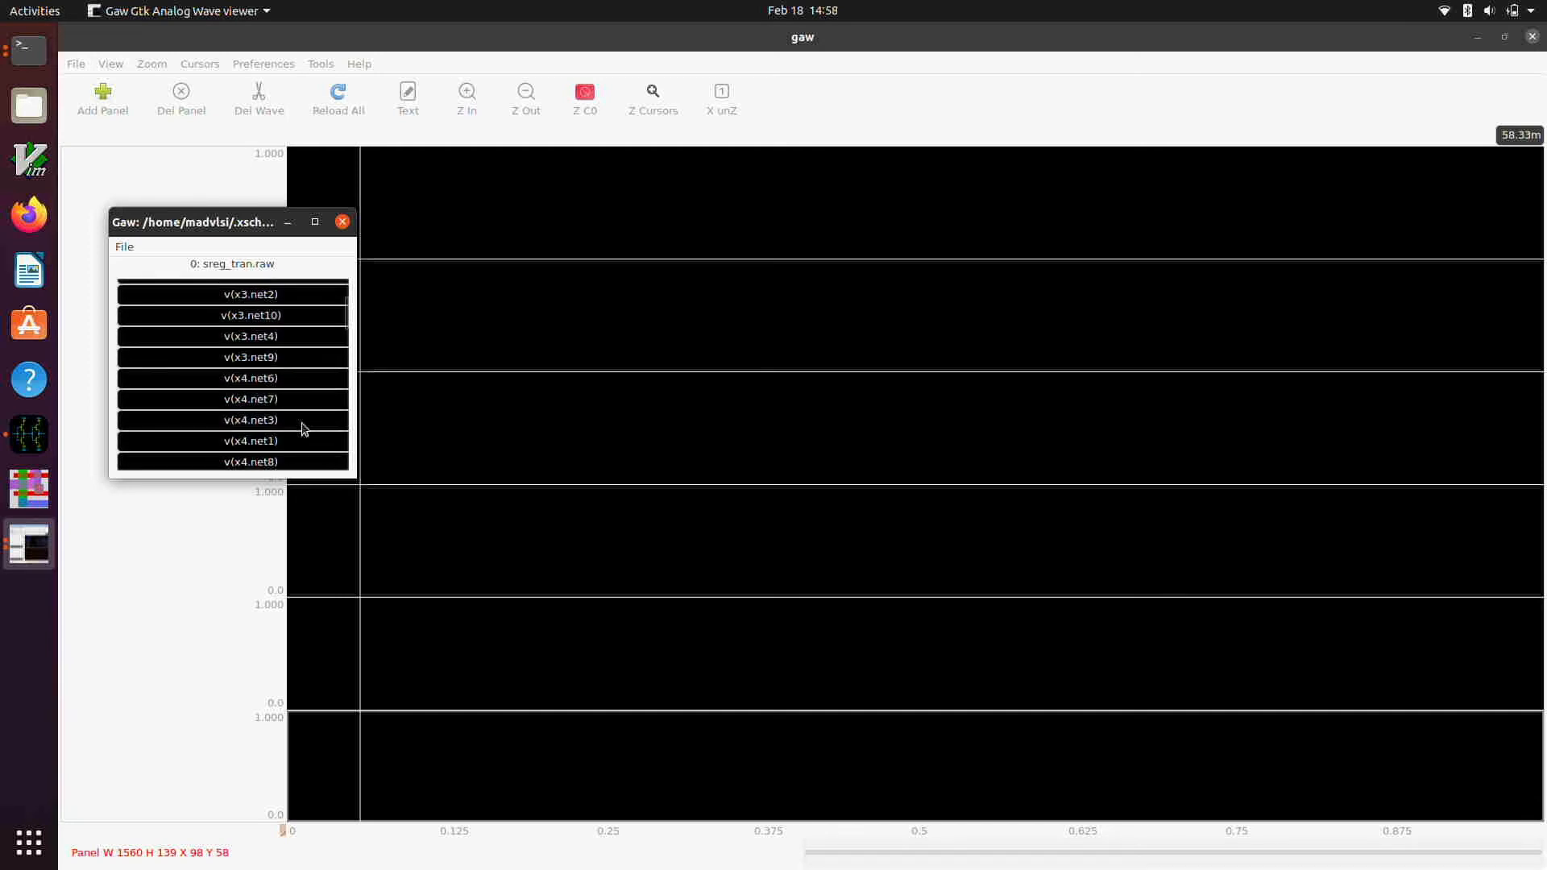
pyautogui.scroll(2, 304, 393)
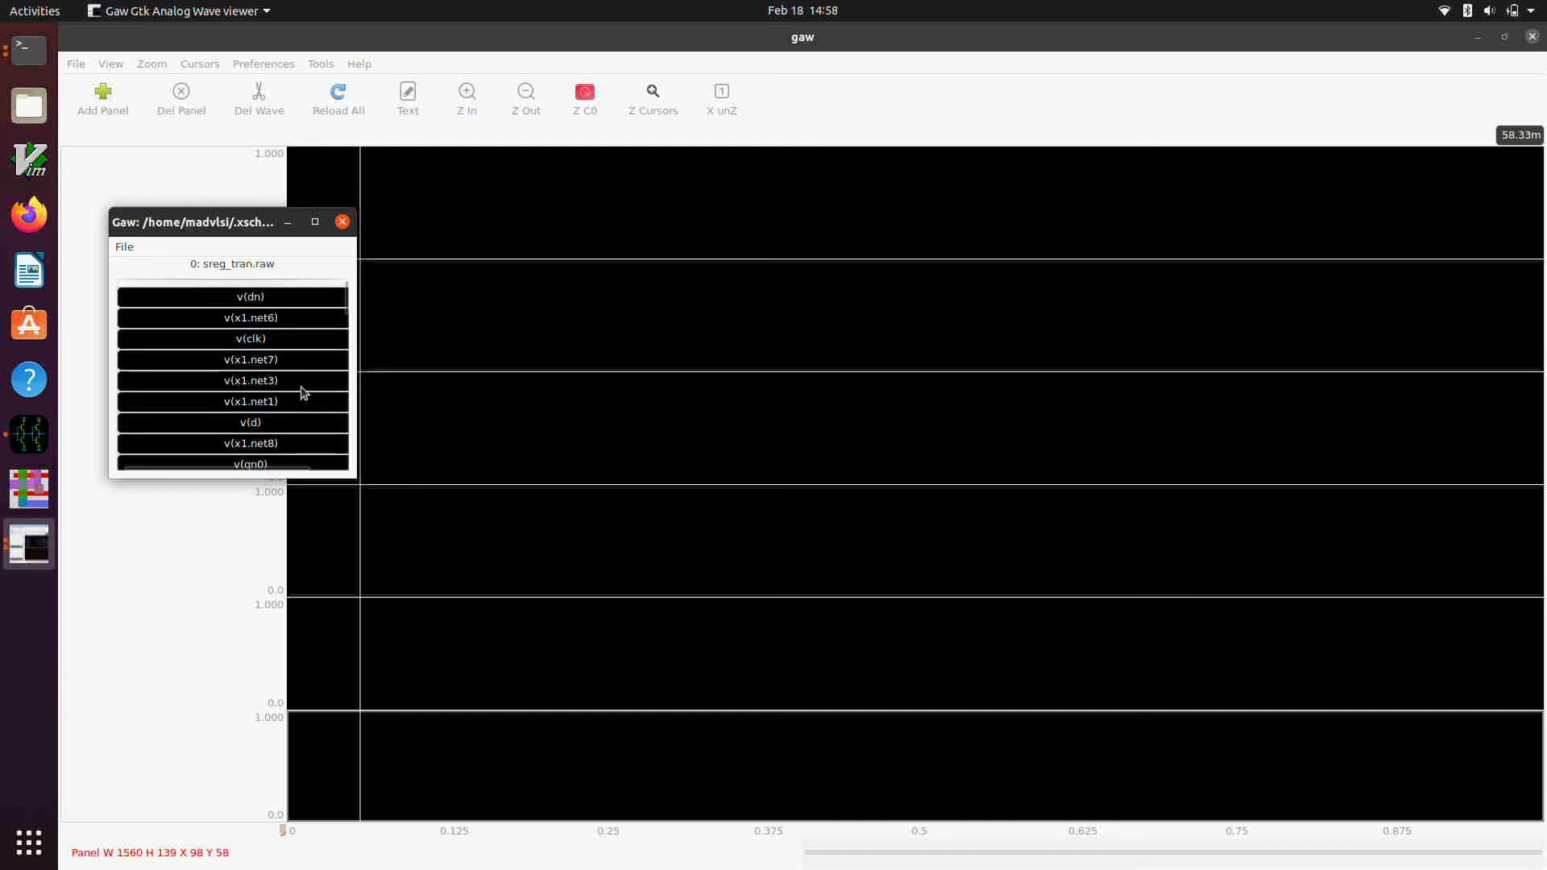
pyautogui.doubleClick(263, 339)
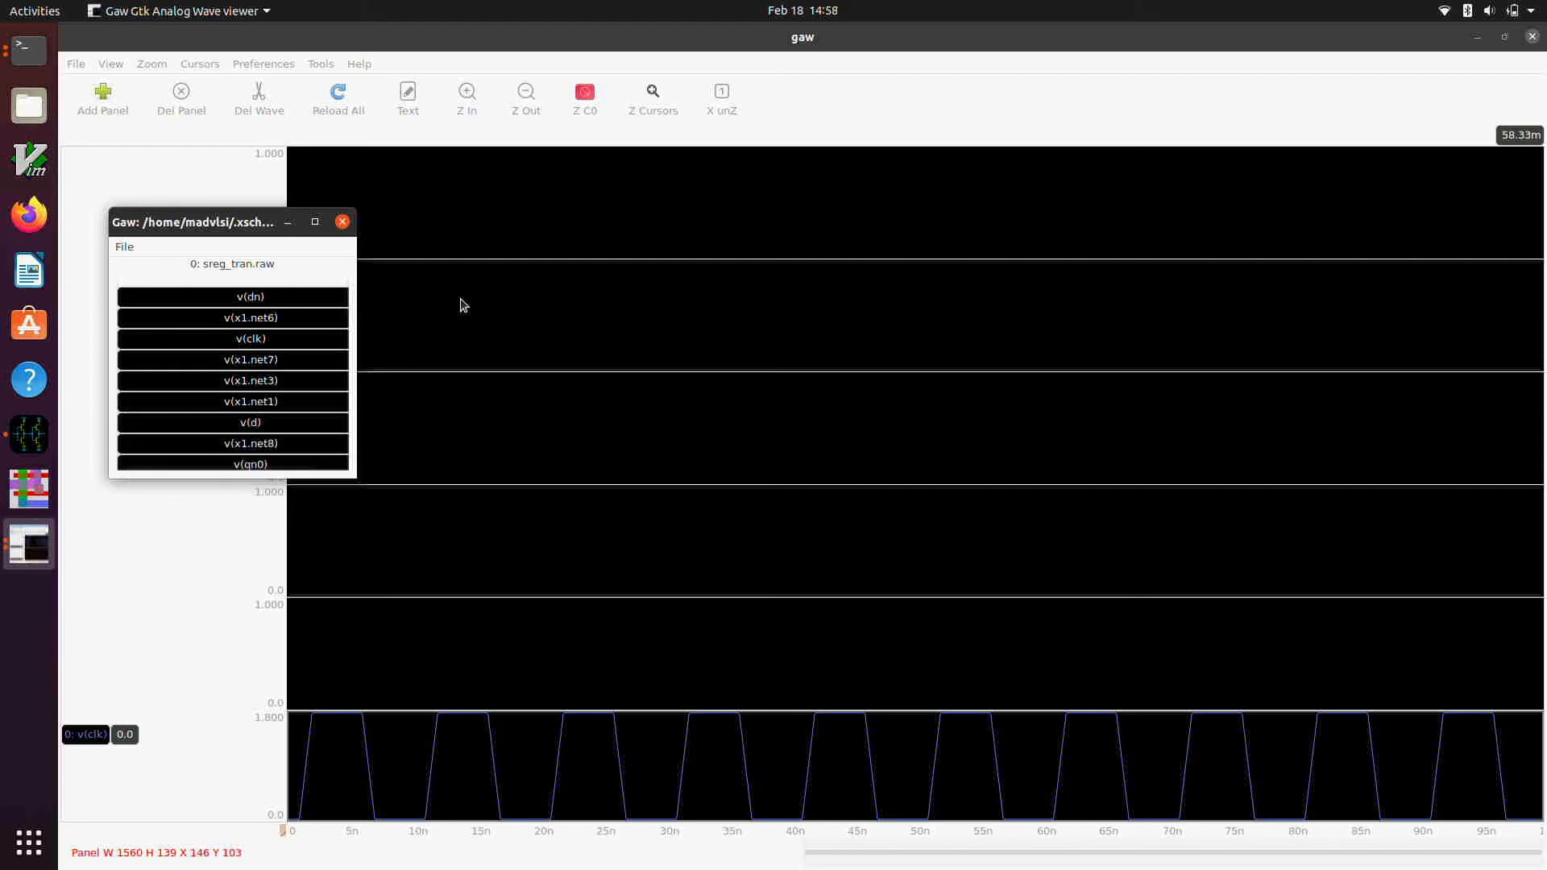
# Plot v(d) in the uppermost waveform panel.
pyautogui.click(541, 214)
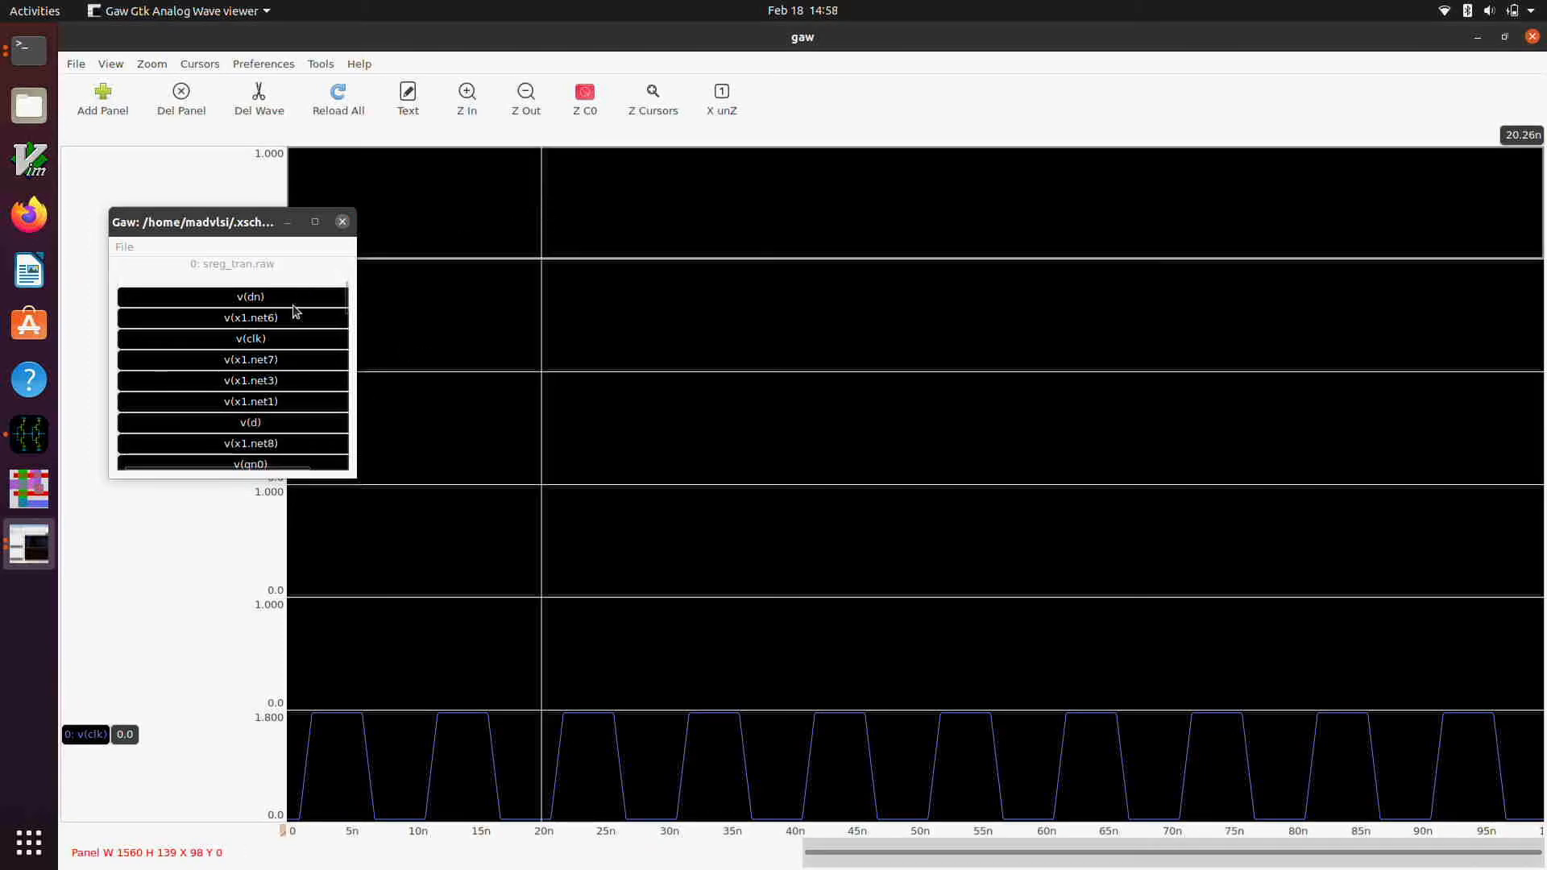
pyautogui.scroll(-1, 280, 321)
pyautogui.scroll(1, 279, 321)
pyautogui.click(249, 431)
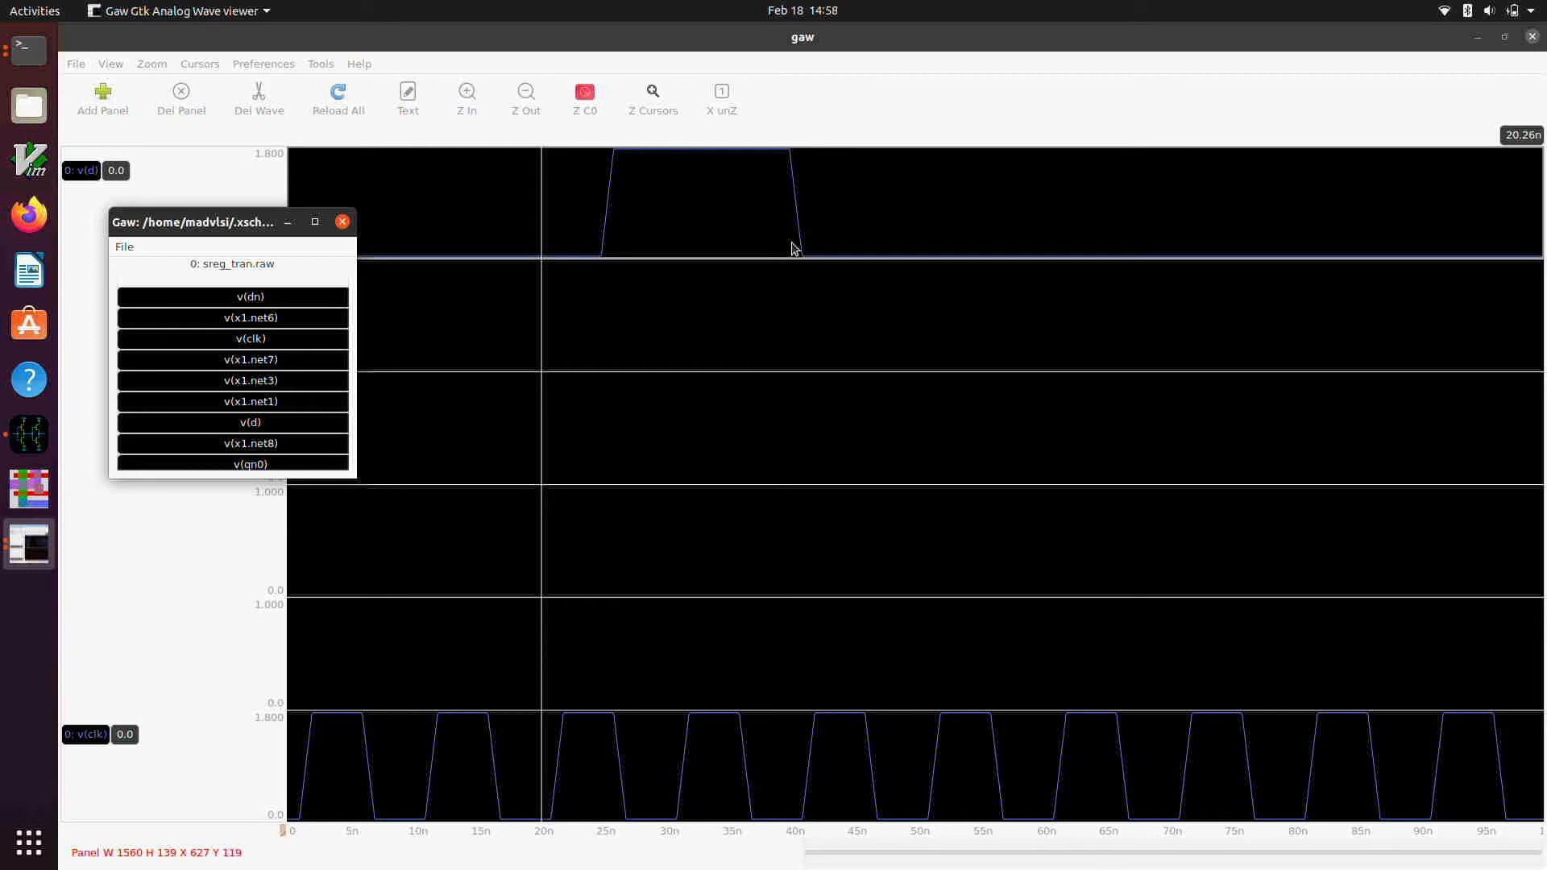
# Plot v(q0) from the sreg_tran.raw signal list in the second waveform panel.
pyautogui.click(439, 341)
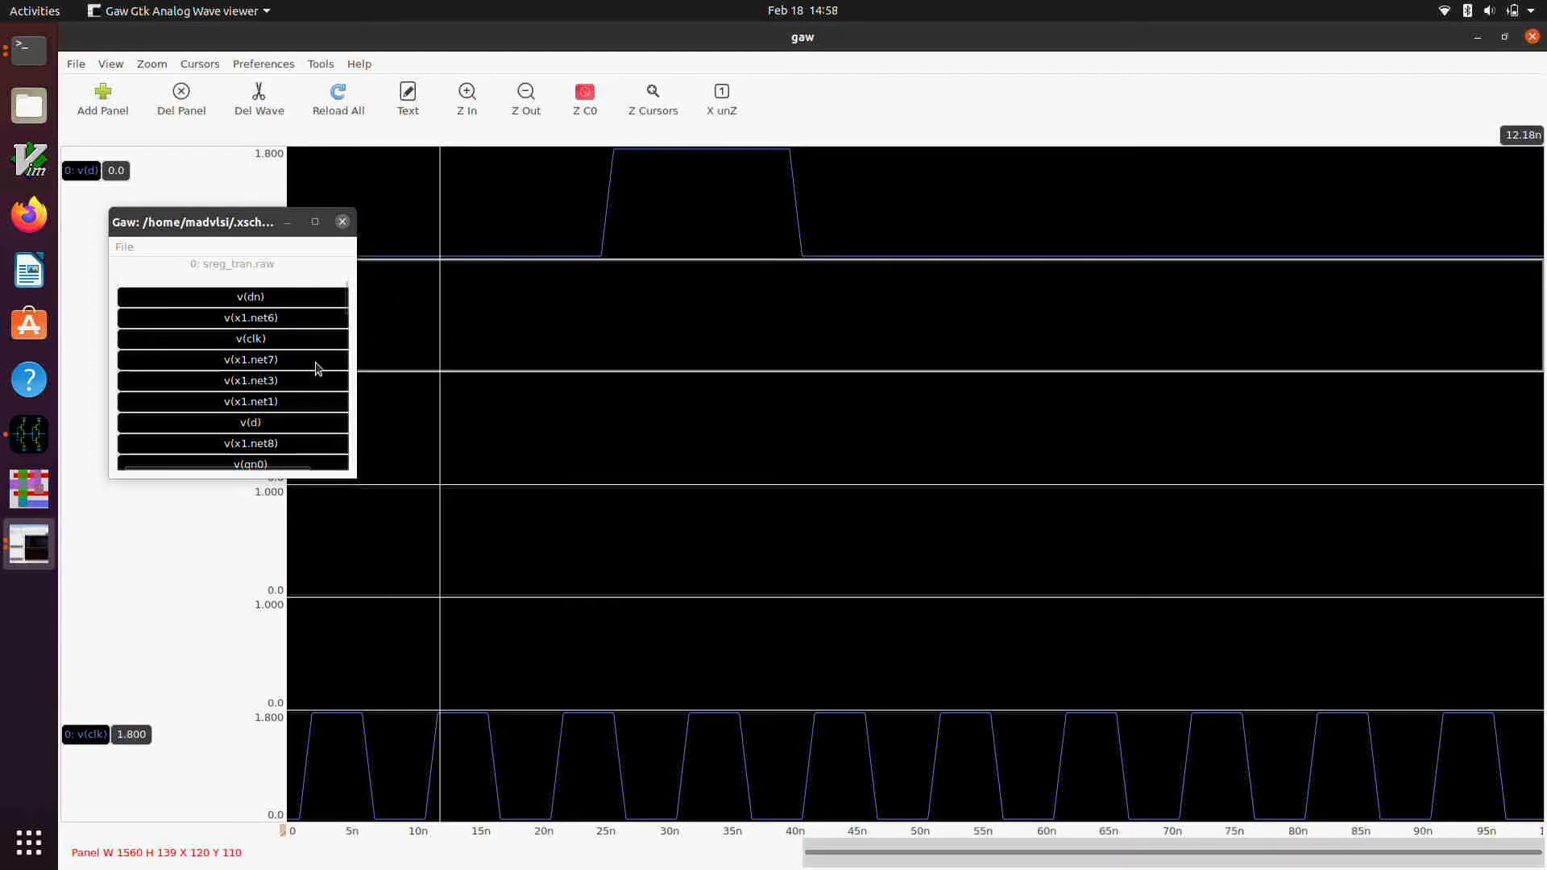
pyautogui.scroll(-1, 316, 367)
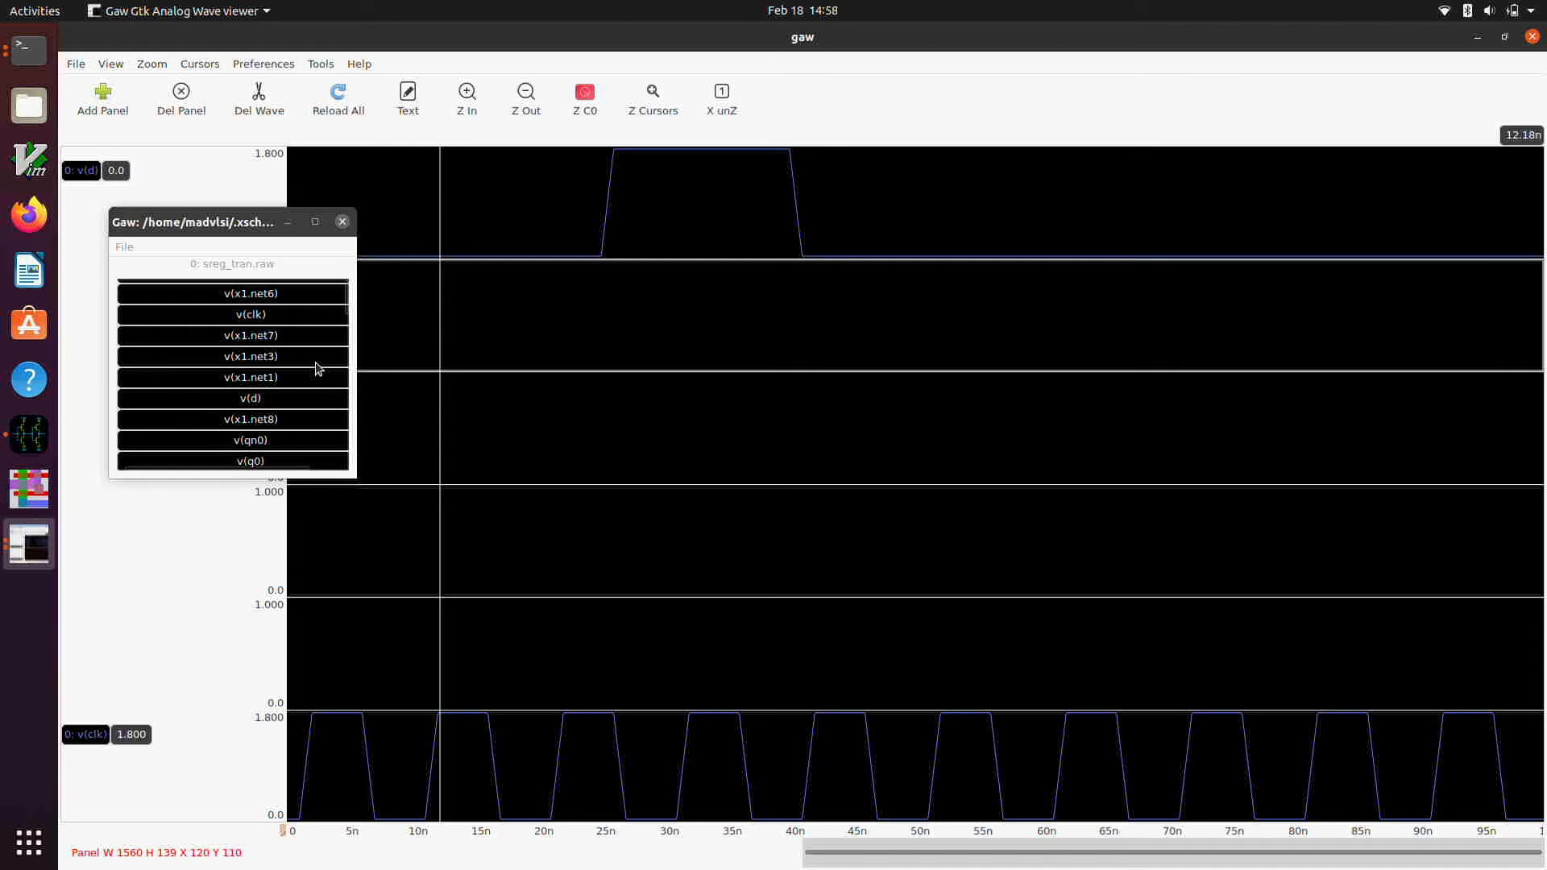
pyautogui.click(287, 460)
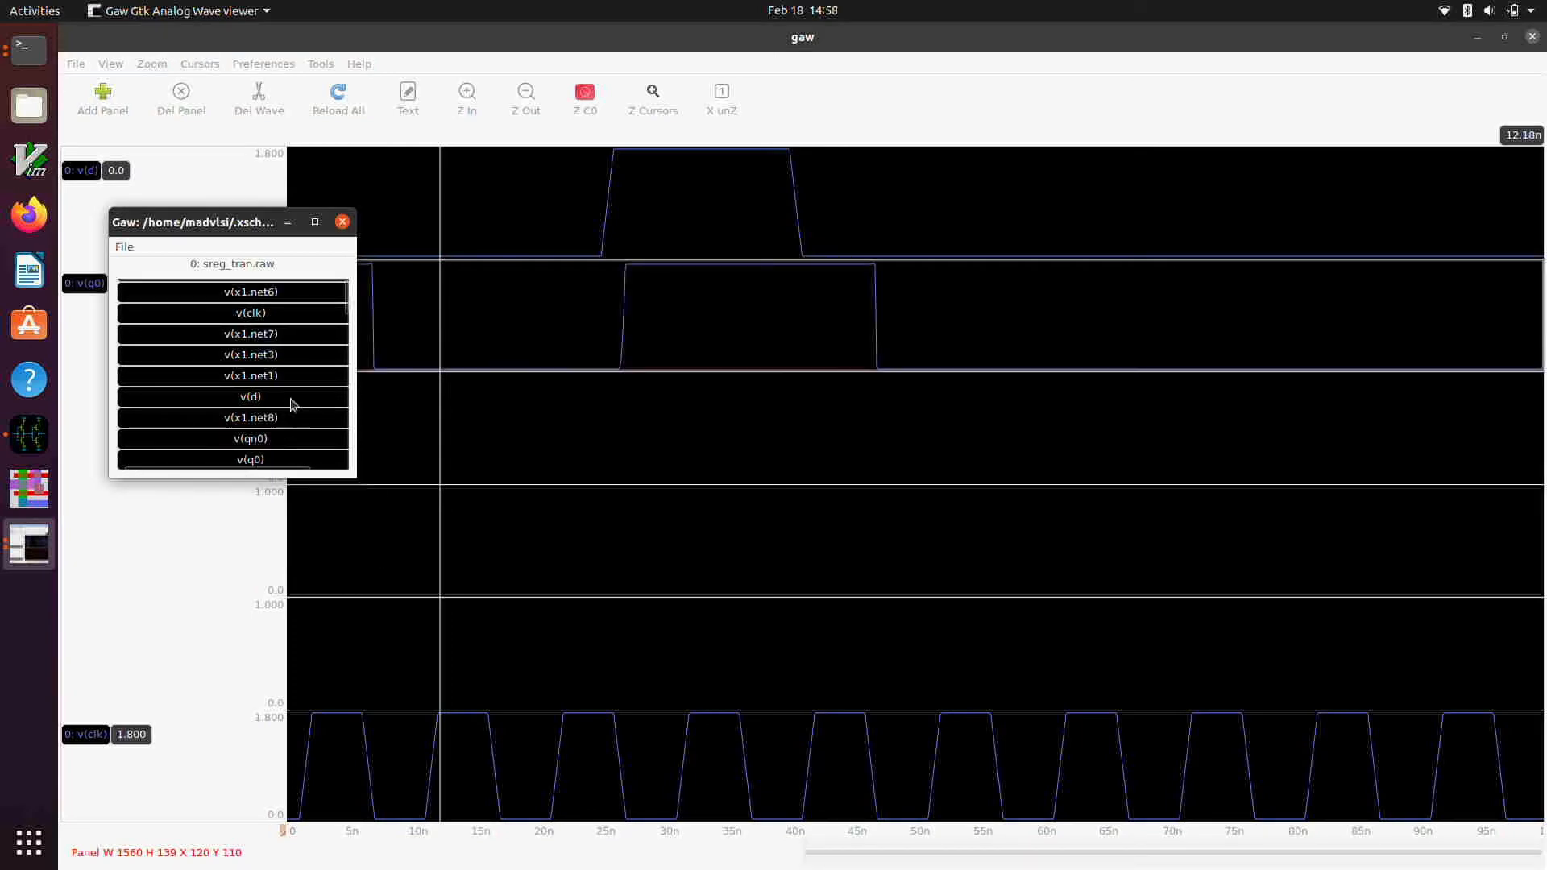
pyautogui.click(586, 458)
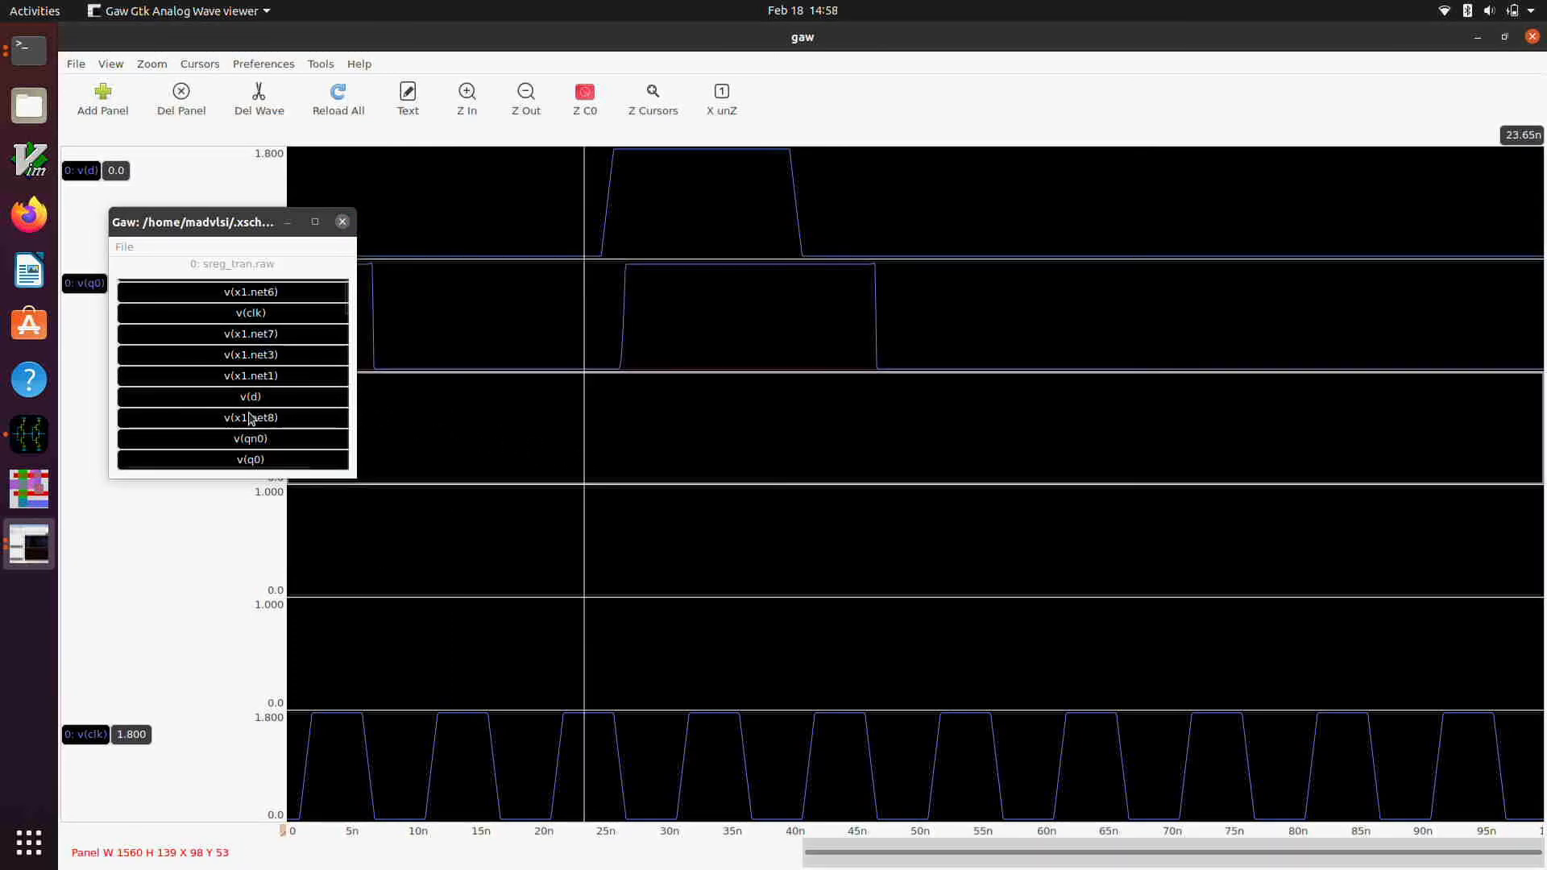
pyautogui.scroll(-6, 251, 419)
pyautogui.scroll(-7, 252, 418)
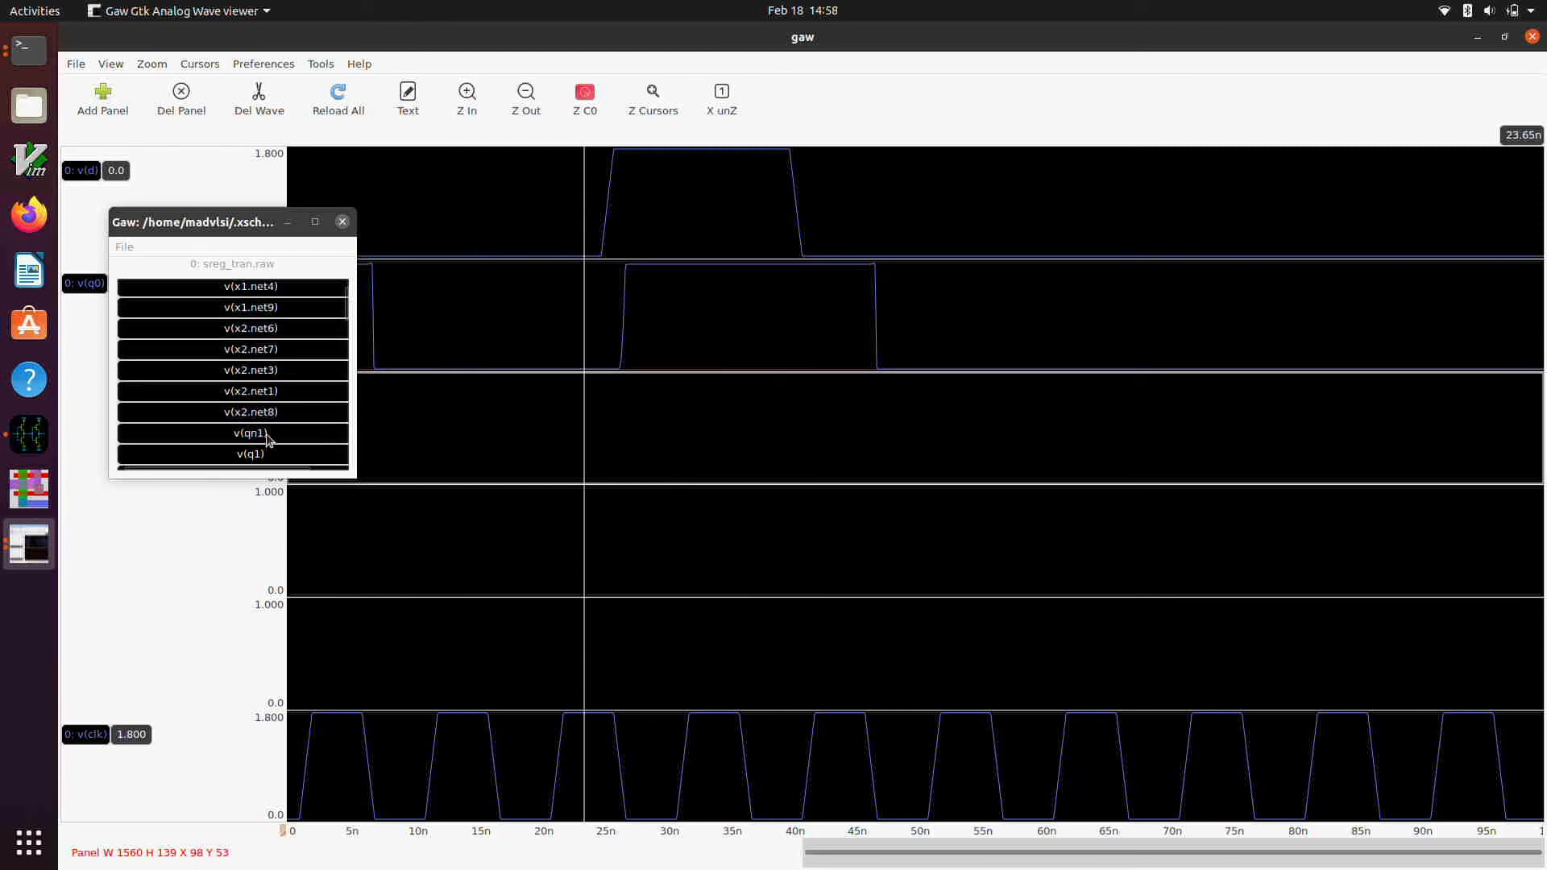
pyautogui.click(268, 436)
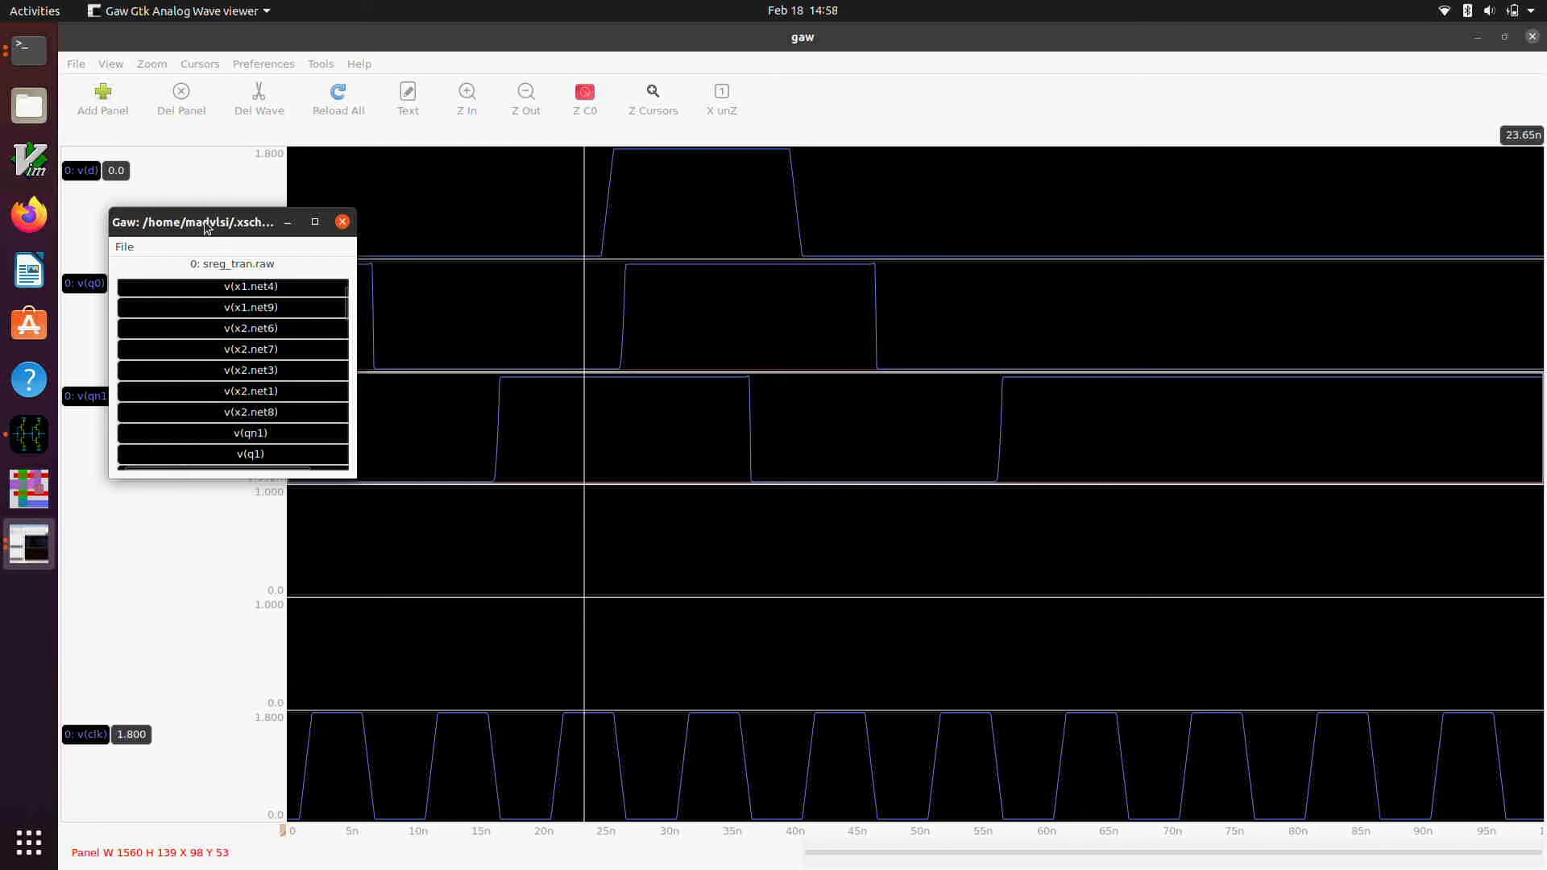
pyautogui.moveTo(206, 226); pyautogui.dragTo(234, 227)
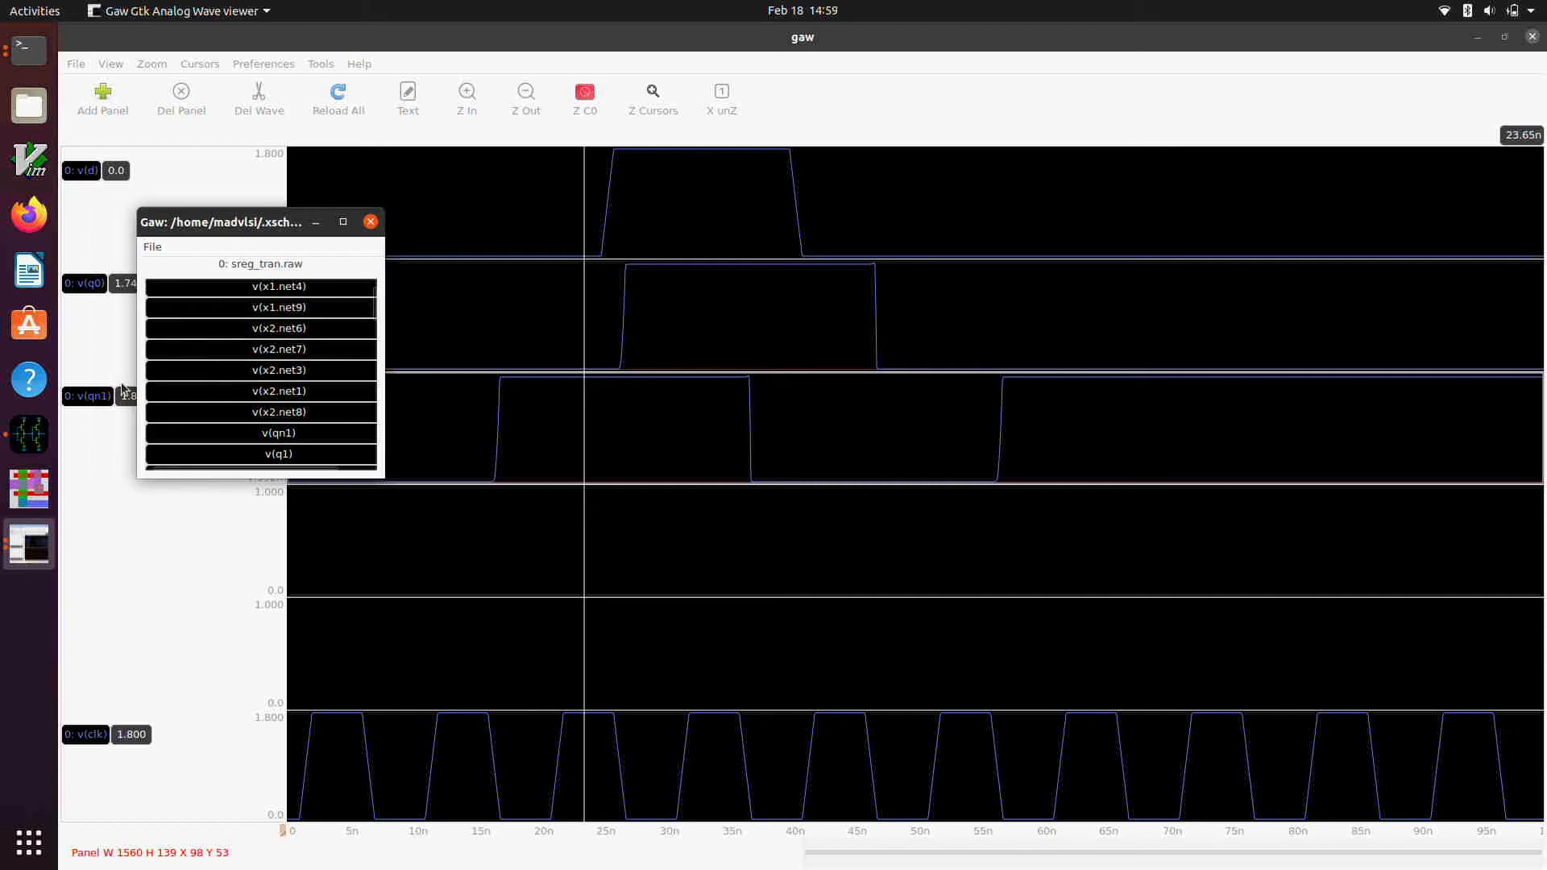
pyautogui.rightClick(94, 398)
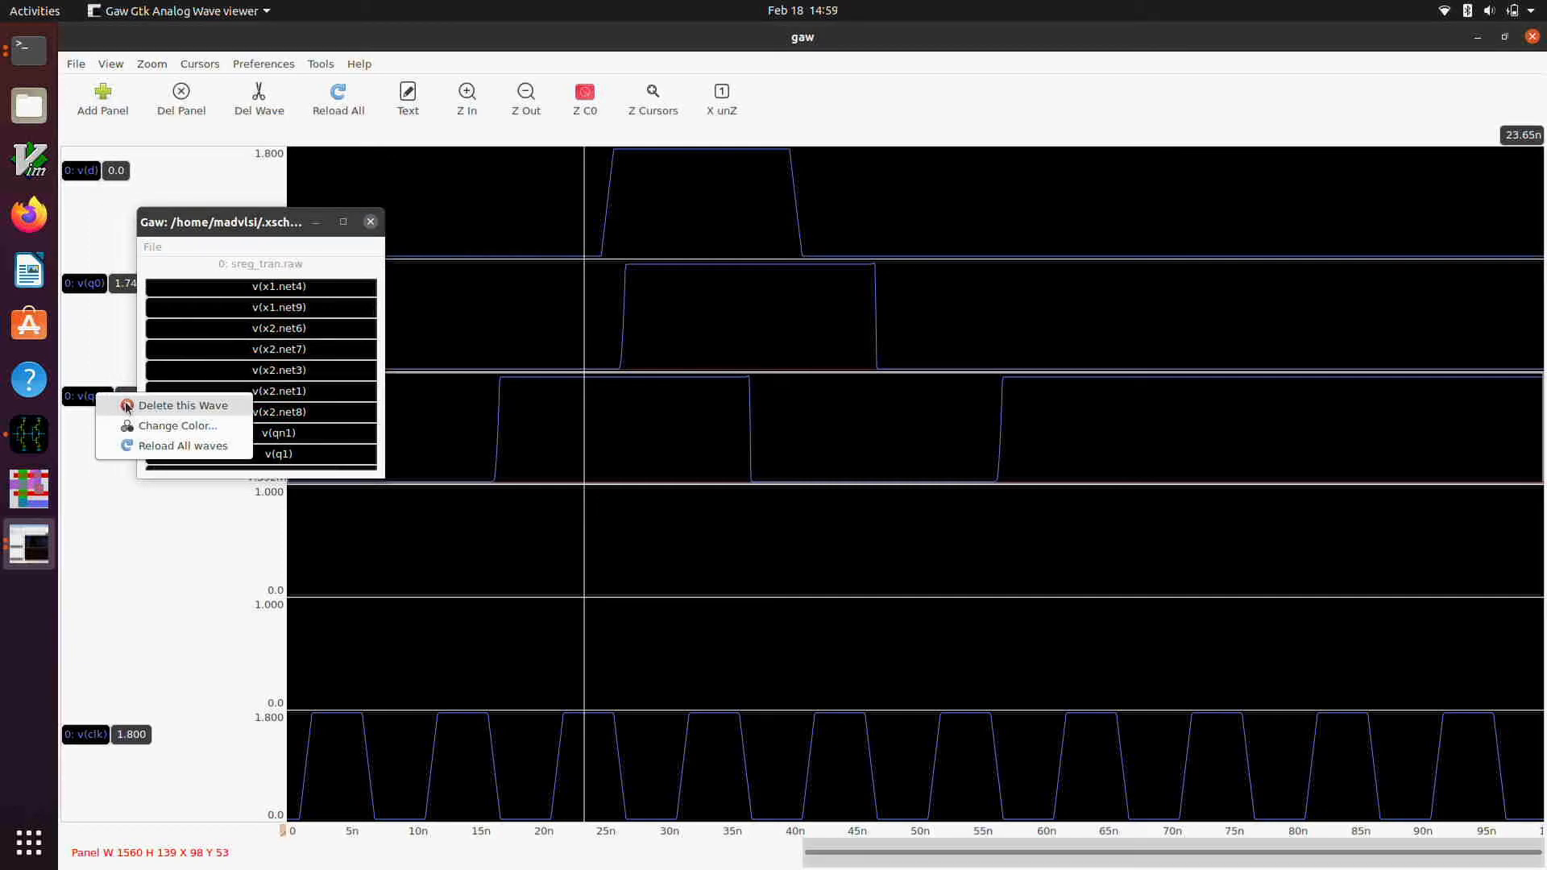
pyautogui.click(127, 407)
# Plot v(q1) in the third waveform panel and v(q2) in the fourth.
pyautogui.click(528, 424)
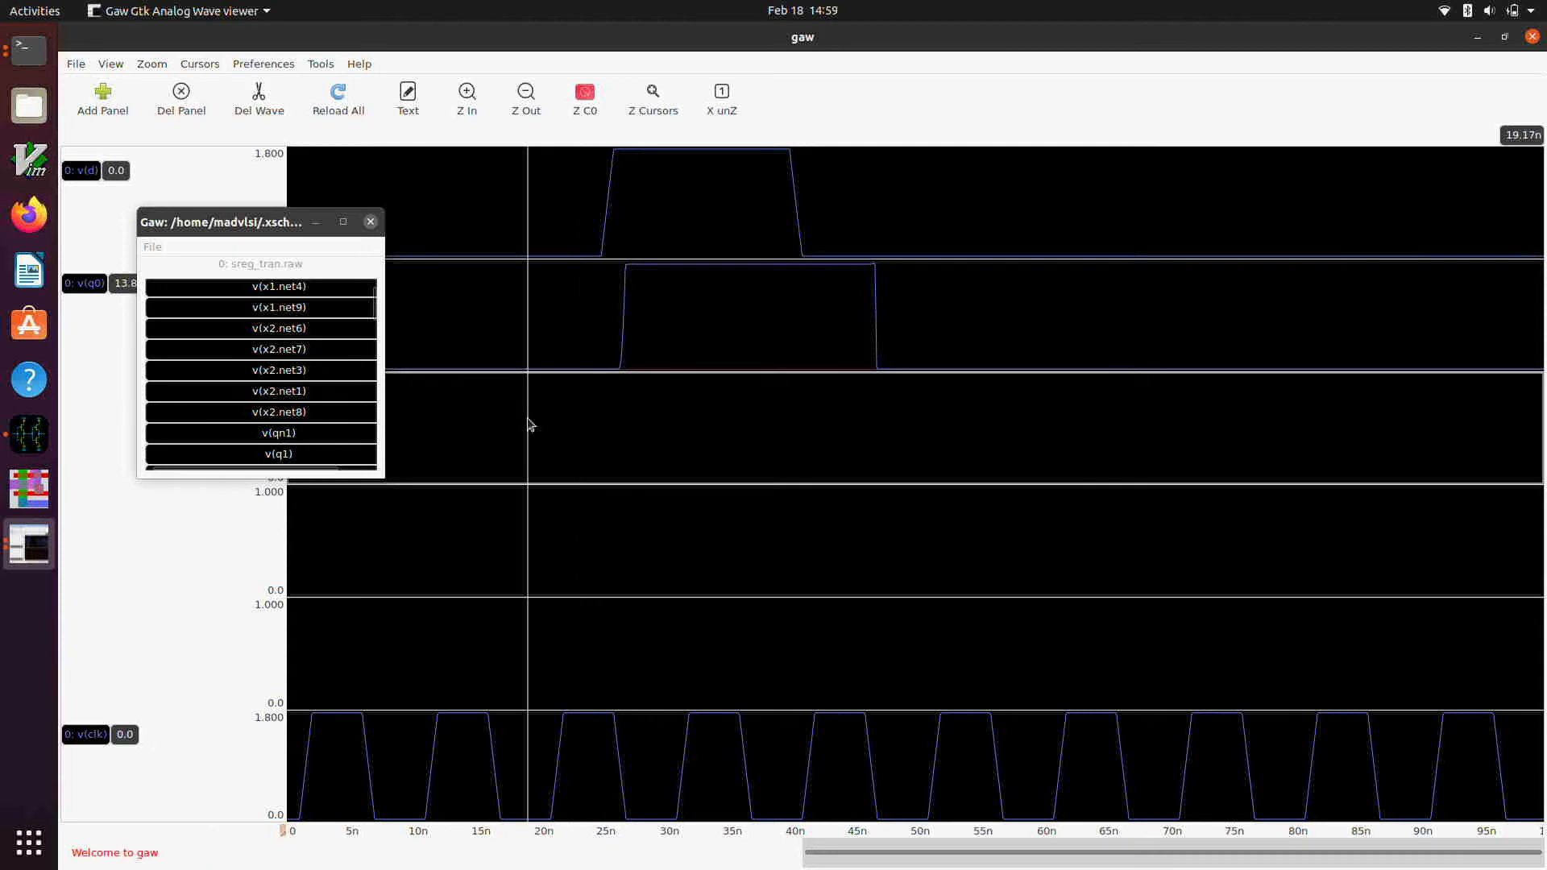
pyautogui.click(329, 457)
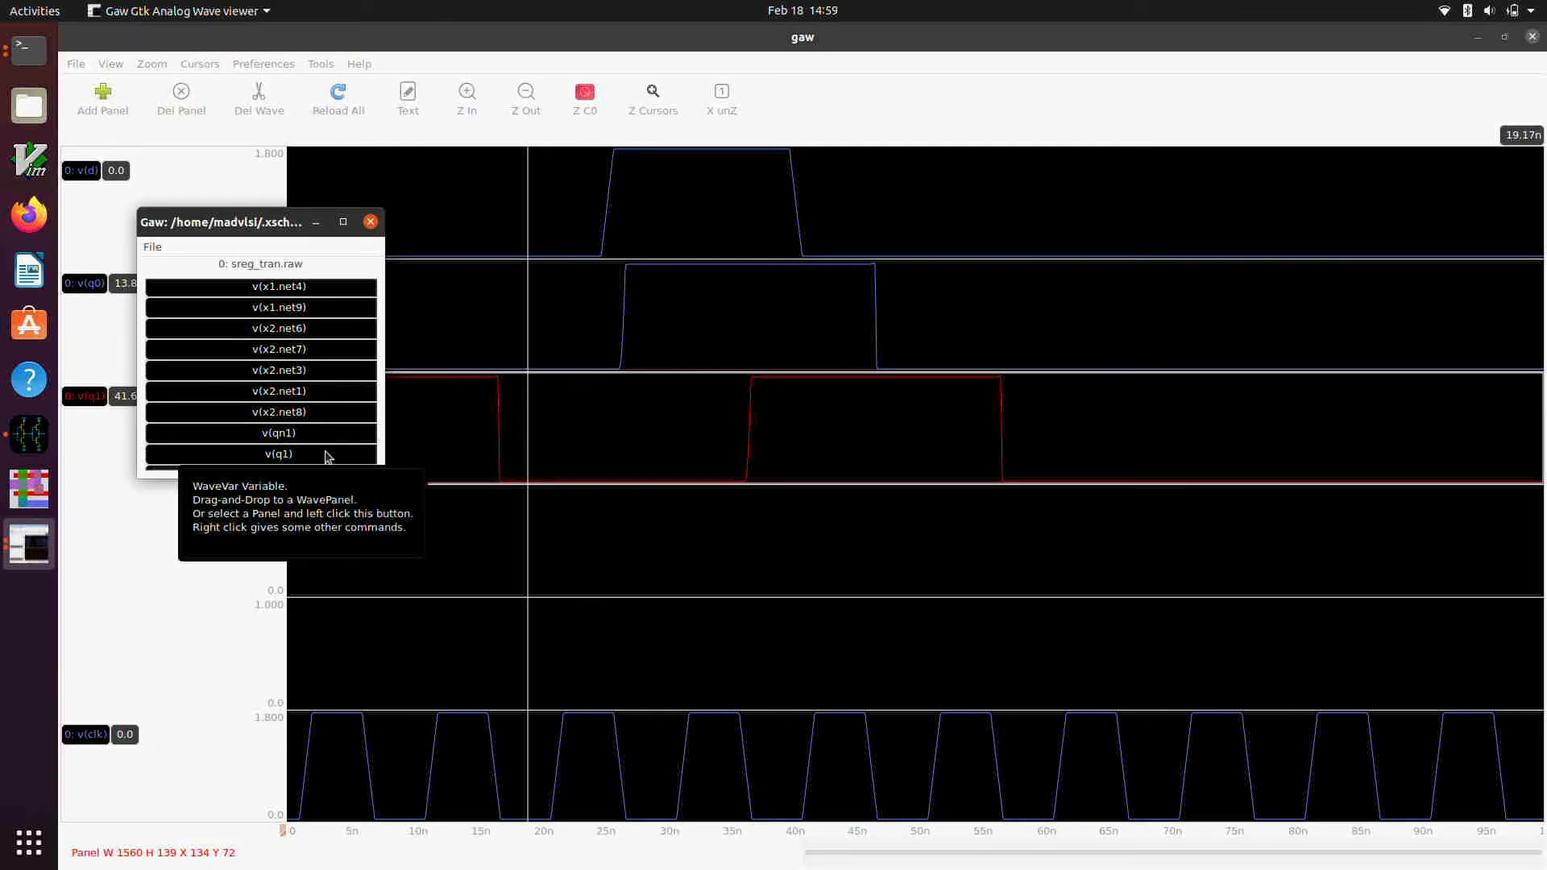
pyautogui.click(453, 575)
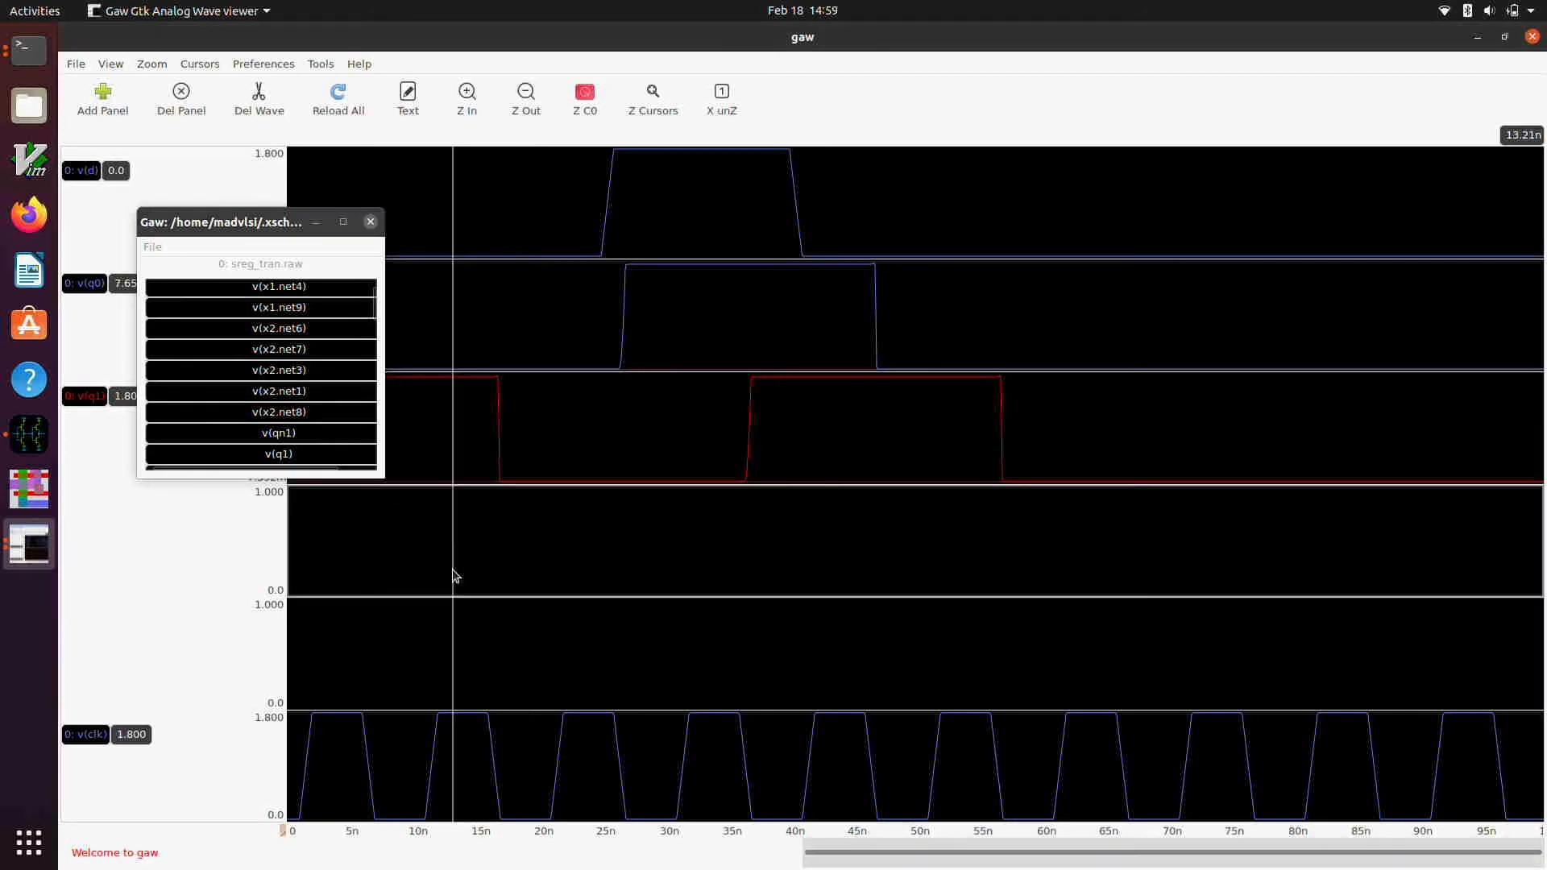
pyautogui.scroll(-3, 355, 453)
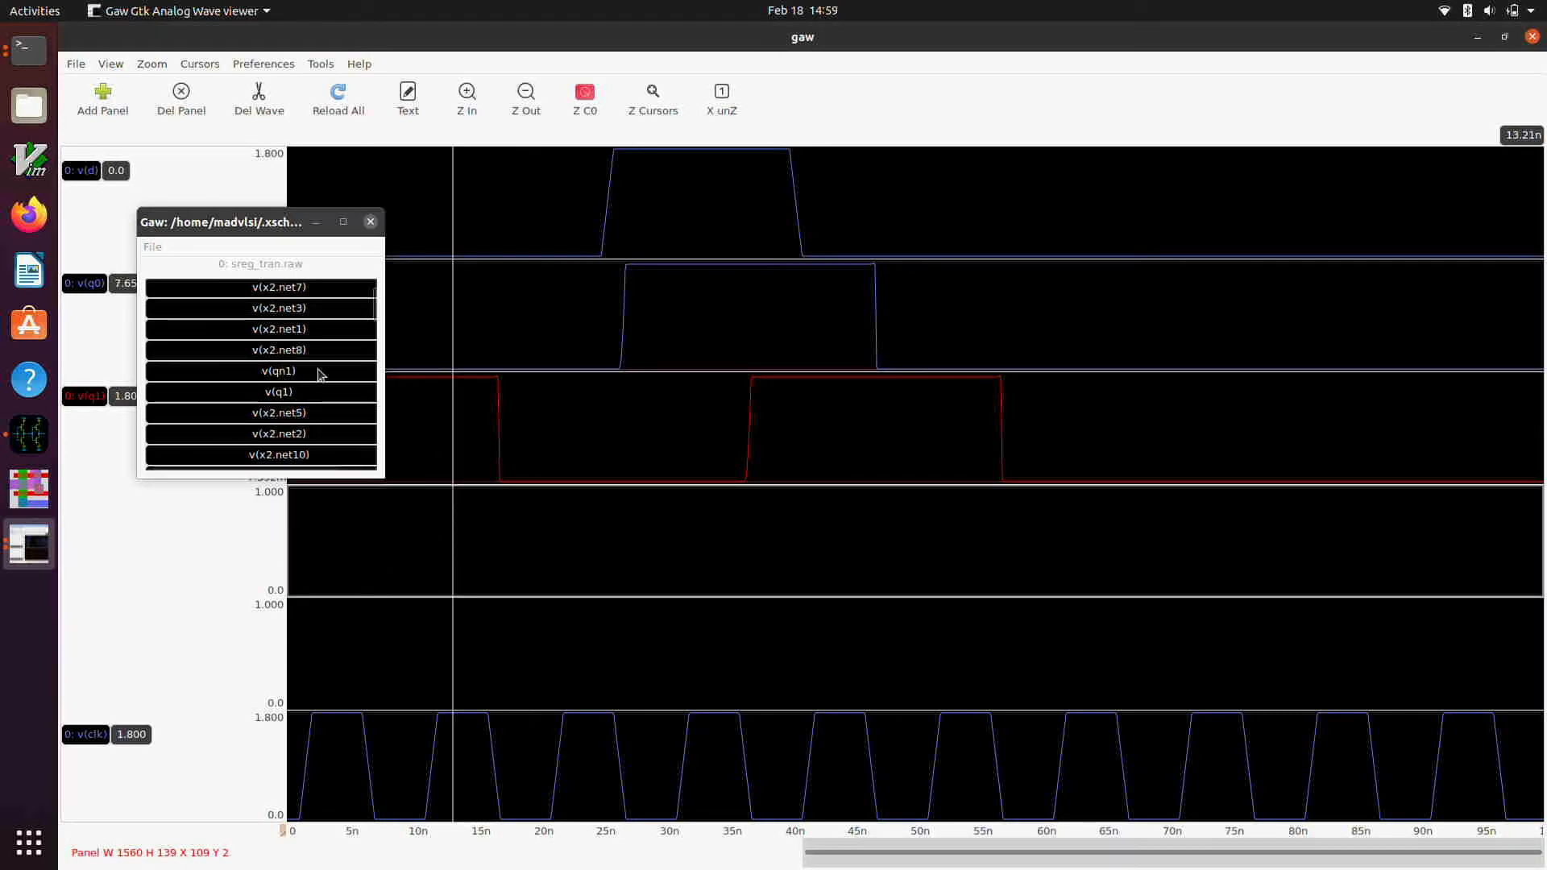
pyautogui.scroll(-4, 299, 347)
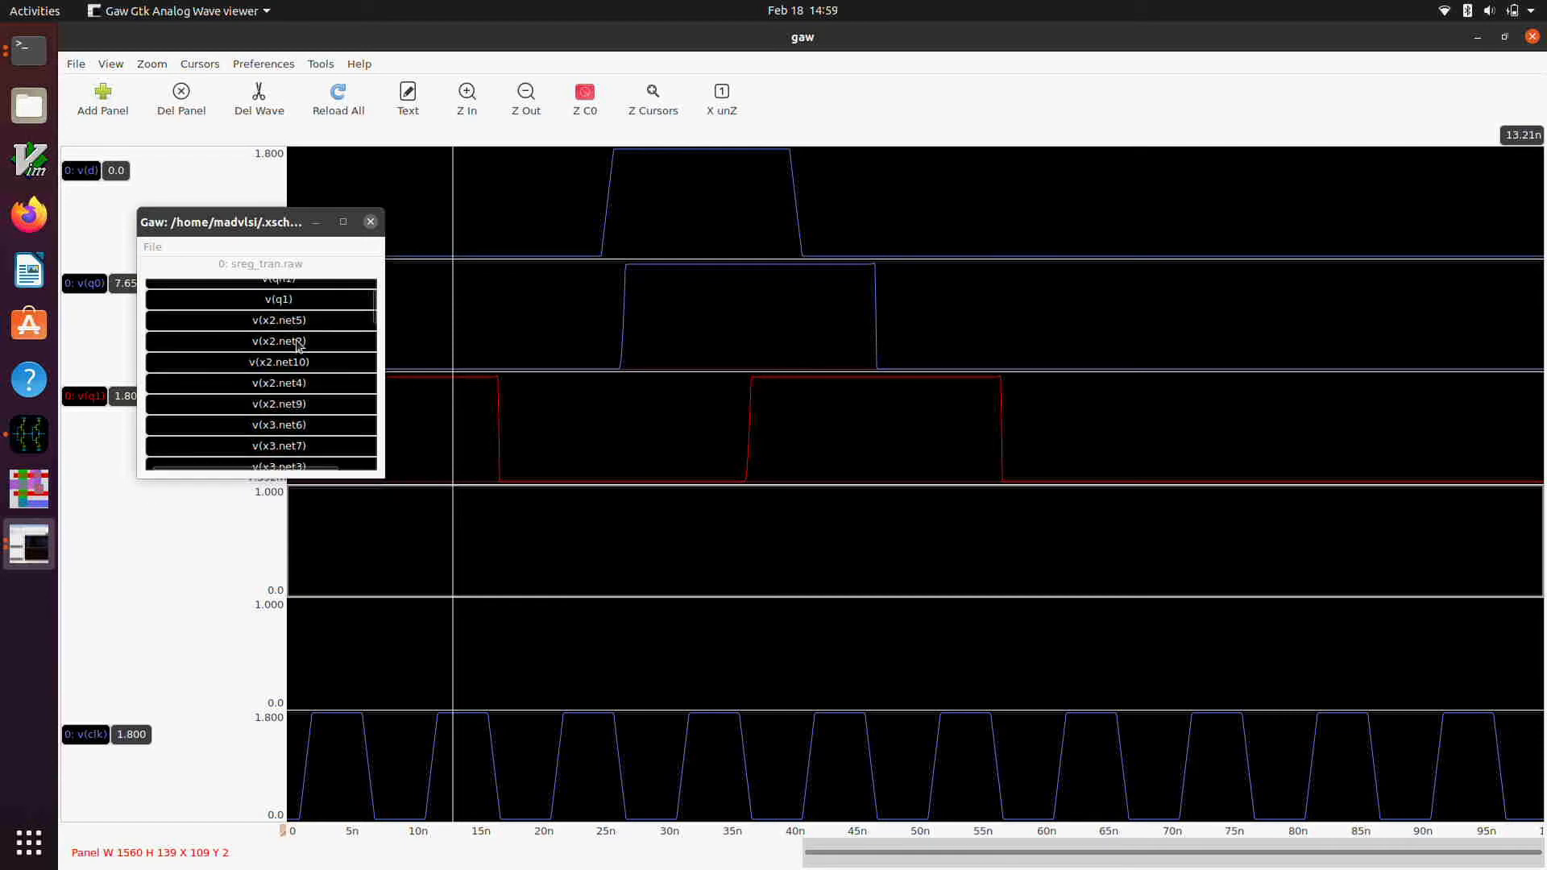
pyautogui.scroll(-6, 302, 344)
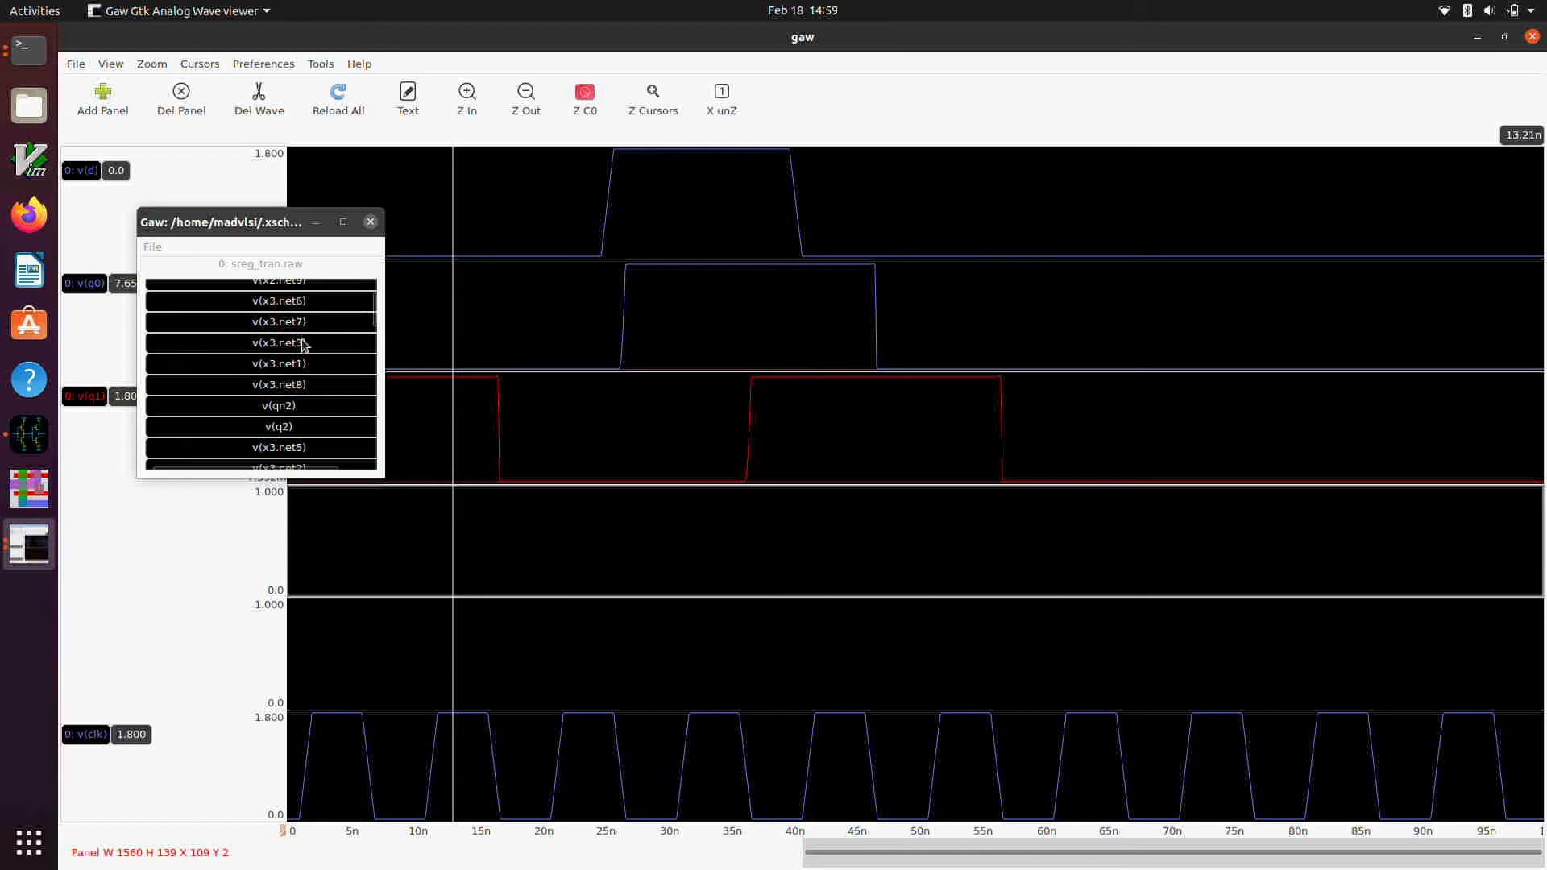
pyautogui.click(322, 428)
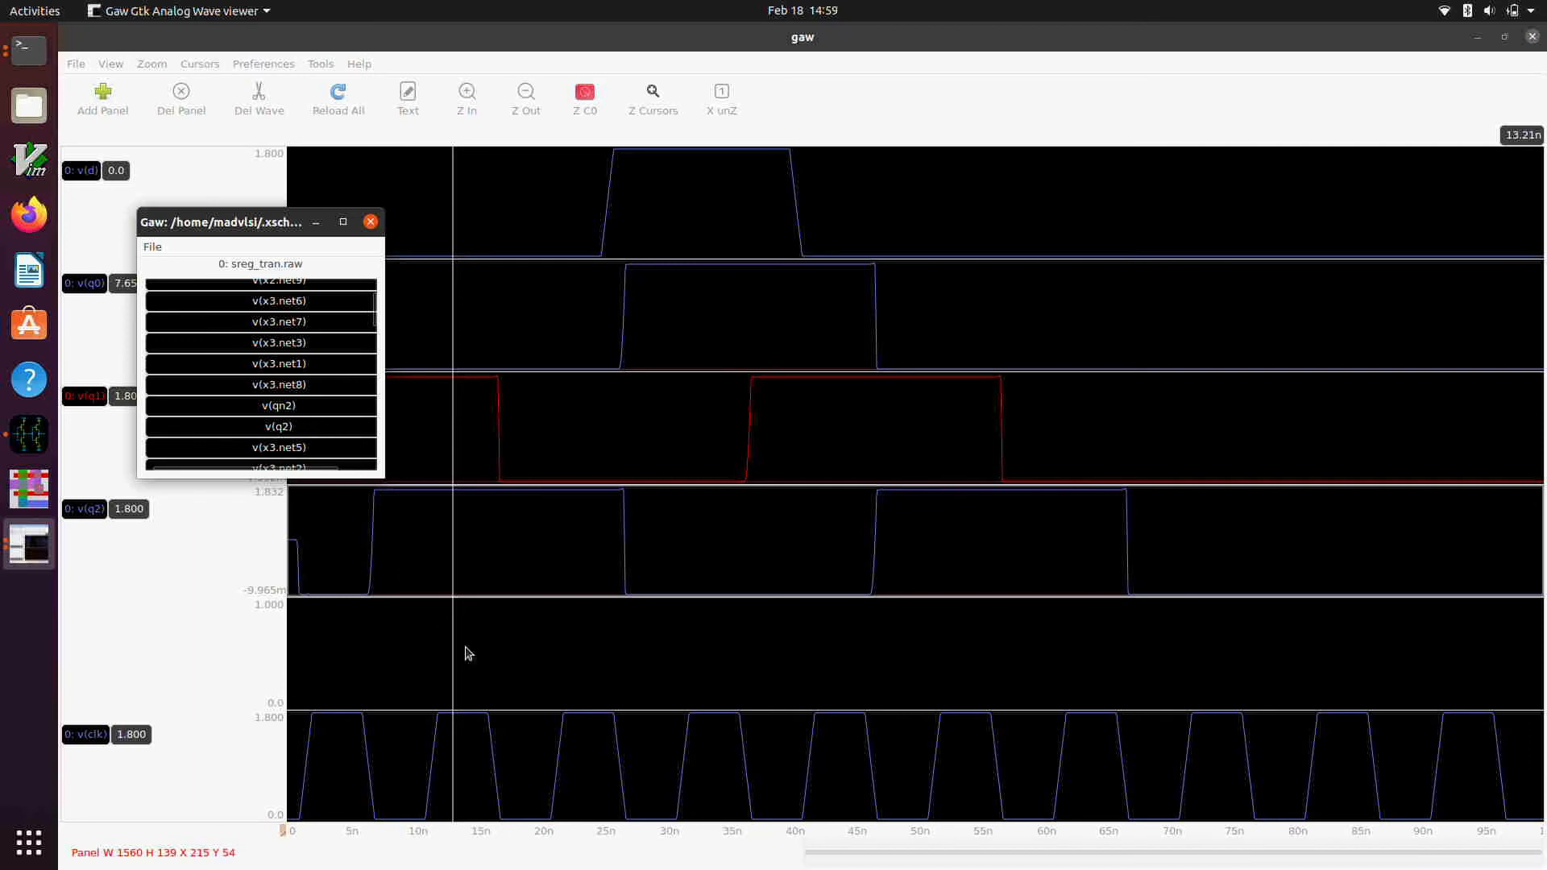
# Plot v(q3) in the empty fifth waveform panel, just above v(clk).
pyautogui.click(509, 663)
pyautogui.scroll(-9, 342, 421)
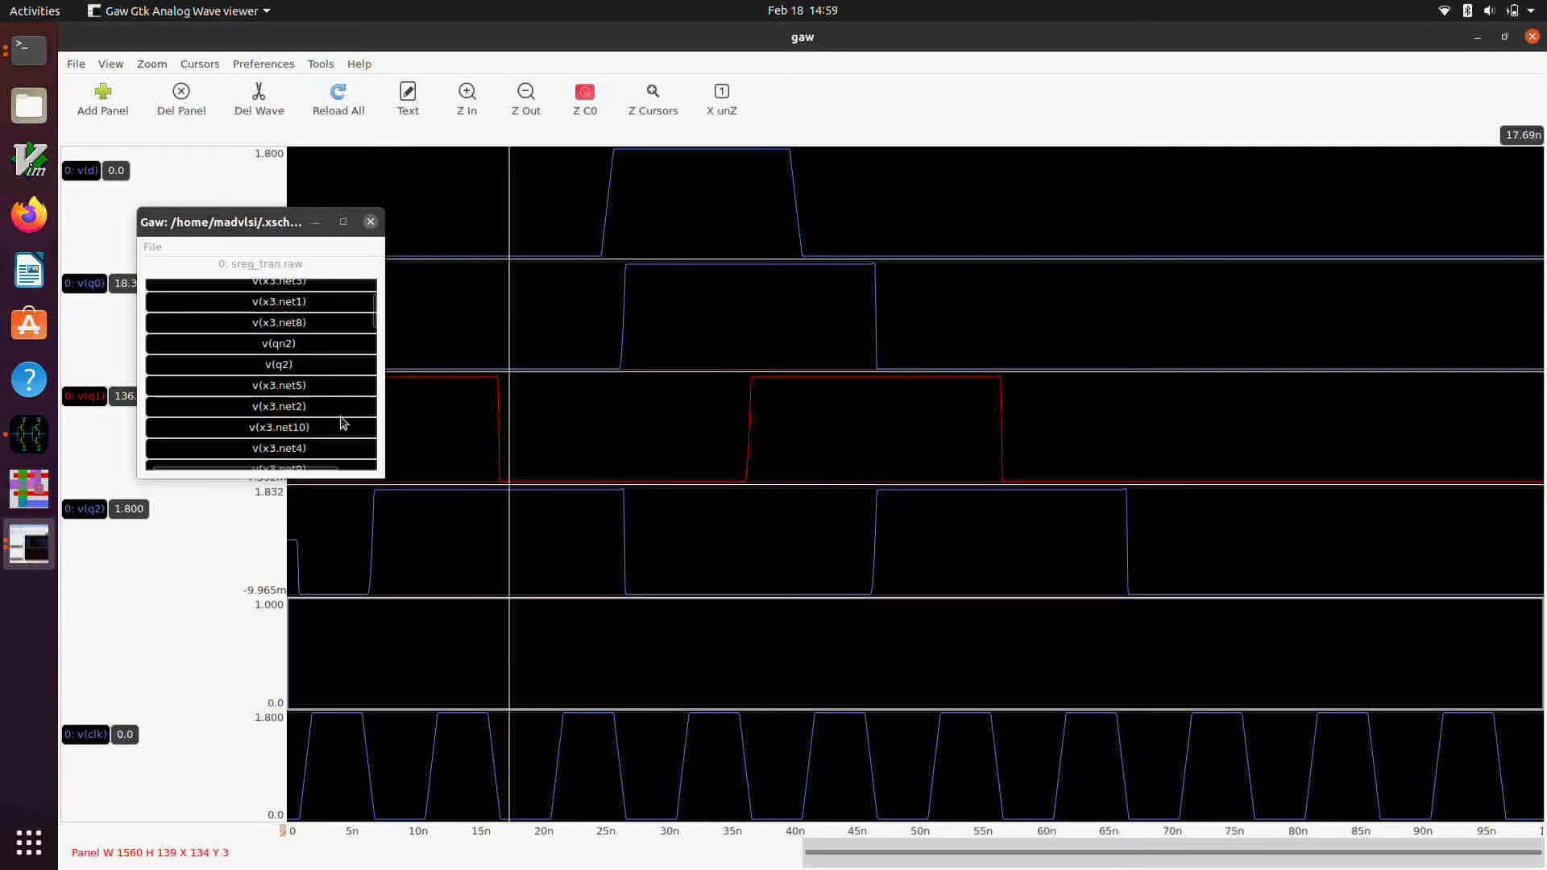
pyautogui.scroll(-3, 343, 422)
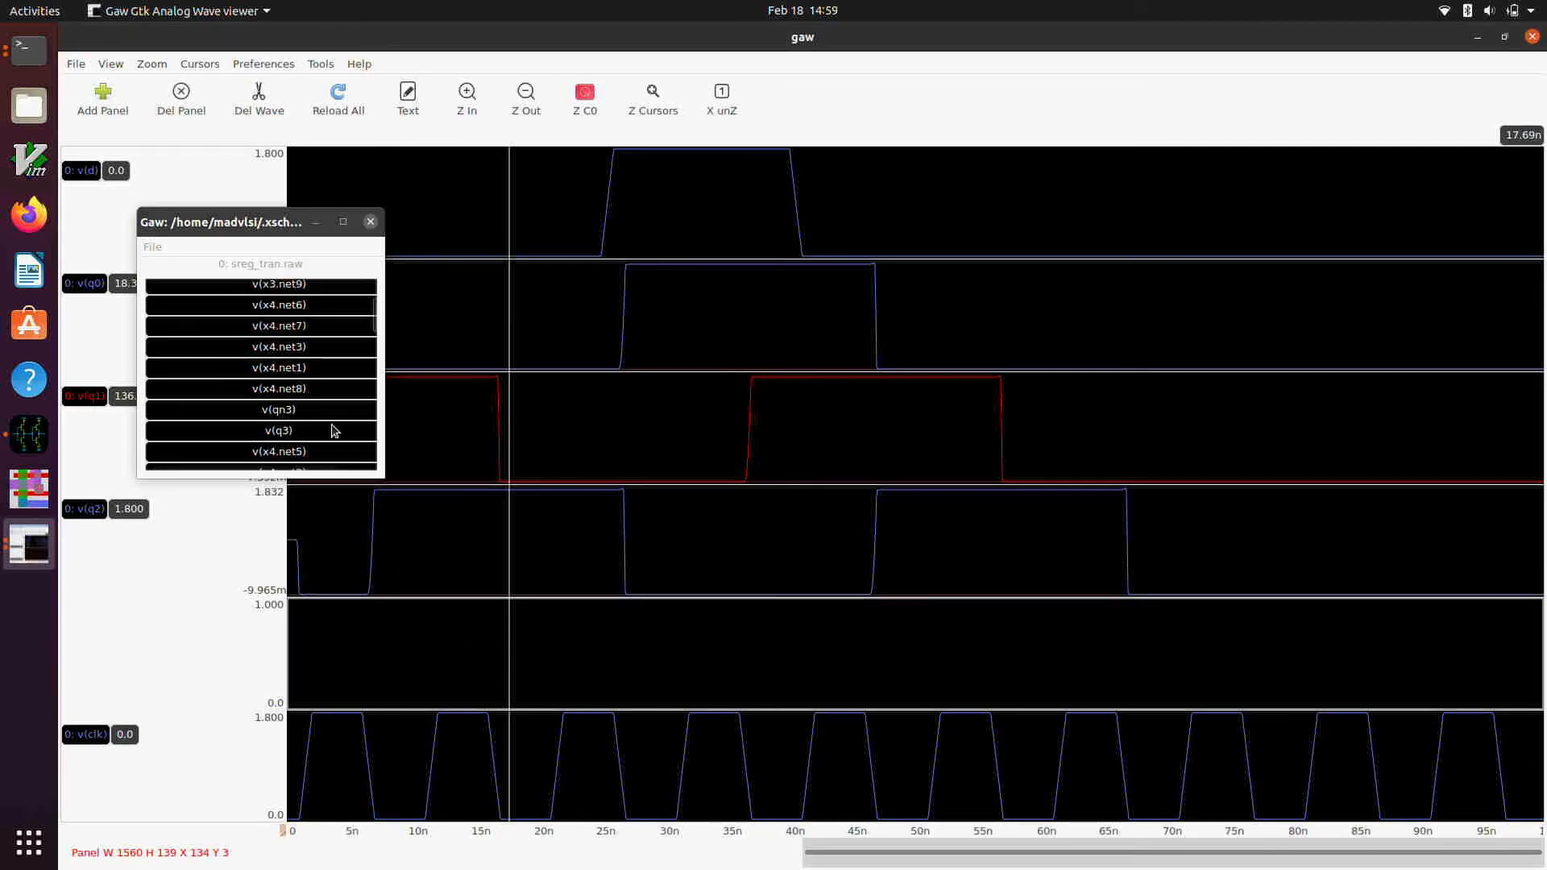
pyautogui.click(333, 432)
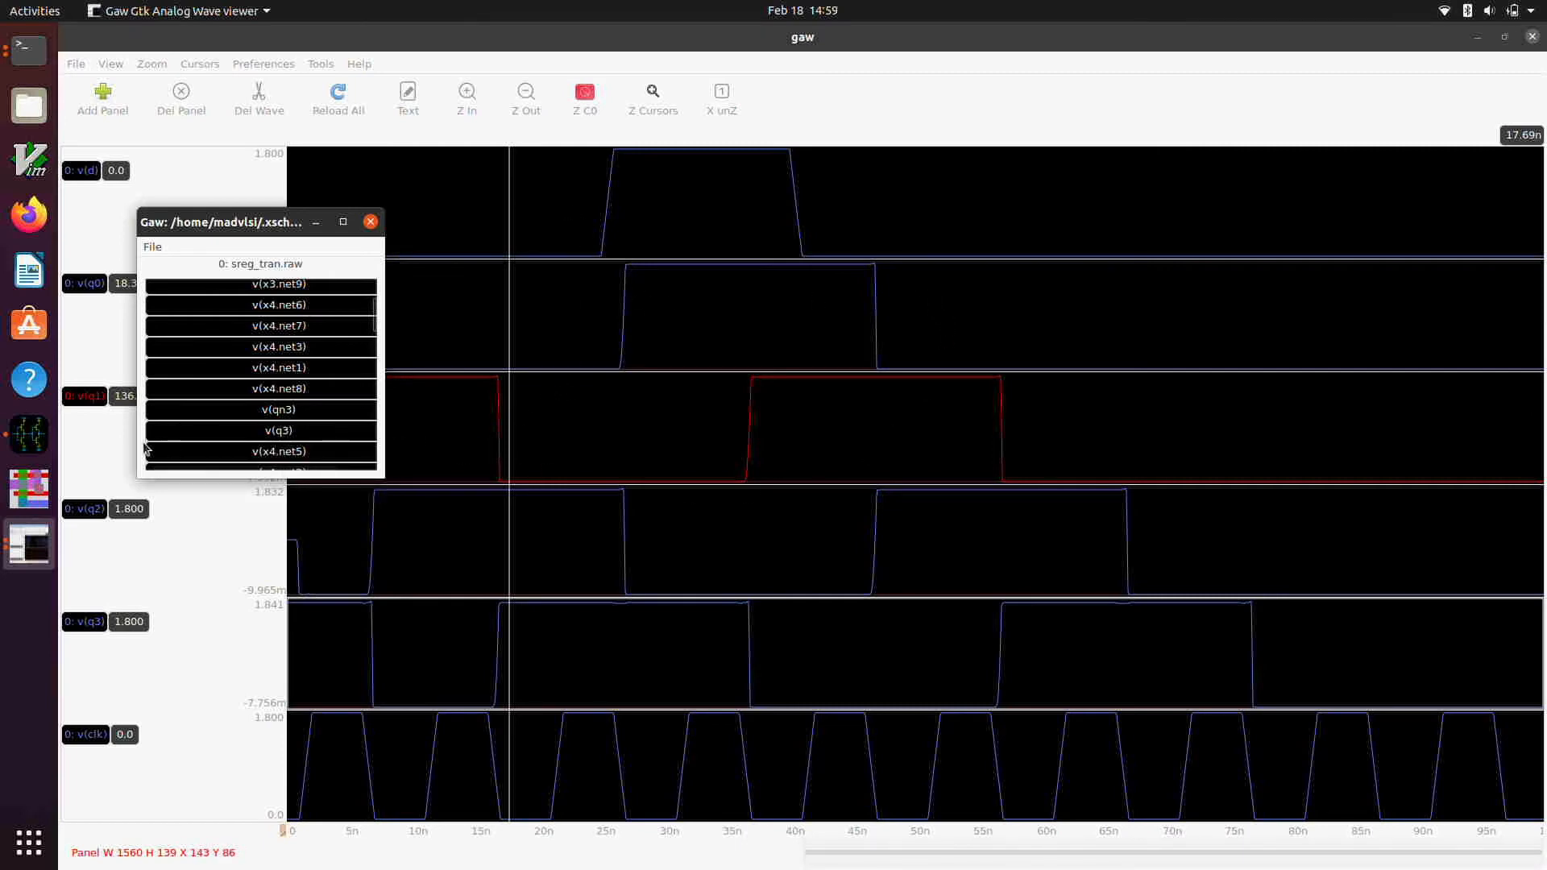
# Change the v(q1) wave's colour to the dark blue swatch.
pyautogui.click(84, 401)
pyautogui.rightClick(84, 400)
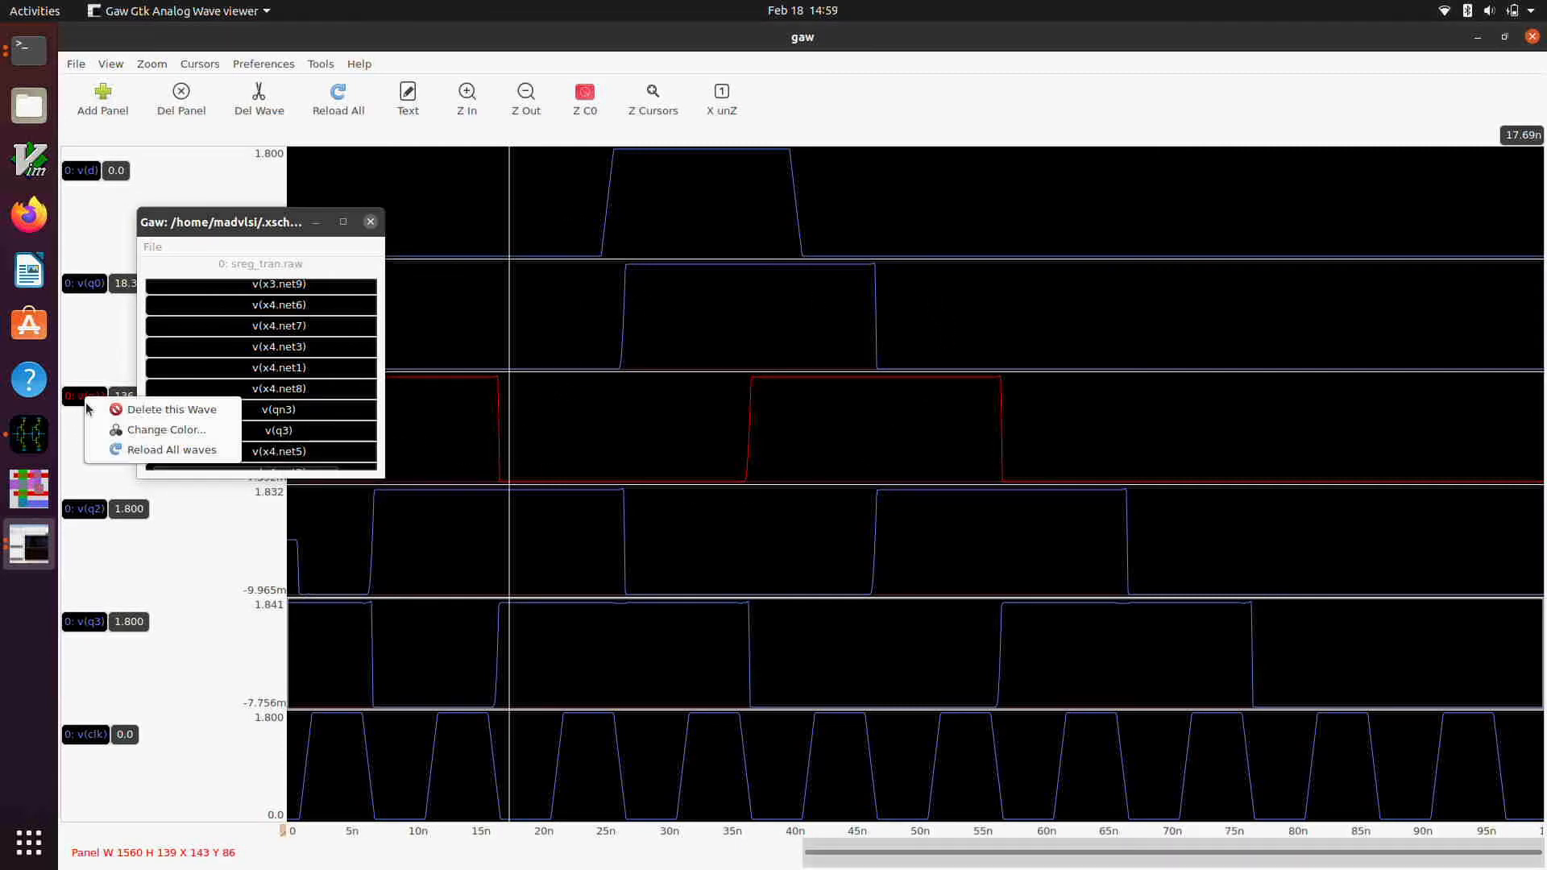
pyautogui.click(121, 433)
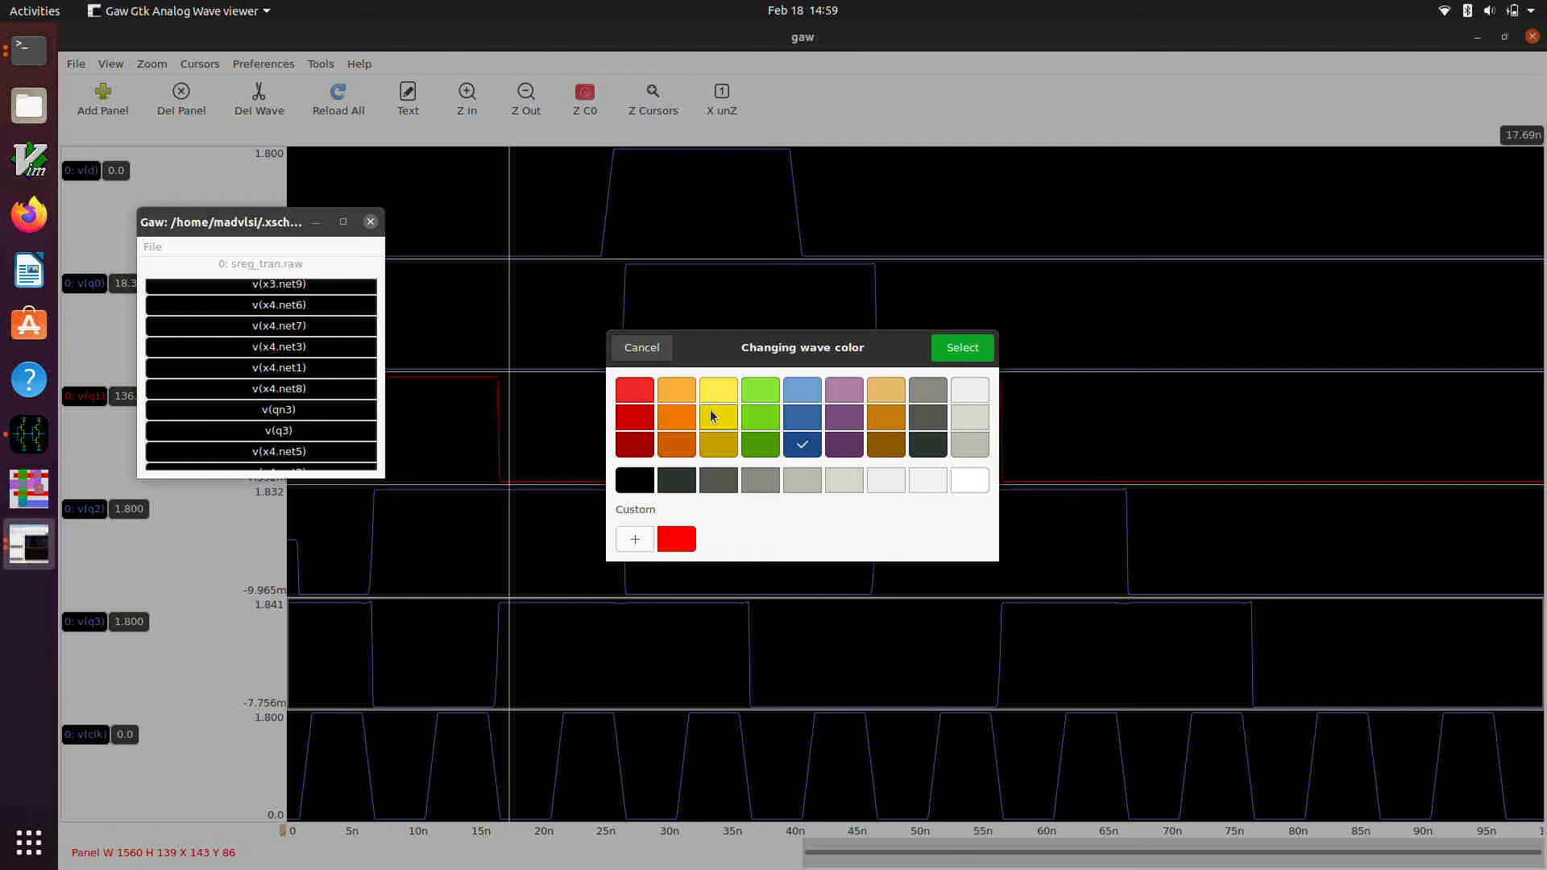
pyautogui.click(950, 347)
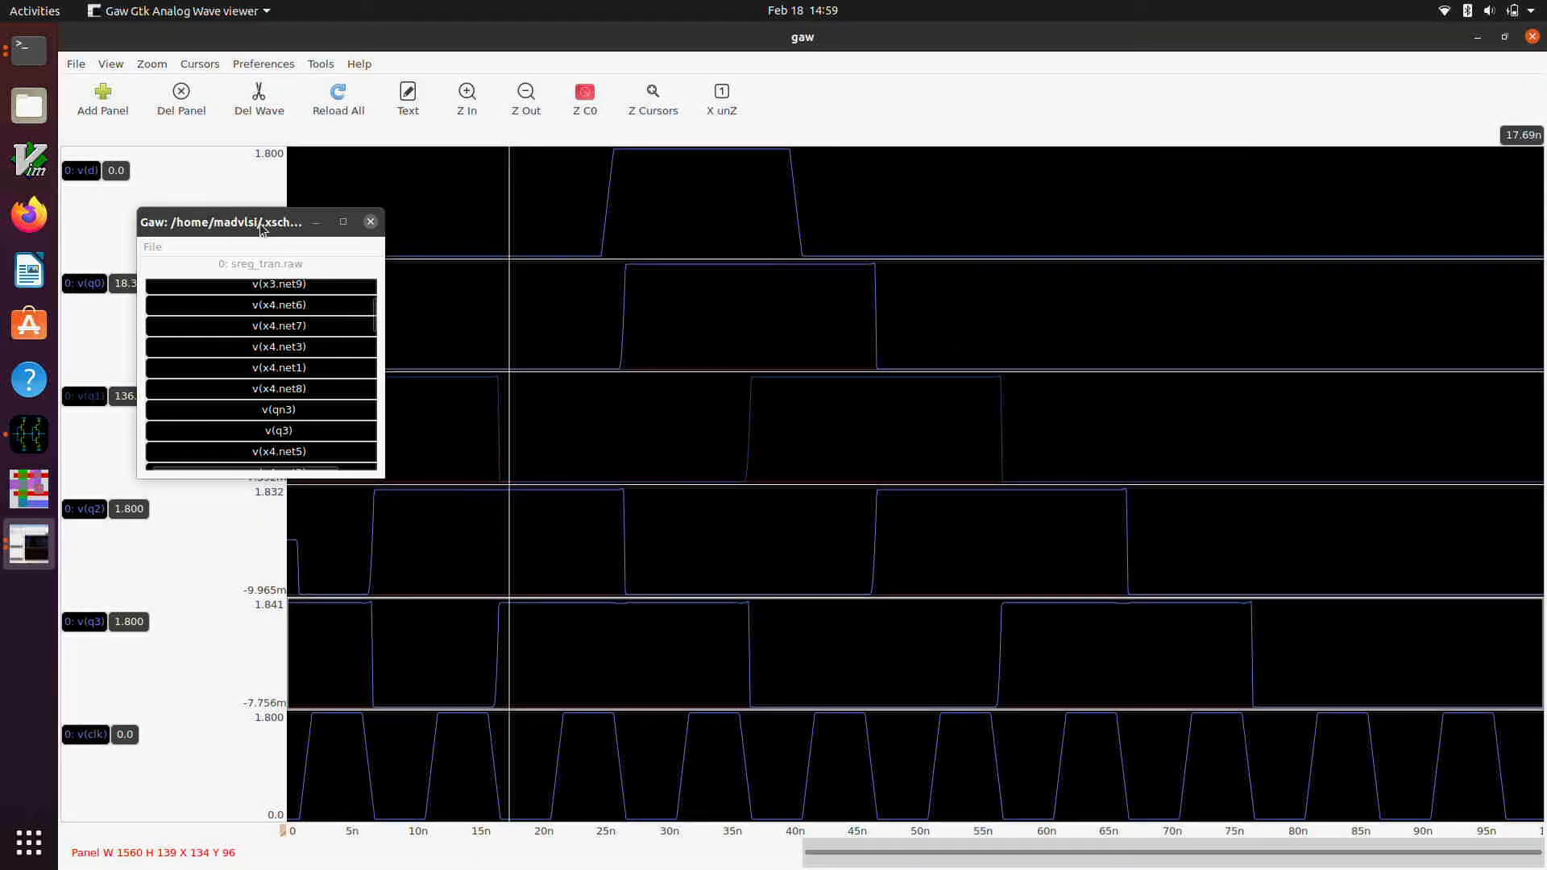
# Close the sreg_tran.raw signal list and the gaw plot window to return to the xschem schematic.
pyautogui.click(370, 221)
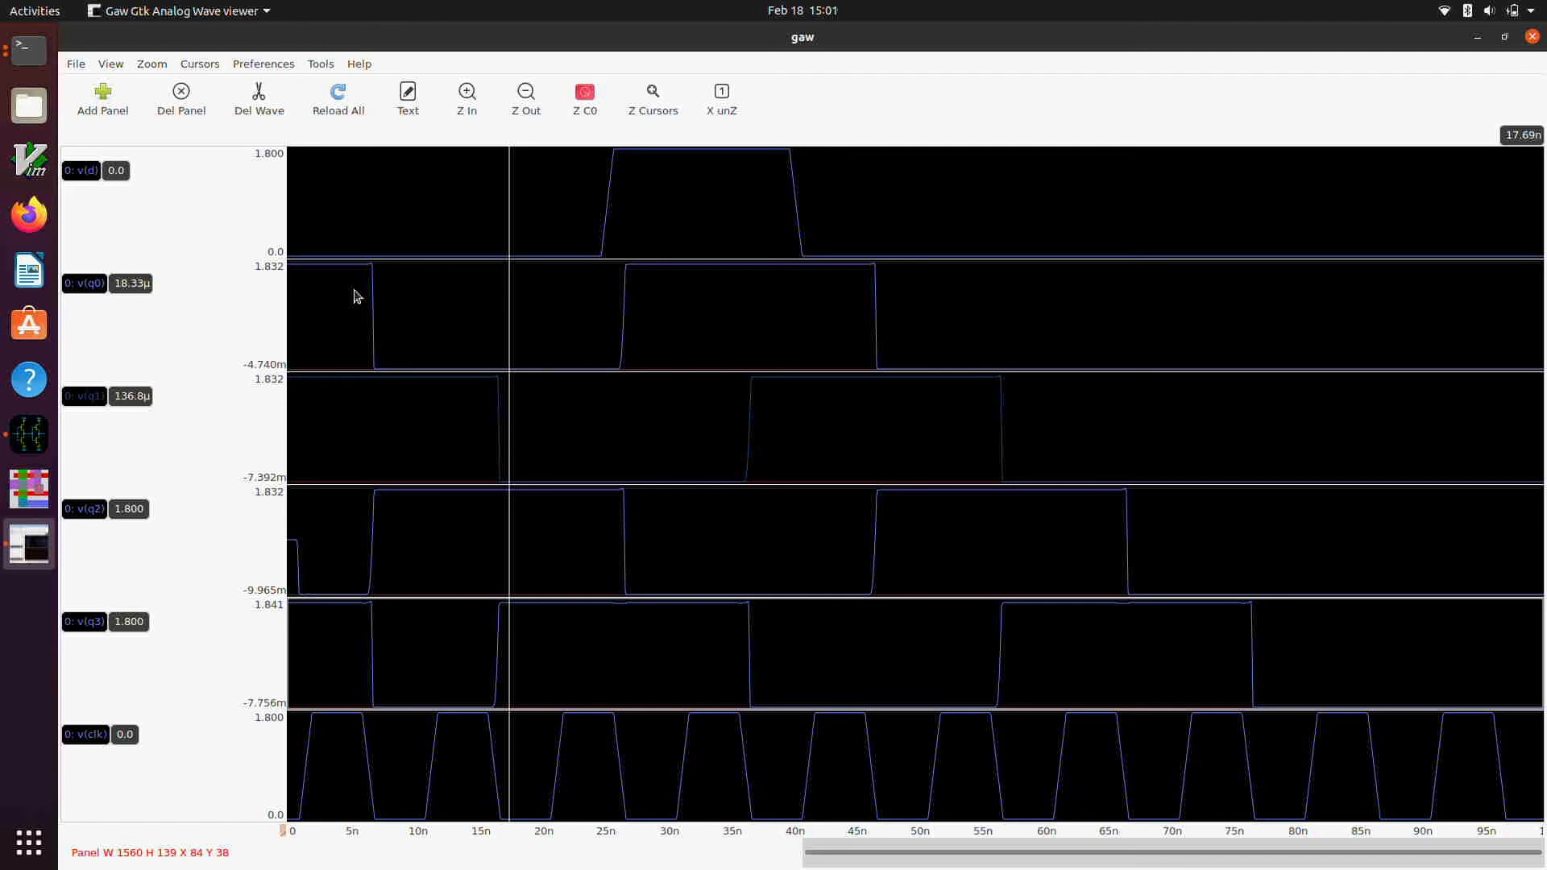
pyautogui.click(1532, 37)
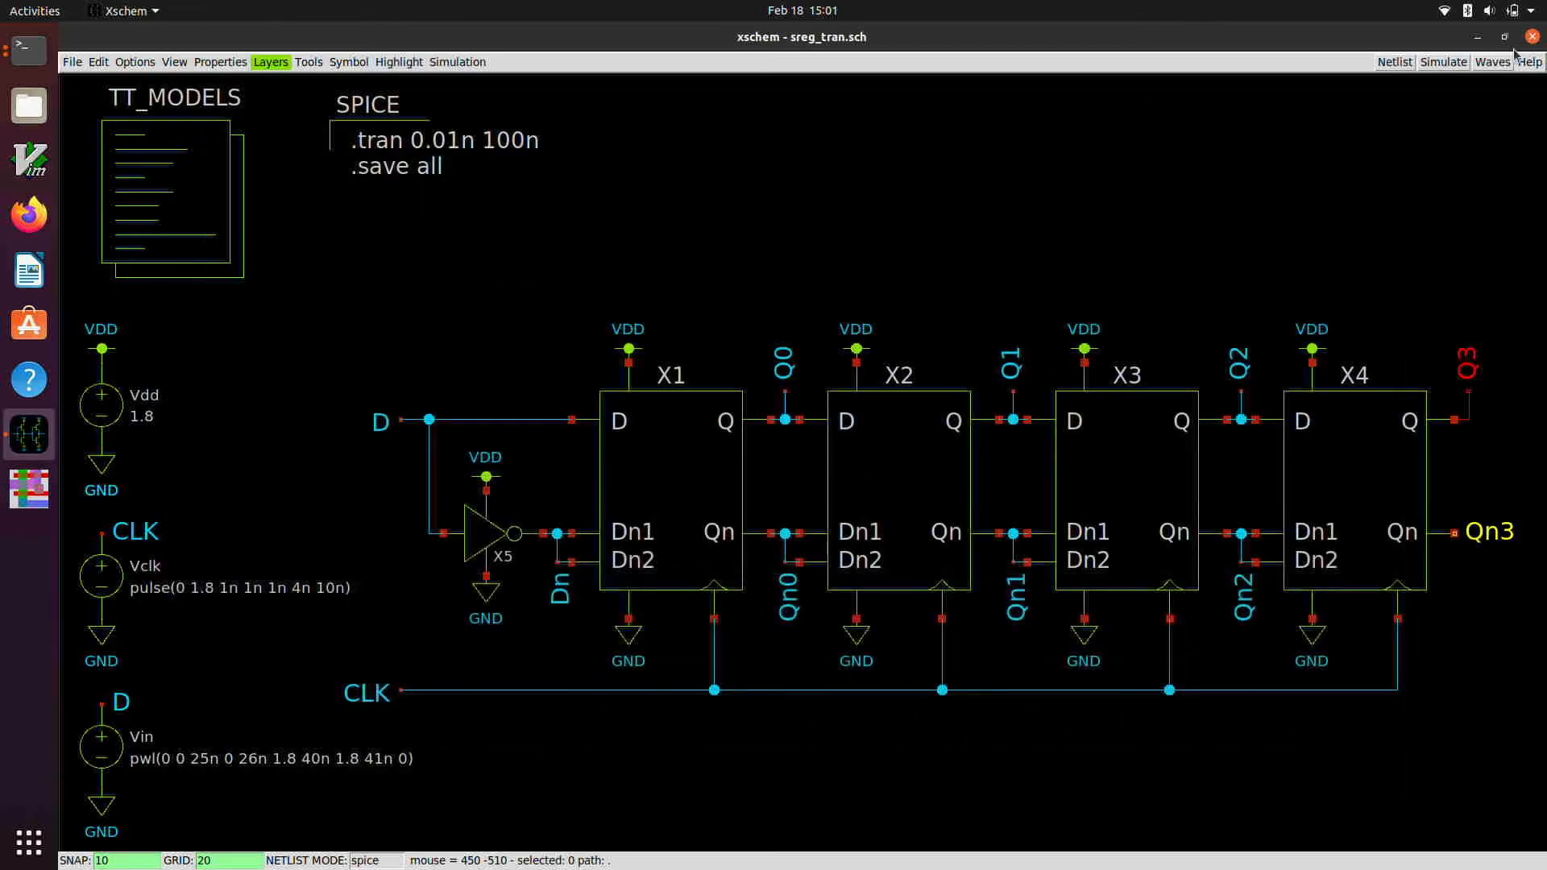
# Add the line ".ic v(Q0)=0 v(Q1)=0 v(Q2)=0 v(Q3)=0" above .tran in the SPICE code block and save the sreg_tran schematic.
pyautogui.doubleClick(406, 158)
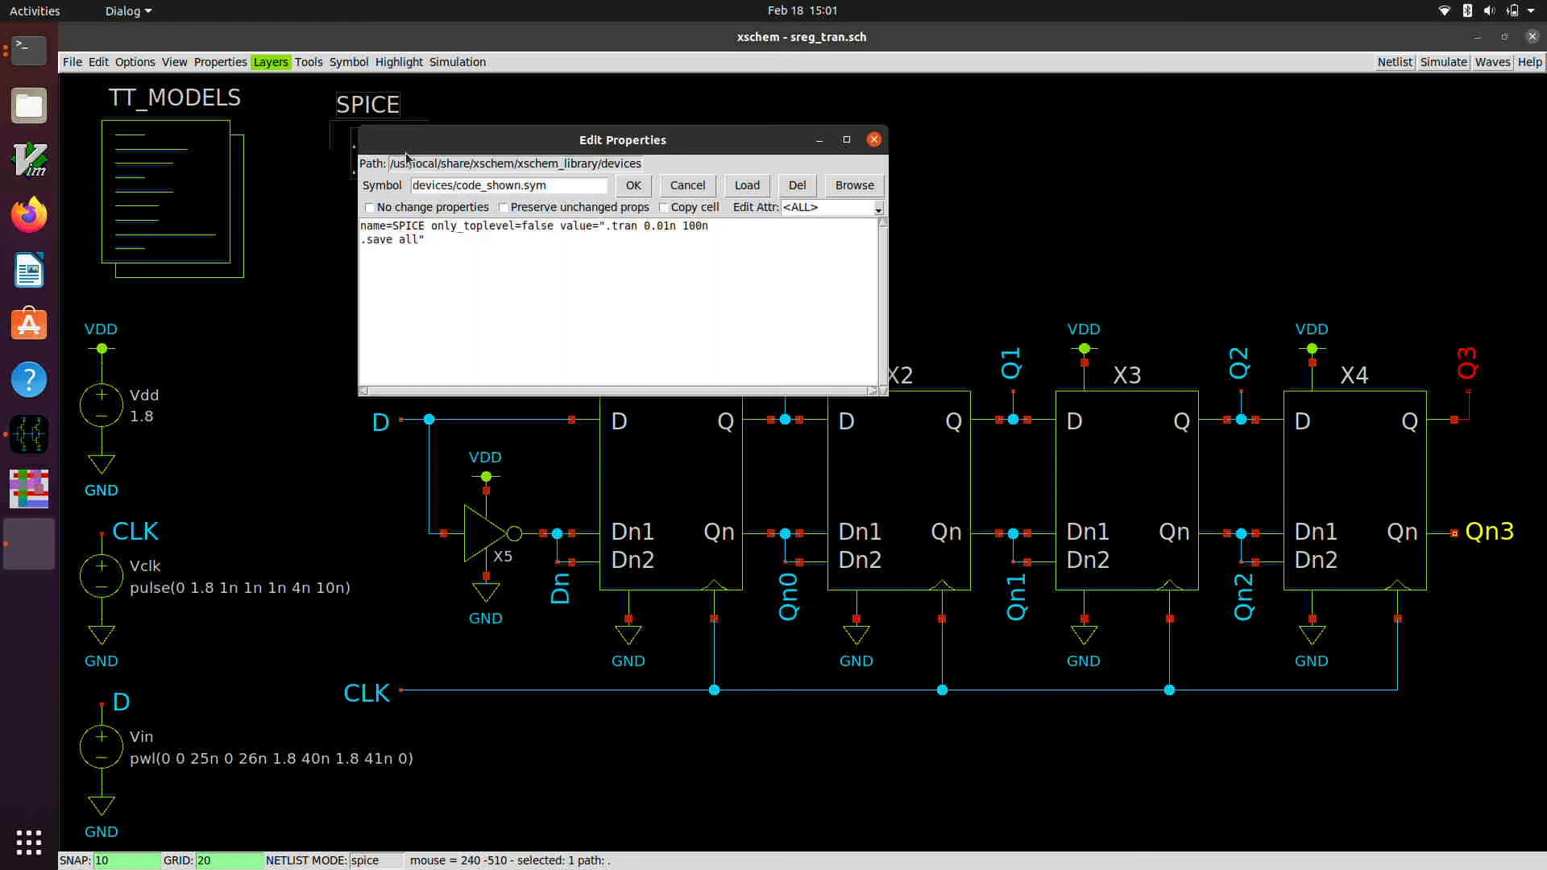
pyautogui.click(603, 227)
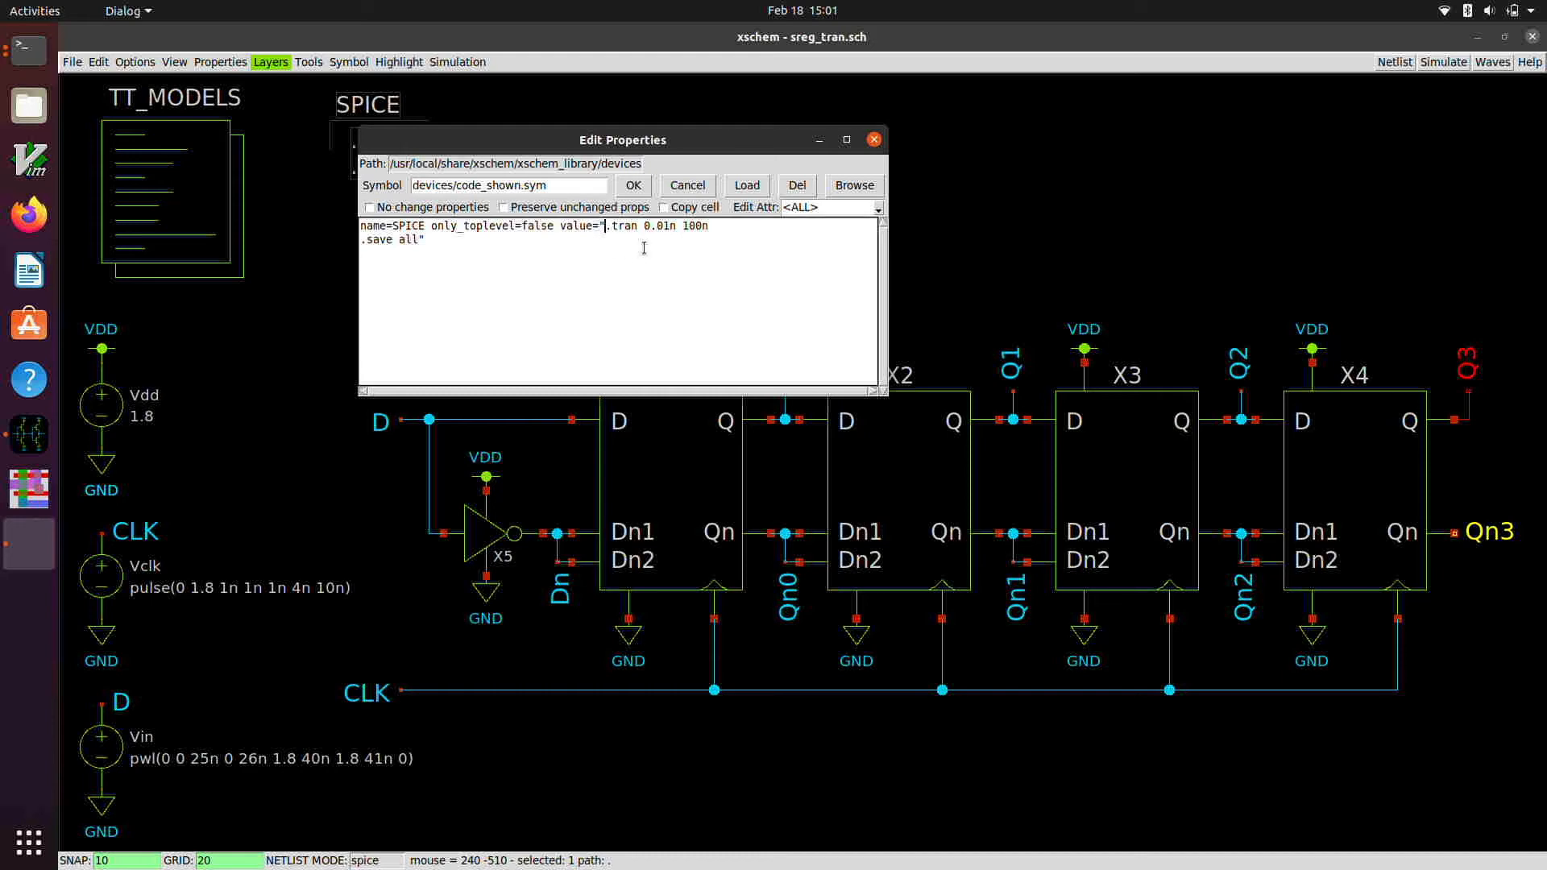
pyautogui.press('Return')
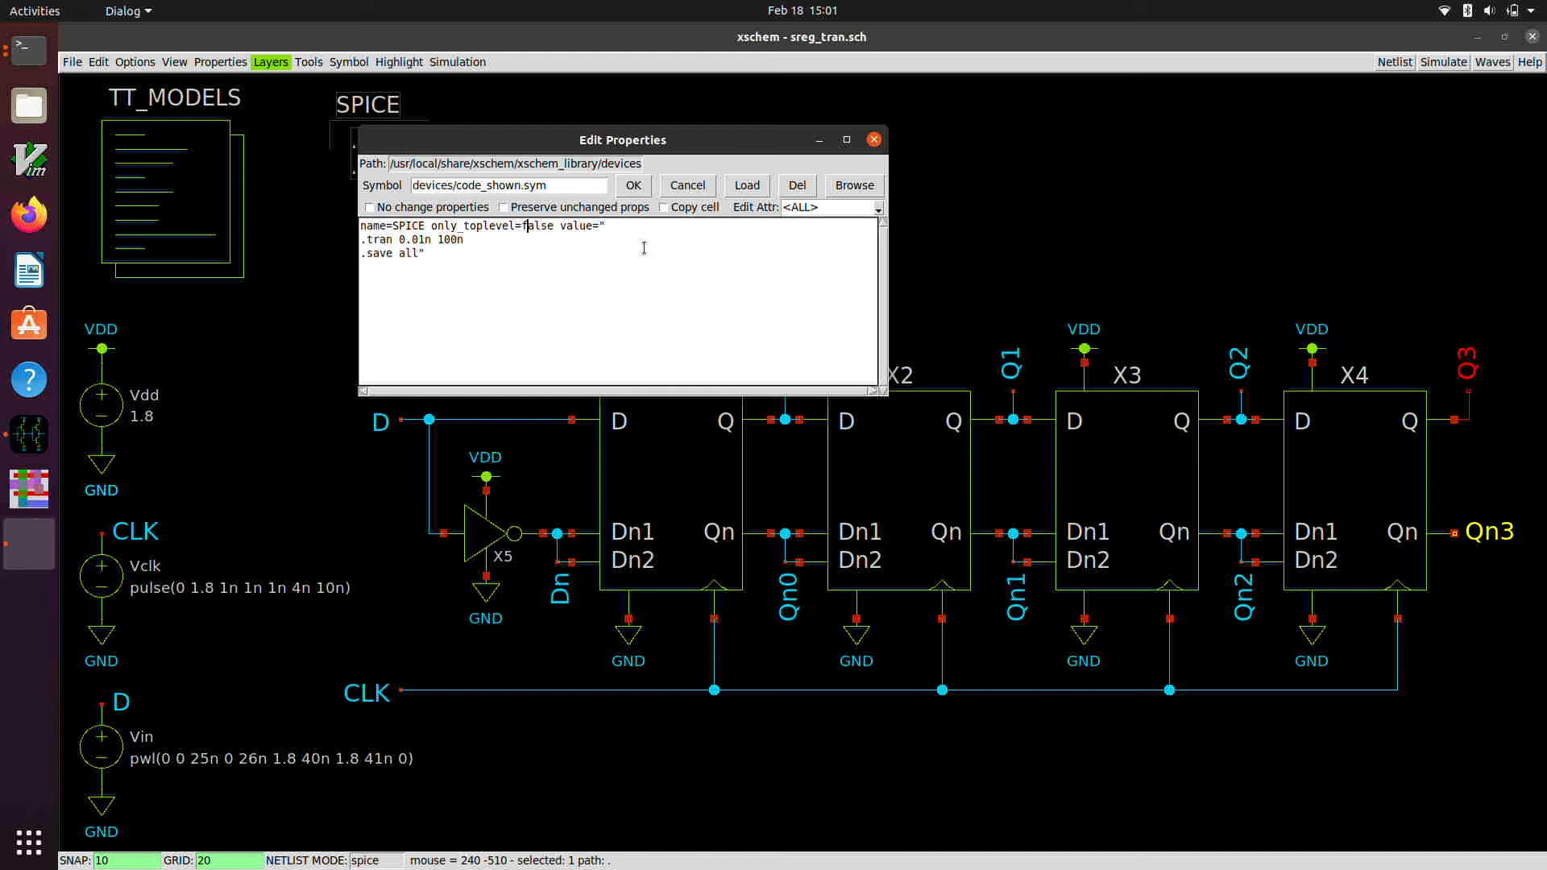
pyautogui.press('Right')
pyautogui.press('Right')
pyautogui.press('Right')
pyautogui.press('Right')
pyautogui.press('Right')
pyautogui.press('Right')
pyautogui.press('Right')
pyautogui.press('Right')
pyautogui.press('Right')
pyautogui.press('Right')
pyautogui.write('.ic v(Q0)=0 v(Q1)=0 v(Q')
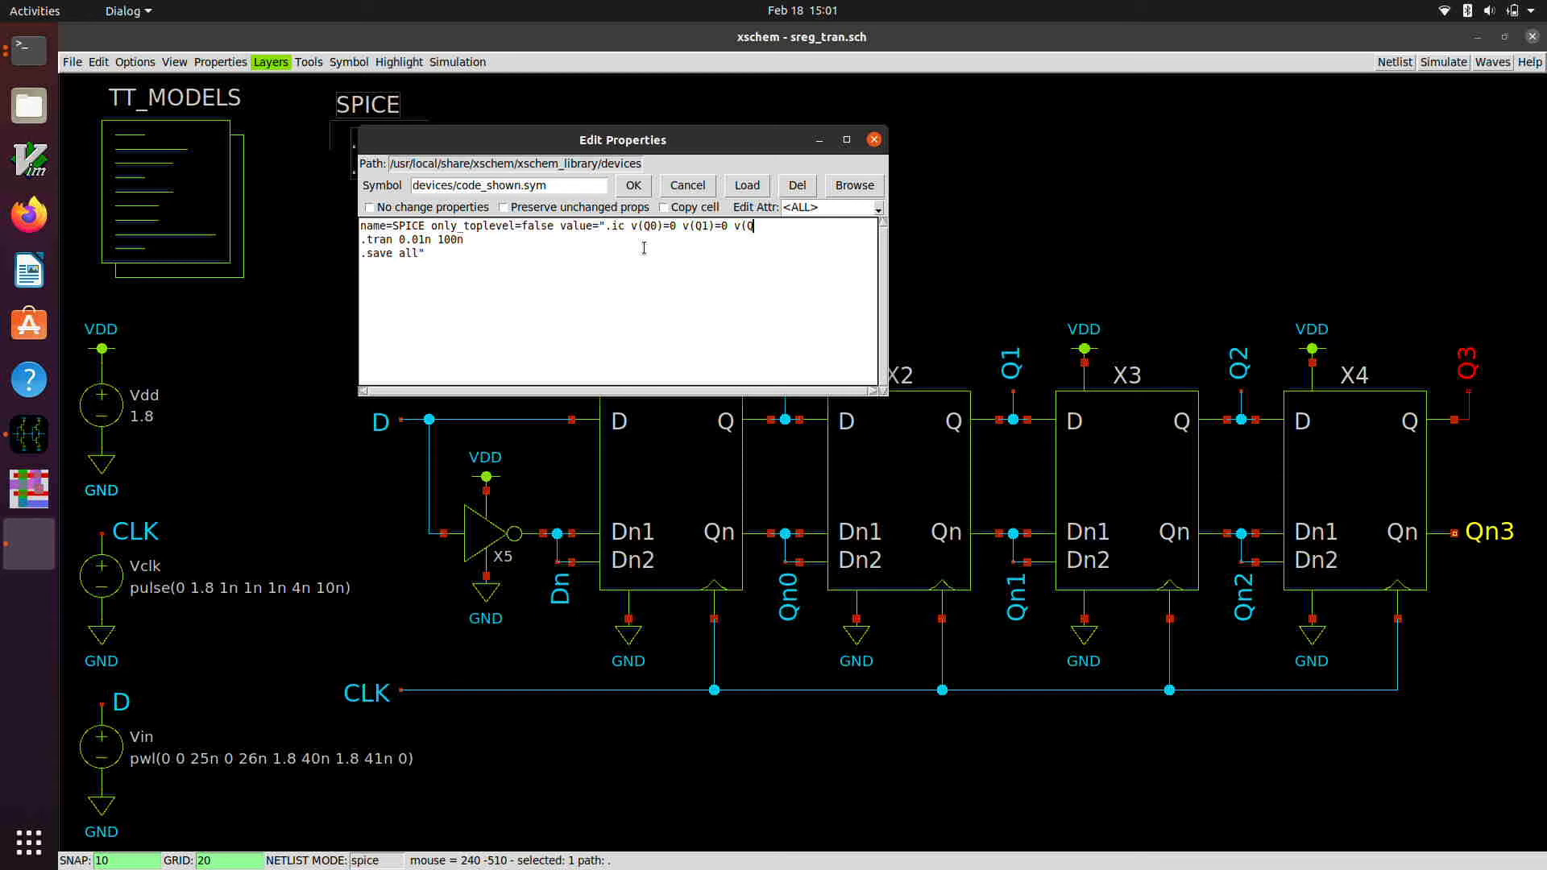
pyautogui.write('2)=0 v(Q3)=0')
pyautogui.click(633, 186)
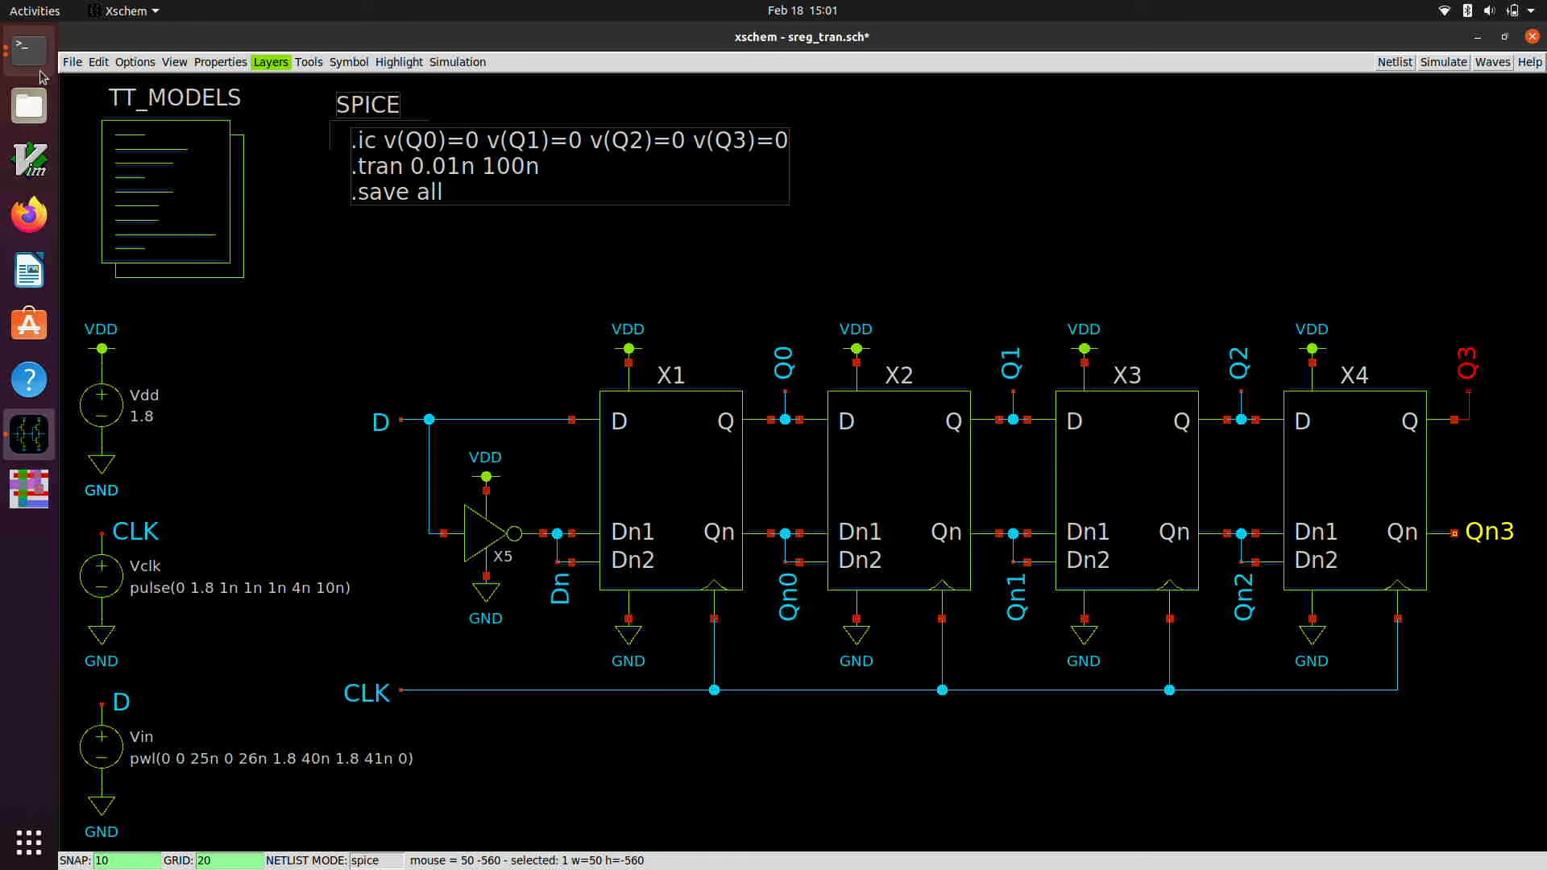
pyautogui.click(72, 62)
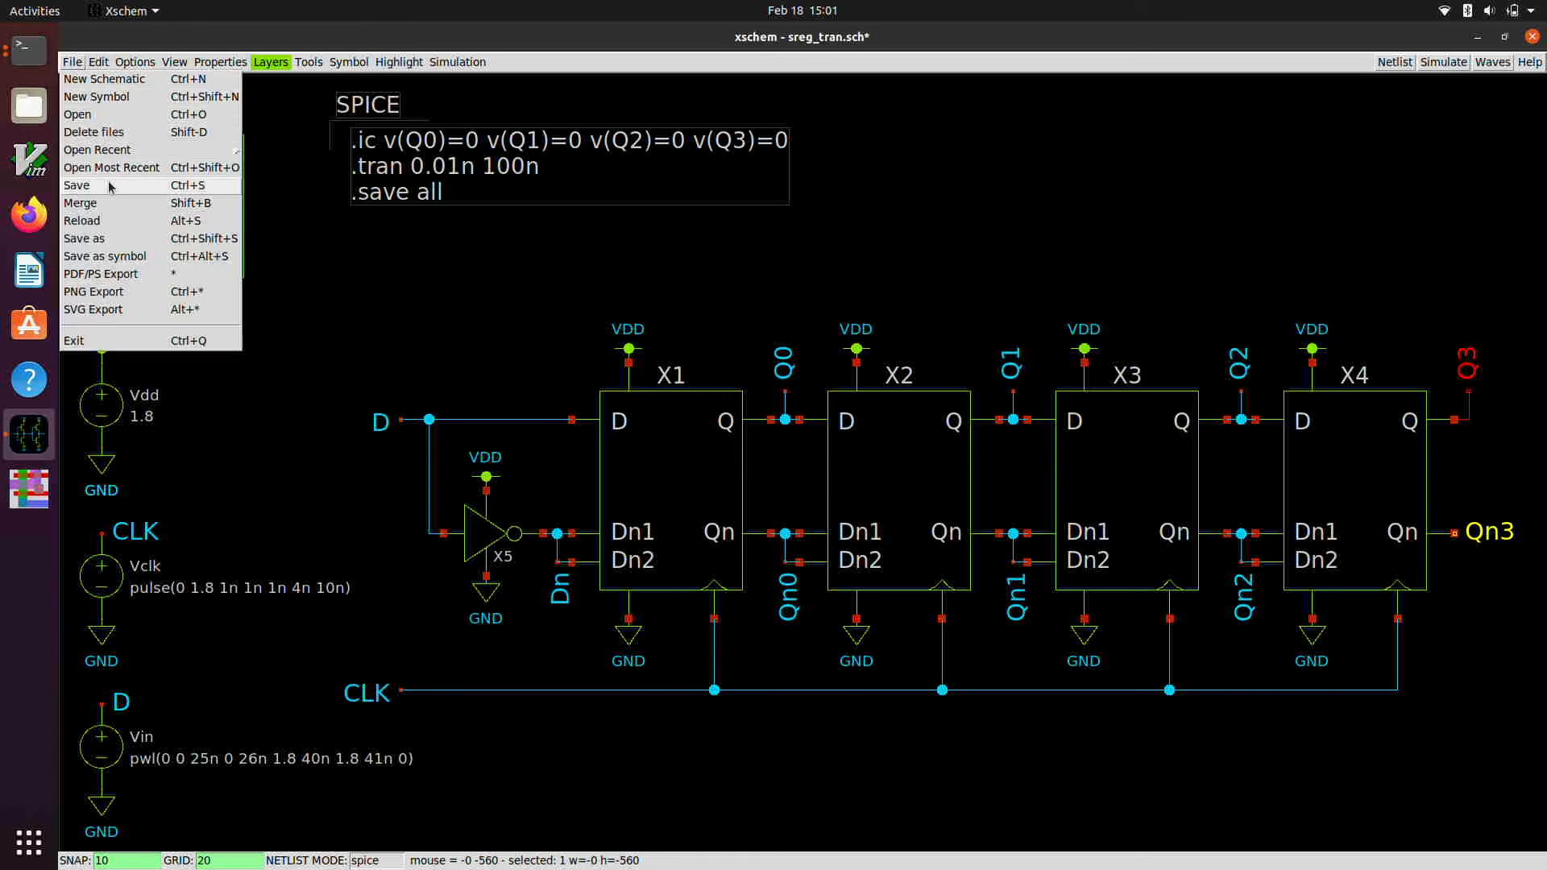
pyautogui.click(202, 190)
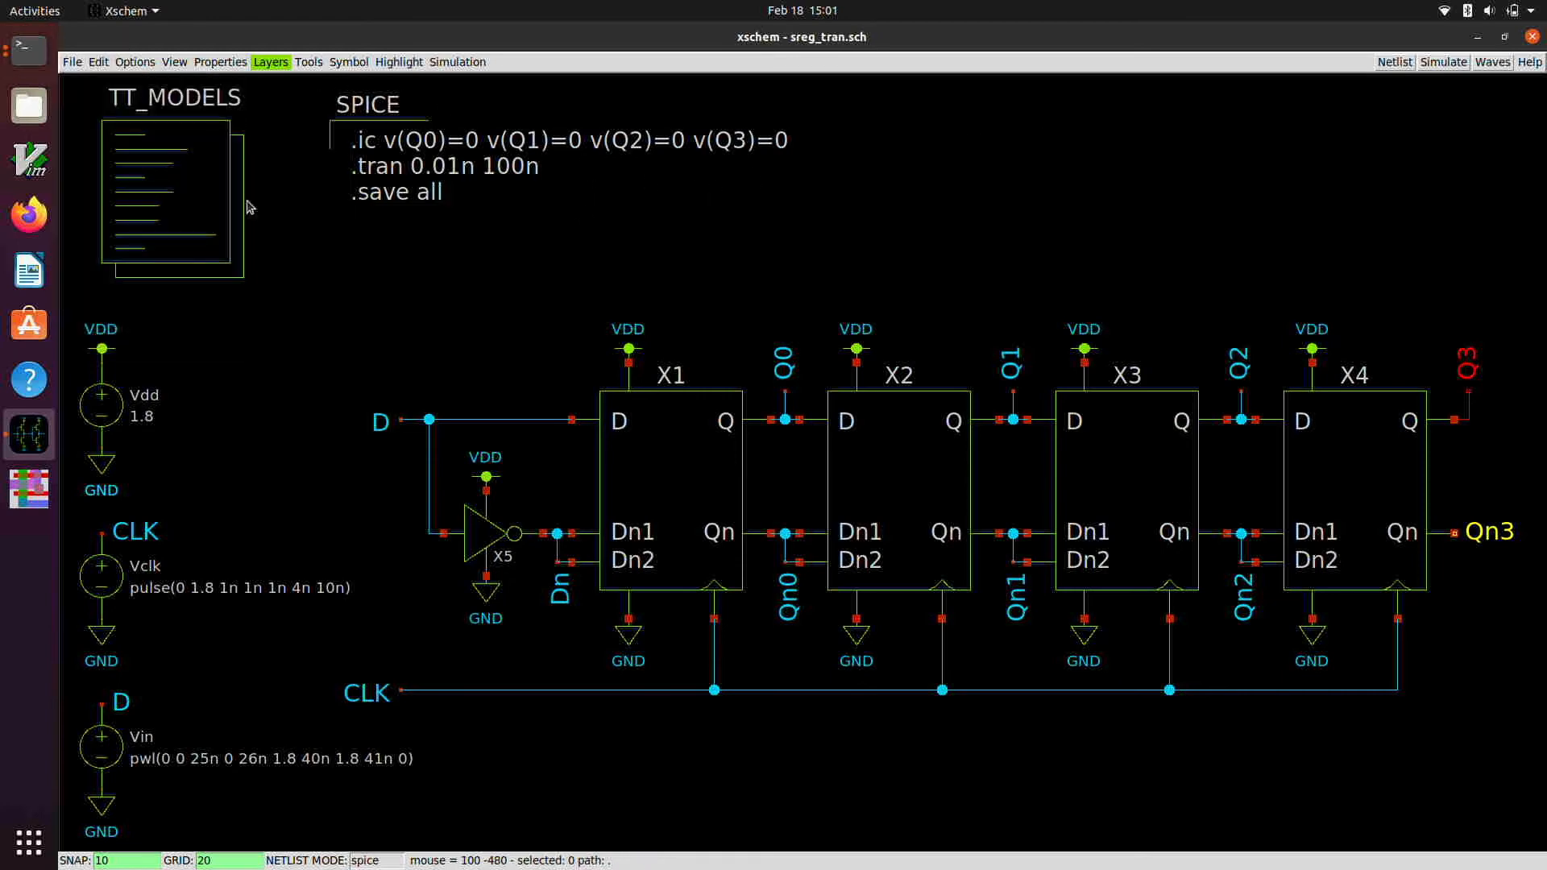
# Regenerate the sreg_tran netlist and rerun the ngspice simulation, dismissing its output window when finished.
pyautogui.click(1387, 66)
pyautogui.click(1446, 64)
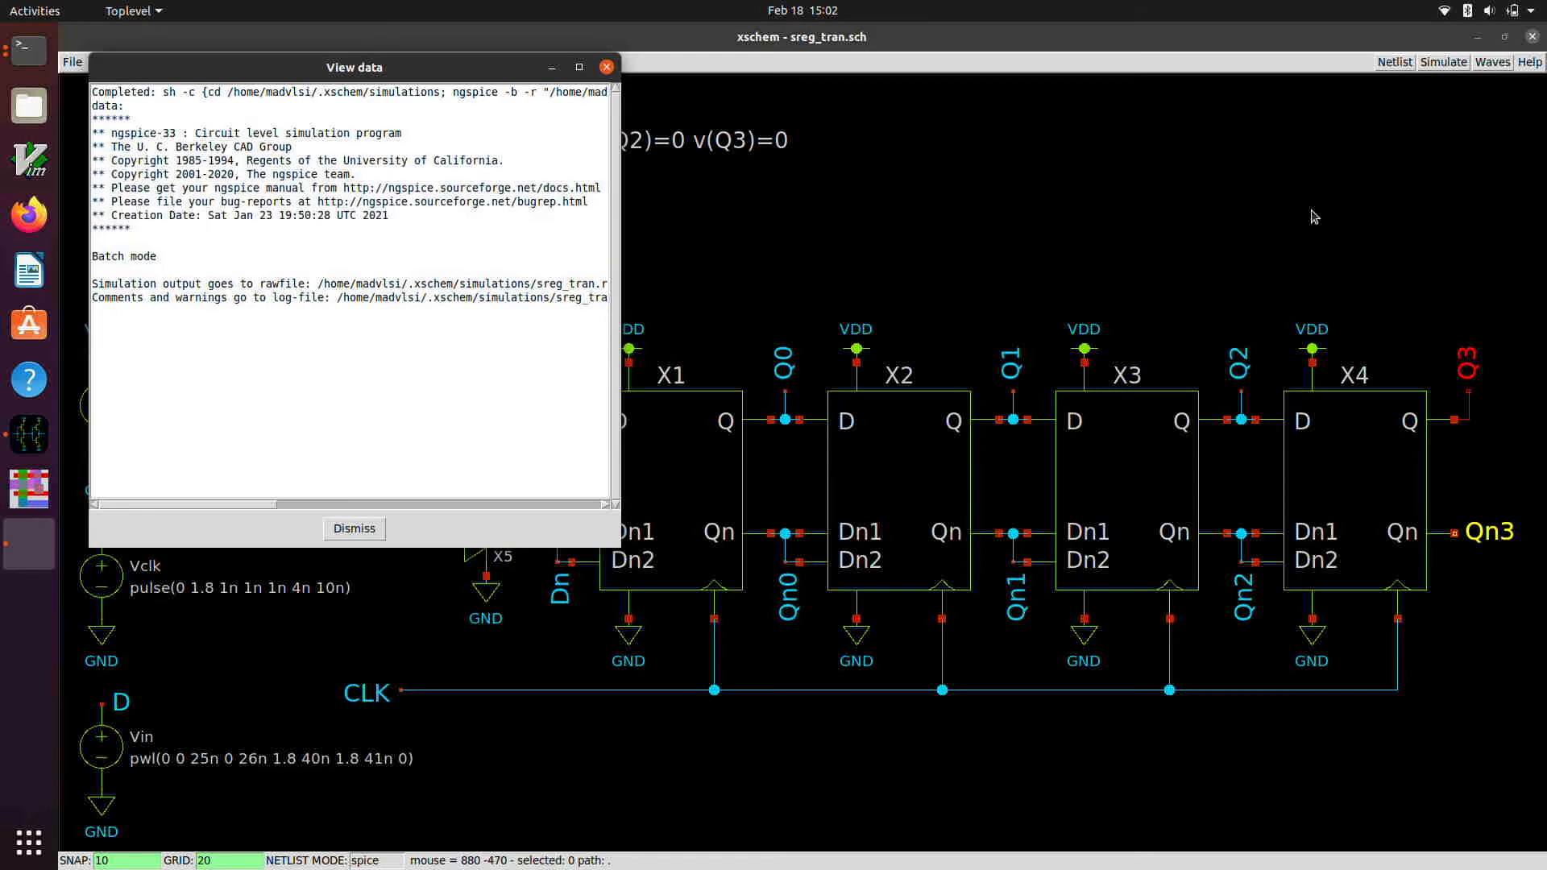
pyautogui.click(354, 528)
# Open the new simulation results in gaw, maximise the plot window, and move the signal list off the toolbar.
pyautogui.click(1491, 65)
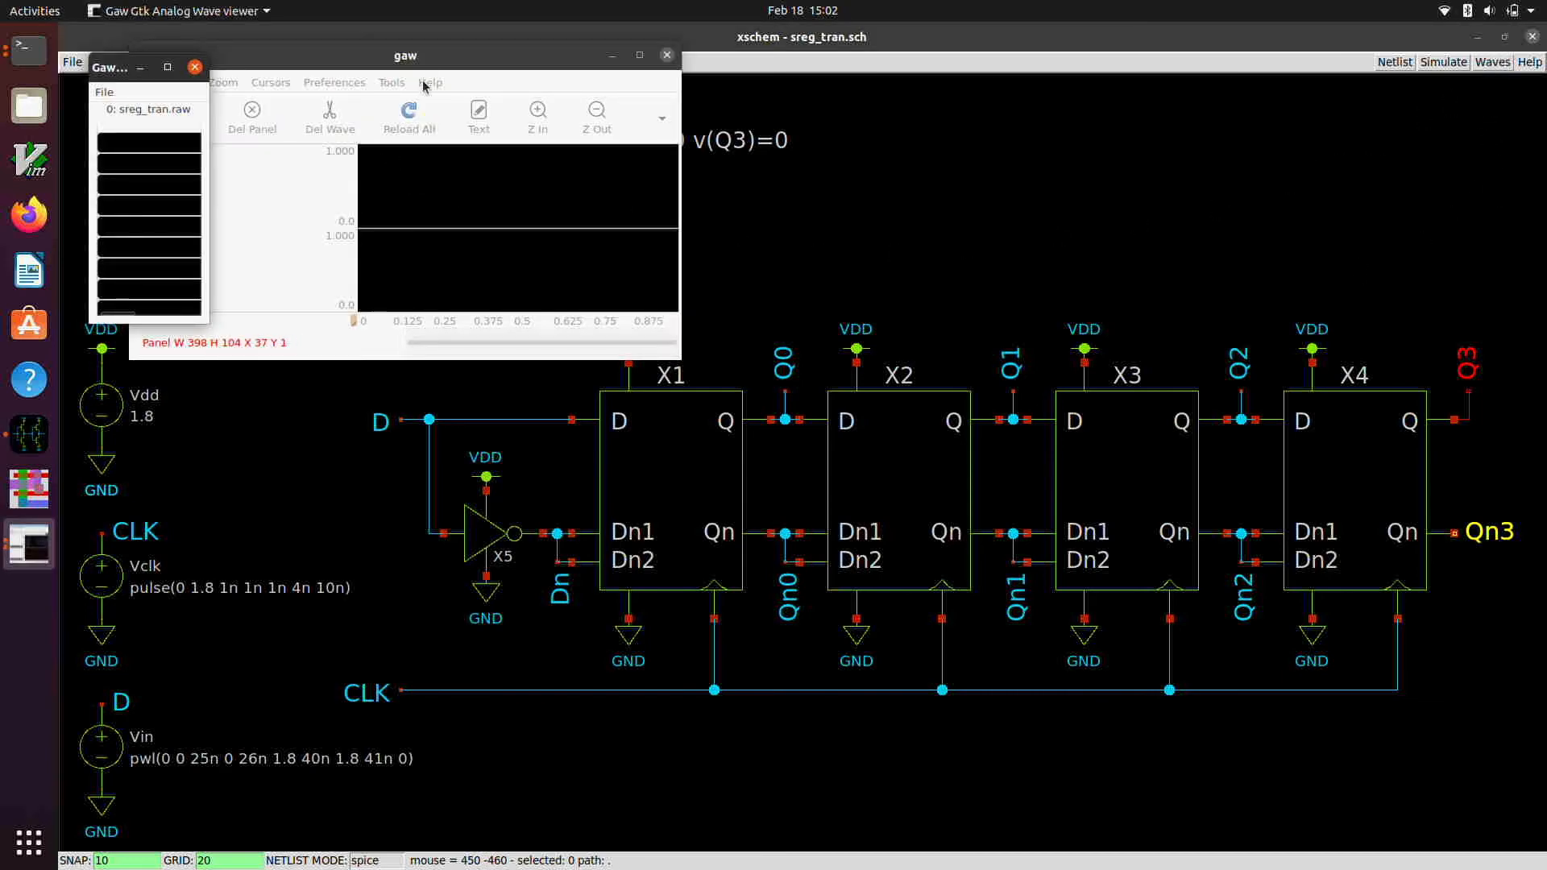
pyautogui.doubleClick(451, 43)
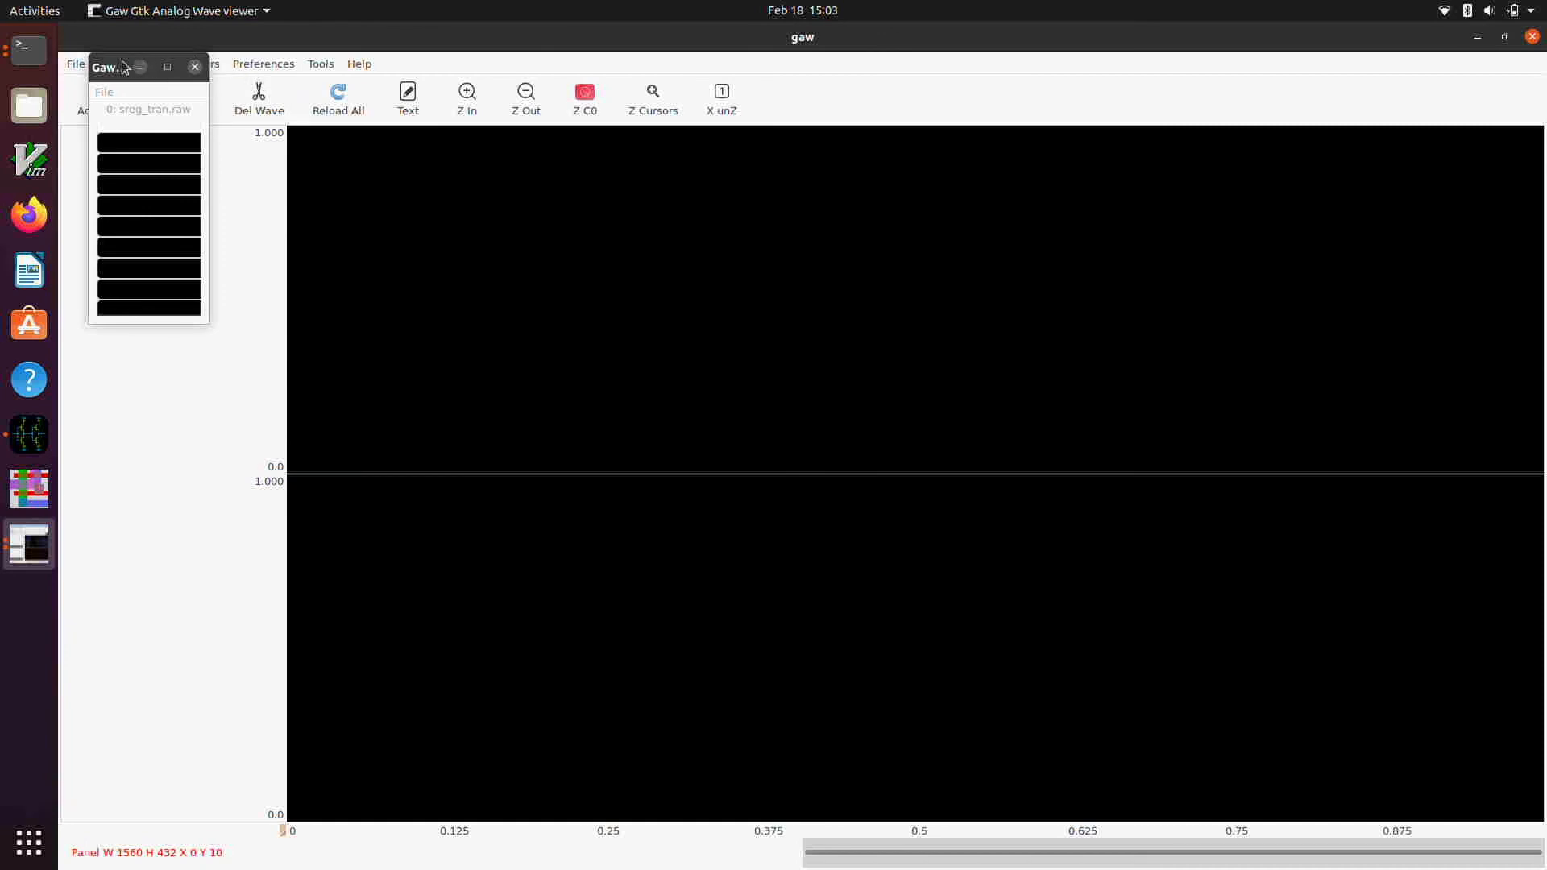
pyautogui.moveTo(121, 67); pyautogui.dragTo(177, 259)
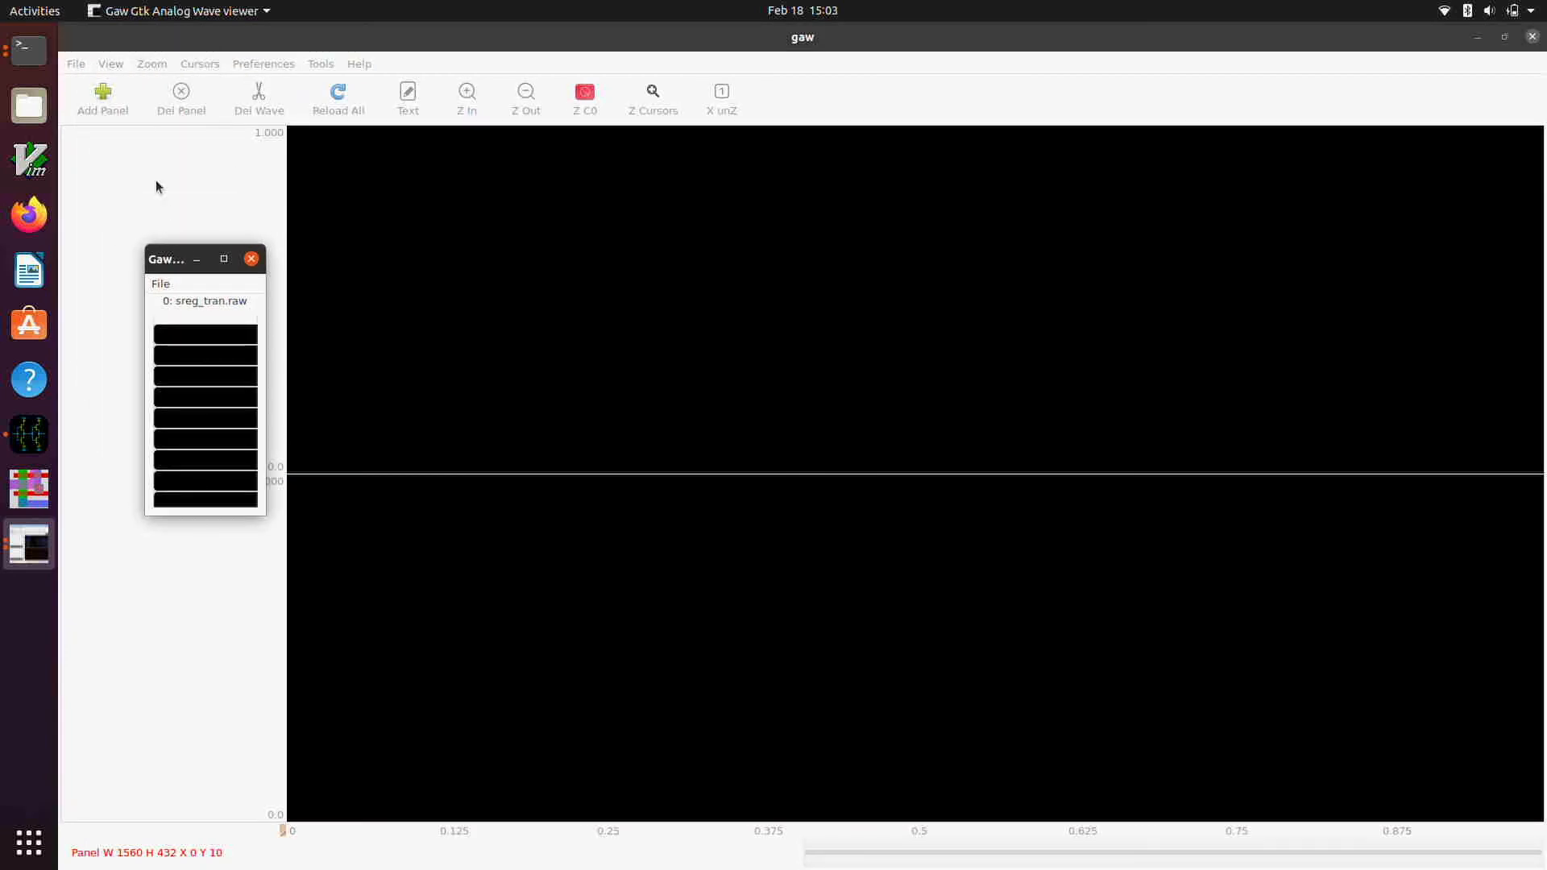
# Add four more panels to the empty waveform plot for a total of six.
pyautogui.click(105, 97)
pyautogui.click(105, 96)
pyautogui.click(105, 96)
pyautogui.click(105, 97)
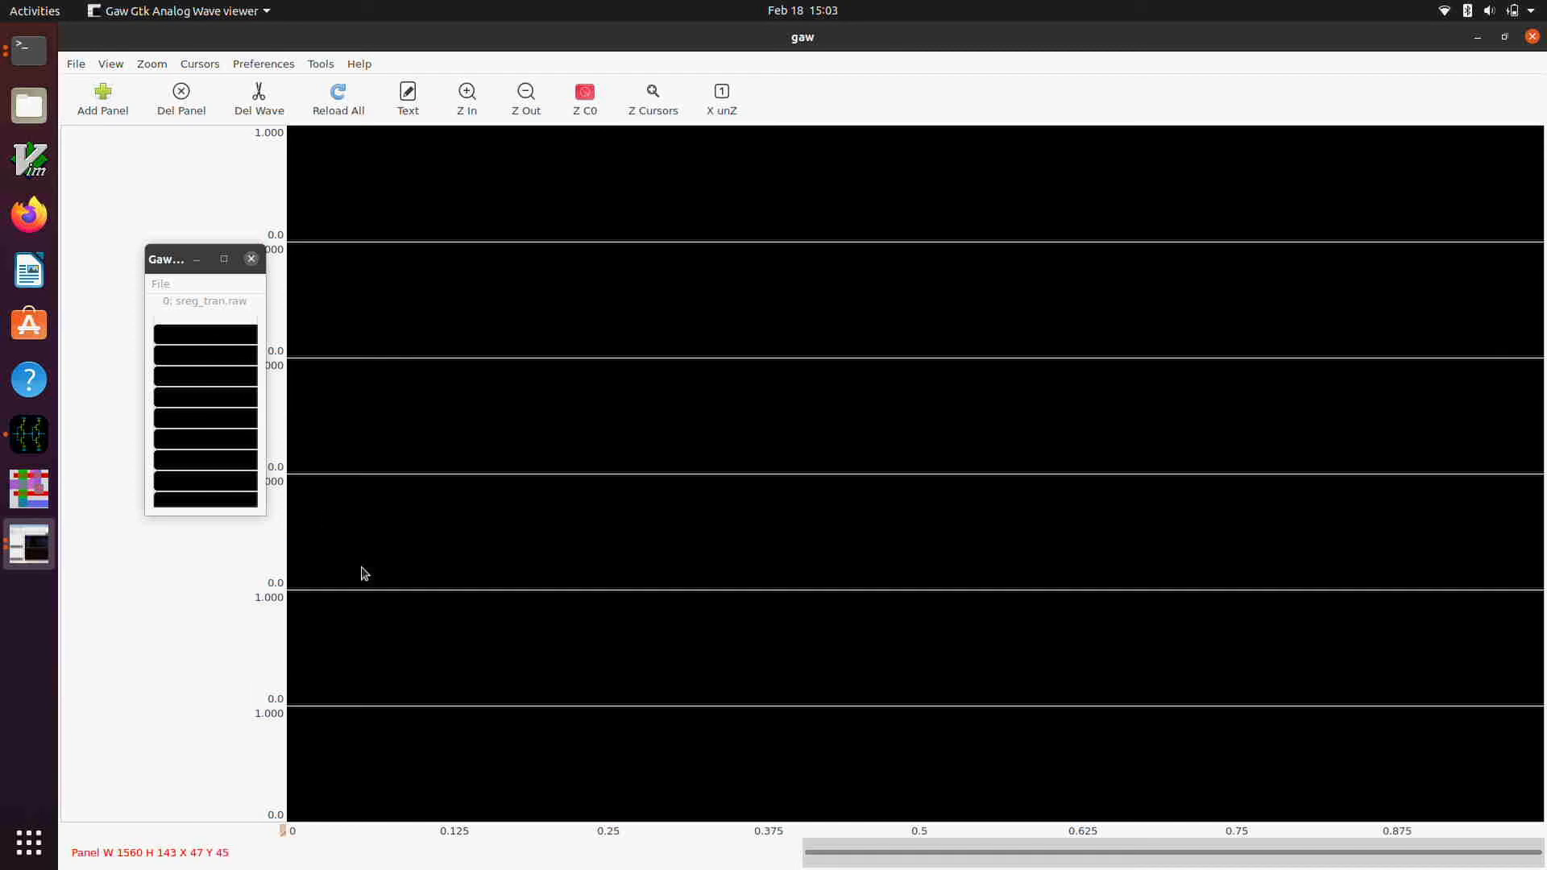
# Widen the signal list until the names are readable, and plot v(clk) in the lowest panel and v(d) in the uppermost panel.
pyautogui.click(513, 772)
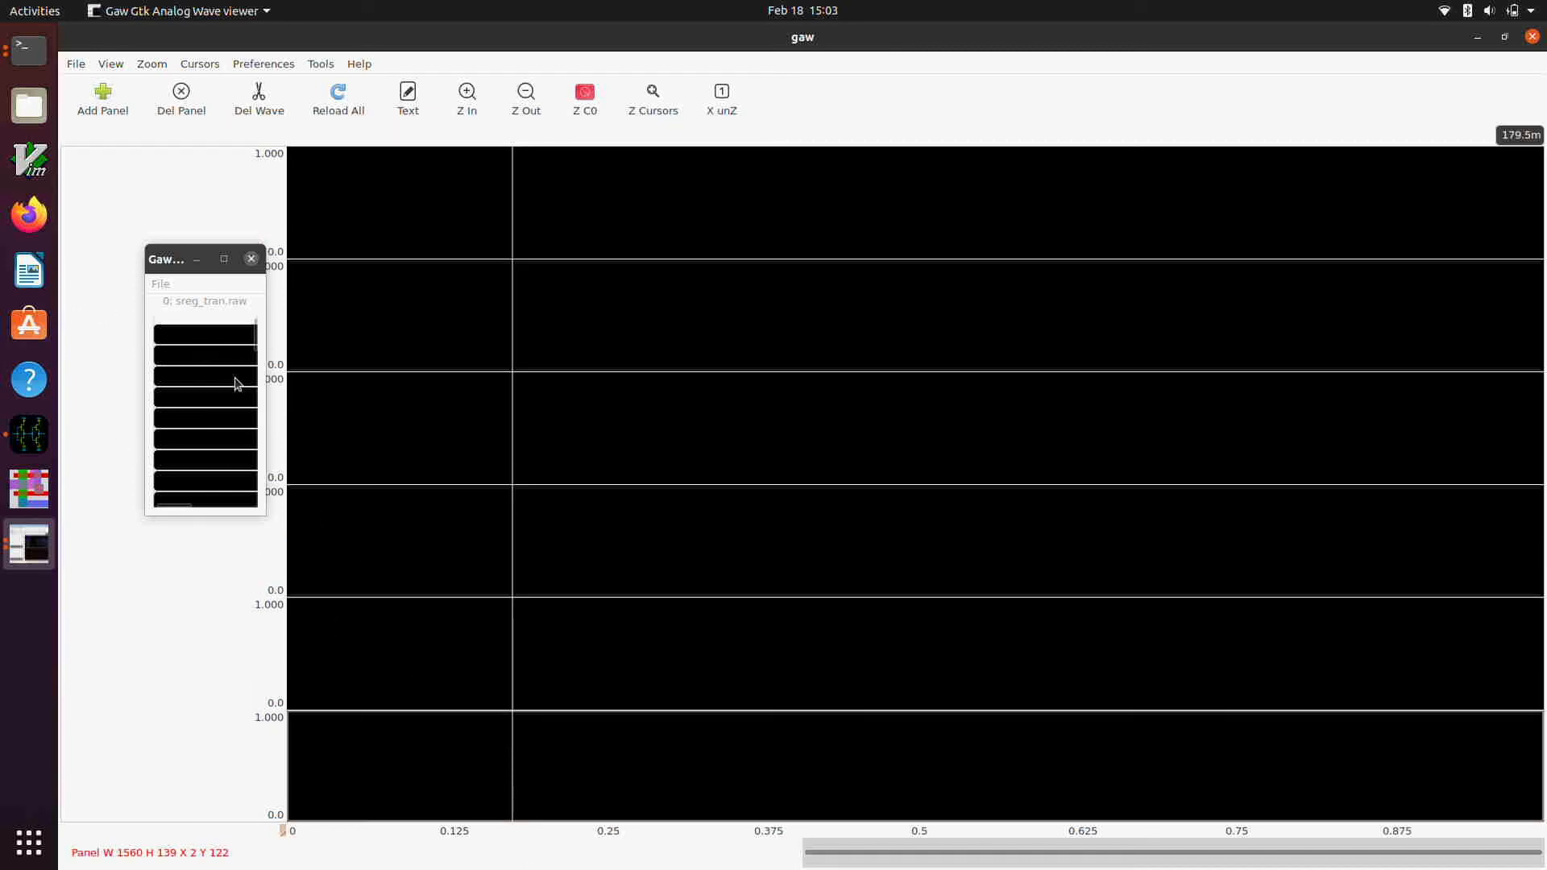
pyautogui.moveTo(266, 395); pyautogui.dragTo(378, 401)
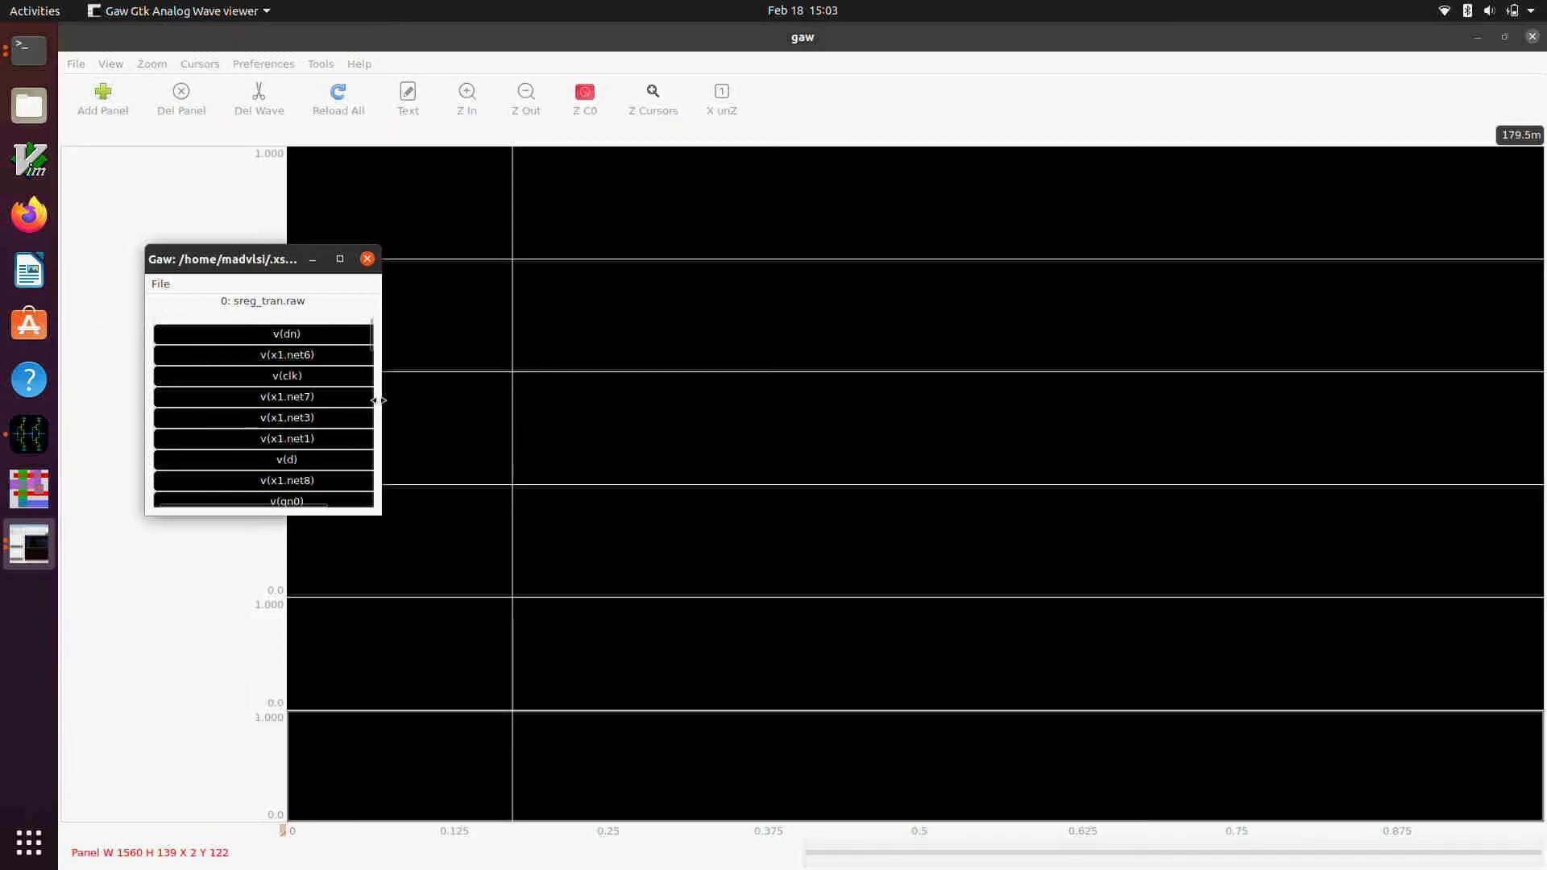
pyautogui.click(317, 376)
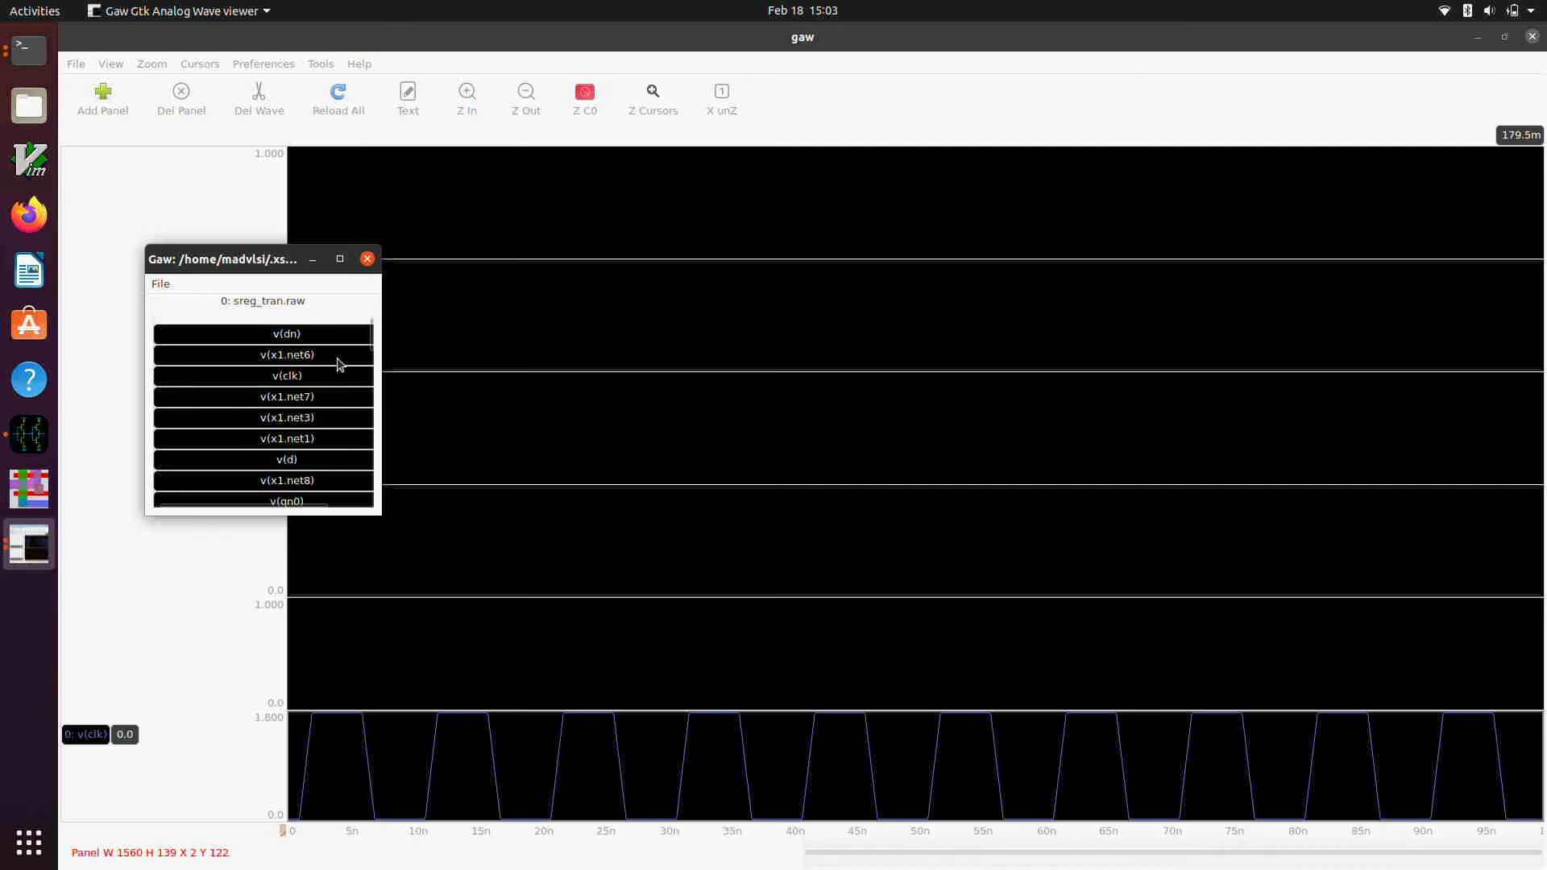
pyautogui.click(608, 188)
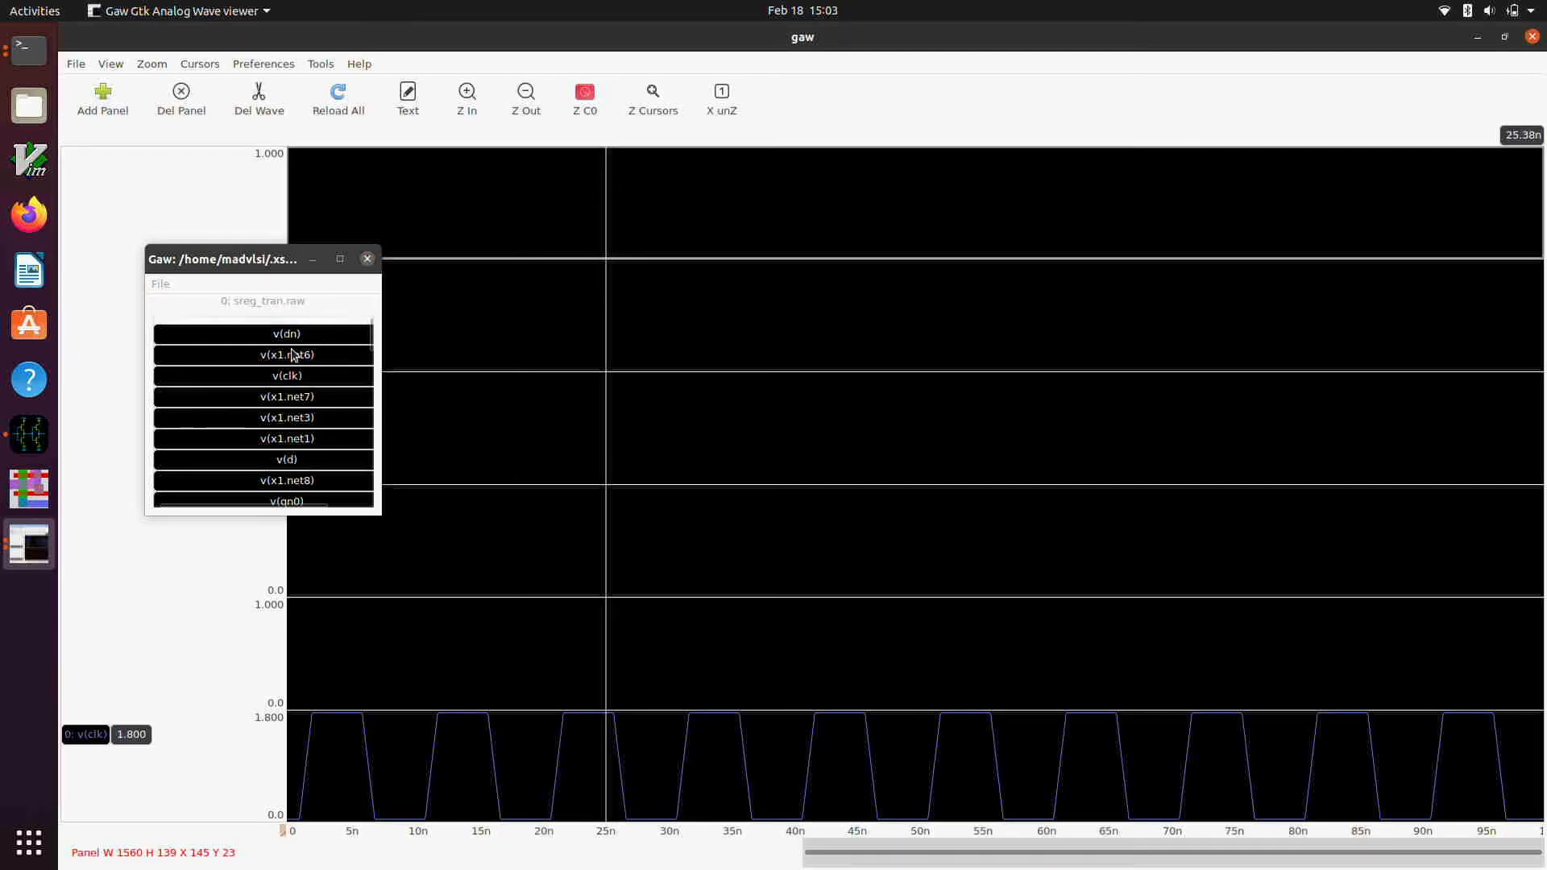
pyautogui.click(288, 459)
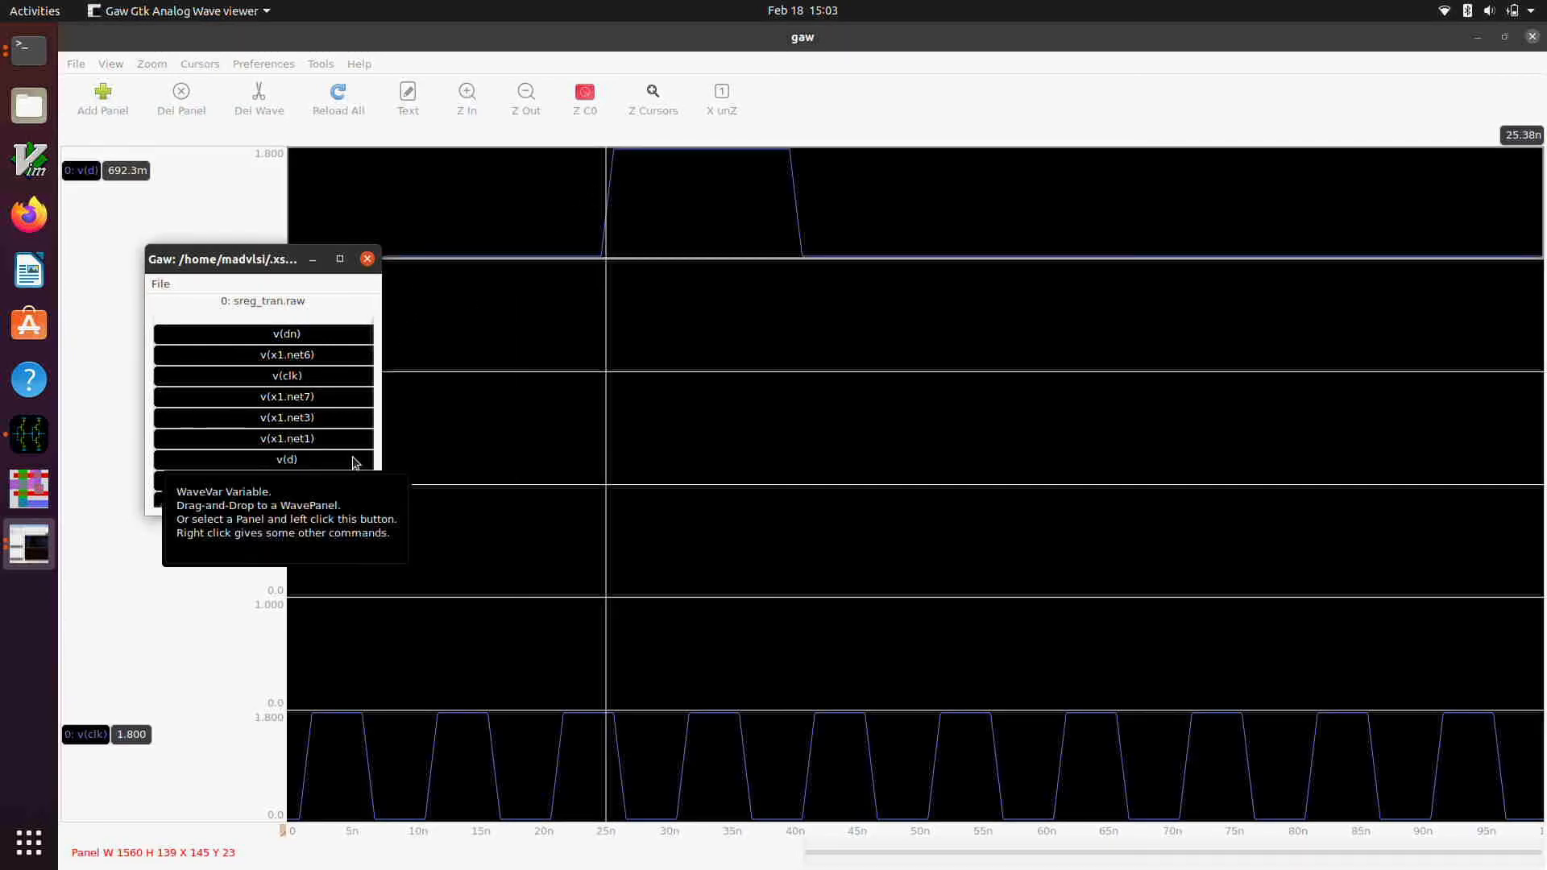
# Plot v(q0) in the second panel and v(q1) in the third panel.
pyautogui.click(528, 331)
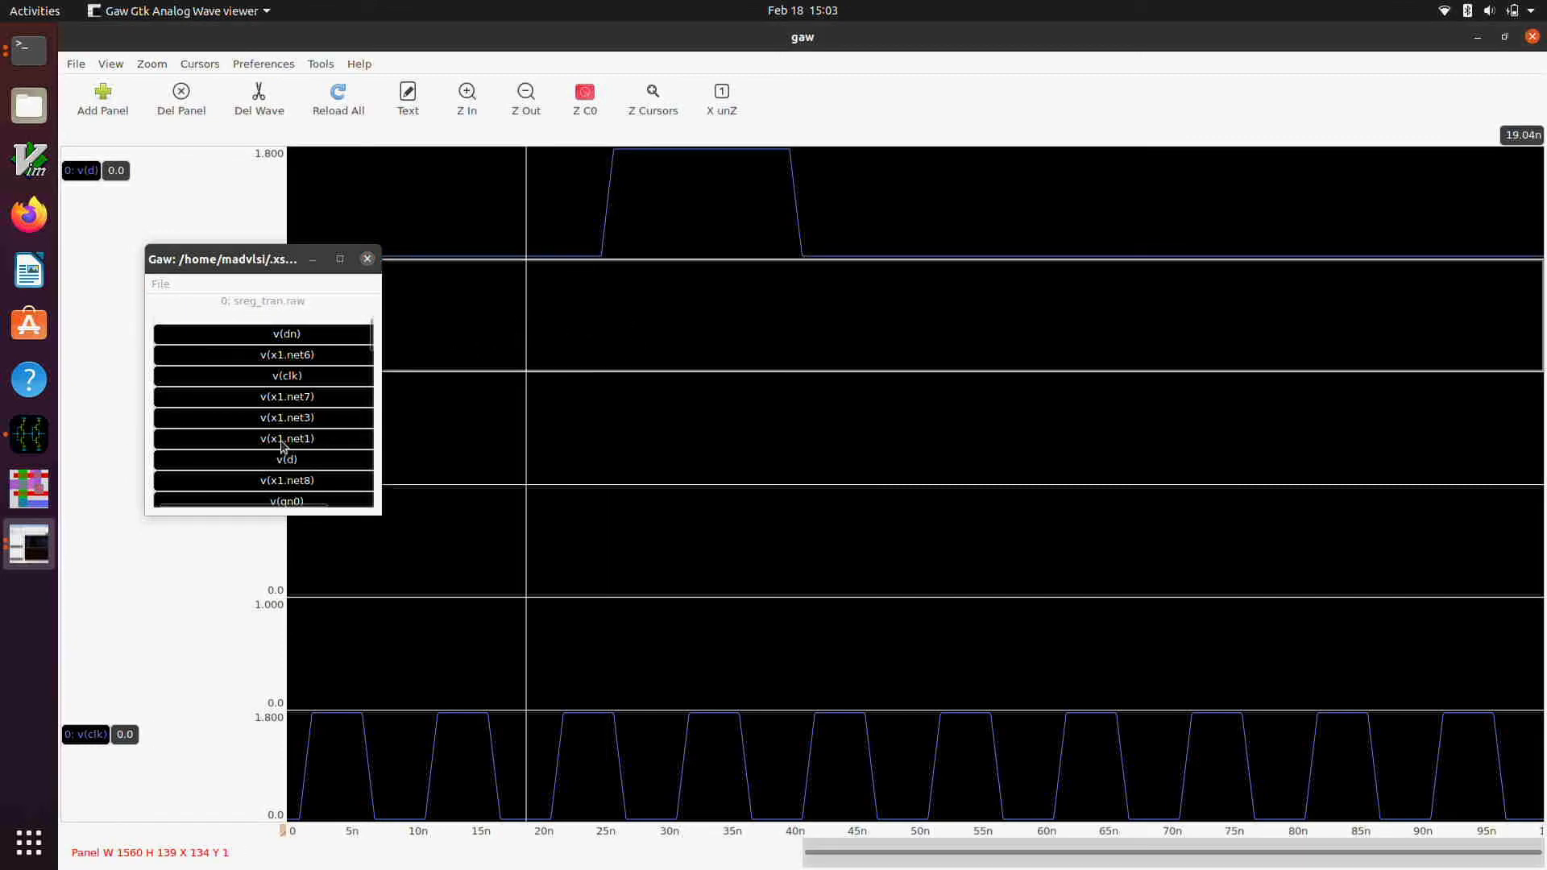
pyautogui.scroll(-1, 252, 483)
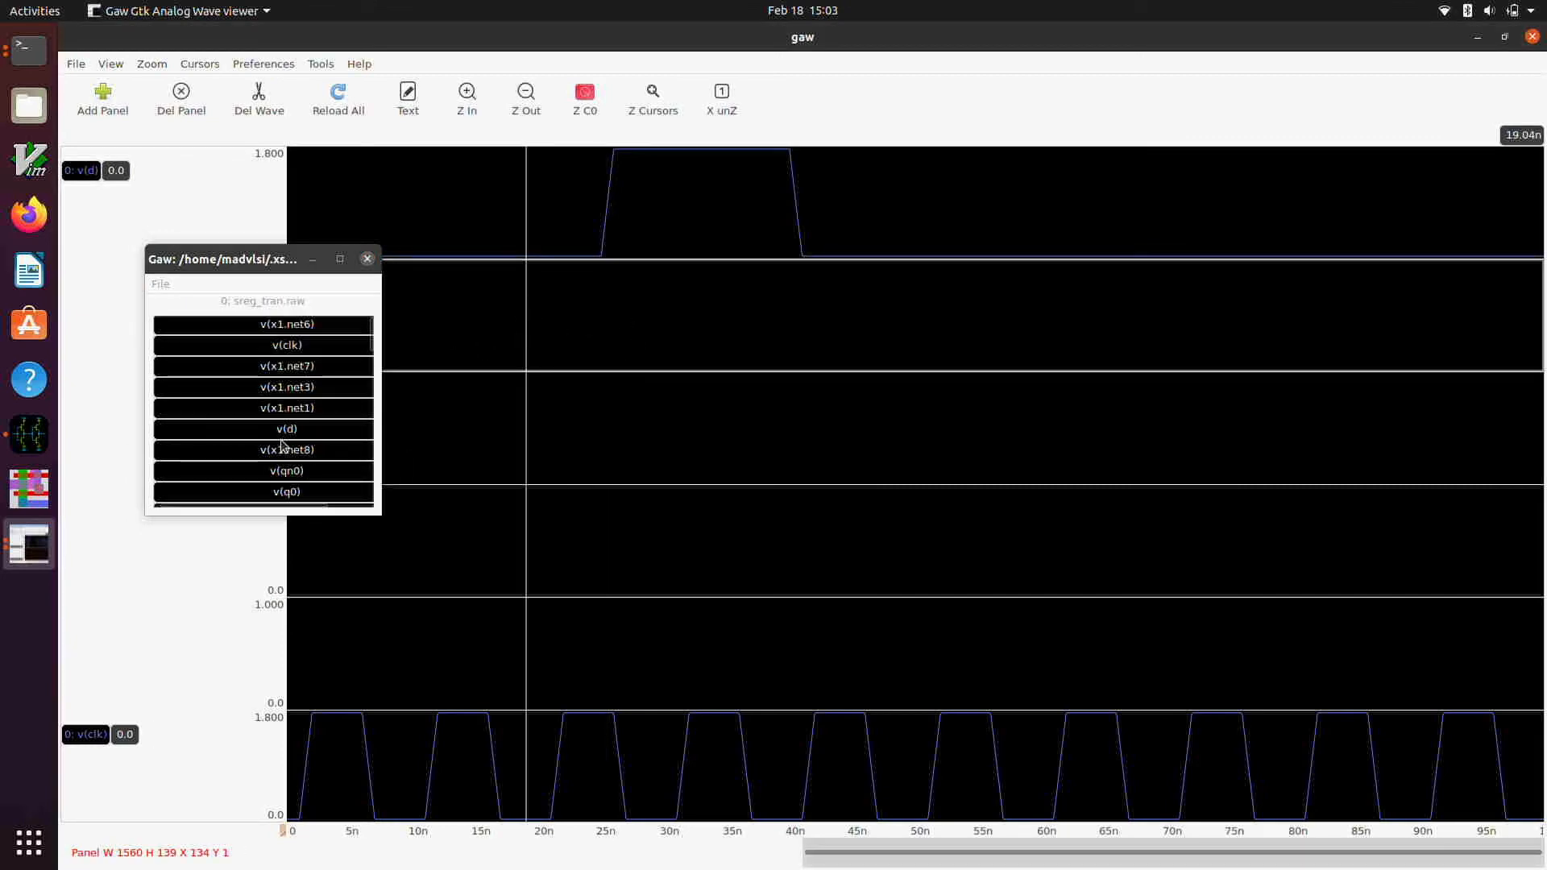
pyautogui.click(255, 491)
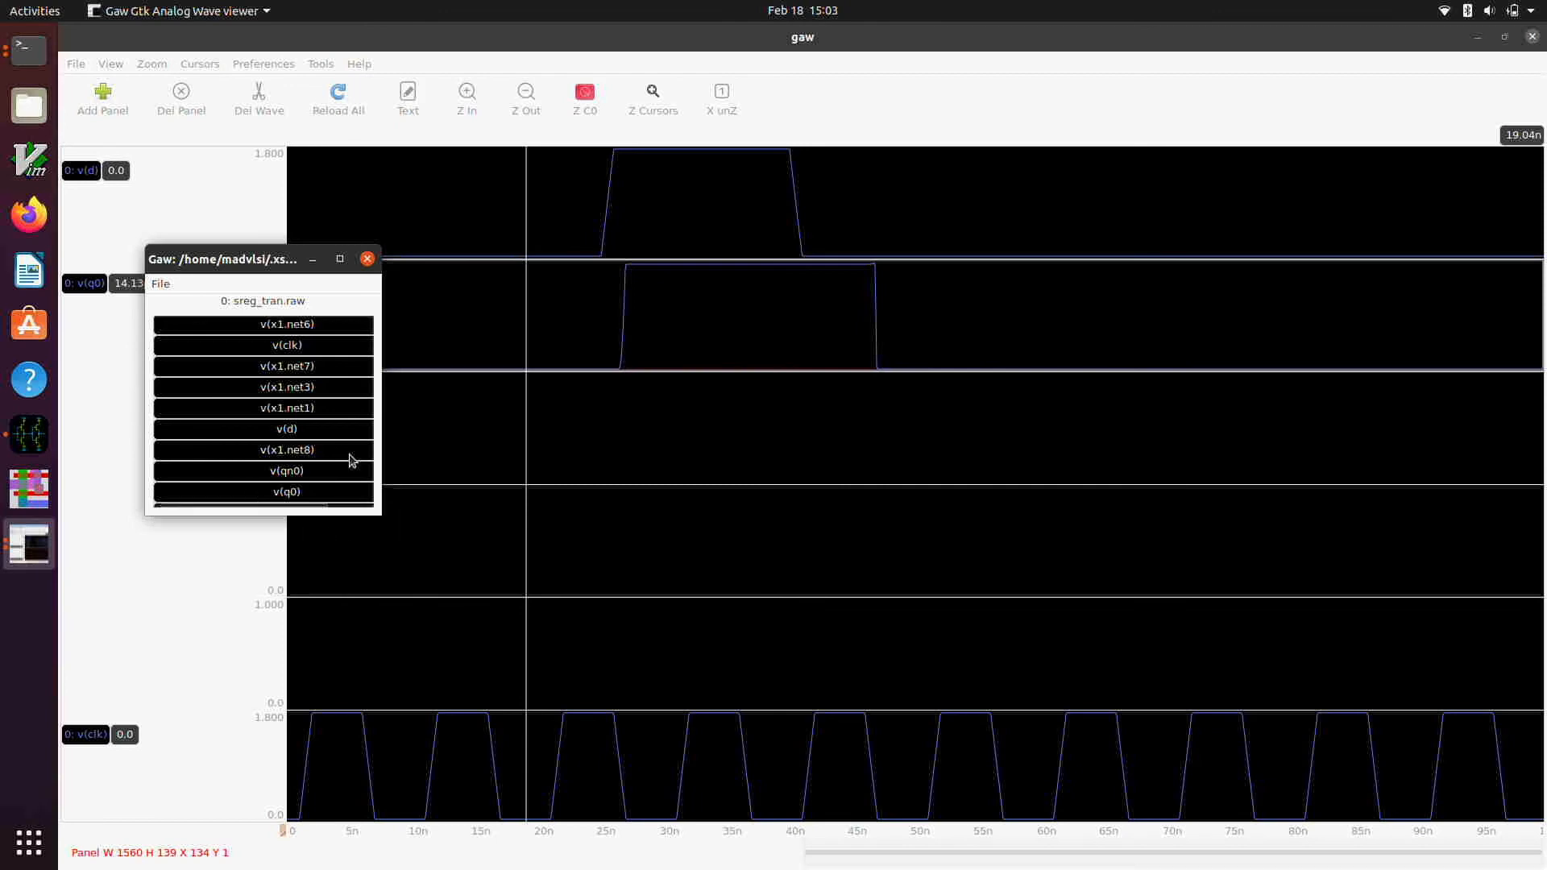
pyautogui.click(529, 424)
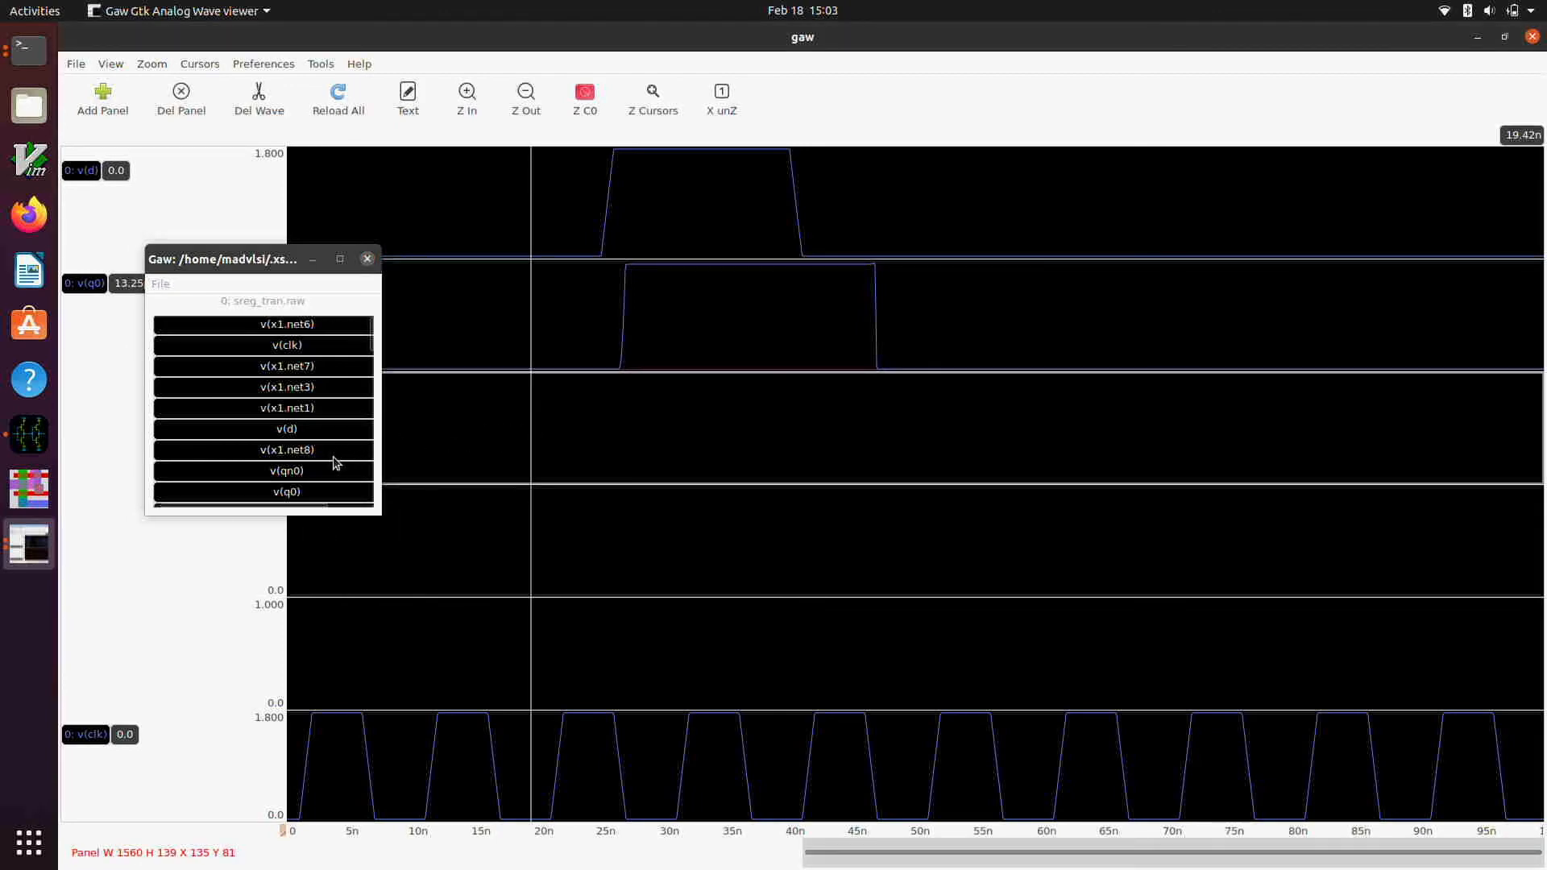
pyautogui.scroll(-1, 337, 462)
pyautogui.scroll(-1, 337, 462)
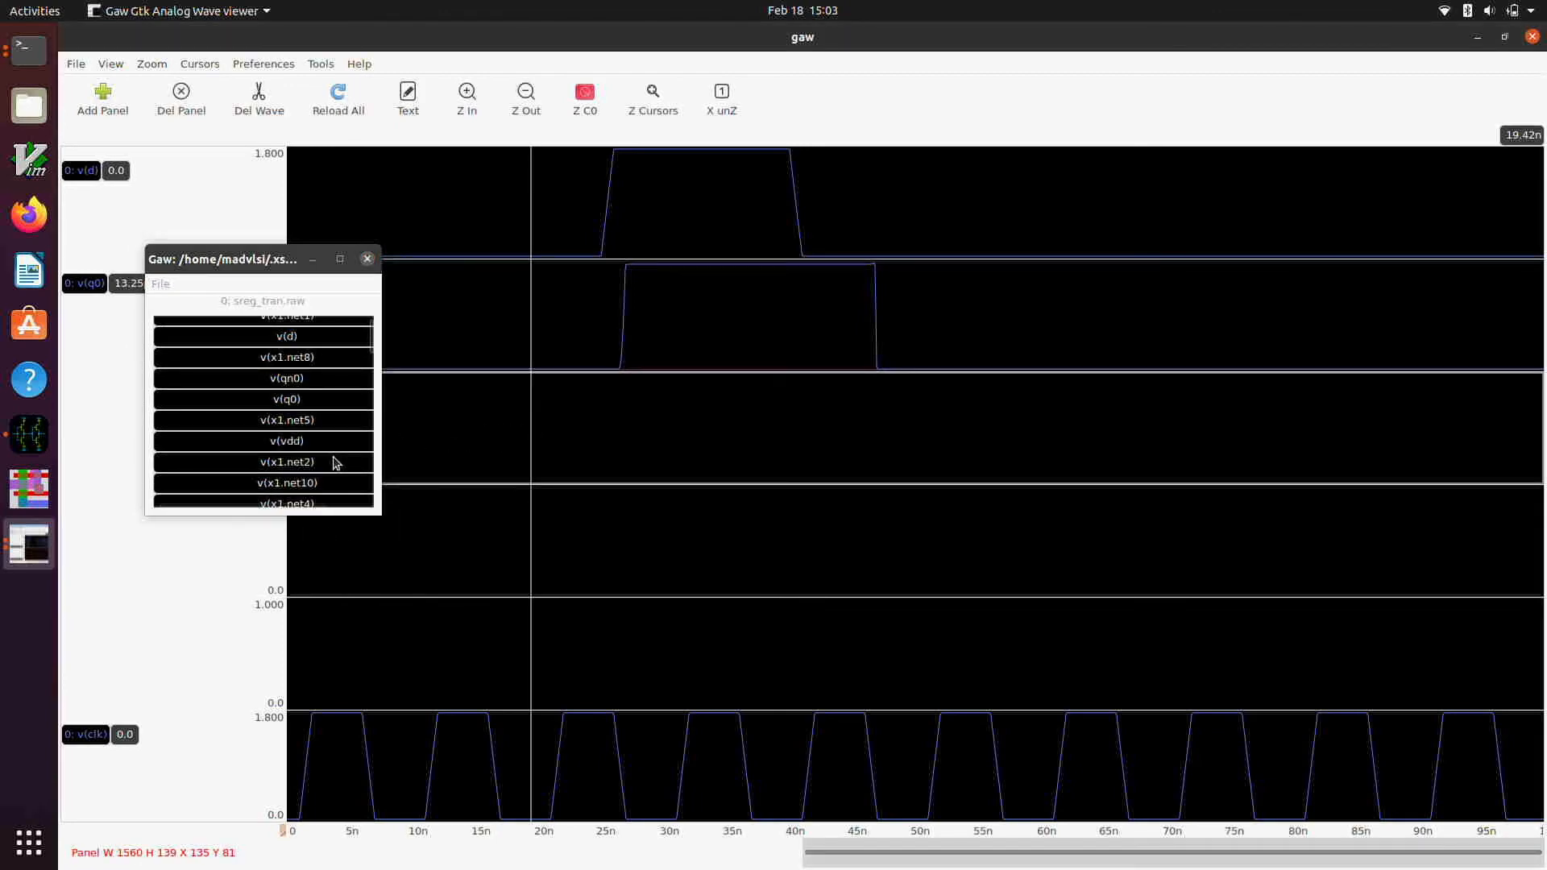
pyautogui.scroll(-5, 336, 462)
pyautogui.scroll(-1, 337, 462)
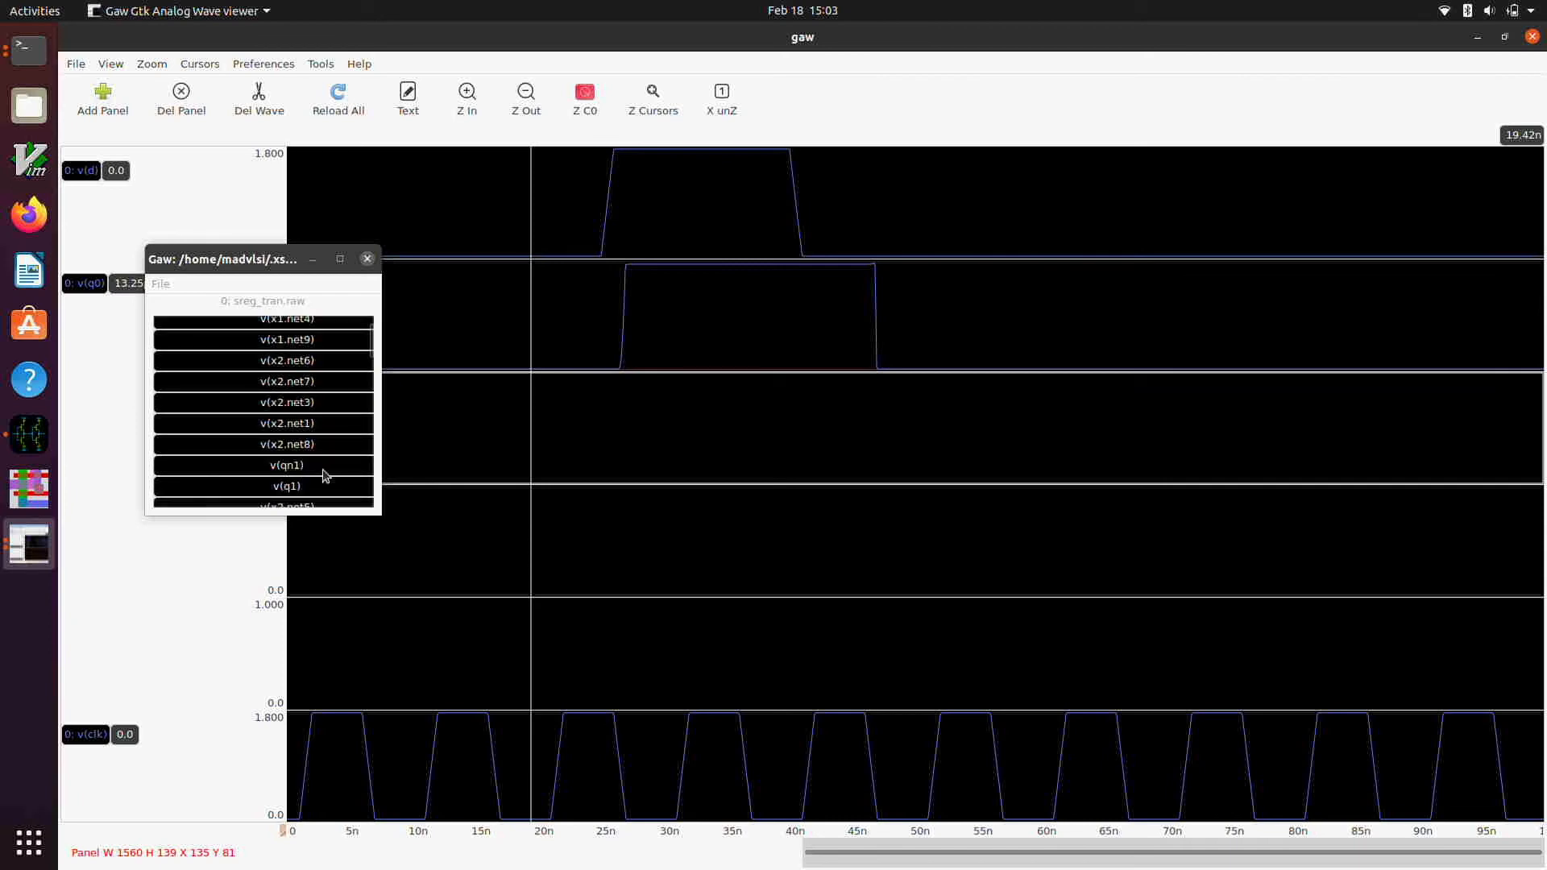
pyautogui.click(311, 487)
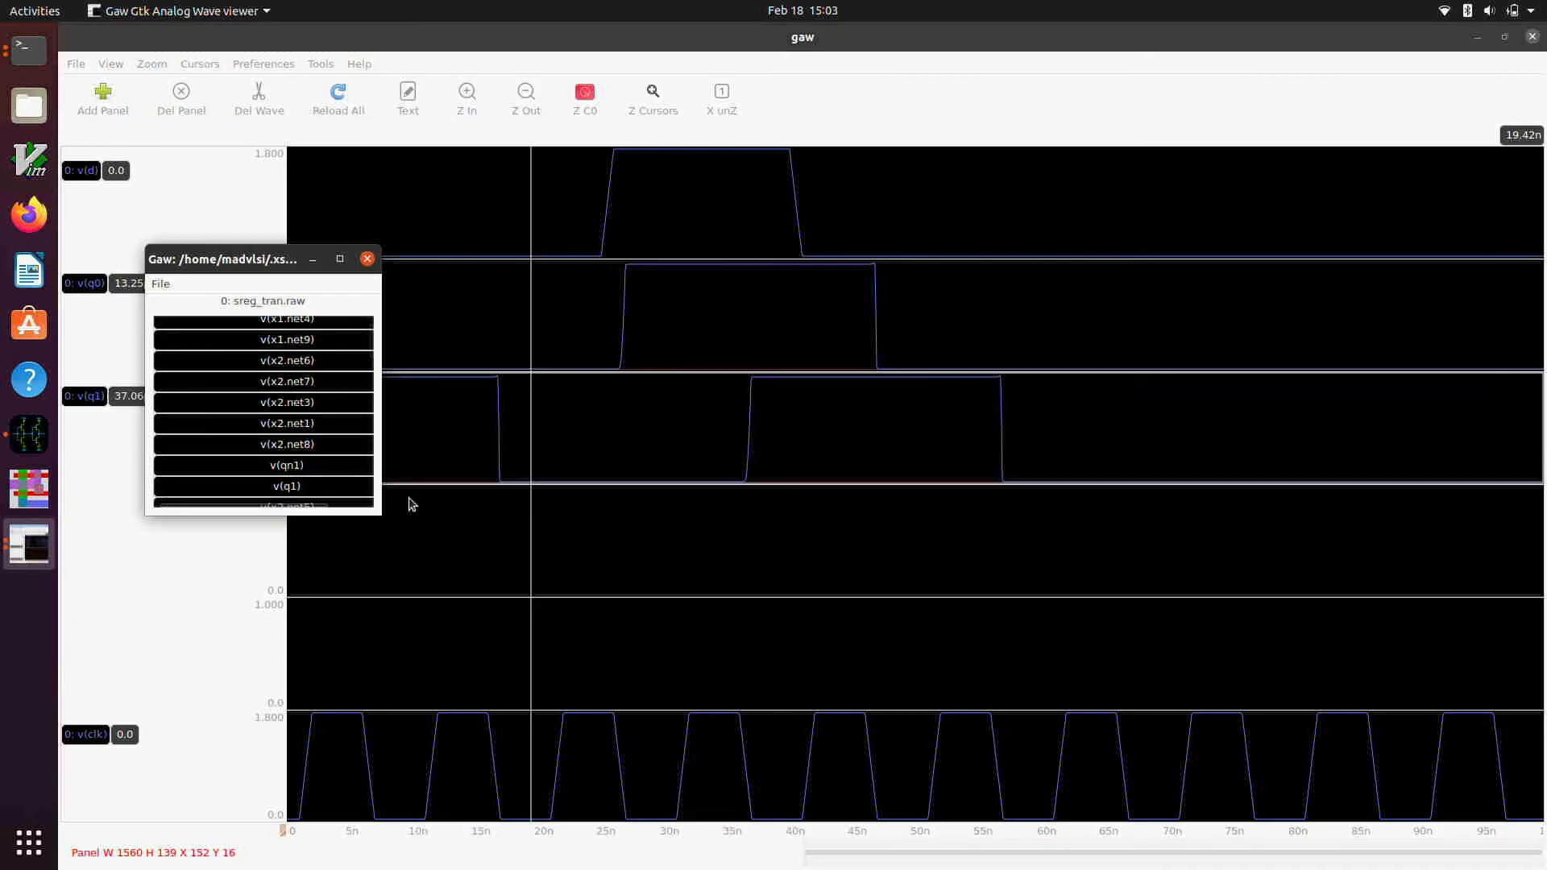
# Plot v(q2) in the fourth panel and v(q3) in the fifth panel.
pyautogui.click(486, 556)
pyautogui.scroll(-8, 322, 485)
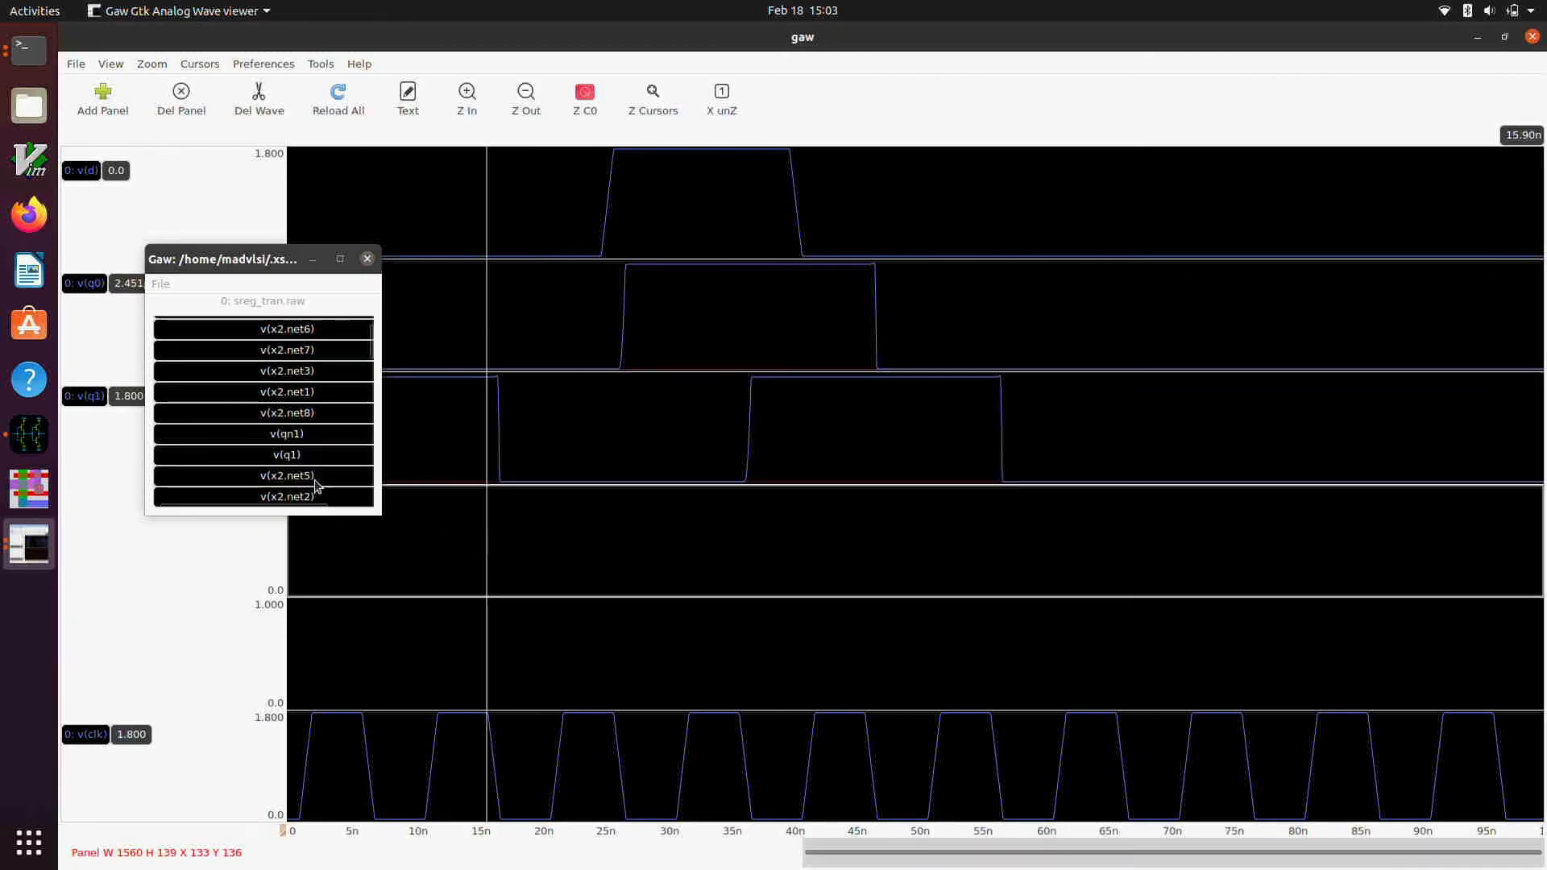
pyautogui.scroll(-1, 317, 486)
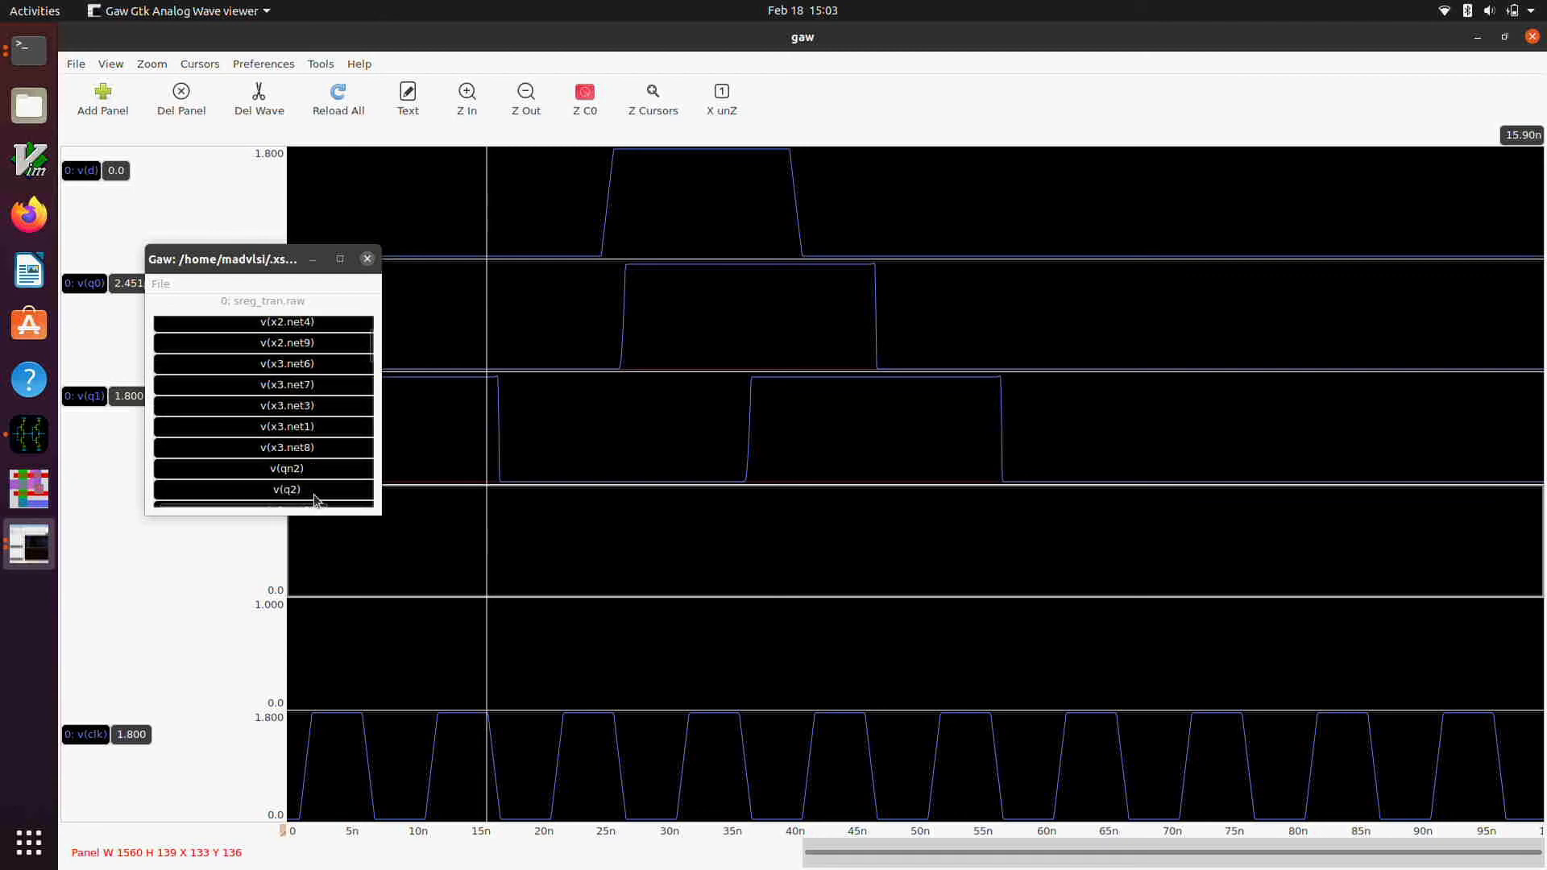
pyautogui.doubleClick(315, 493)
pyautogui.click(636, 679)
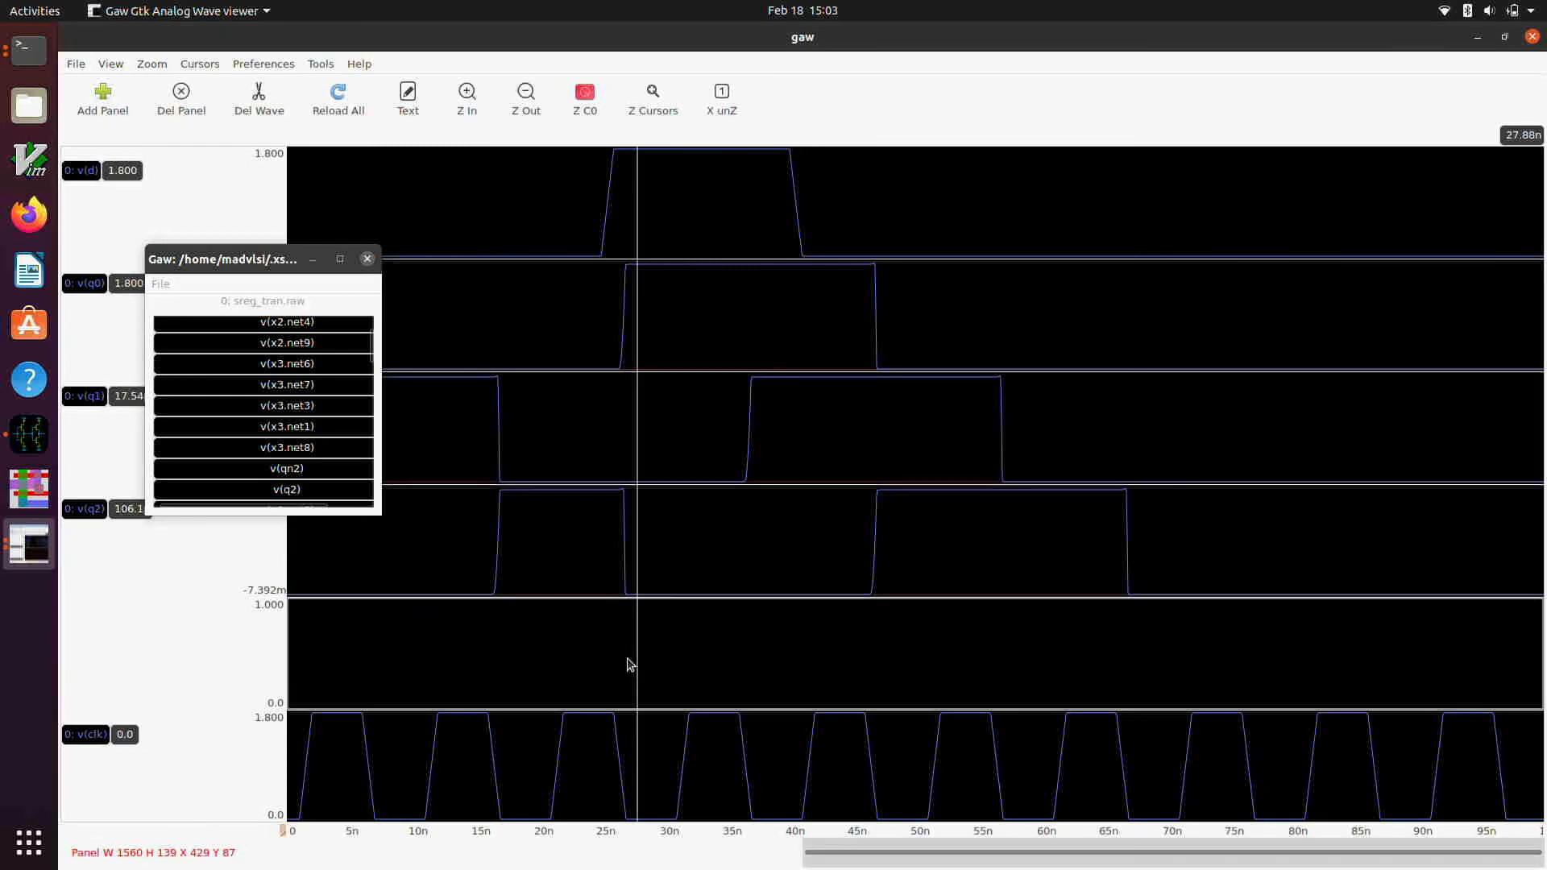
pyautogui.scroll(-7, 339, 465)
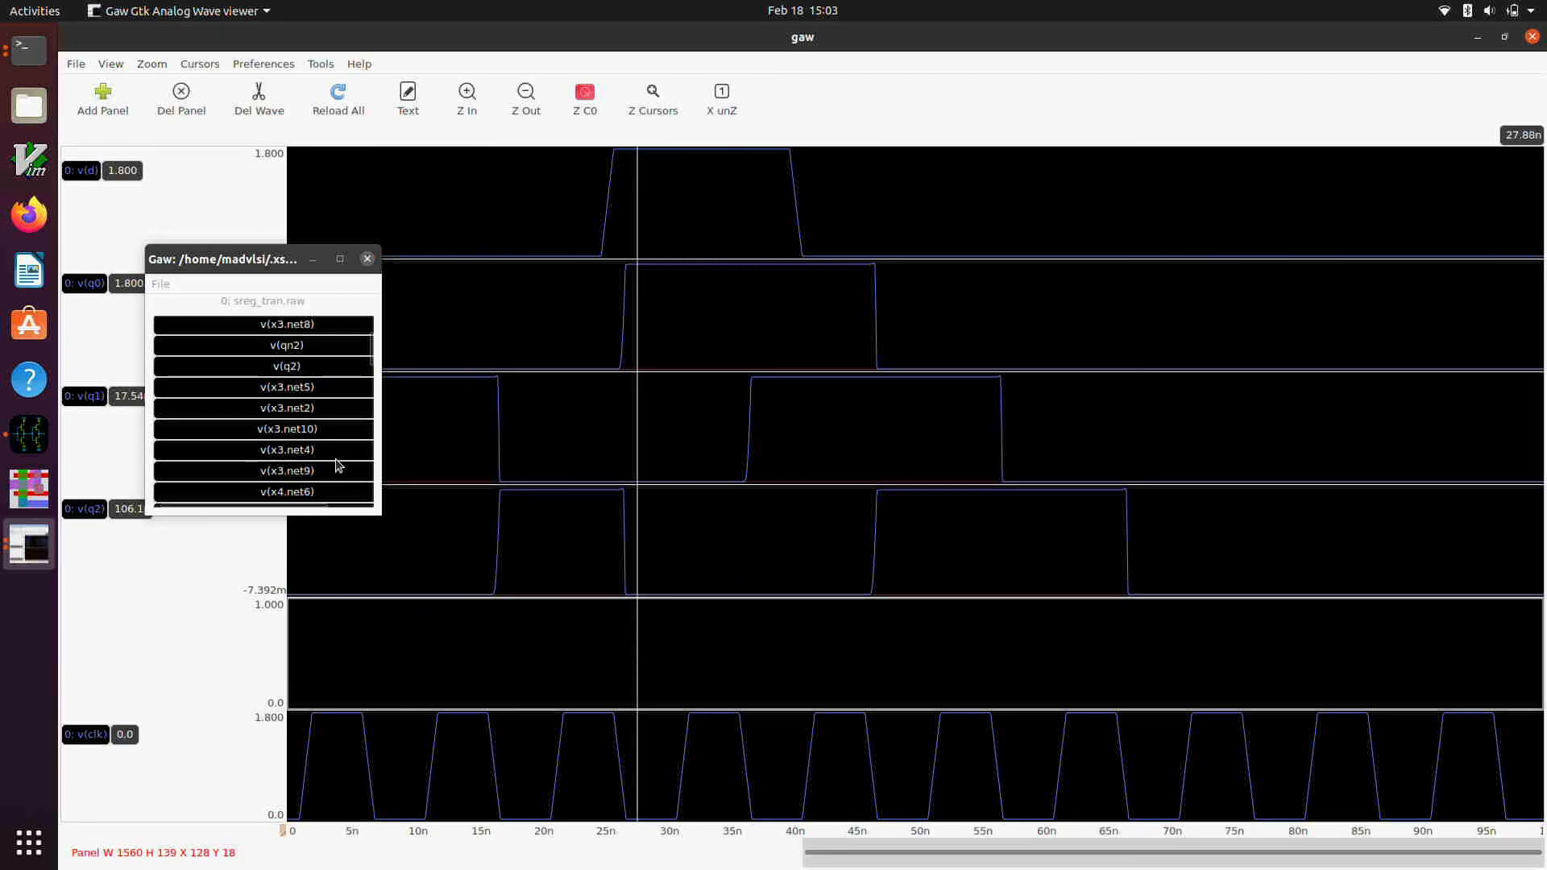
pyautogui.scroll(-2, 338, 466)
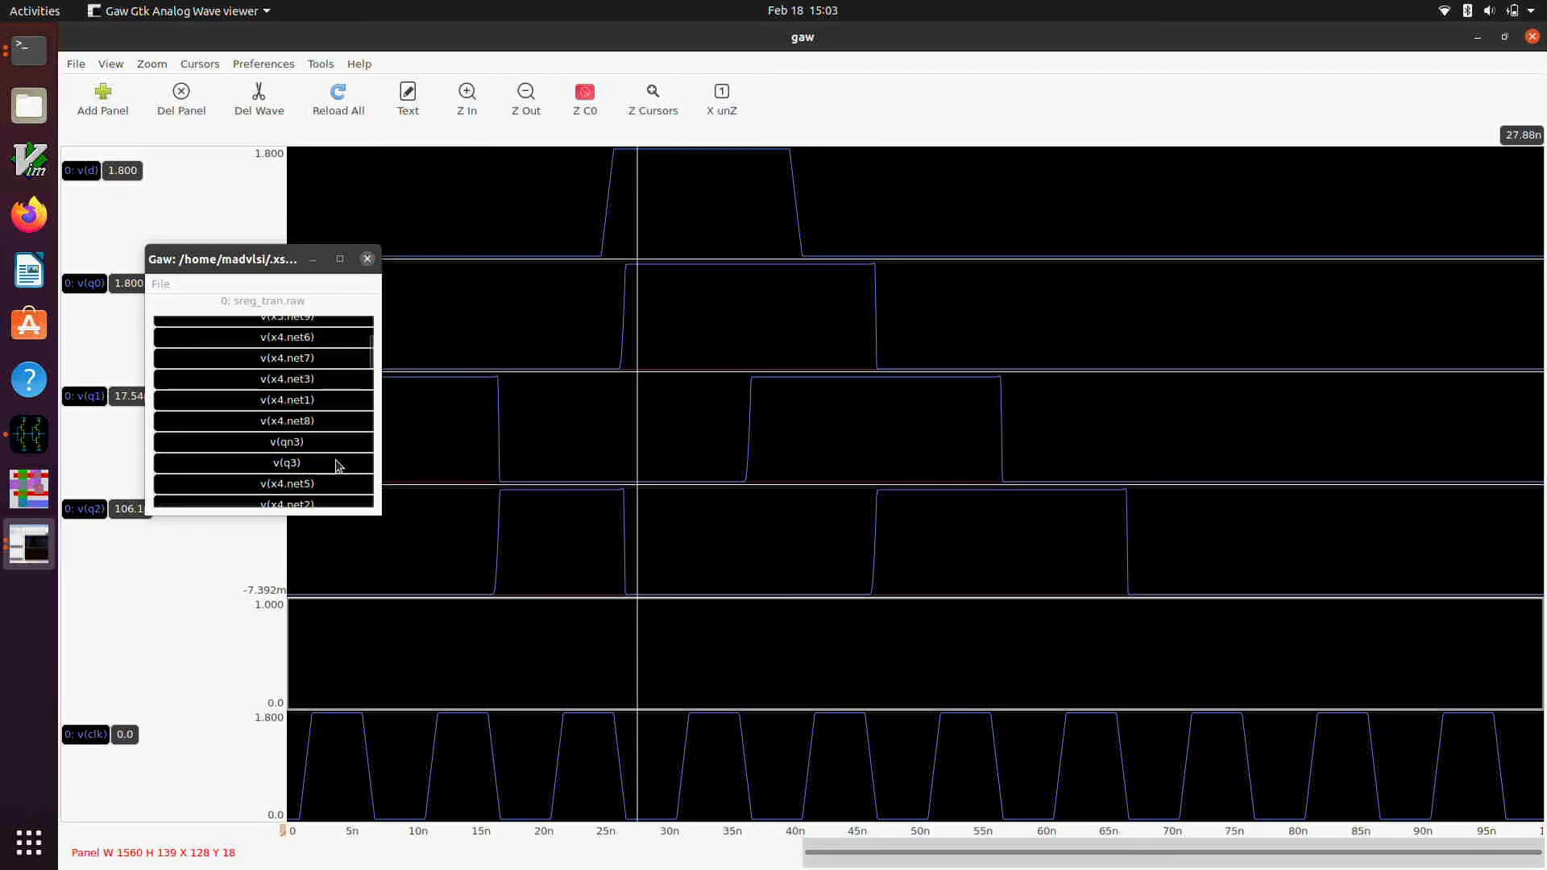
pyautogui.doubleClick(336, 464)
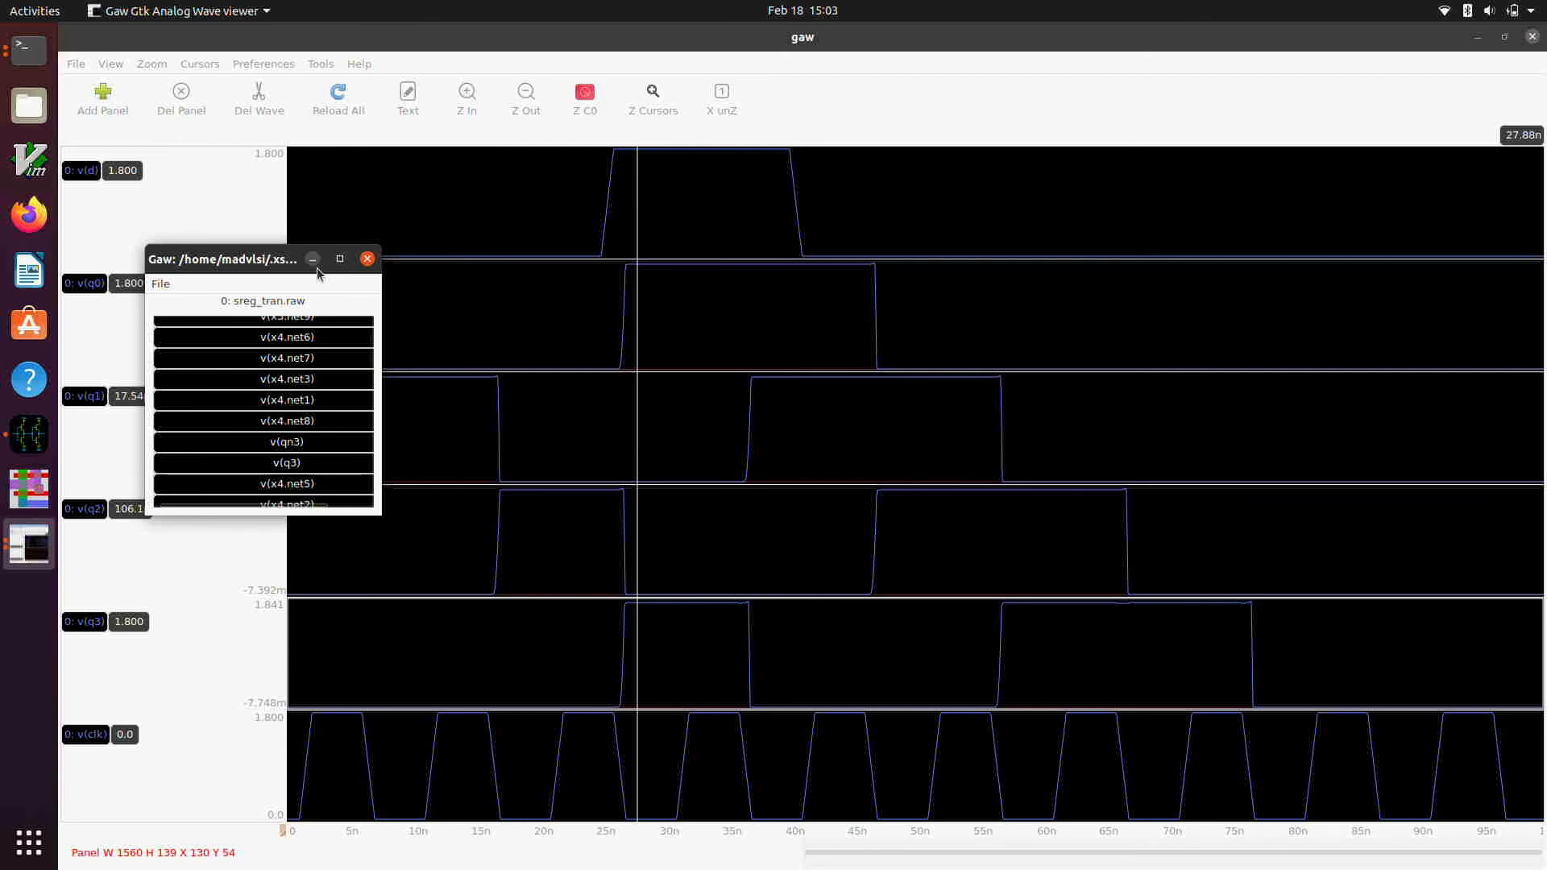
# Move the signal list around to examine the Q0–Q3 waveforms from time zero, and close the signal list and plot window.
pyautogui.moveTo(243, 260); pyautogui.dragTo(174, 116)
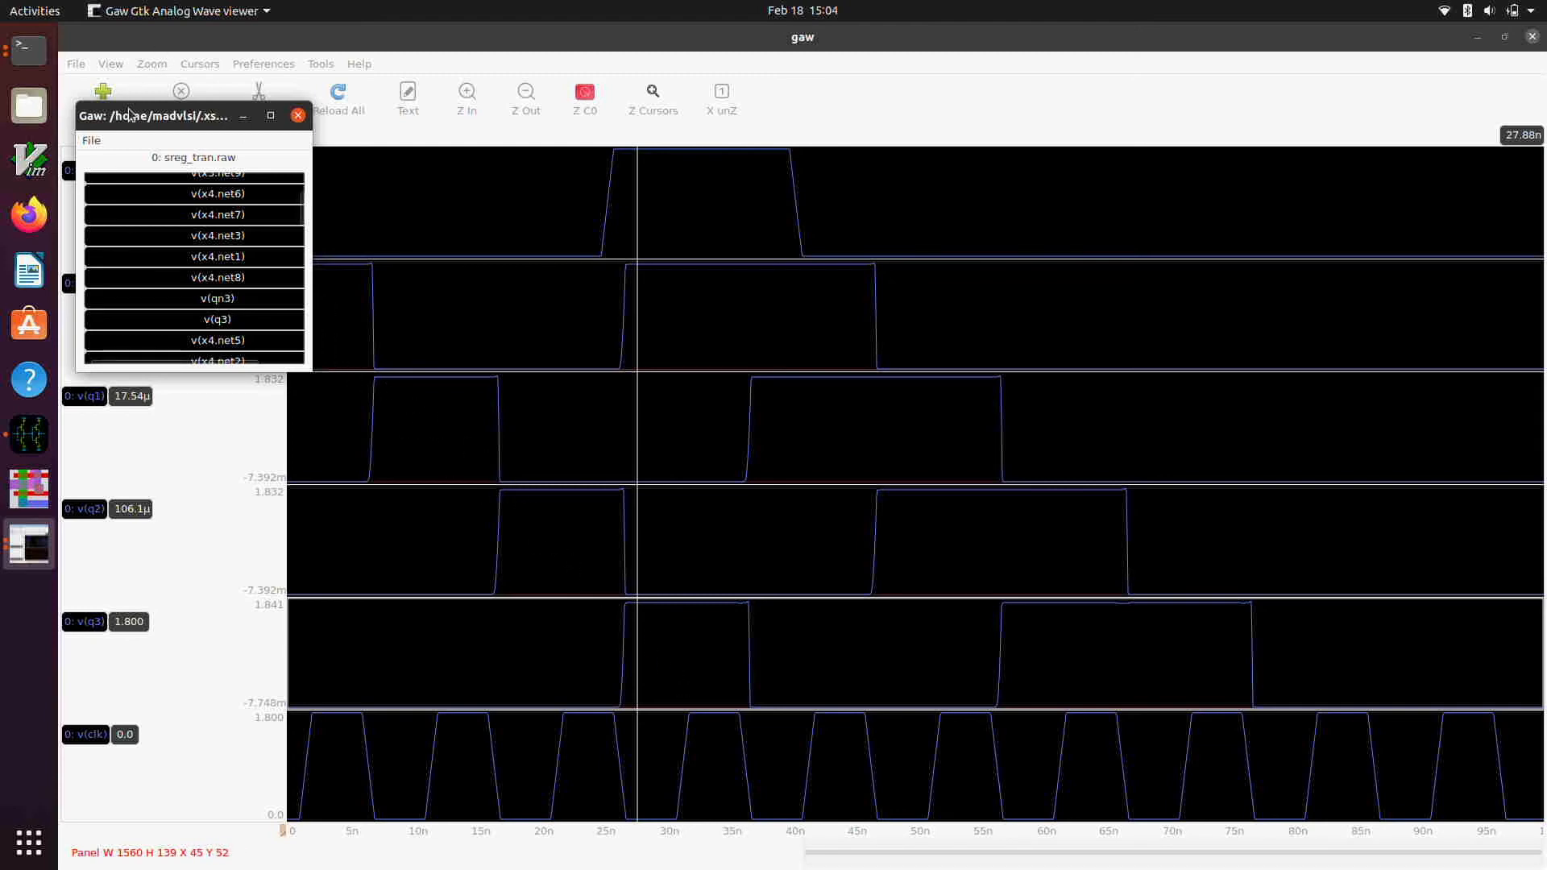
pyautogui.moveTo(125, 107); pyautogui.dragTo(167, 411)
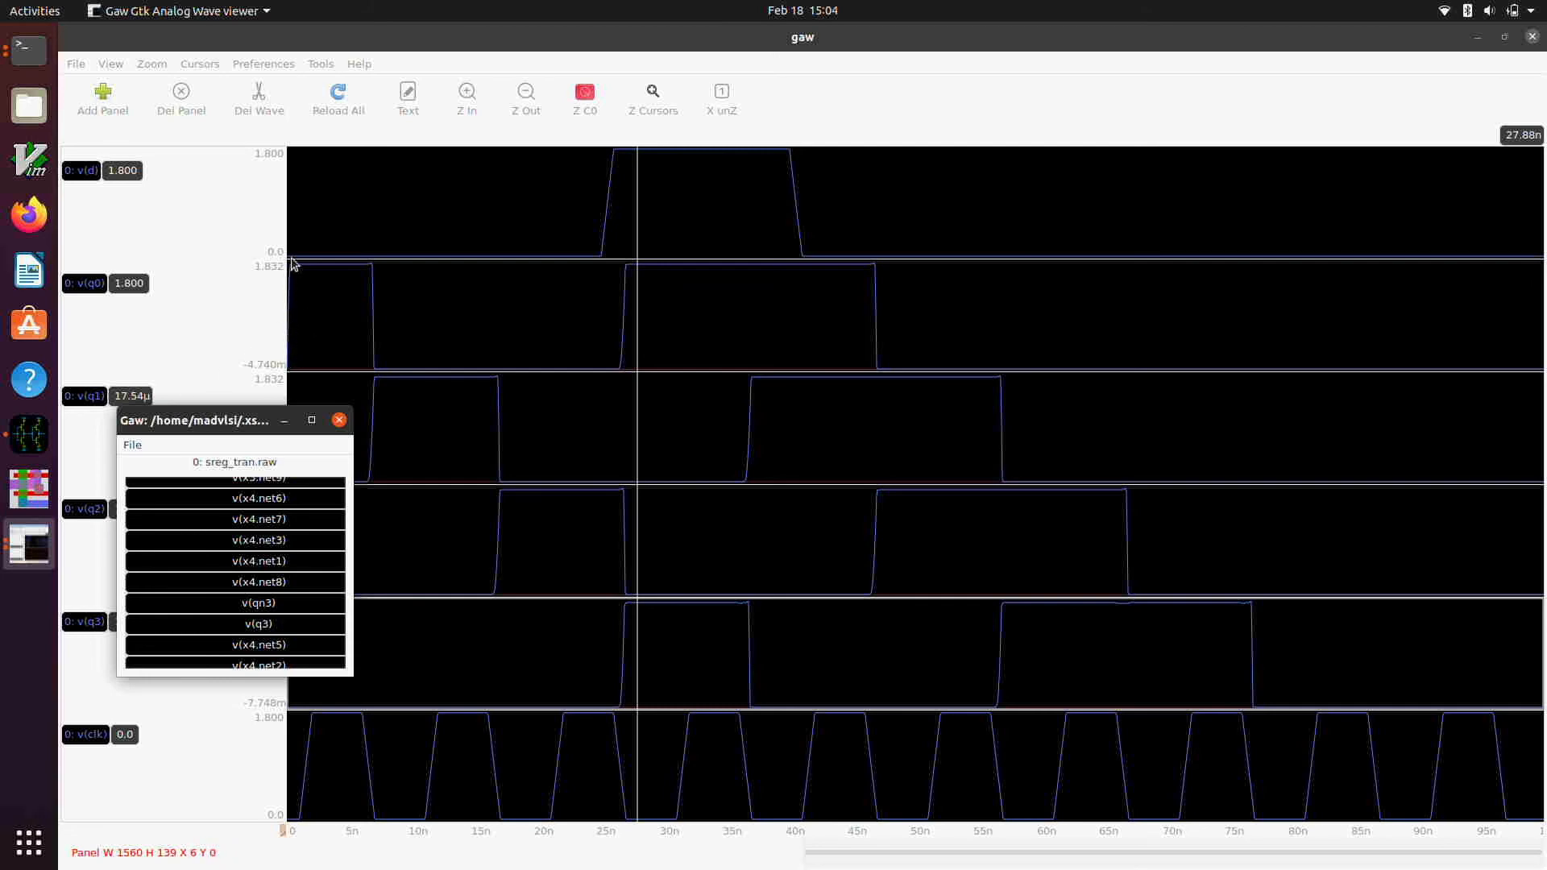
pyautogui.moveTo(206, 418); pyautogui.dragTo(207, 174)
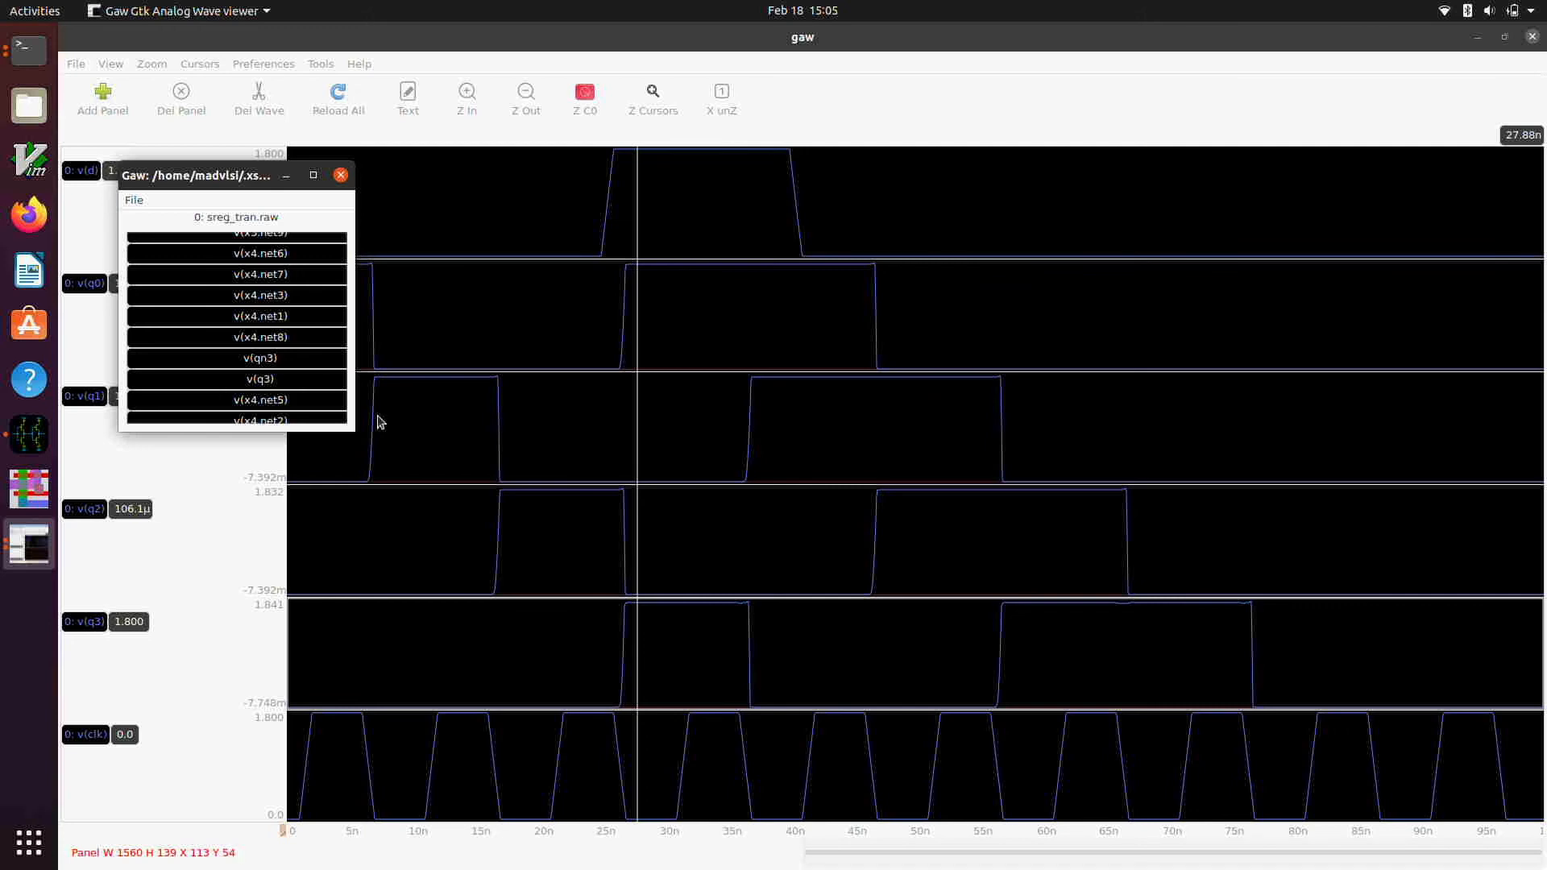
pyautogui.click(341, 176)
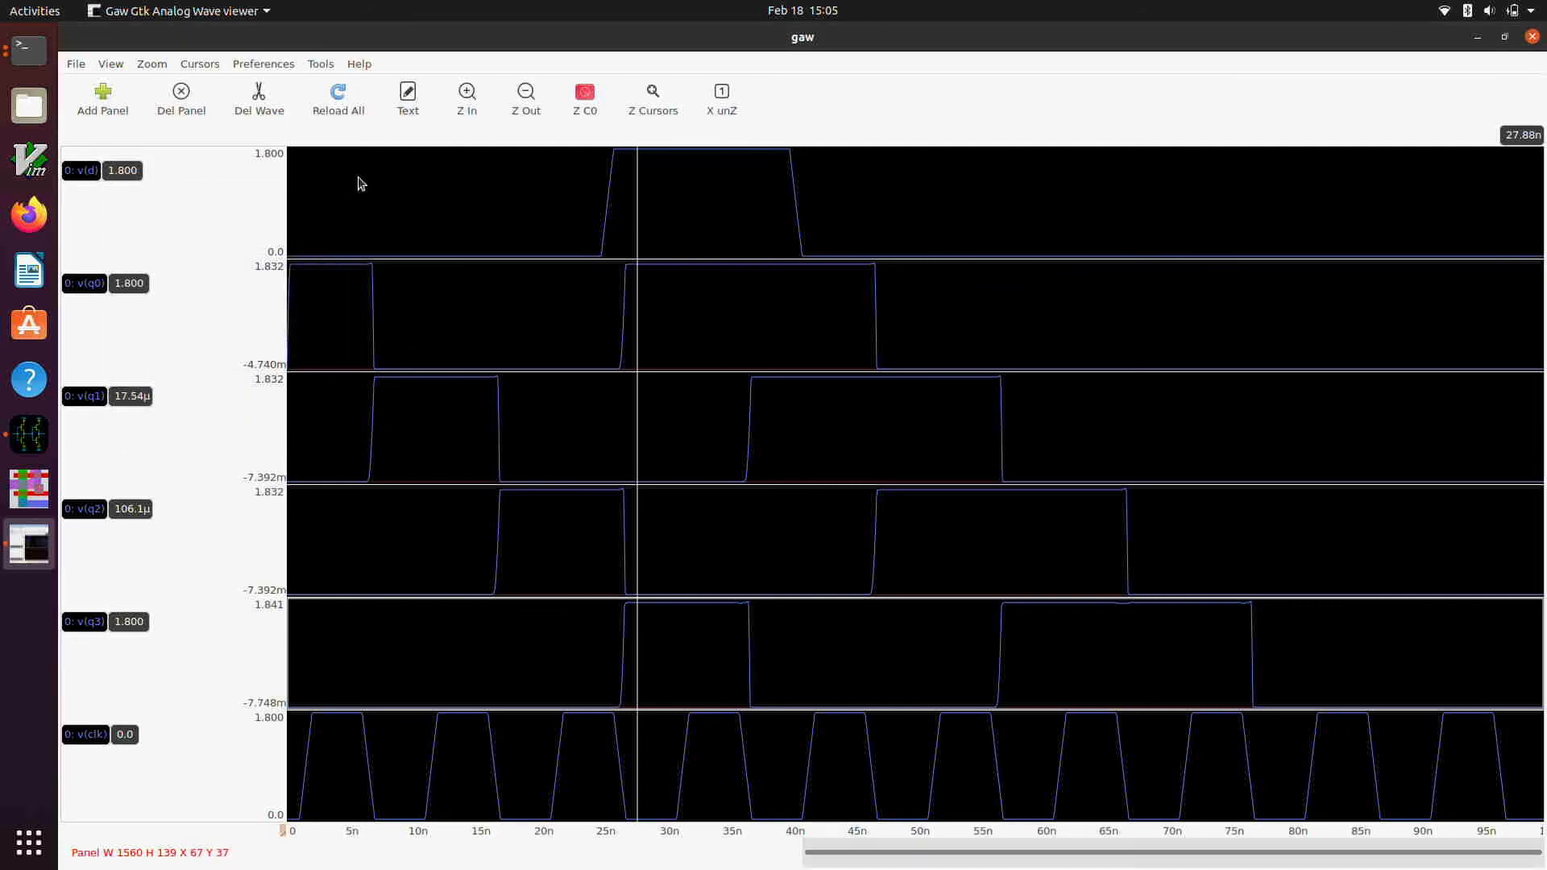
pyautogui.click(1532, 36)
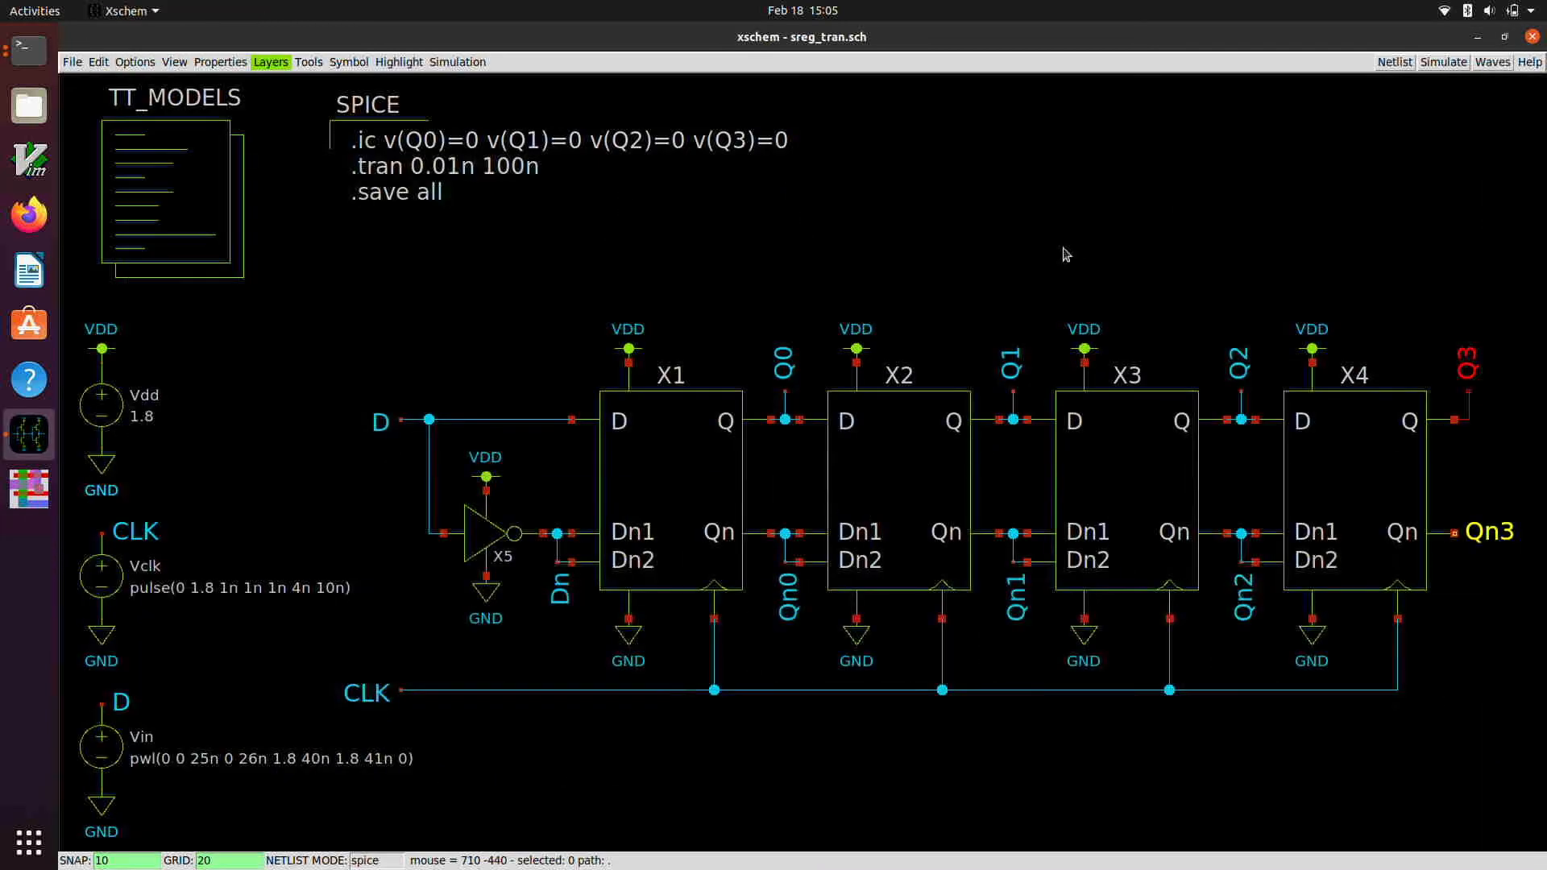
# Open the sreg_tran netlist enlarged in the text editor, review the .ic line and the negdff subcircuit, and close it.
pyautogui.click(457, 62)
pyautogui.click(469, 205)
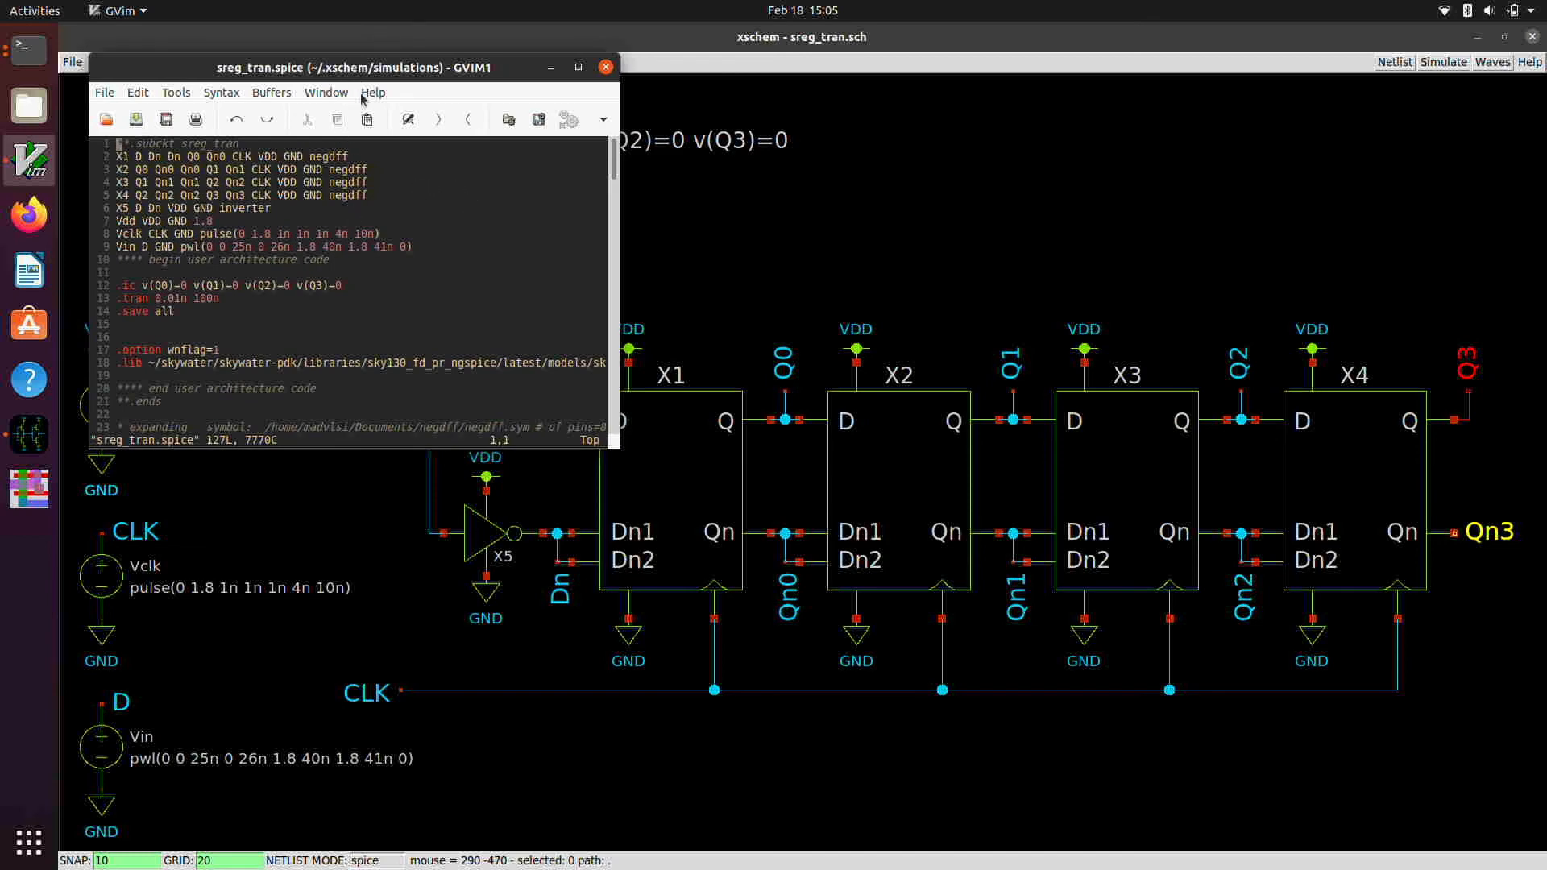
pyautogui.moveTo(375, 77); pyautogui.dragTo(383, 20)
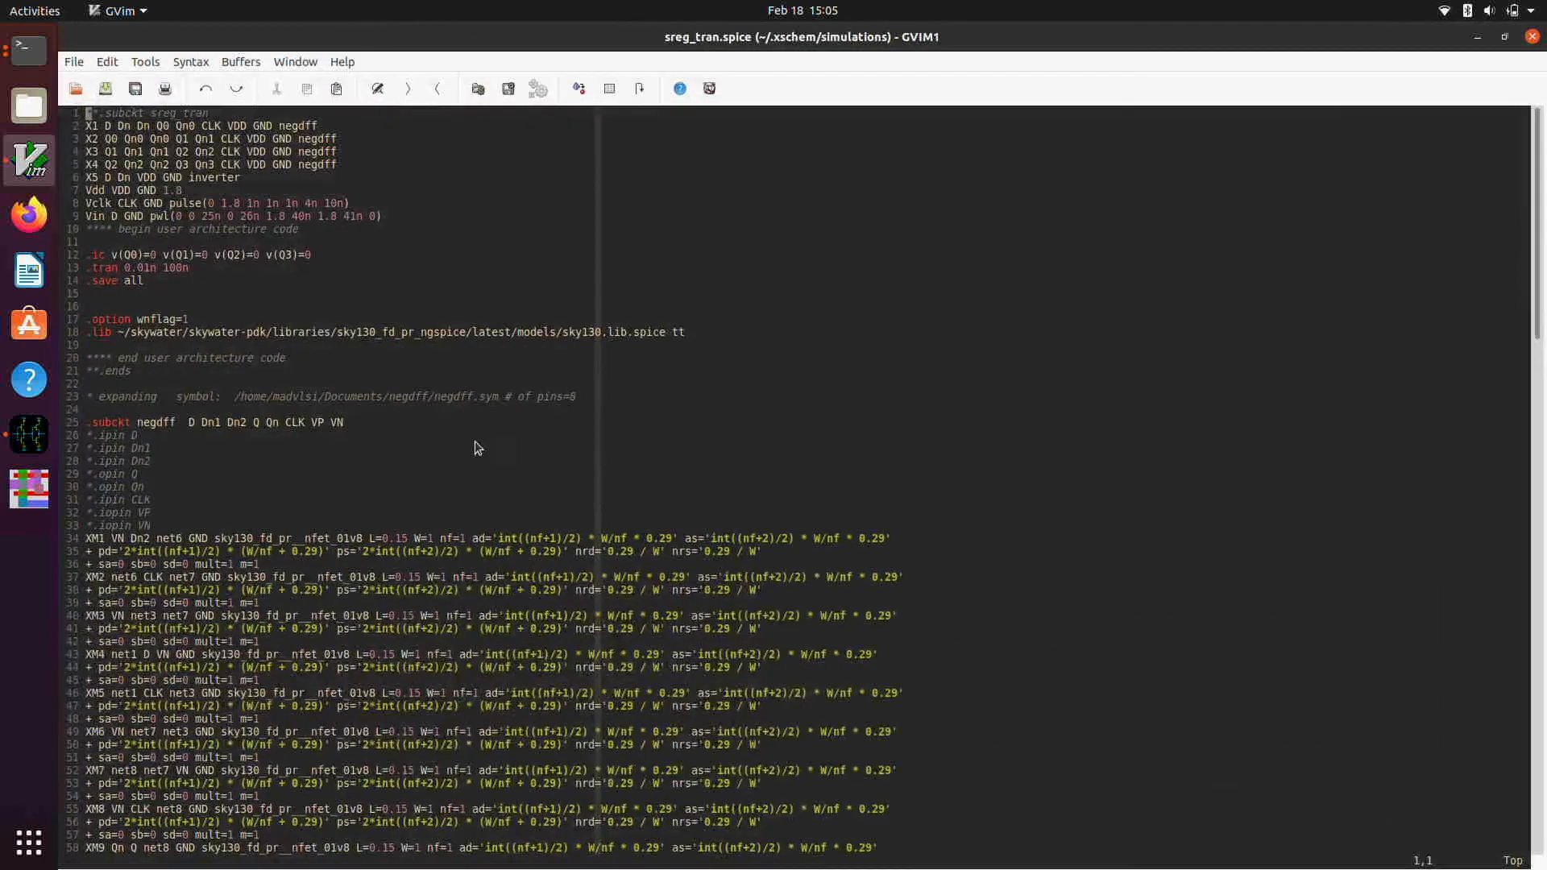
pyautogui.scroll(-4, 475, 483)
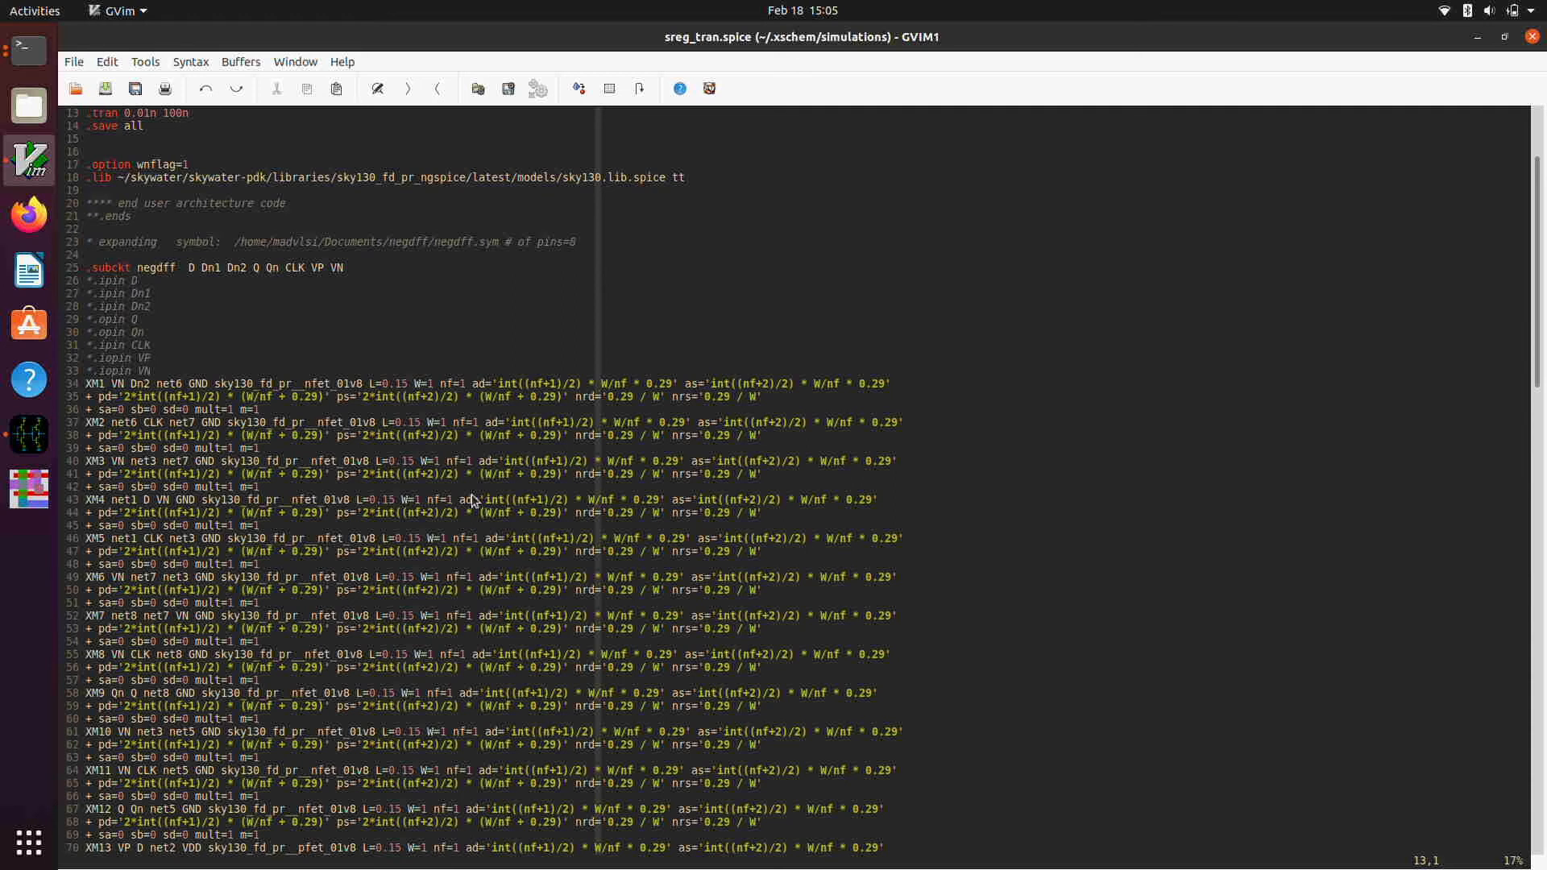
pyautogui.scroll(4, 472, 500)
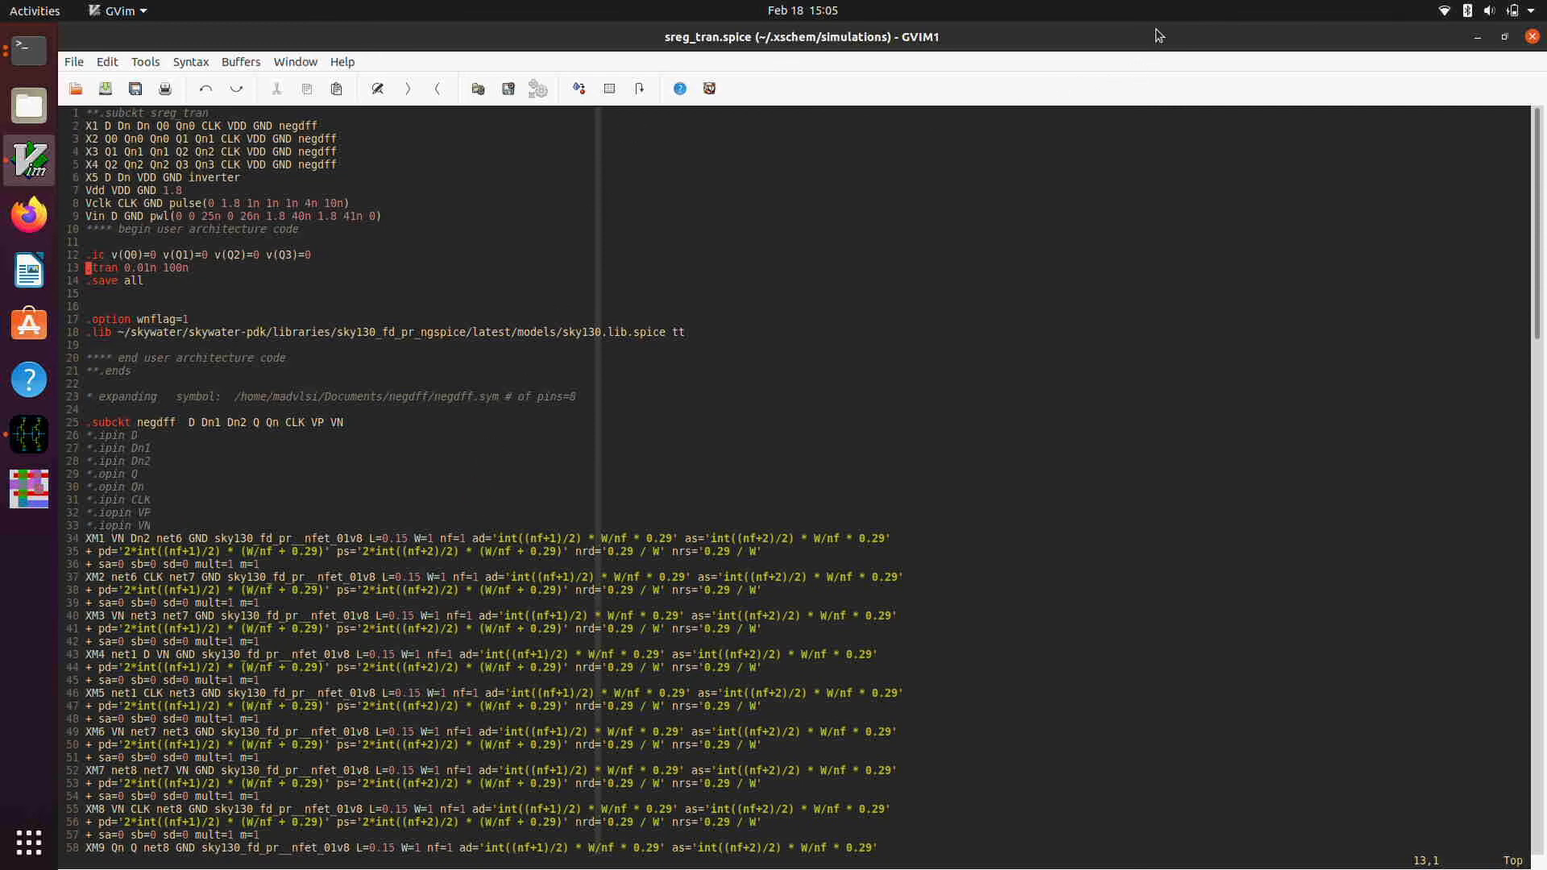
pyautogui.moveTo(1158, 35); pyautogui.dragTo(1117, 161)
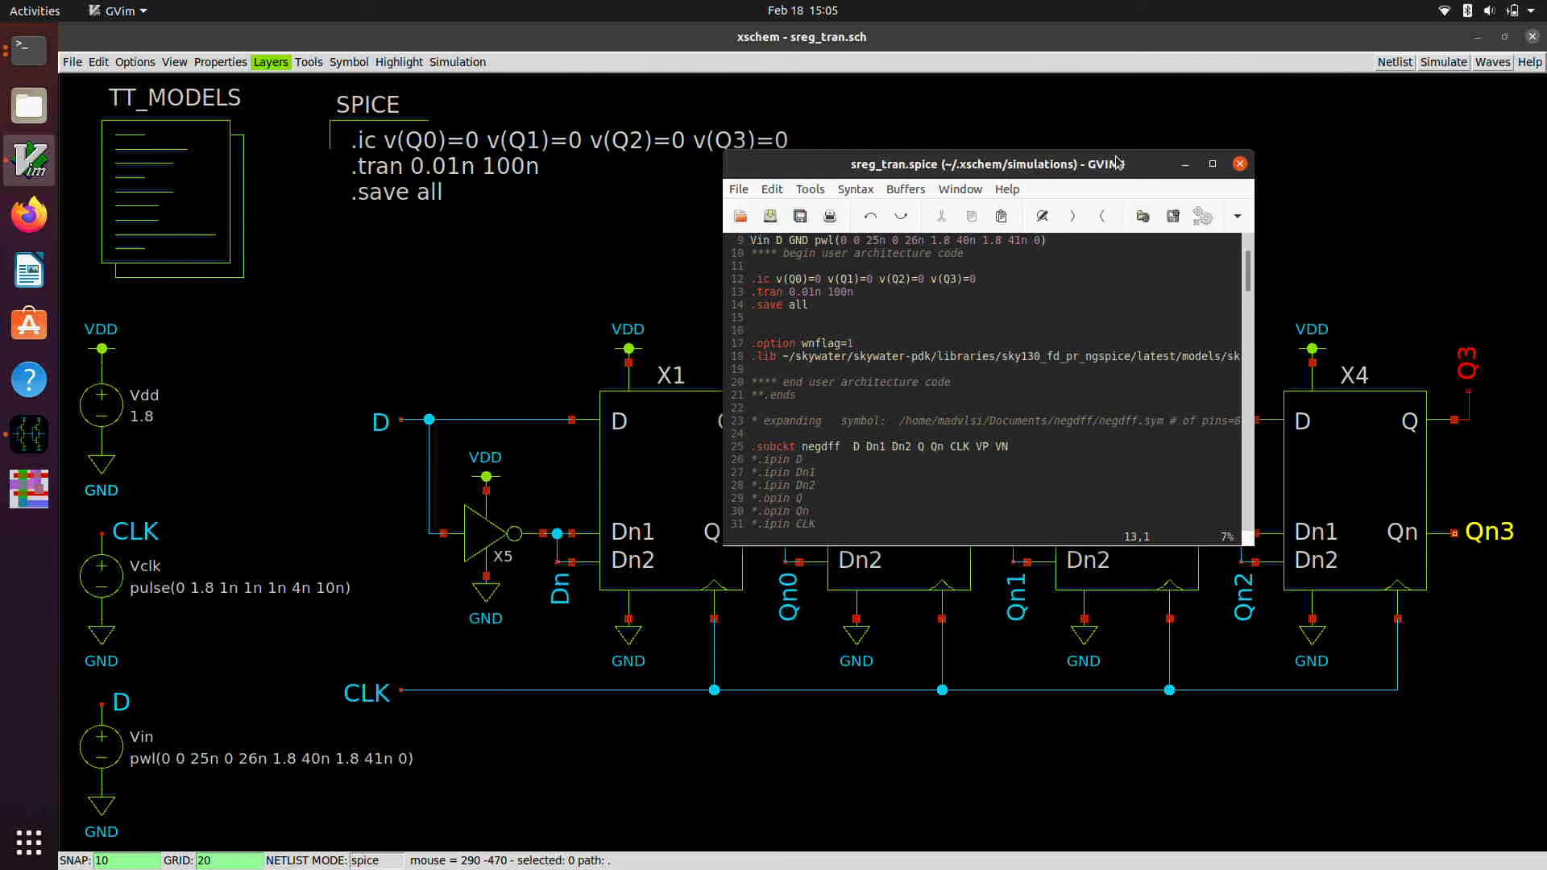
pyautogui.click(1238, 166)
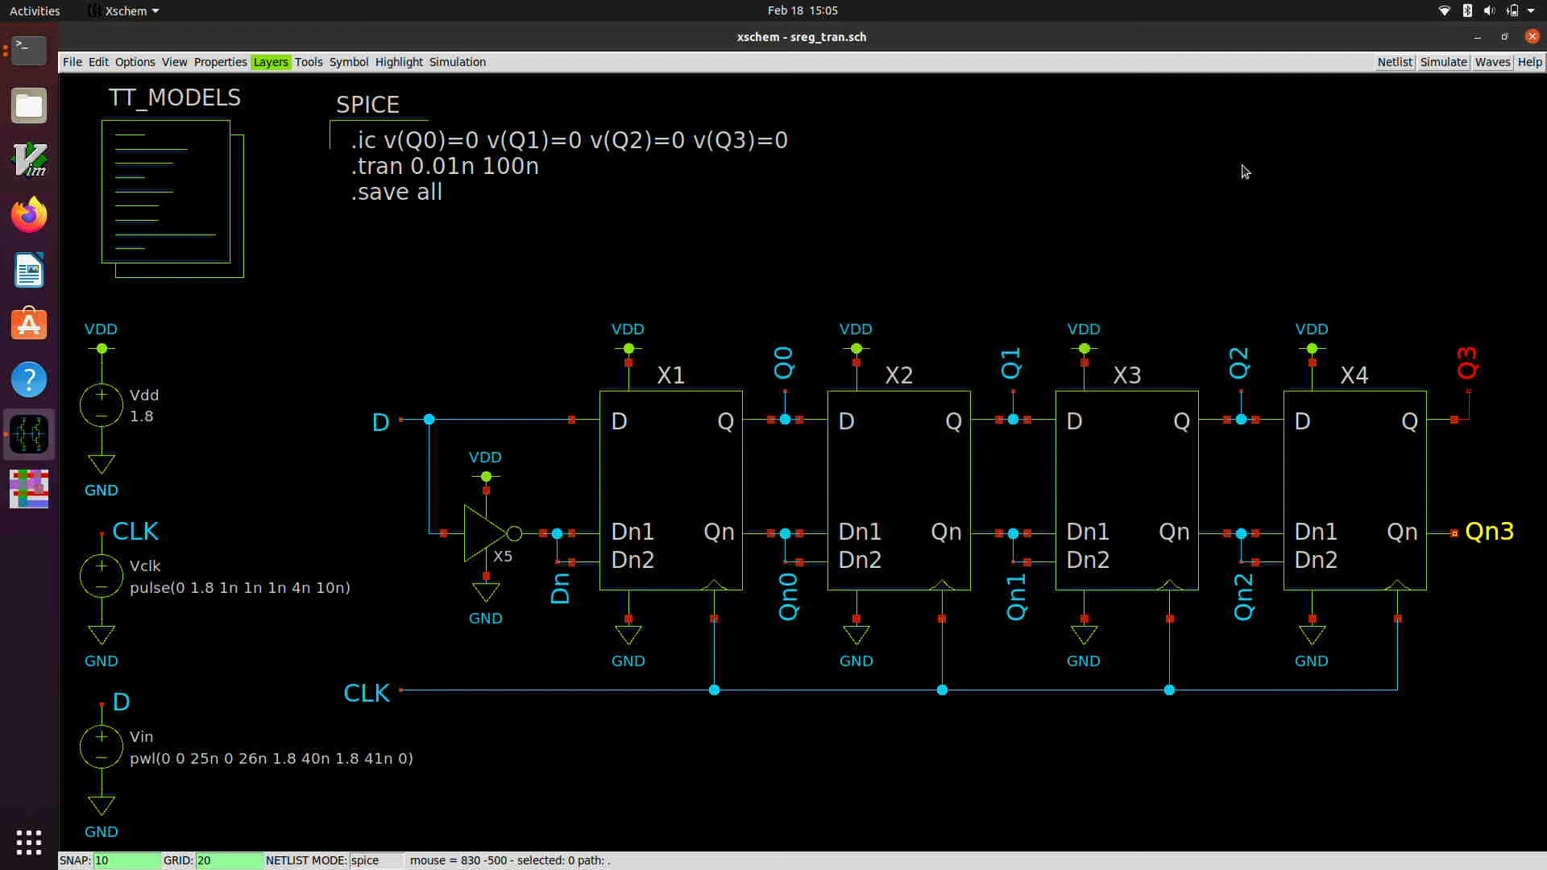
# Descend into flip-flop X1 to examine the negdff transistor schematic, and return to the sreg_tran schematic.
pyautogui.click(658, 496)
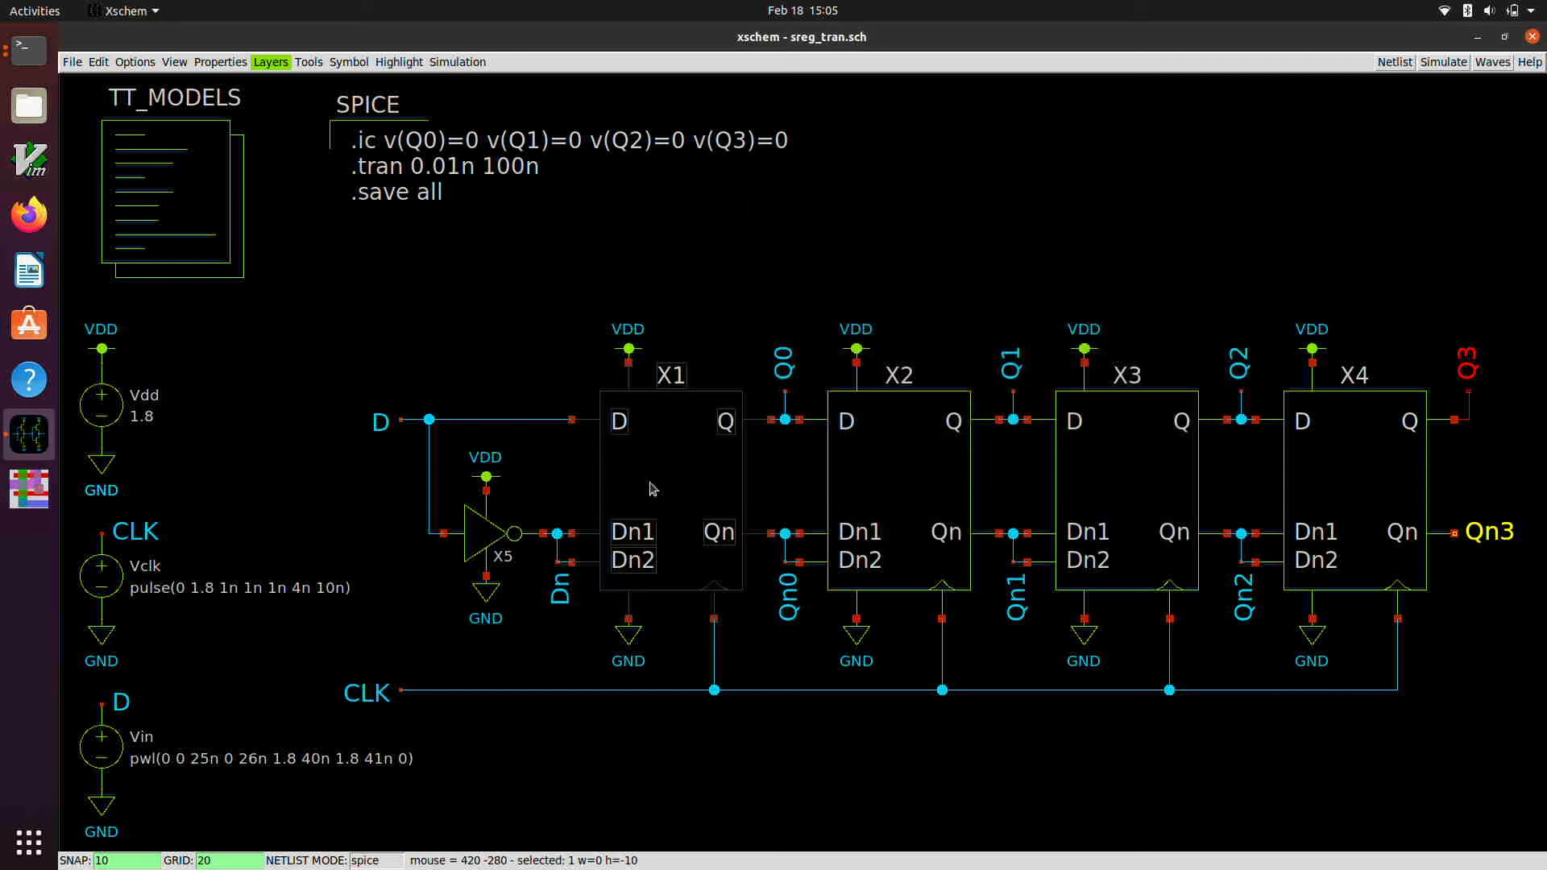
pyautogui.press('e')
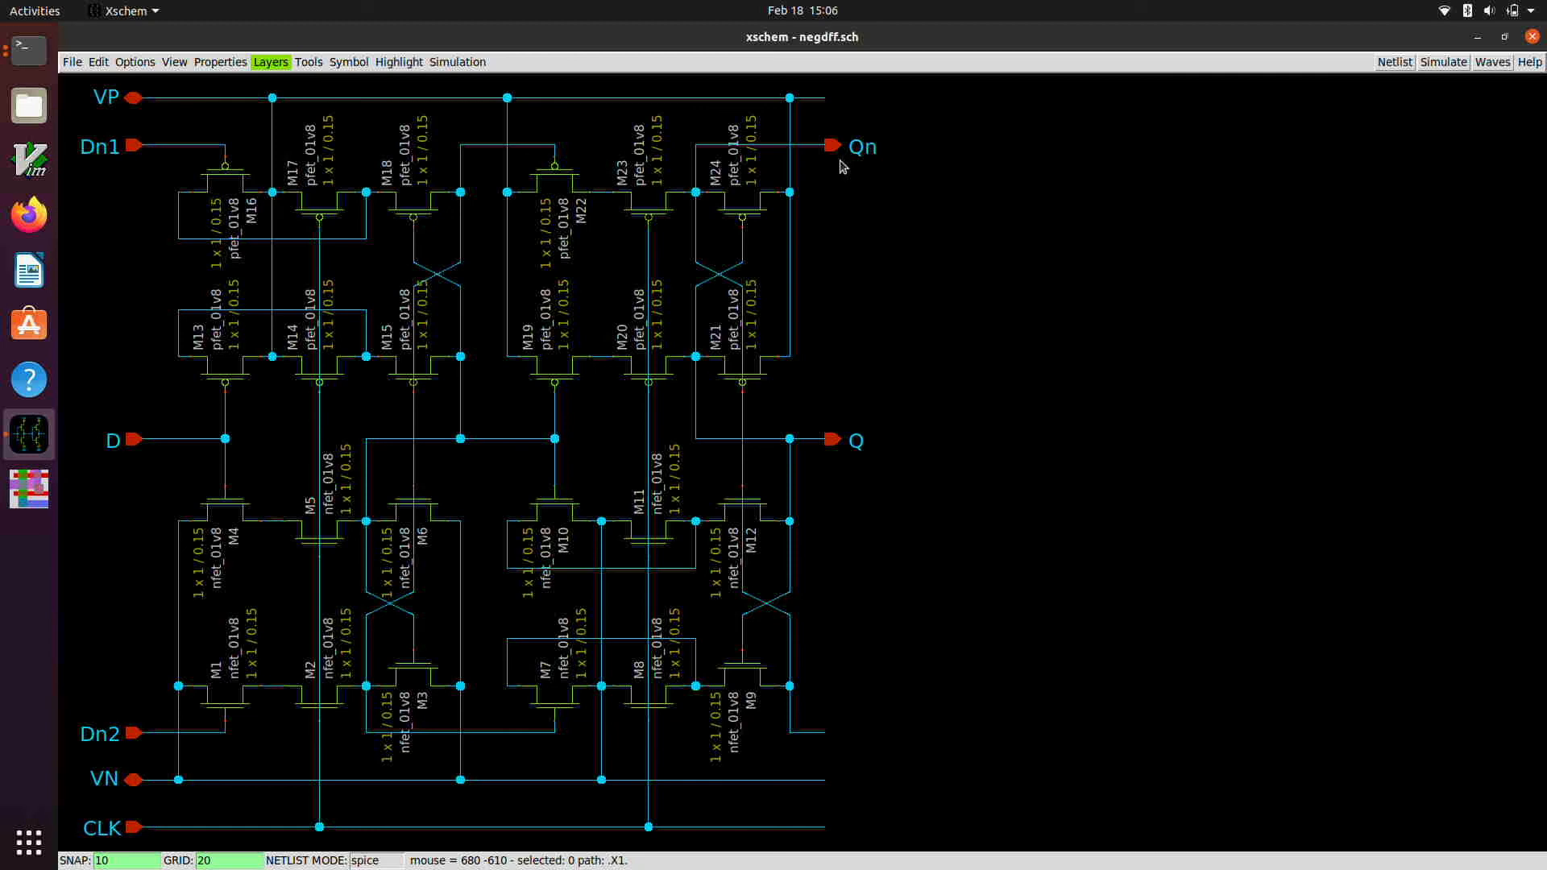
pyautogui.hotkey('ctrl', 'e')
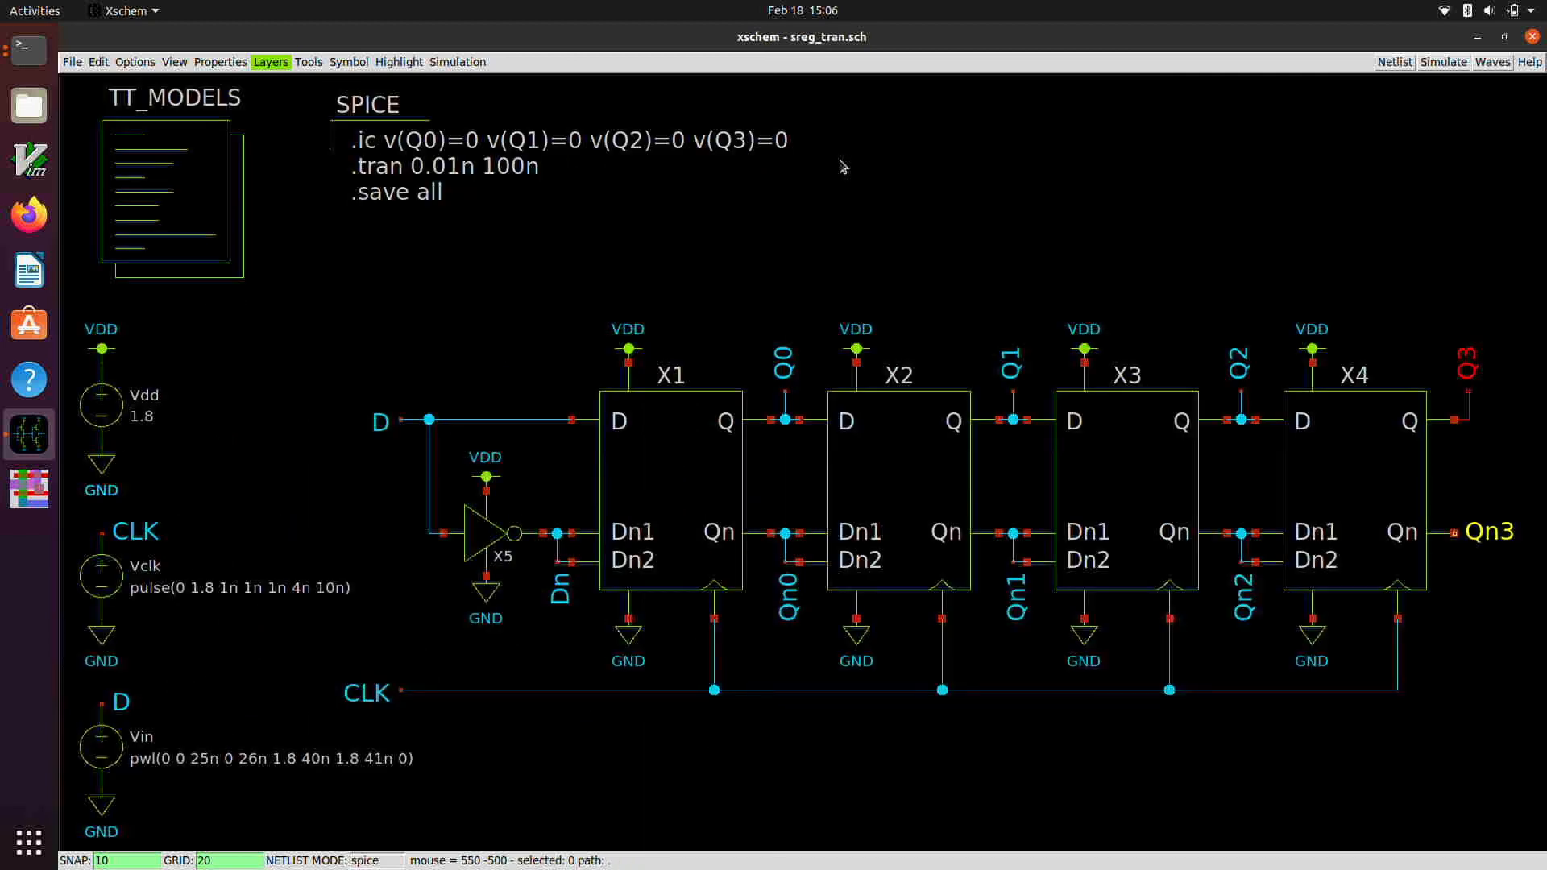
# Open the sreg_tran netlist in the text editor, review the transistor node names in the negdff subcircuit, and close it.
pyautogui.click(457, 62)
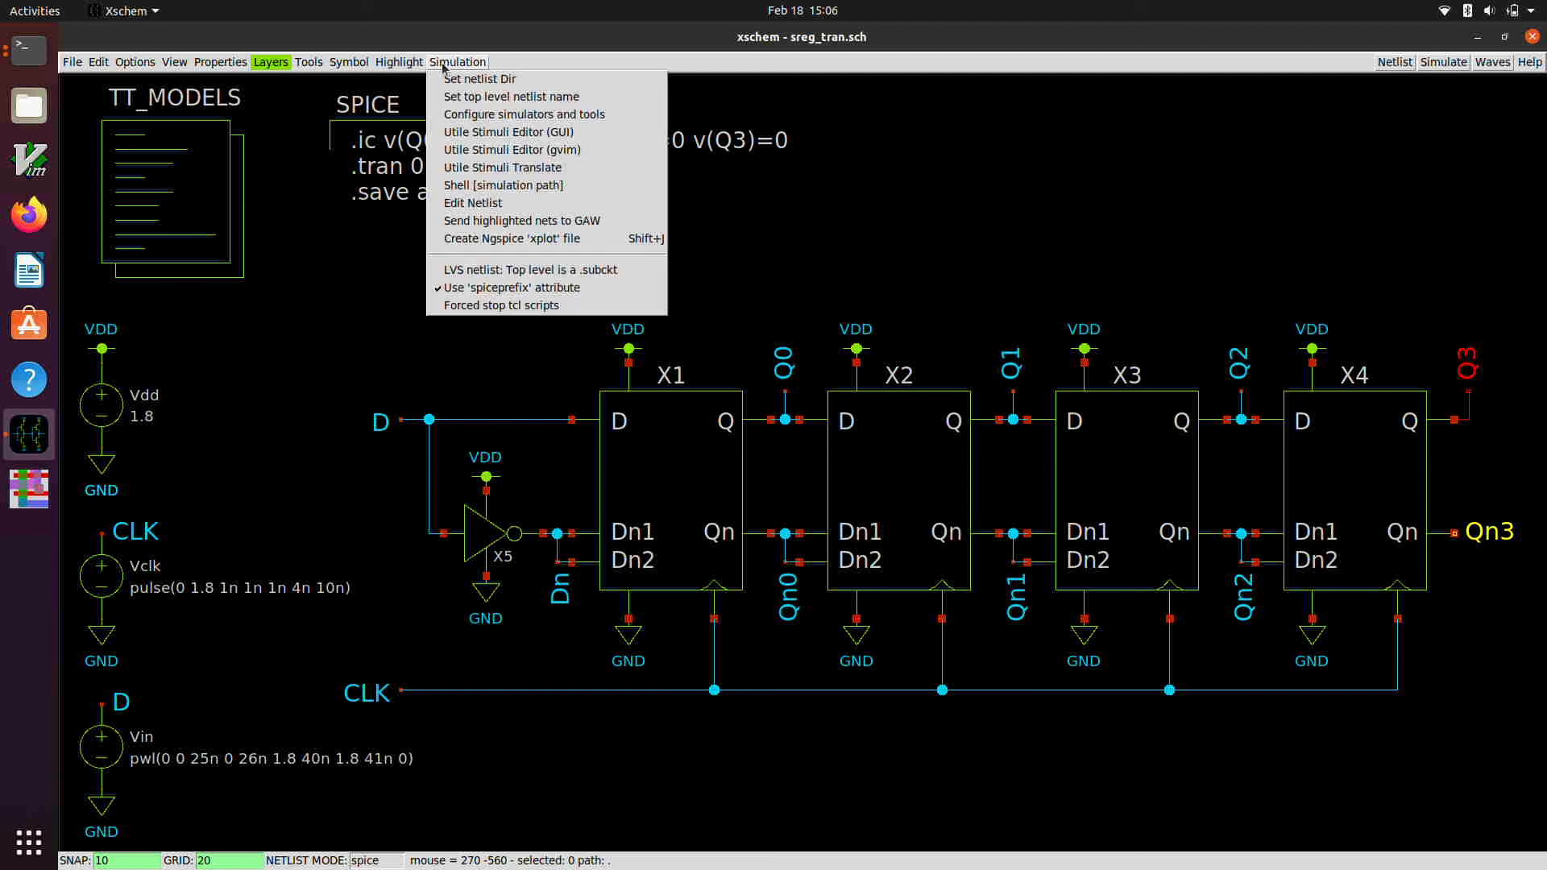
pyautogui.click(488, 203)
pyautogui.scroll(-1, 485, 256)
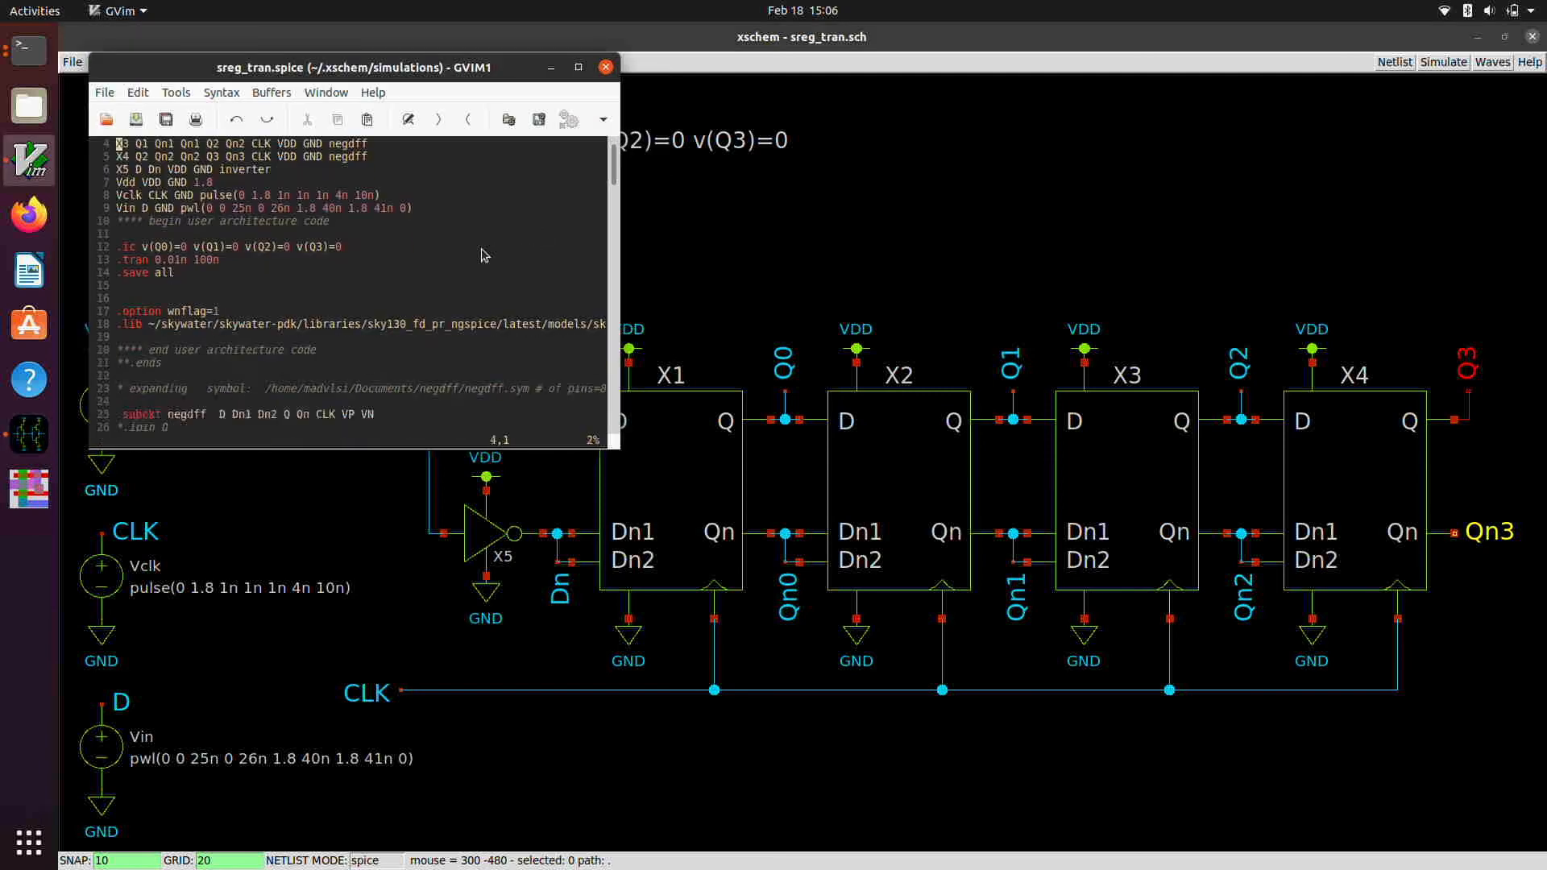
pyautogui.scroll(-16, 484, 256)
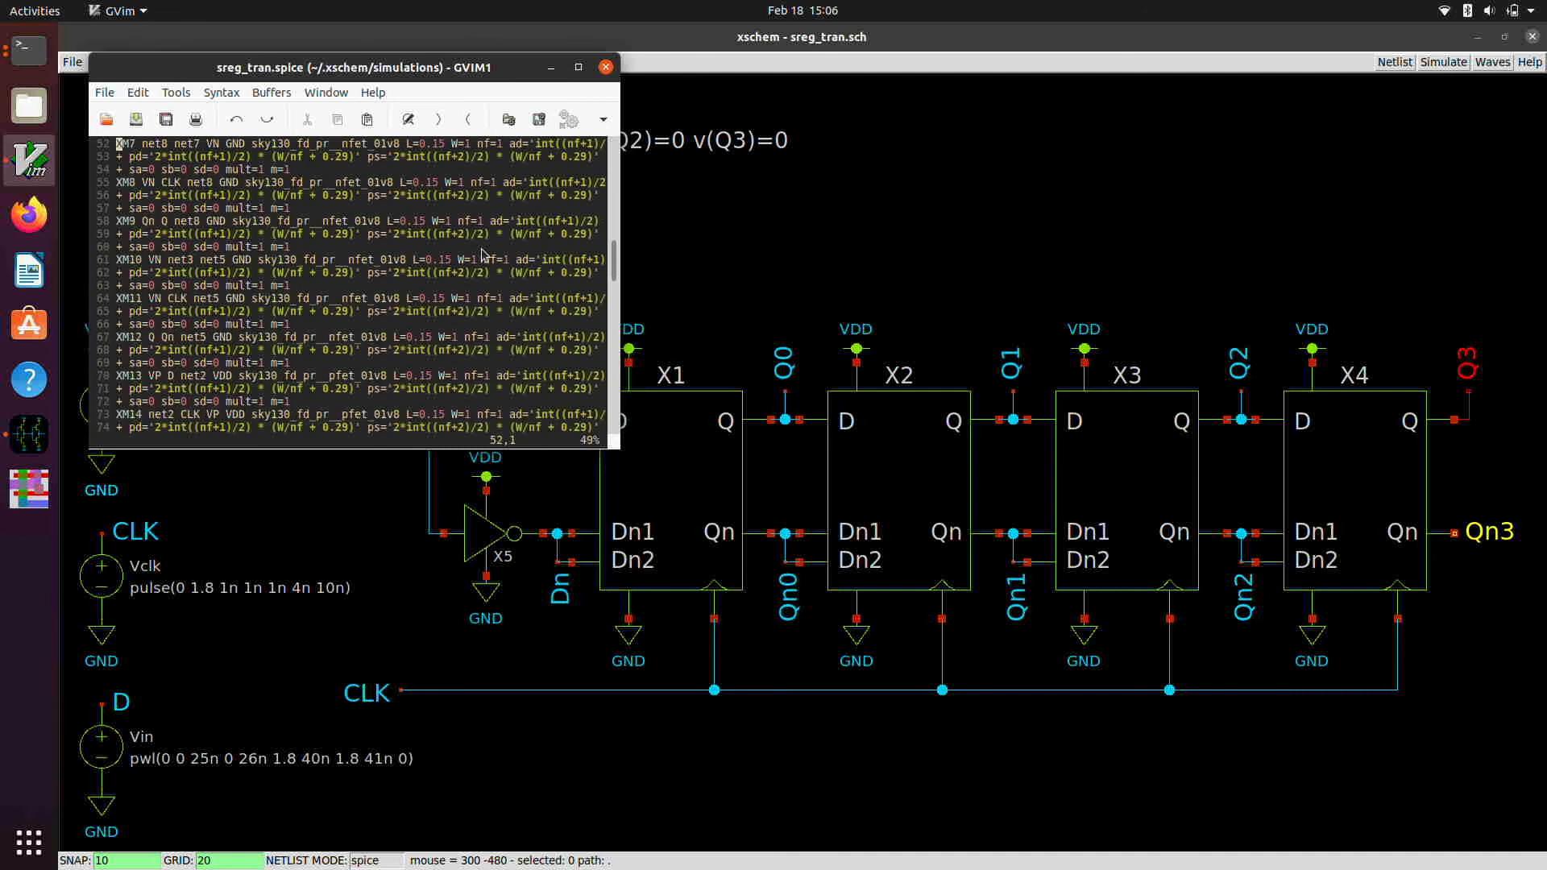
pyautogui.scroll(-2, 484, 255)
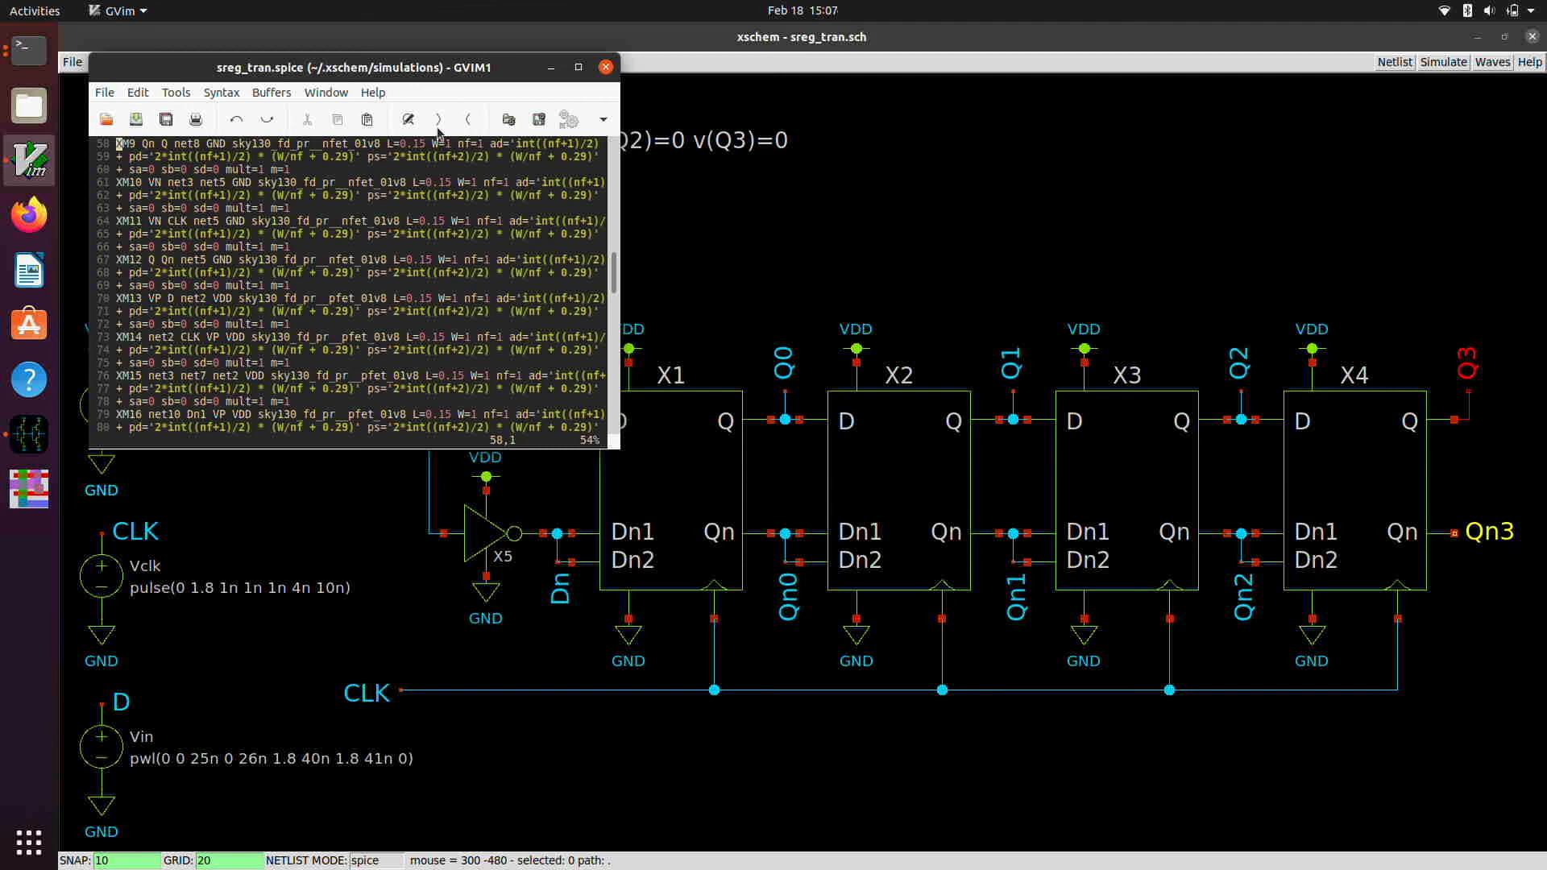
pyautogui.click(606, 67)
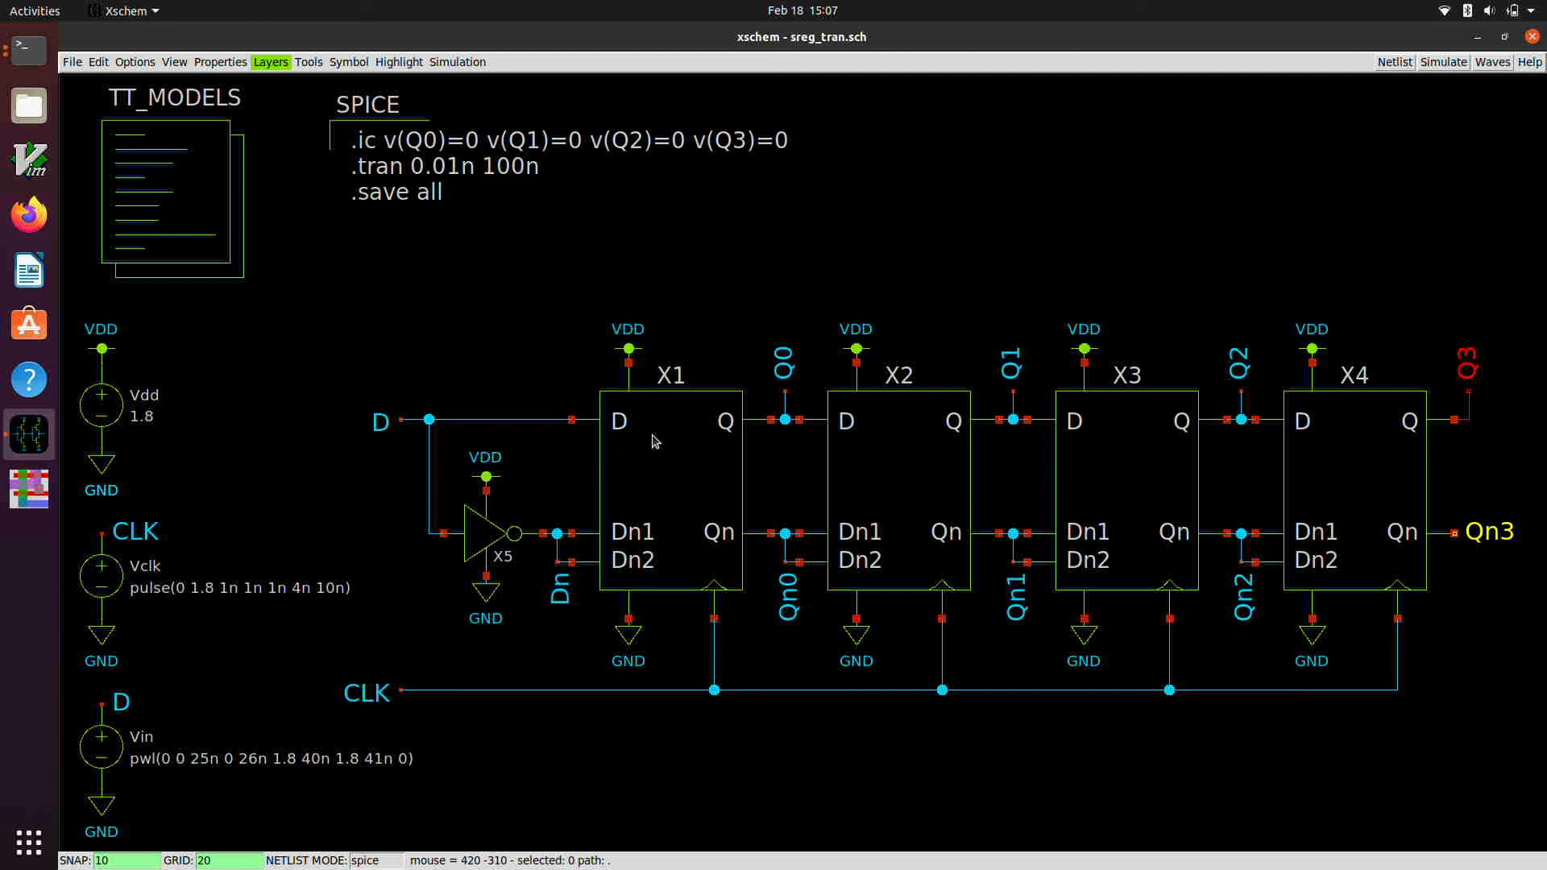
# Add the line ".ic v(x1.net7)=0 v(x2.net7)=0 v(x3.net7)=0 v(x4.net7)=0" below the existing .ic line in the SPICE block, and save the schematic.
pyautogui.doubleClick(713, 149)
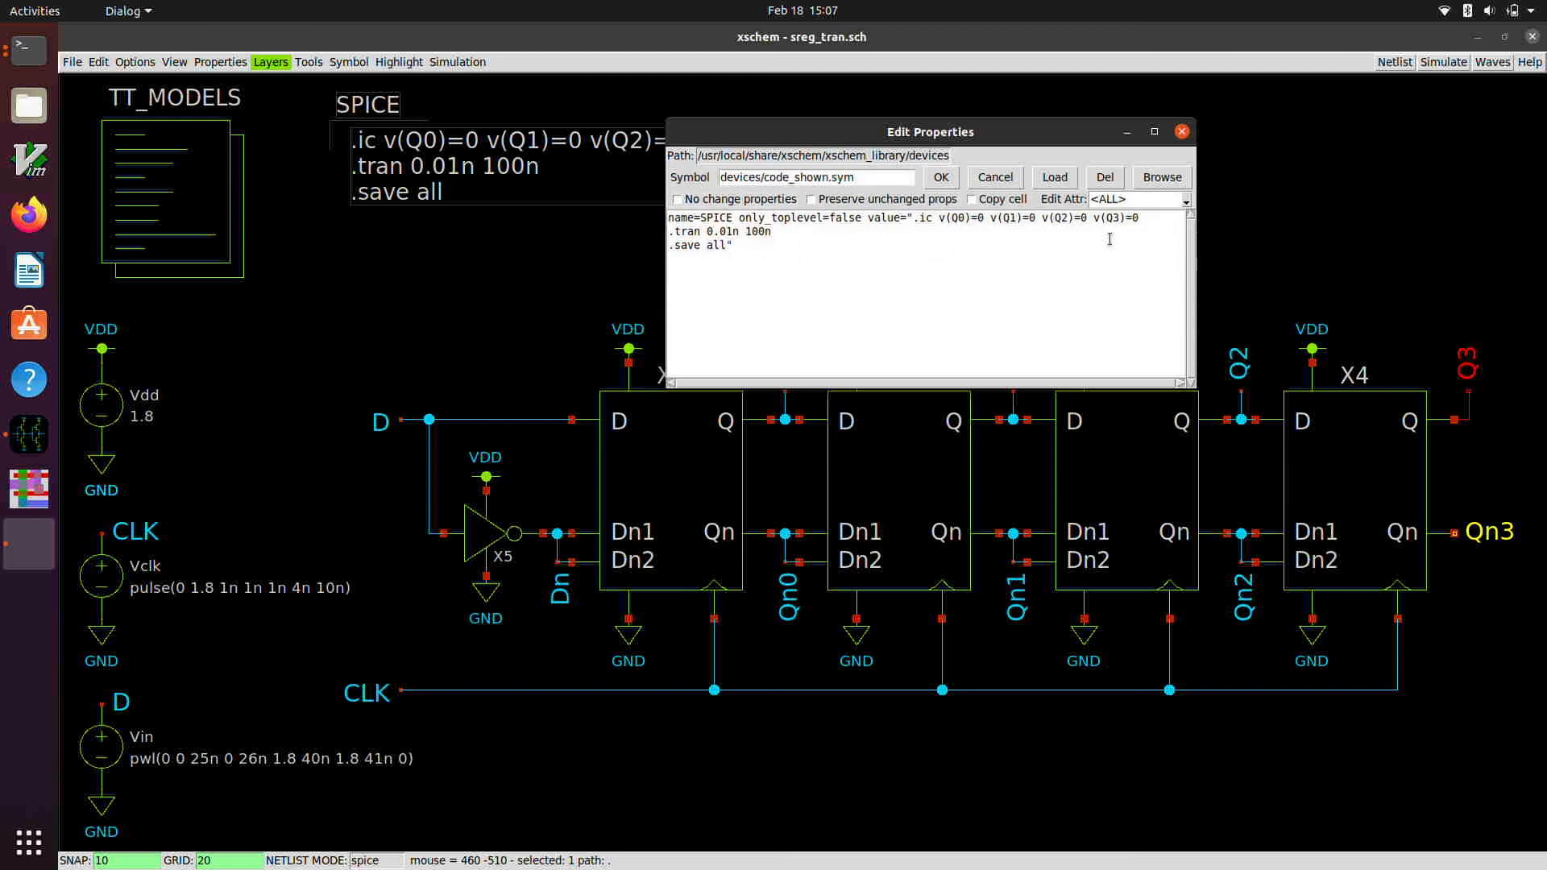
pyautogui.click(1153, 216)
pyautogui.press('Return')
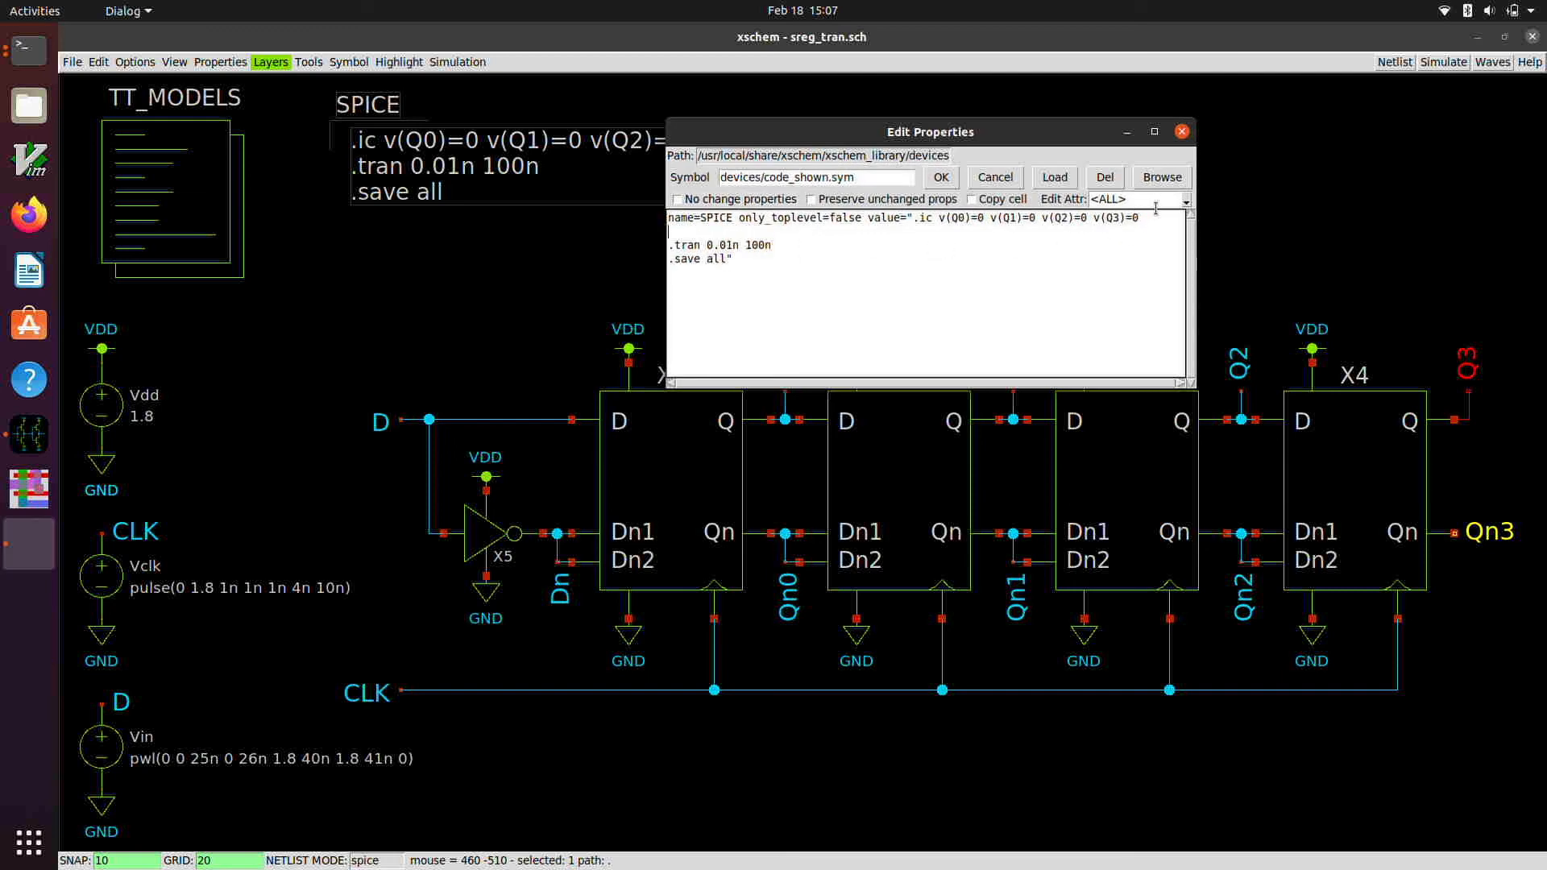
pyautogui.write('.ic')
pyautogui.write('v(x1.net7(')
pyautogui.press('BackSpace')
pyautogui.write(')=0')
pyautogui.write('v(x2.net')
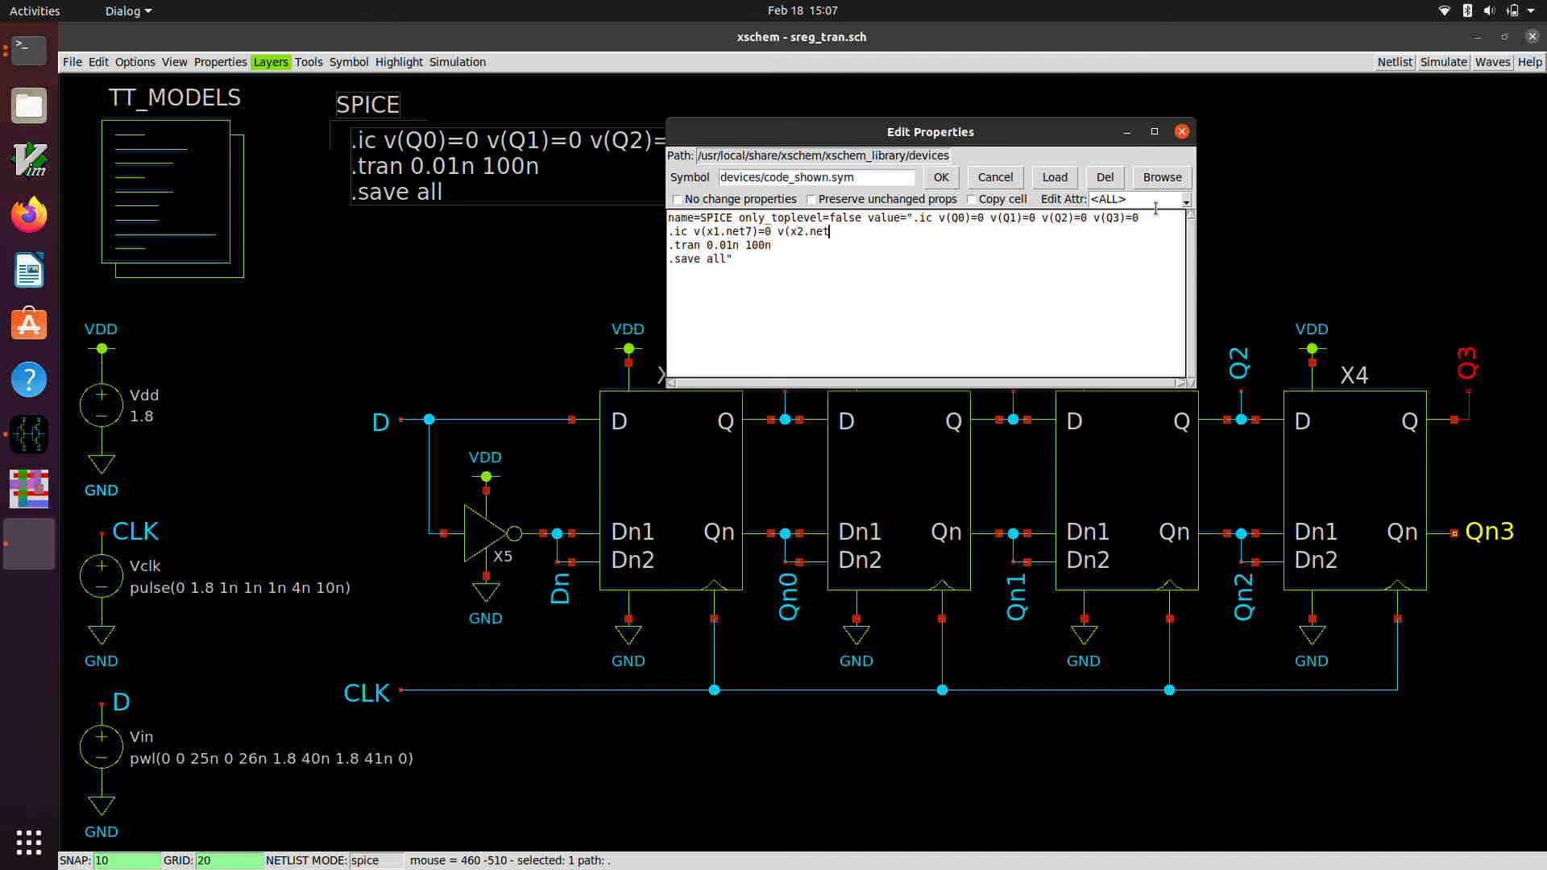
pyautogui.write('7)=0 v(x3.net7)=0 v(')
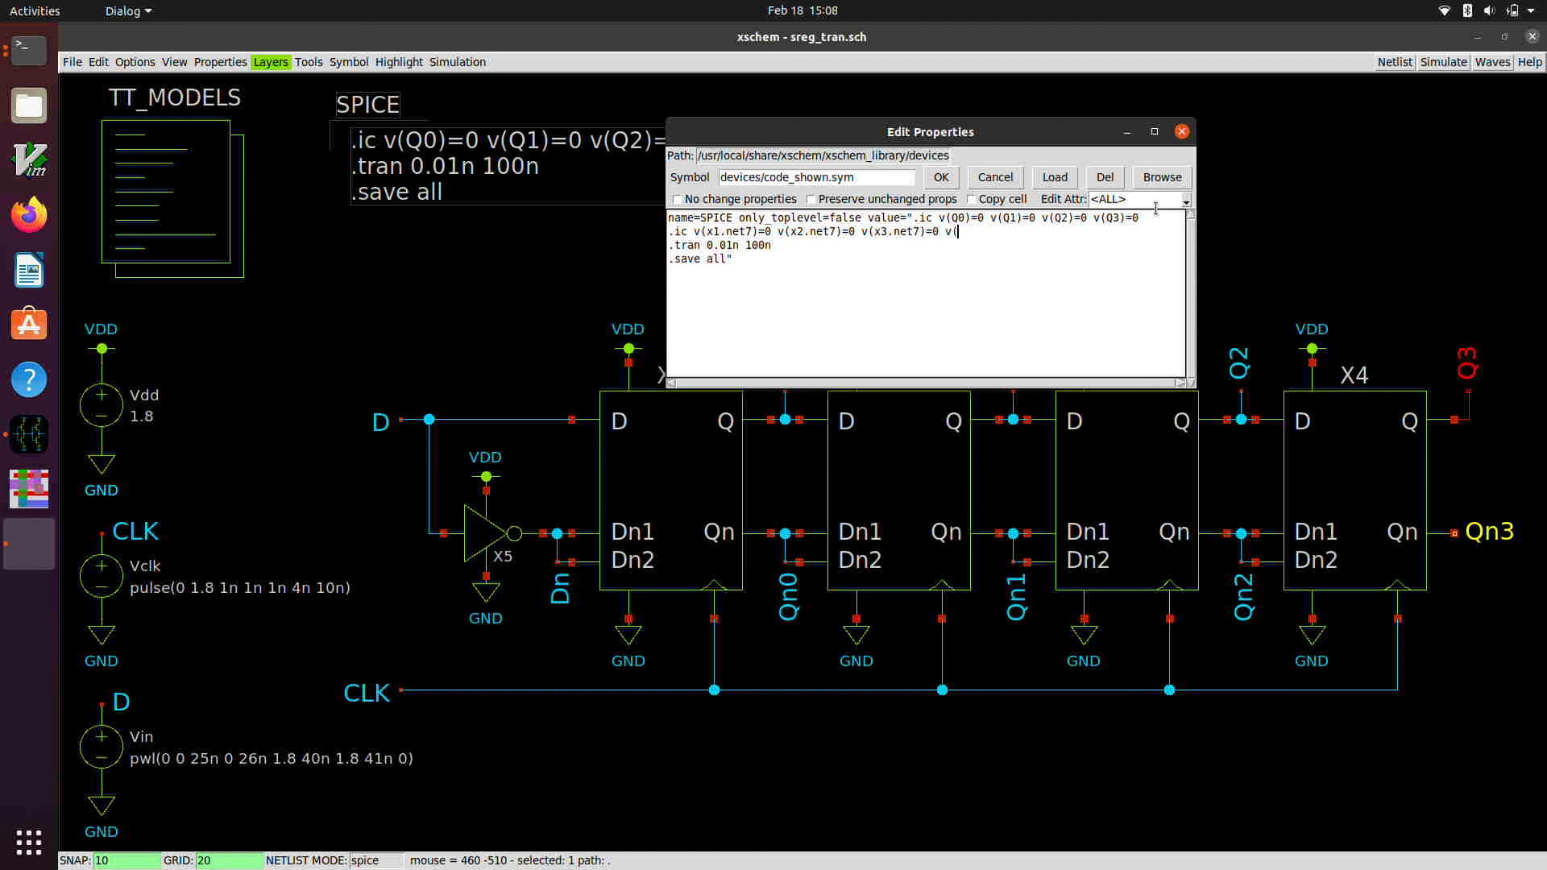
pyautogui.write('x4.net7)=0')
pyautogui.click(944, 180)
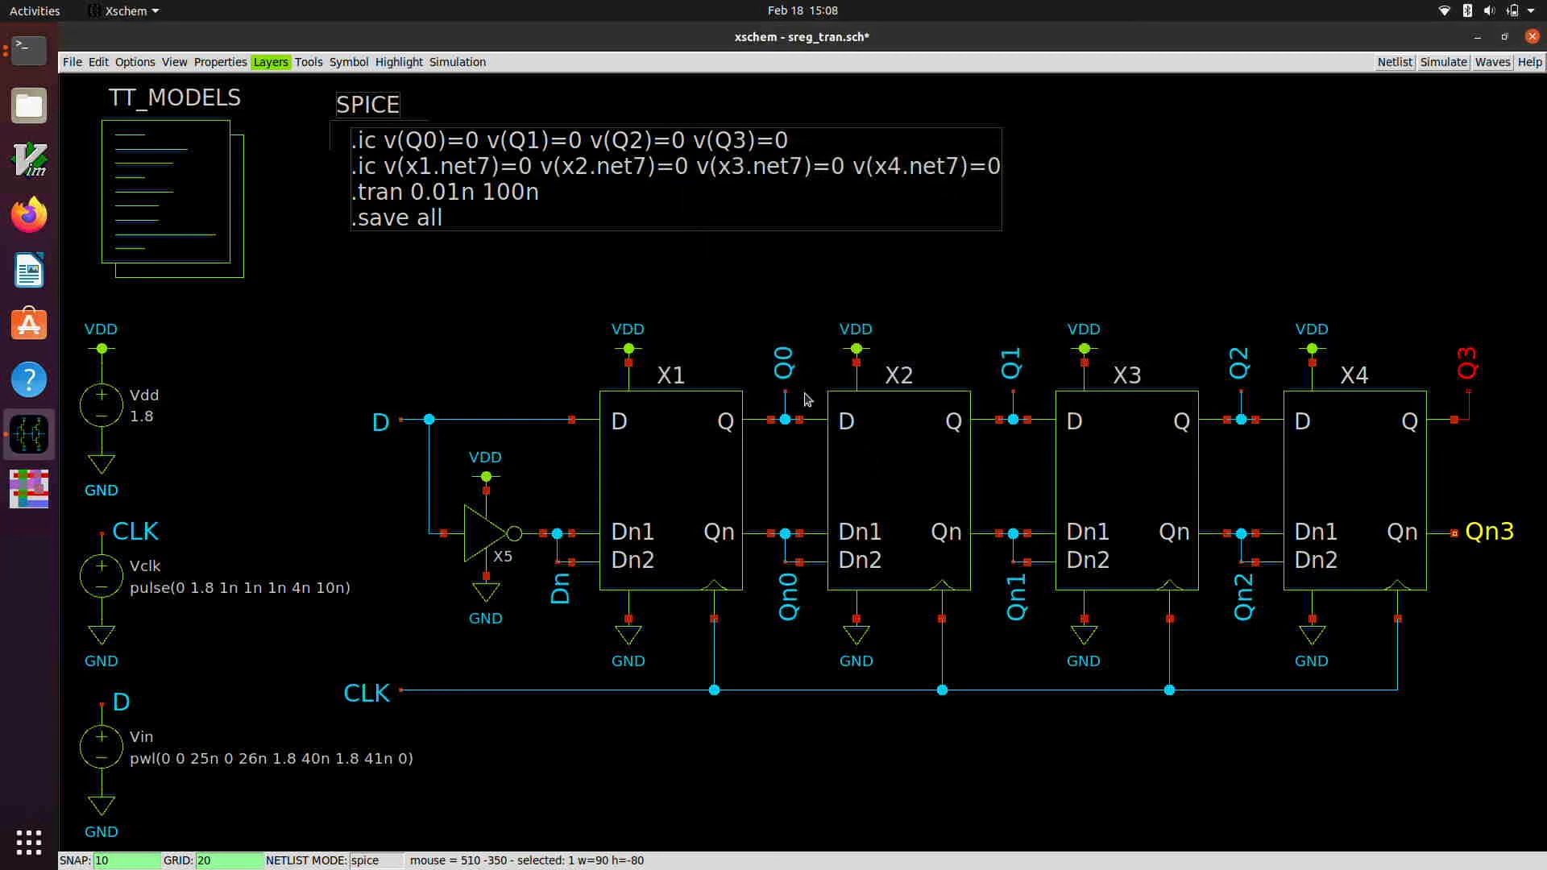
pyautogui.click(72, 62)
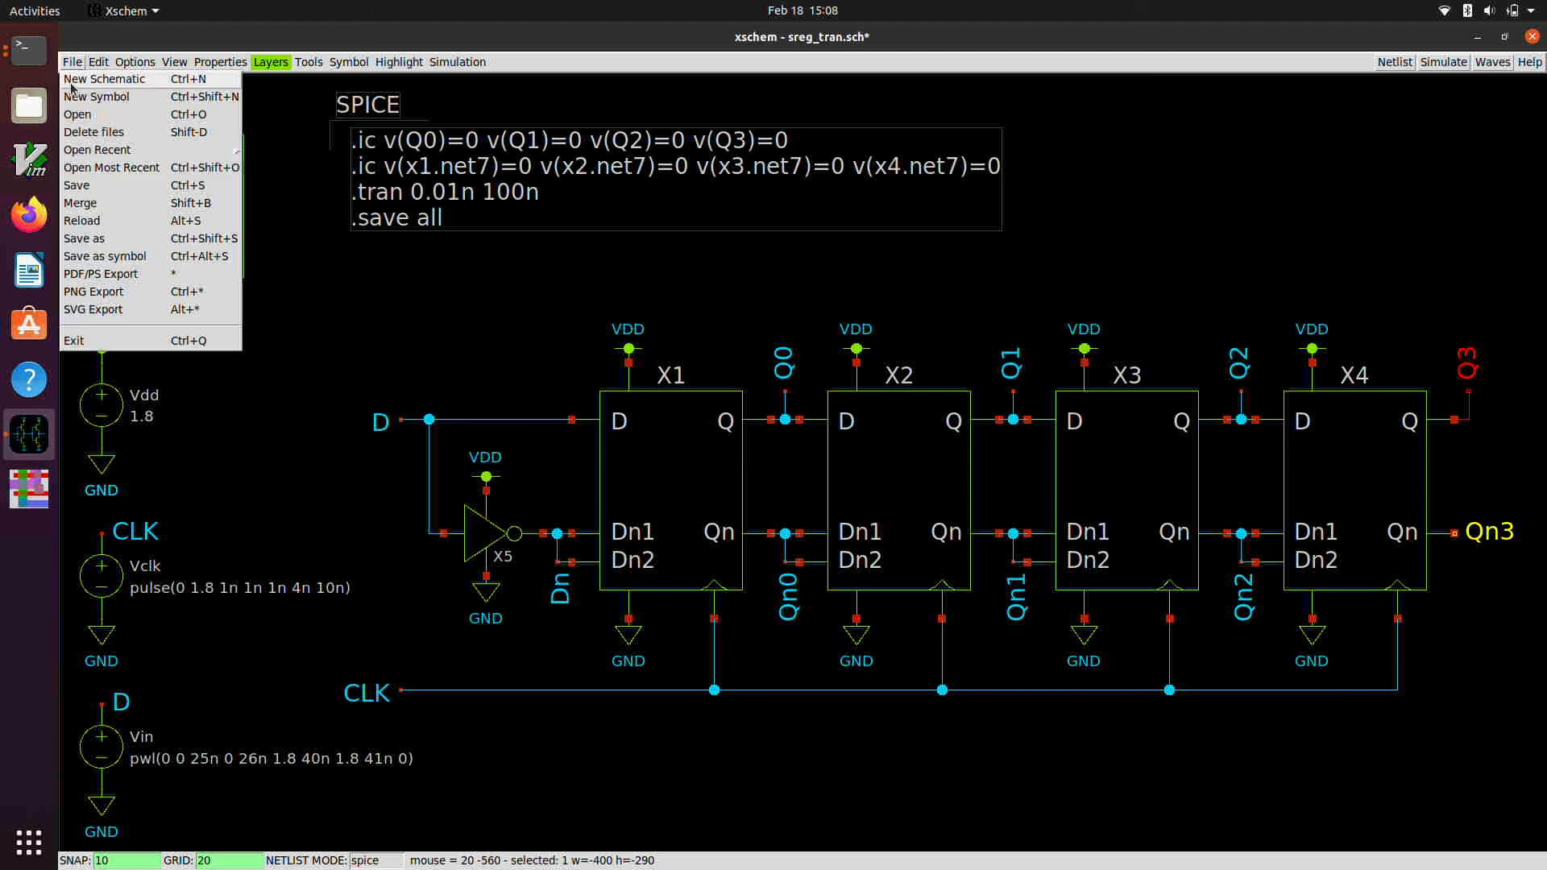
pyautogui.click(106, 192)
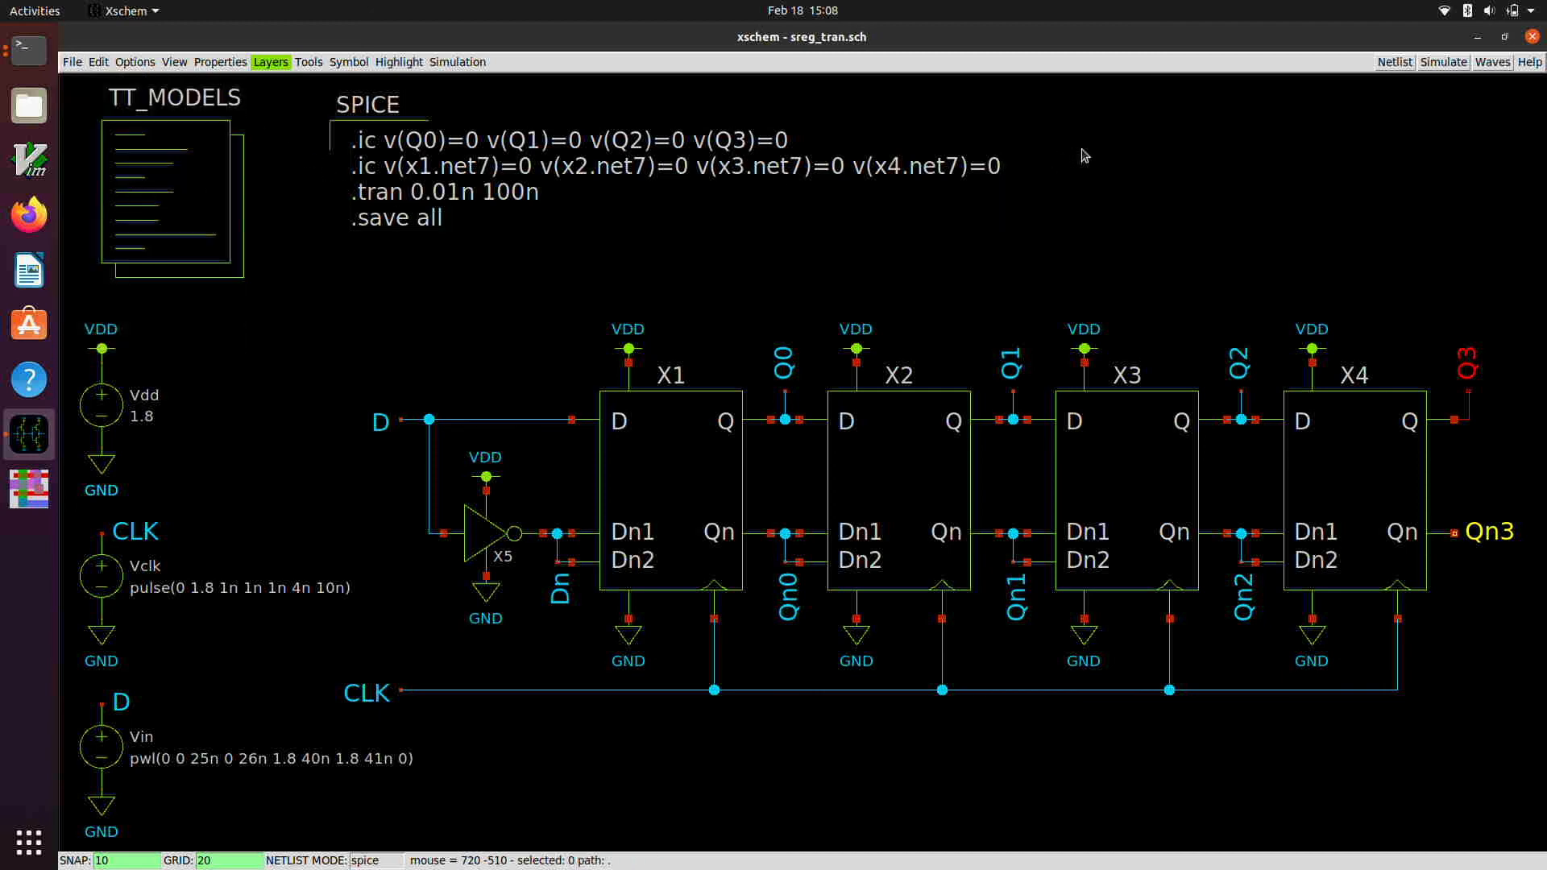
# Regenerate the sreg_tran netlist and run the ngspice simulation, dismissing its output window.
pyautogui.click(1395, 64)
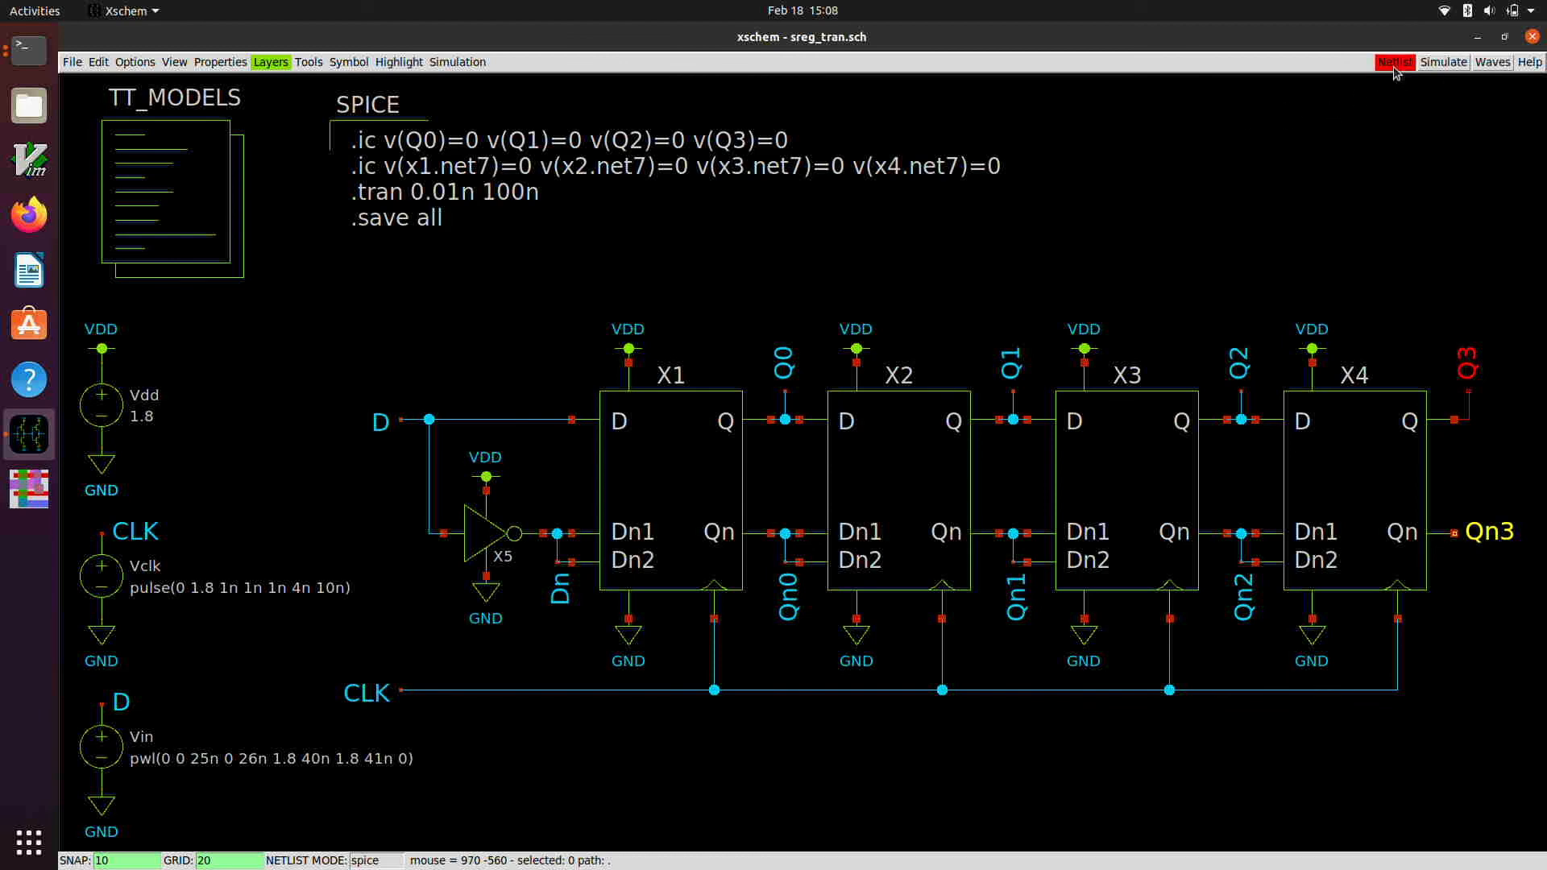
pyautogui.click(1434, 65)
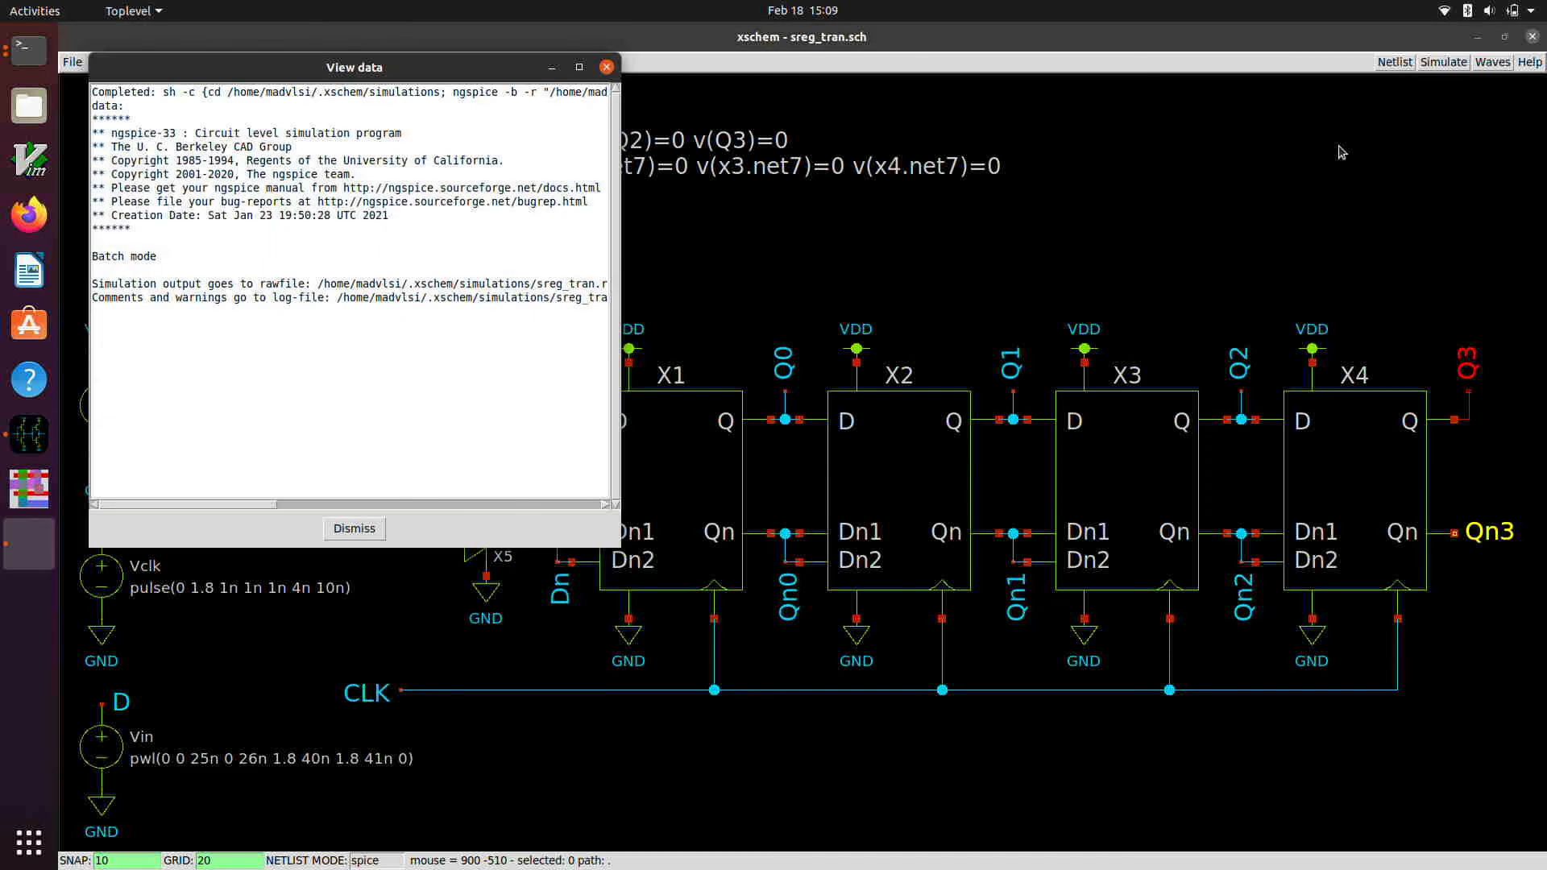
pyautogui.click(377, 529)
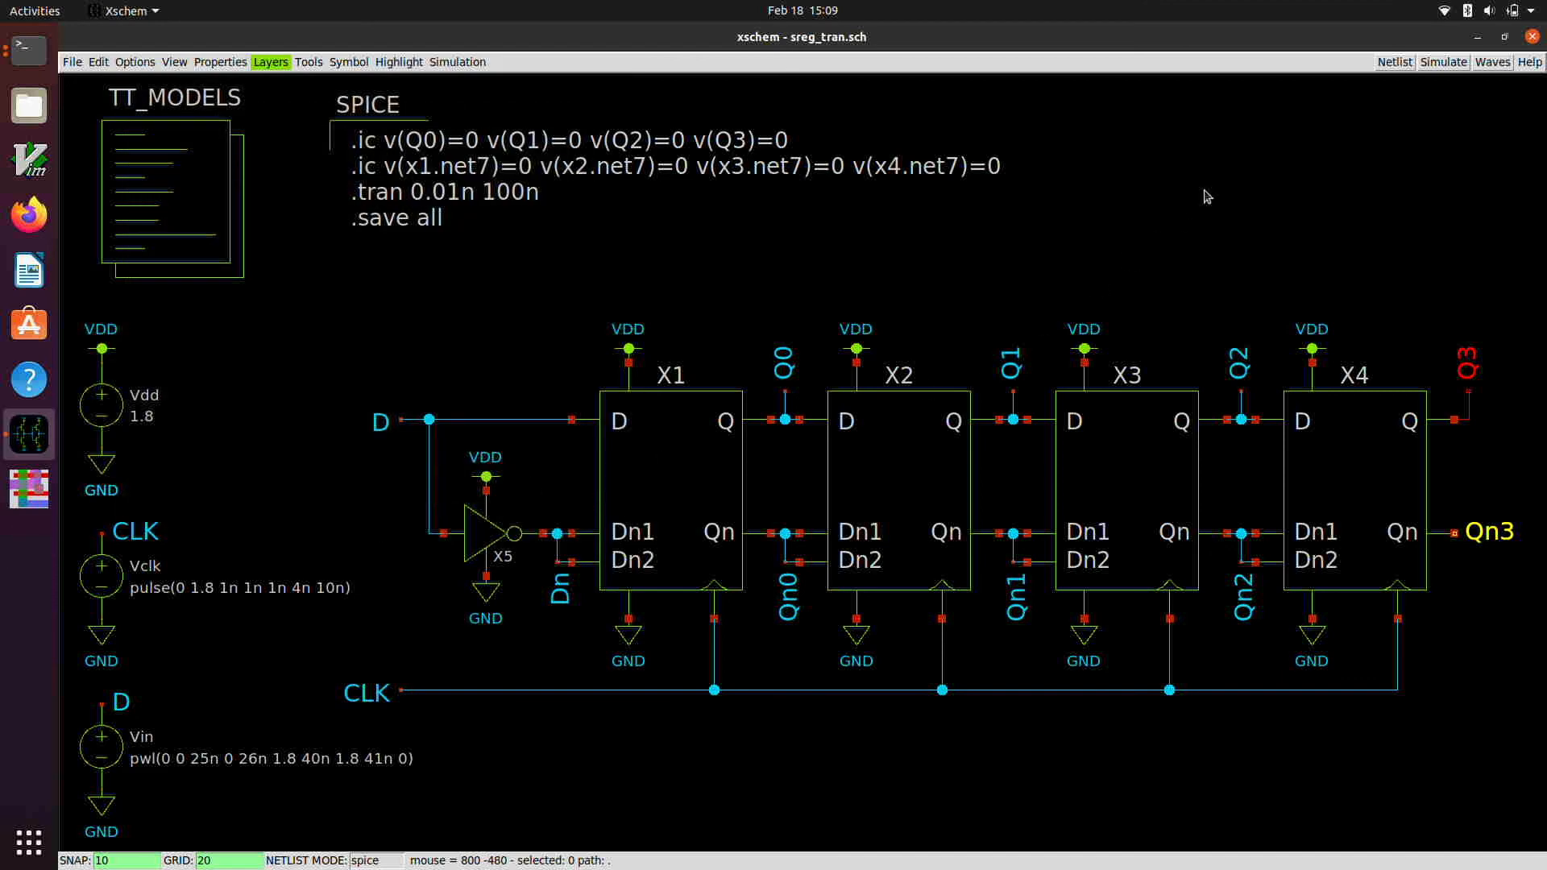
# Open the simulation results in gaw with the plot window maximized, and add four panels for six in total.
pyautogui.click(1491, 63)
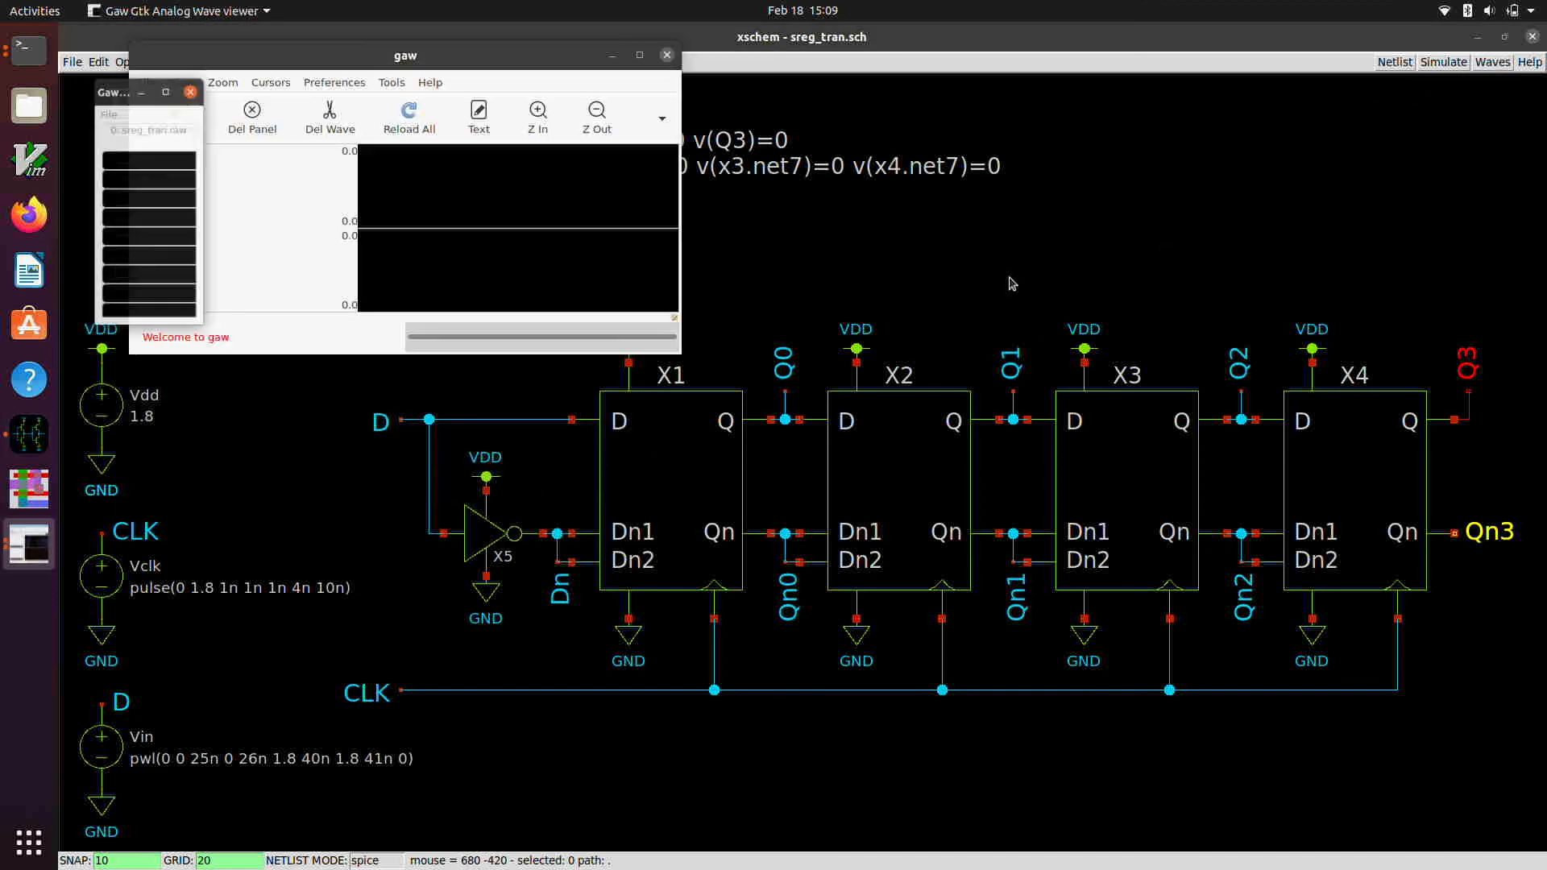
pyautogui.moveTo(514, 50)
pyautogui.mouseDown()
pyautogui.moveTo(532, 40)
pyautogui.moveTo(527, 6)
pyautogui.mouseUp()
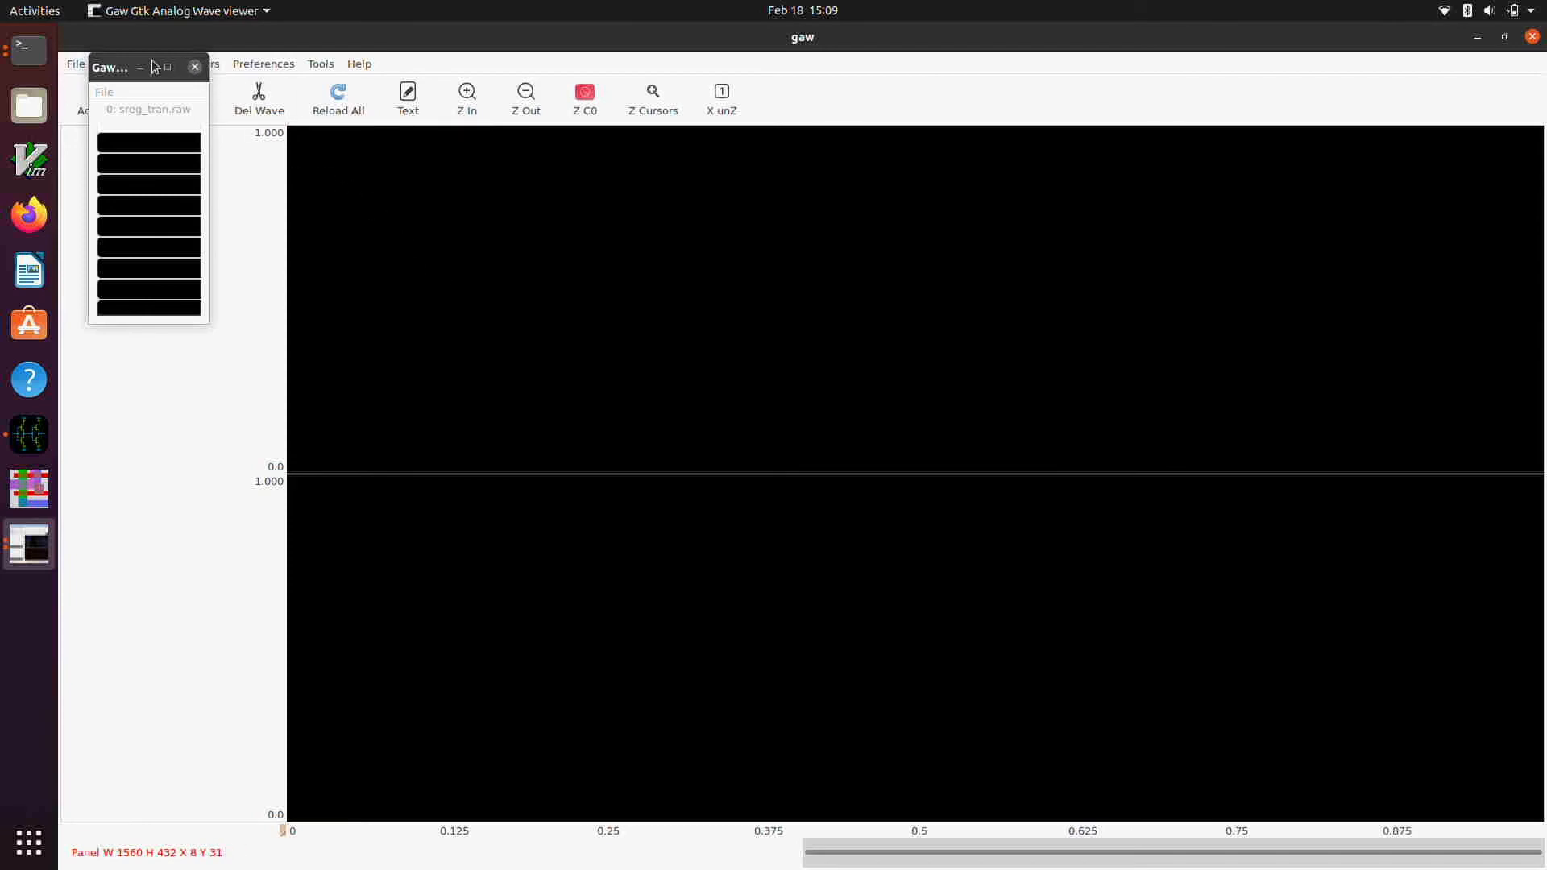
pyautogui.moveTo(119, 65); pyautogui.dragTo(127, 179)
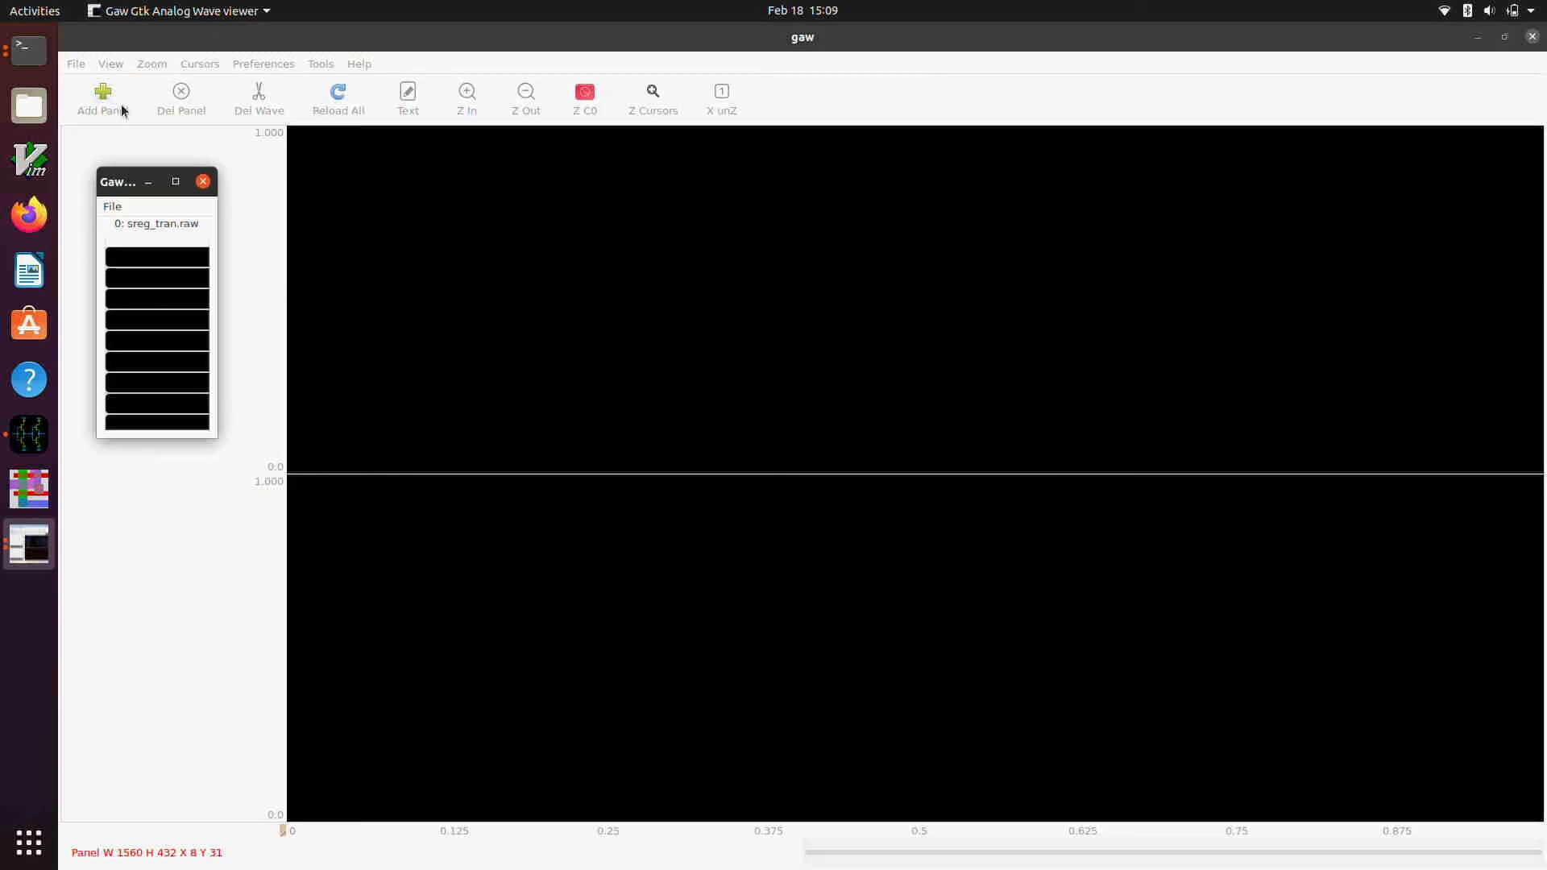
pyautogui.click(108, 99)
pyautogui.click(108, 98)
pyautogui.click(111, 97)
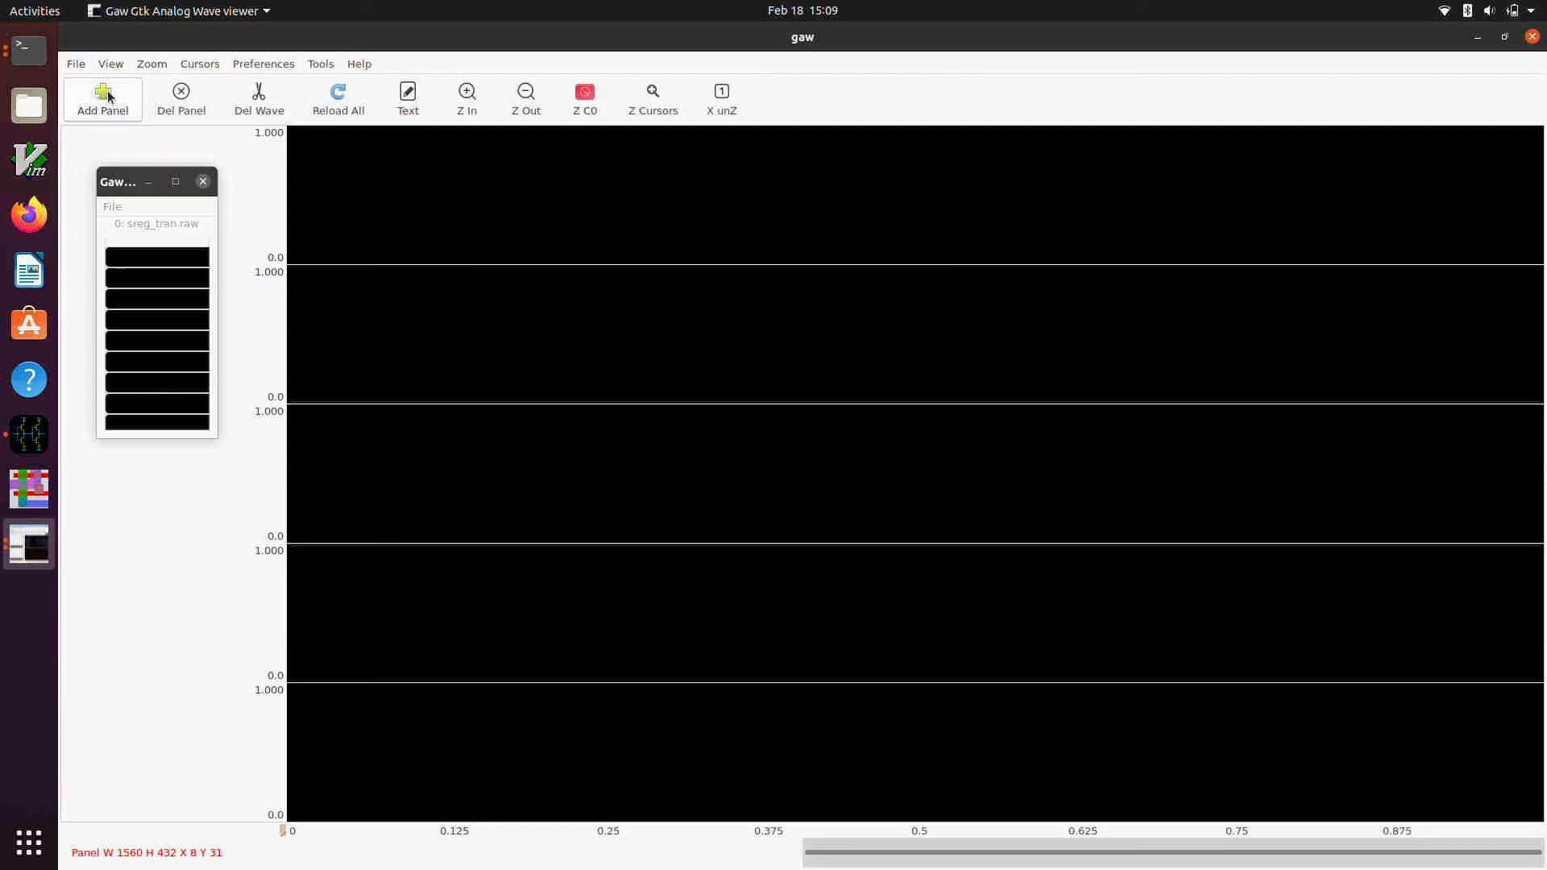
pyautogui.click(110, 98)
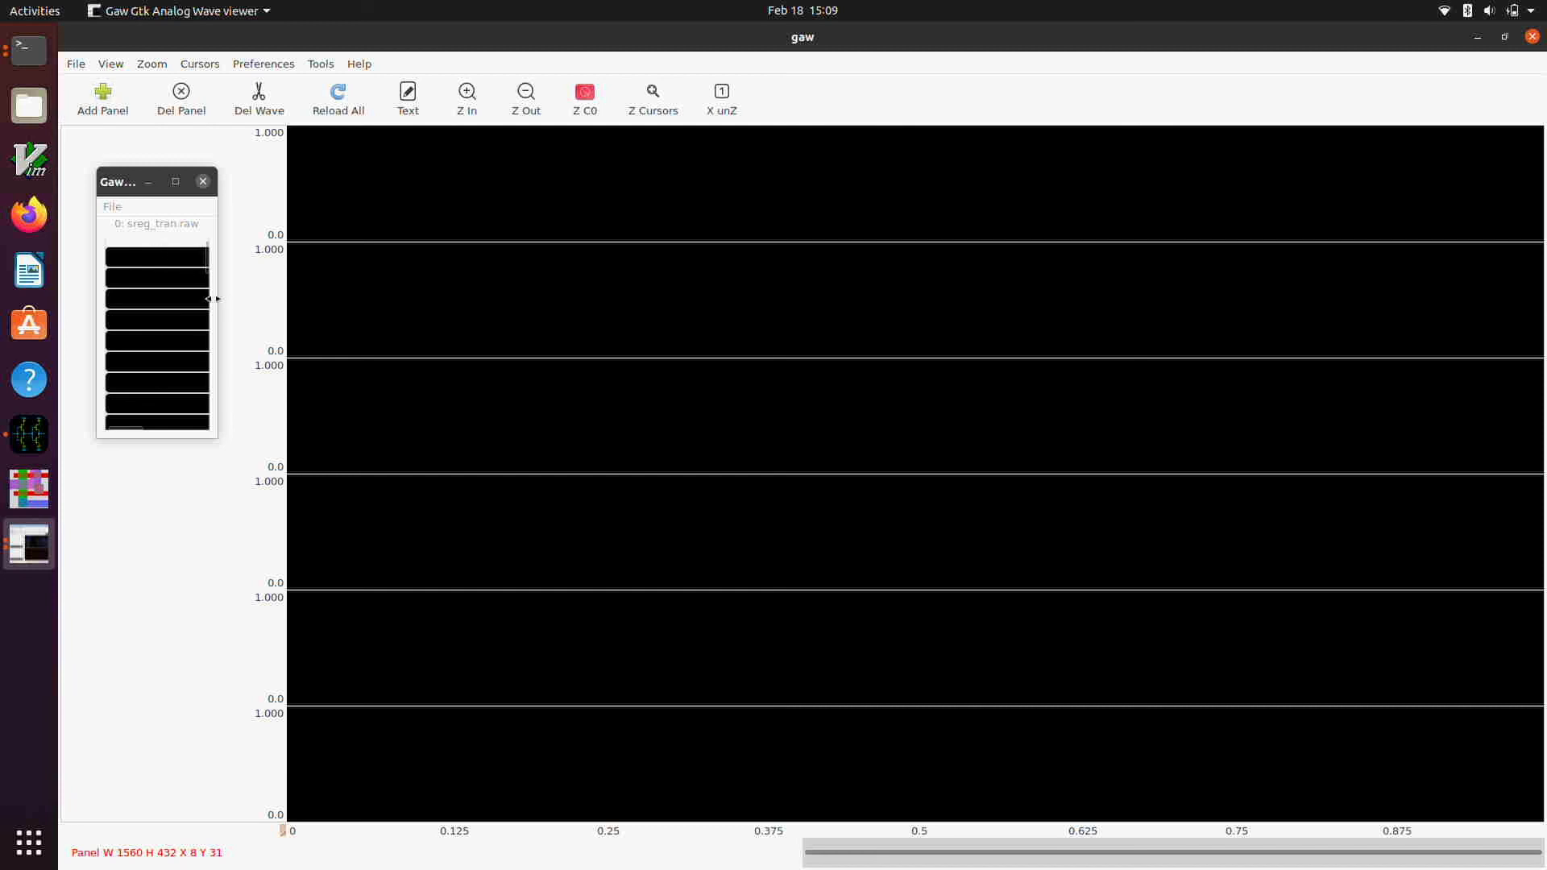
# Widen the signal list to show the names, and plot v(clk) in the sixth panel and v(d) in the first.
pyautogui.moveTo(213, 299); pyautogui.dragTo(316, 302)
pyautogui.click(470, 783)
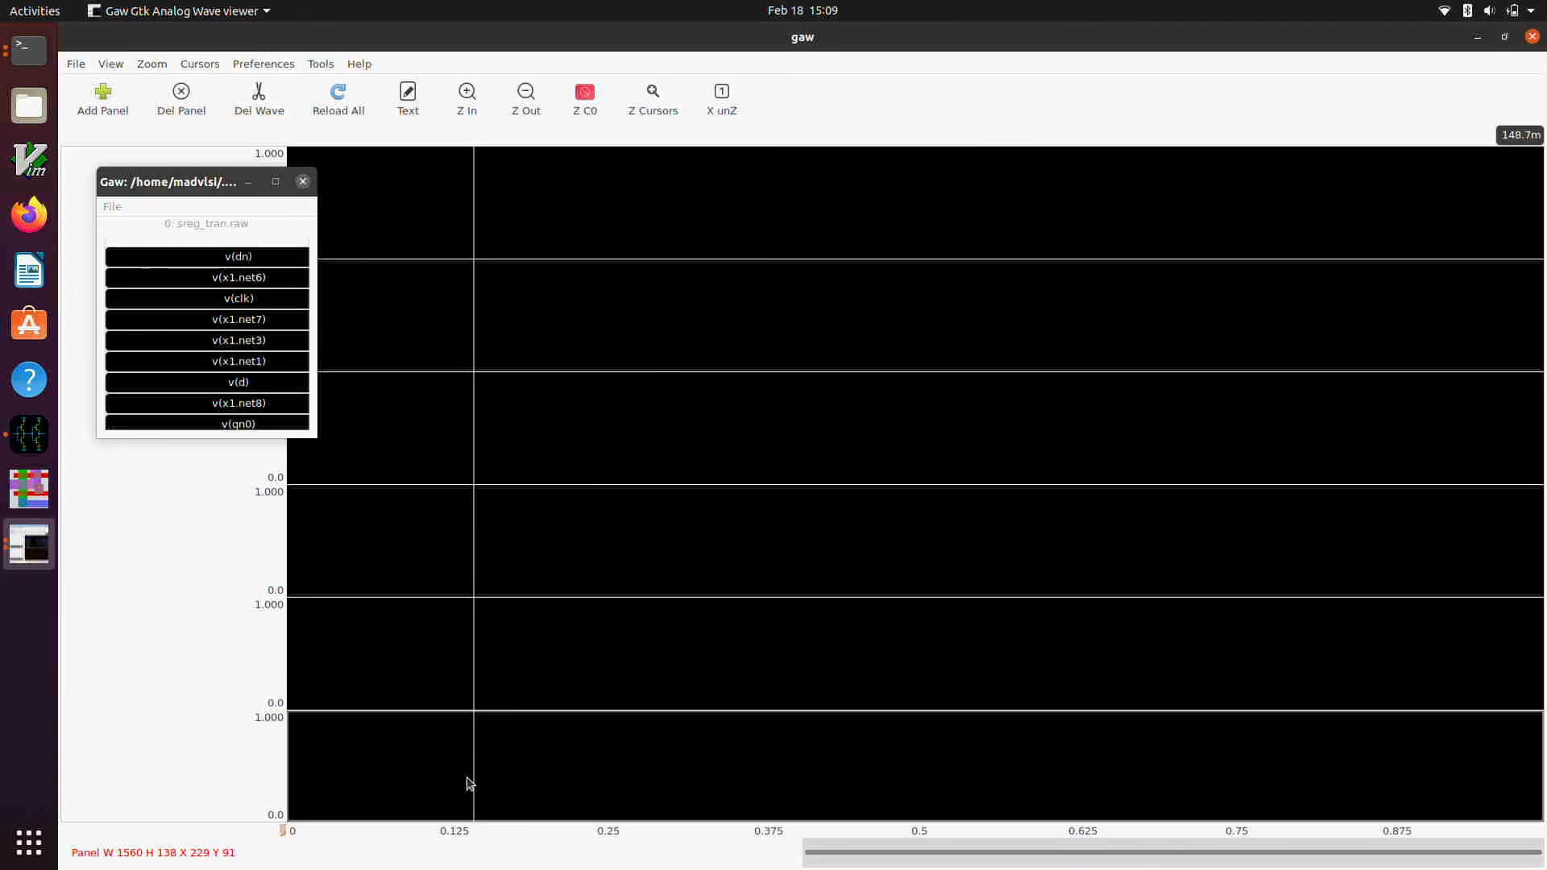
pyautogui.click(254, 300)
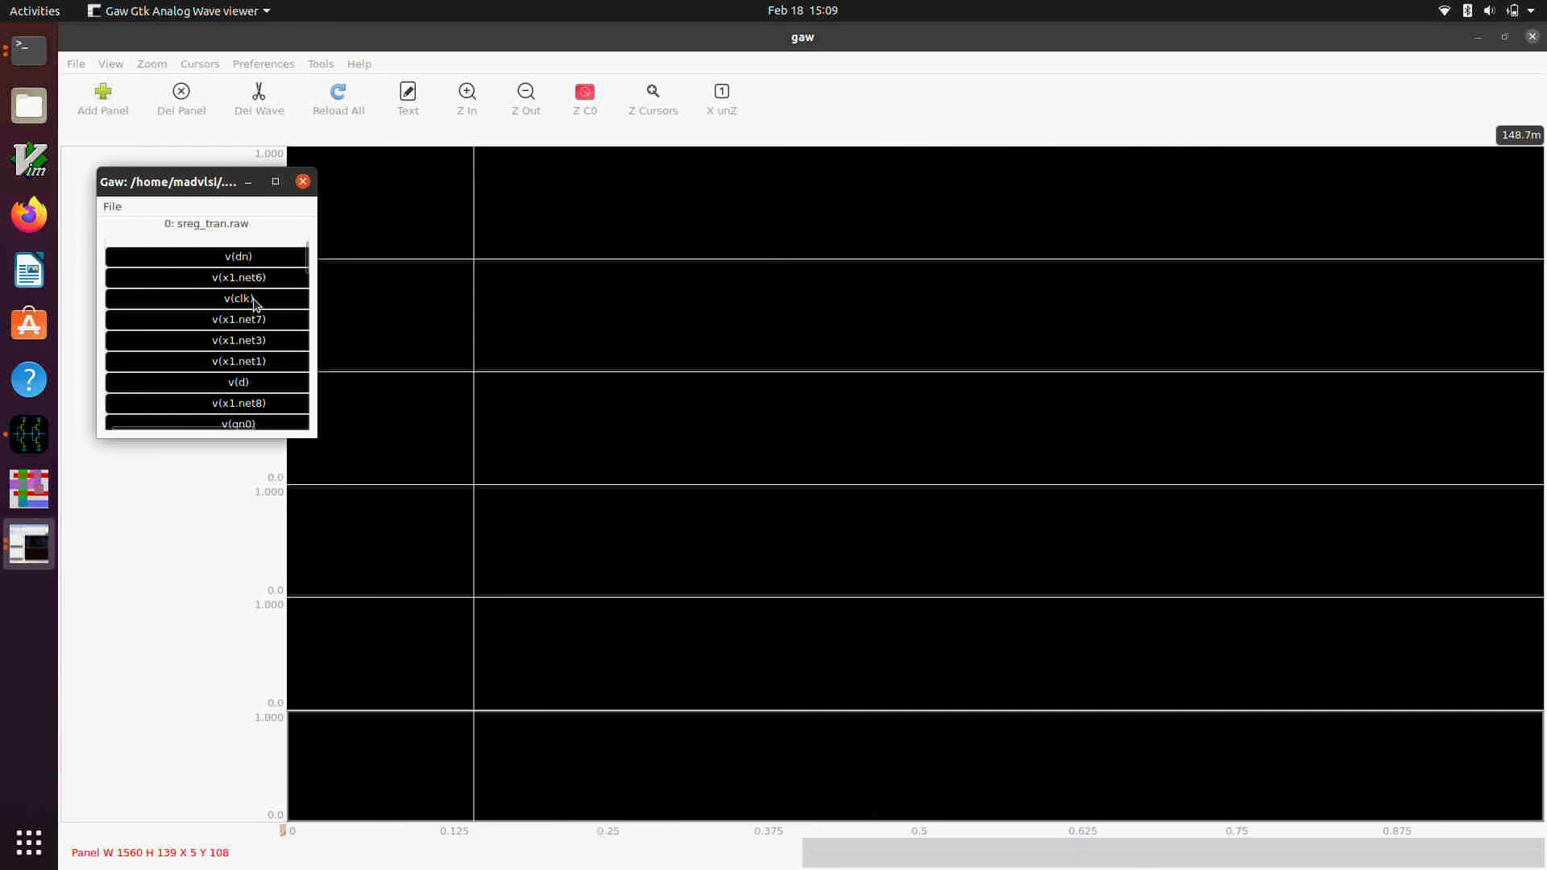
pyautogui.click(559, 218)
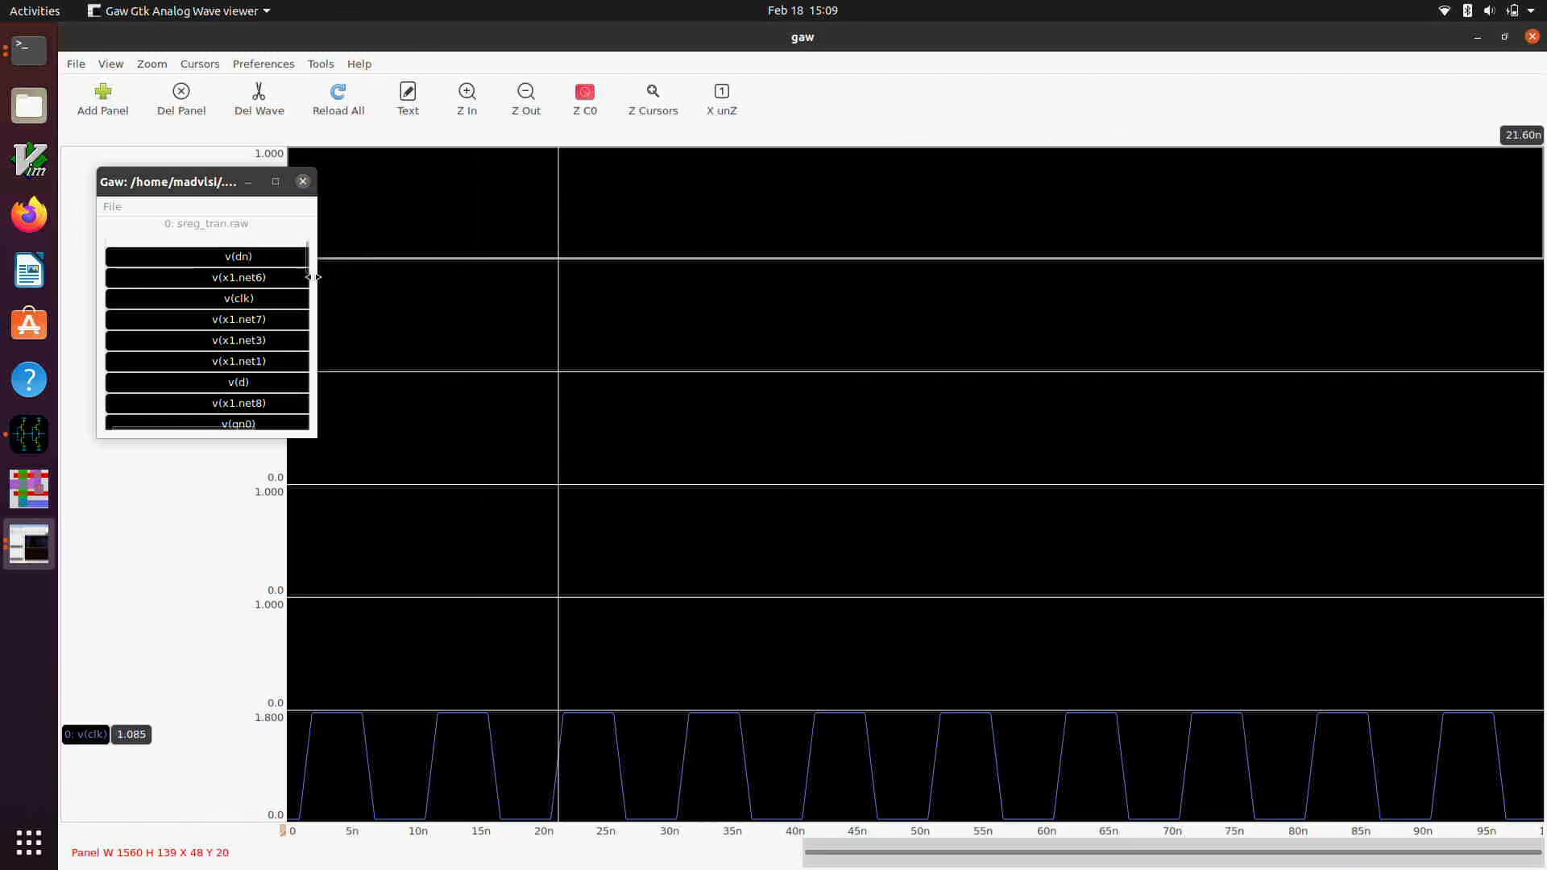
pyautogui.doubleClick(217, 385)
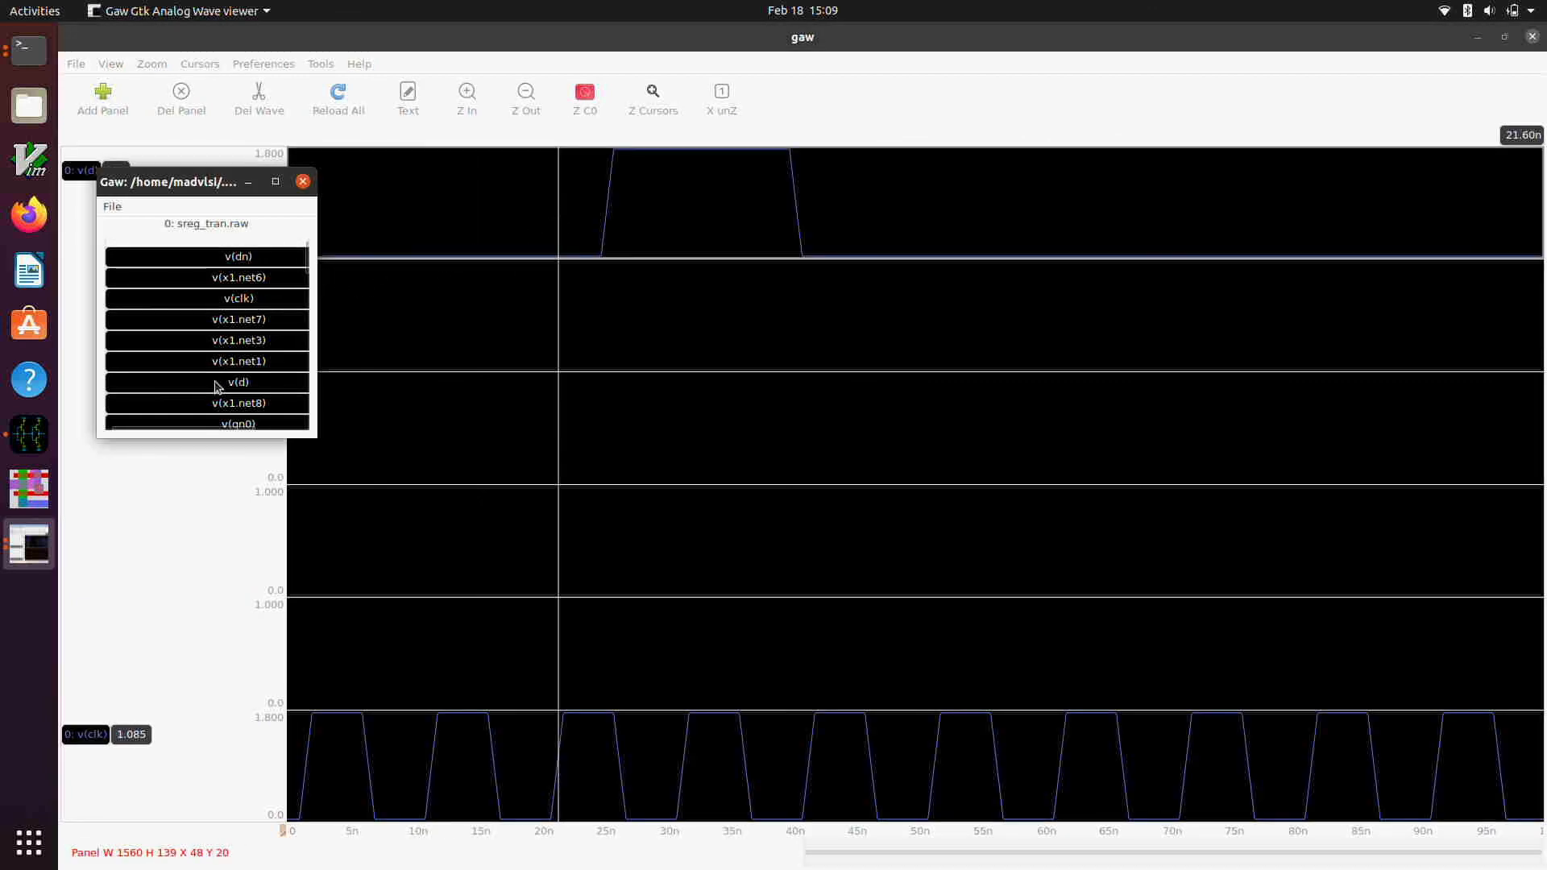
# Plot v(q0) in the second panel and v(q1) in the third panel.
pyautogui.click(488, 341)
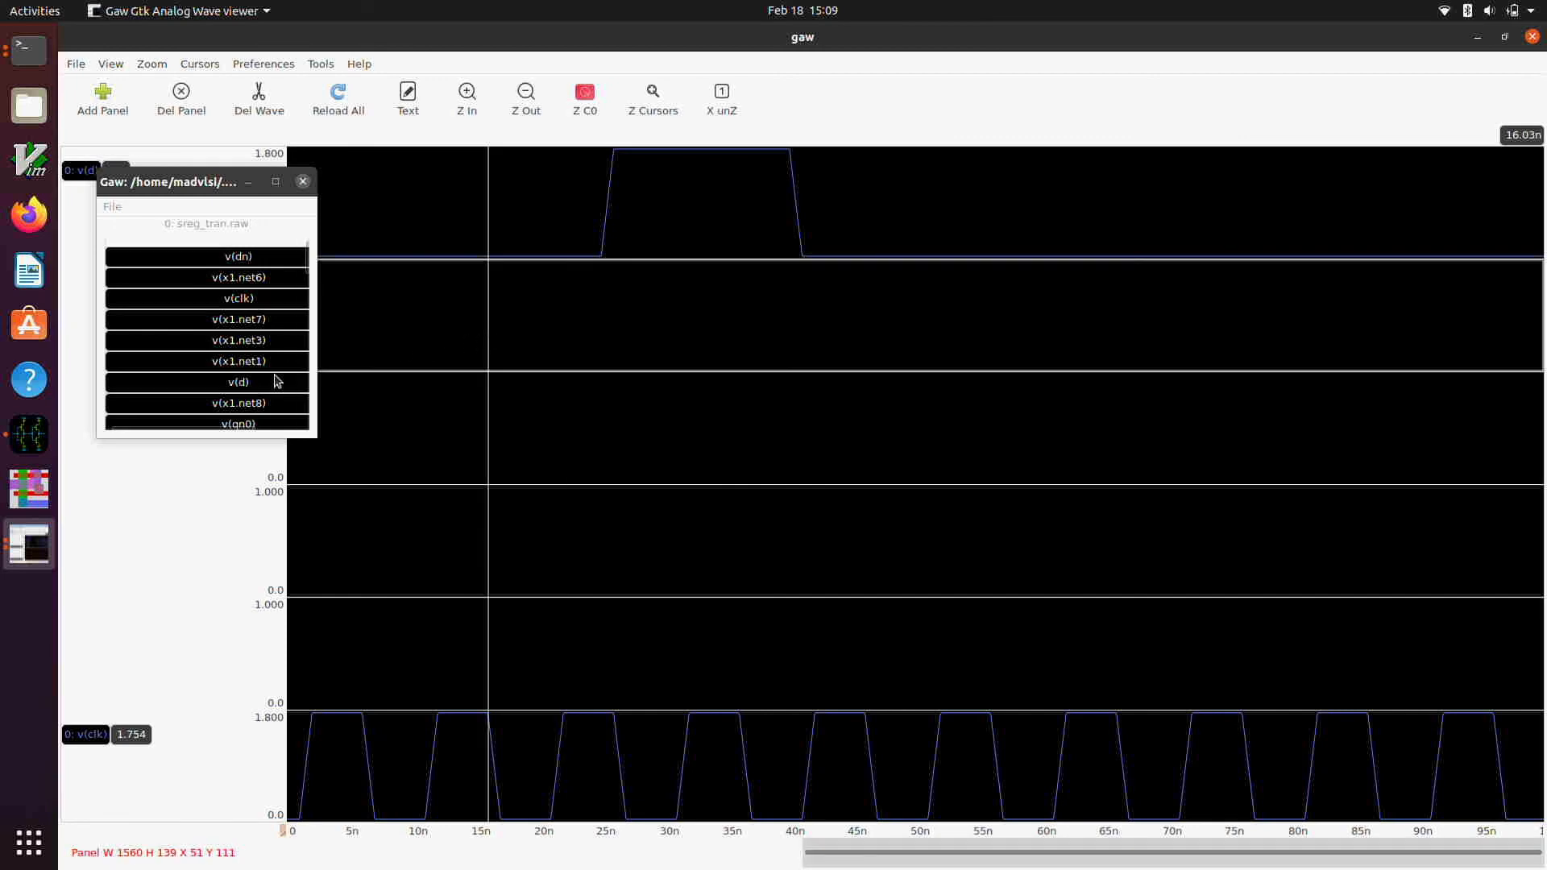
pyautogui.scroll(-2, 276, 382)
pyautogui.doubleClick(264, 385)
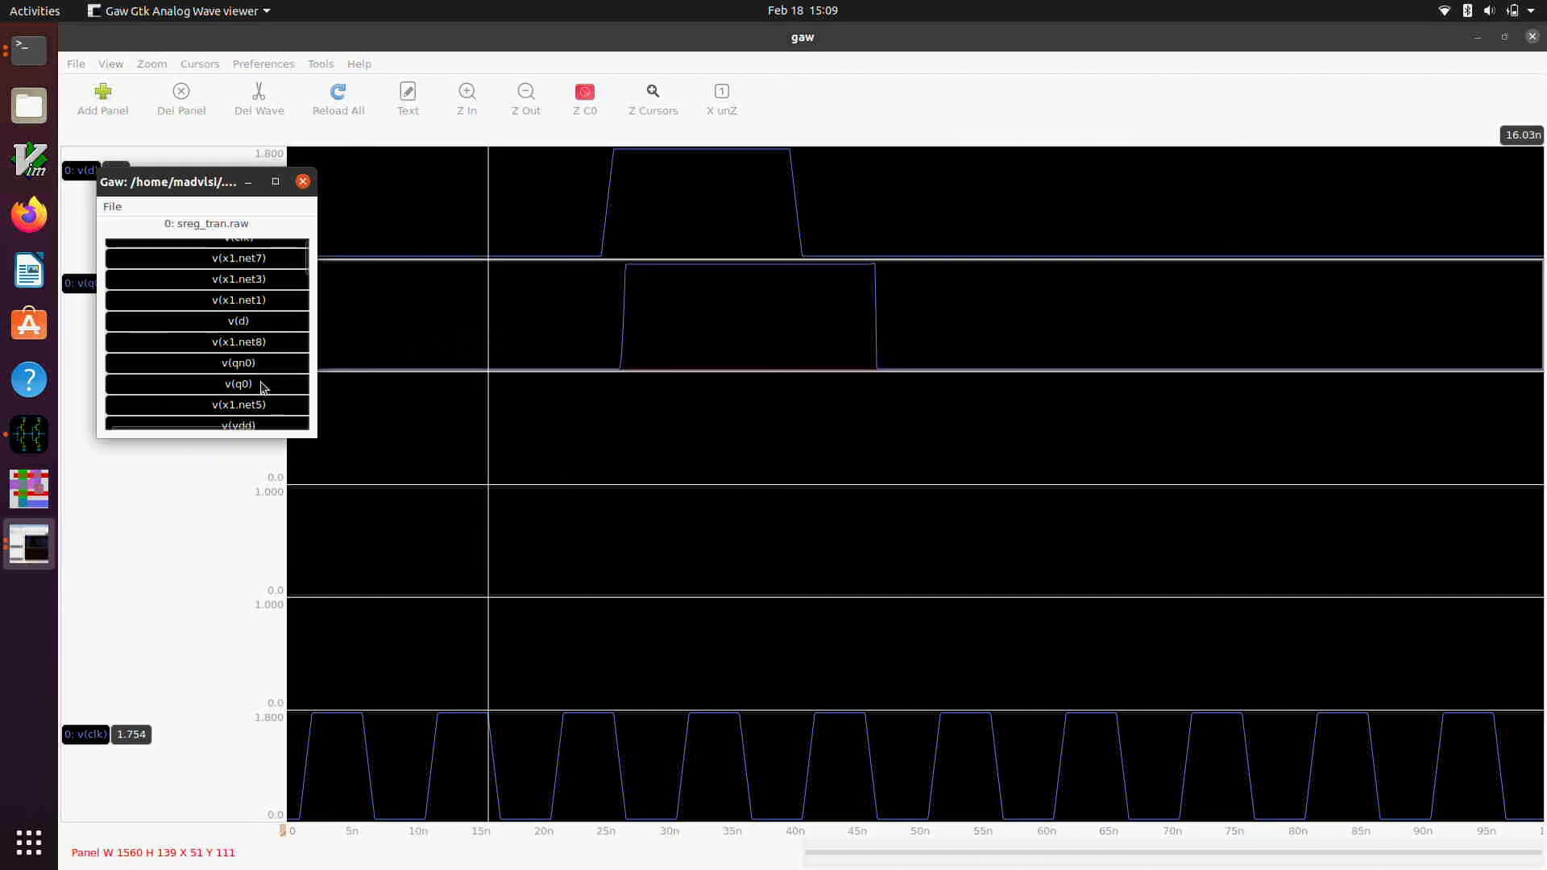
pyautogui.click(453, 414)
pyautogui.scroll(-1, 220, 399)
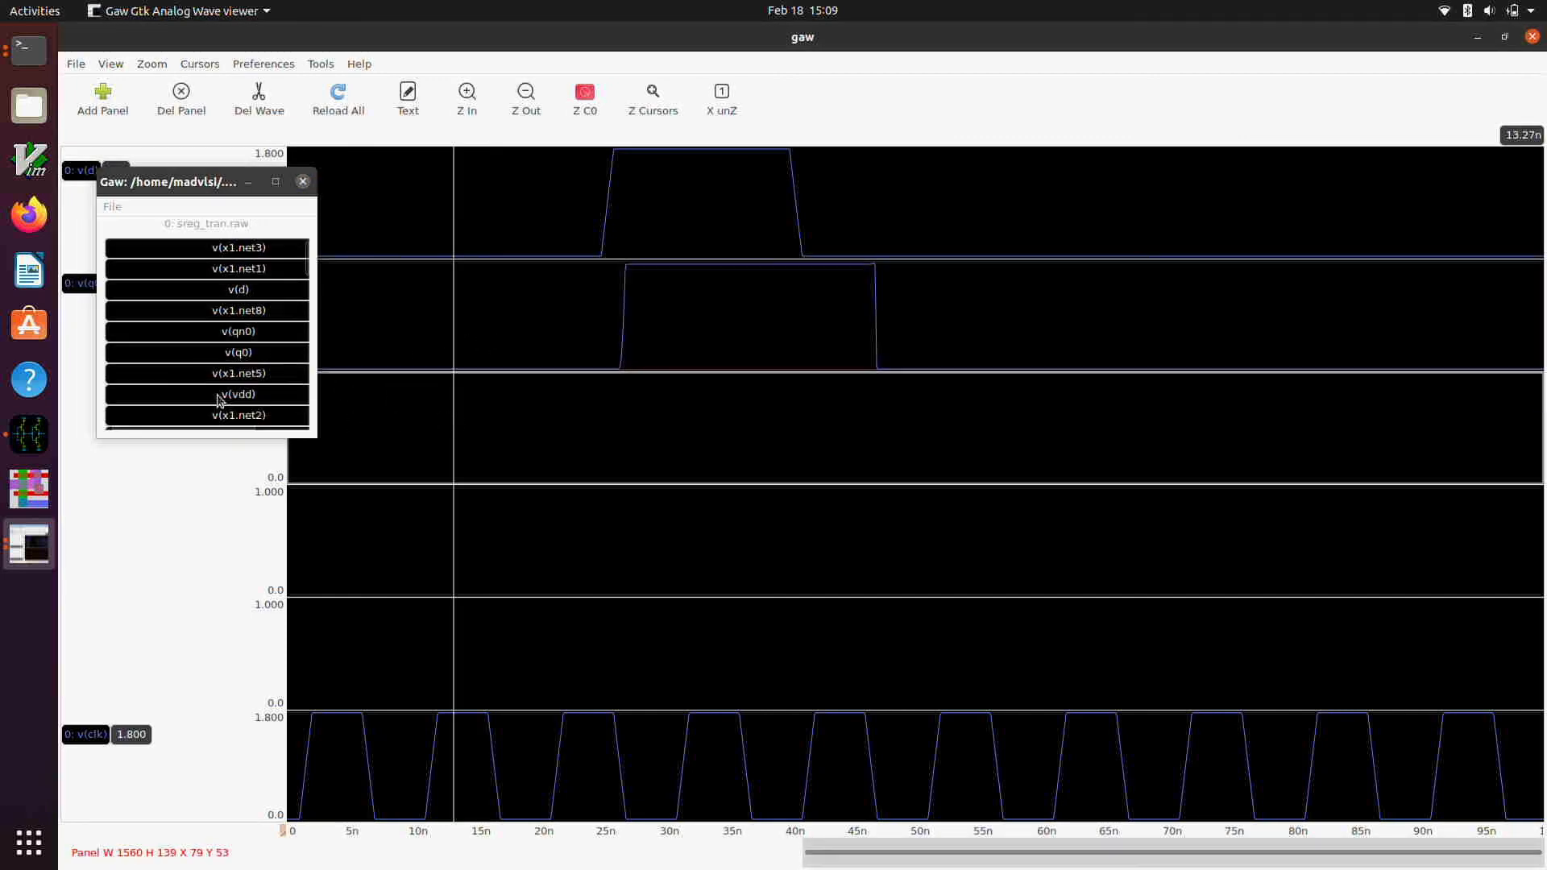
pyautogui.scroll(-4, 219, 398)
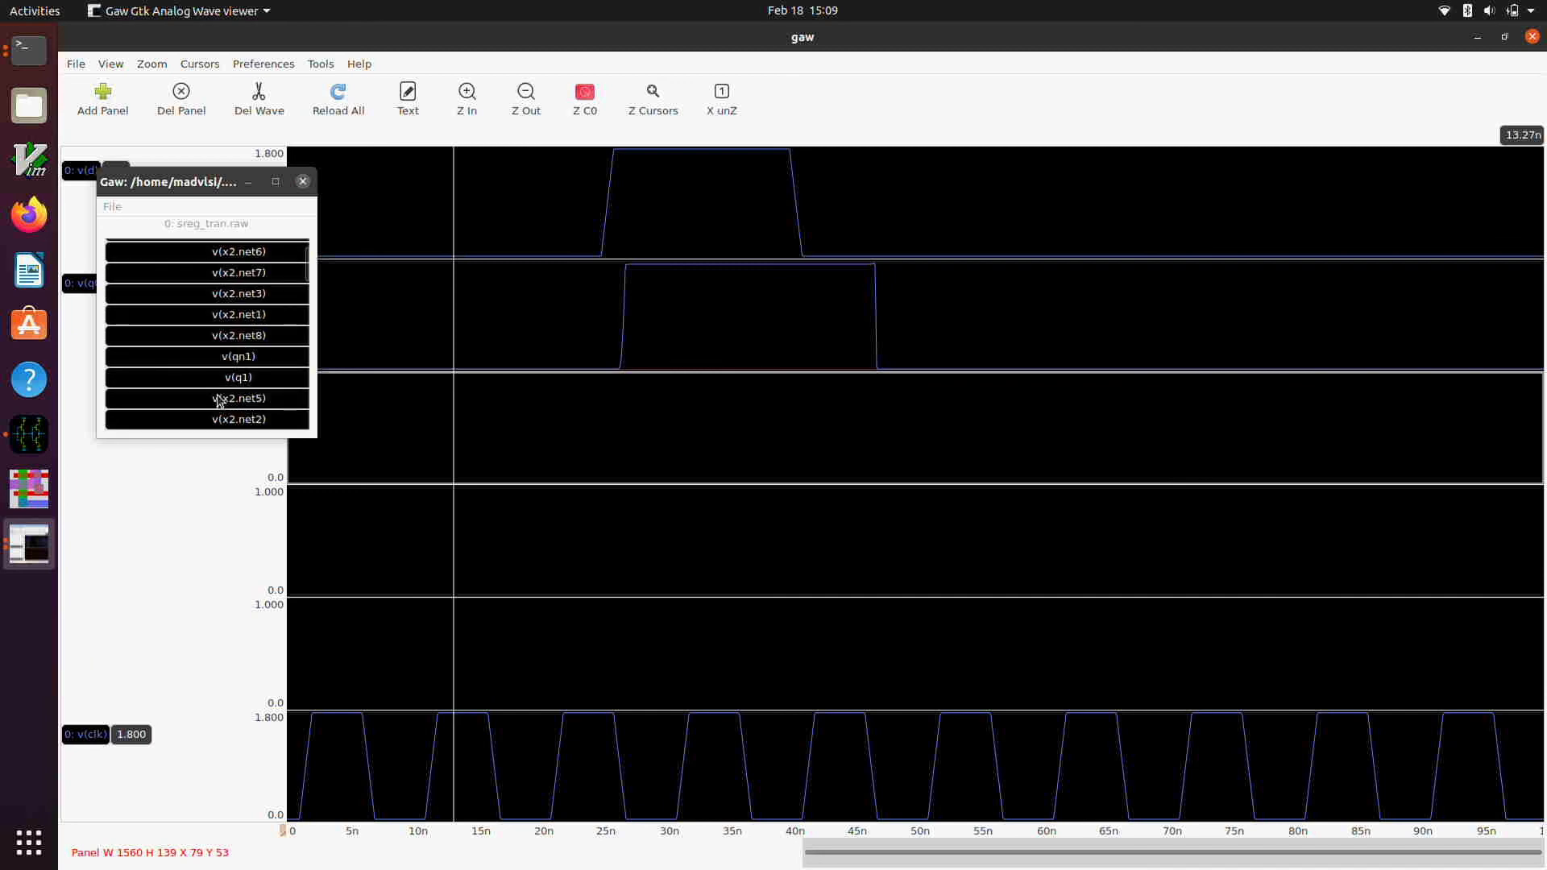
pyautogui.doubleClick(226, 376)
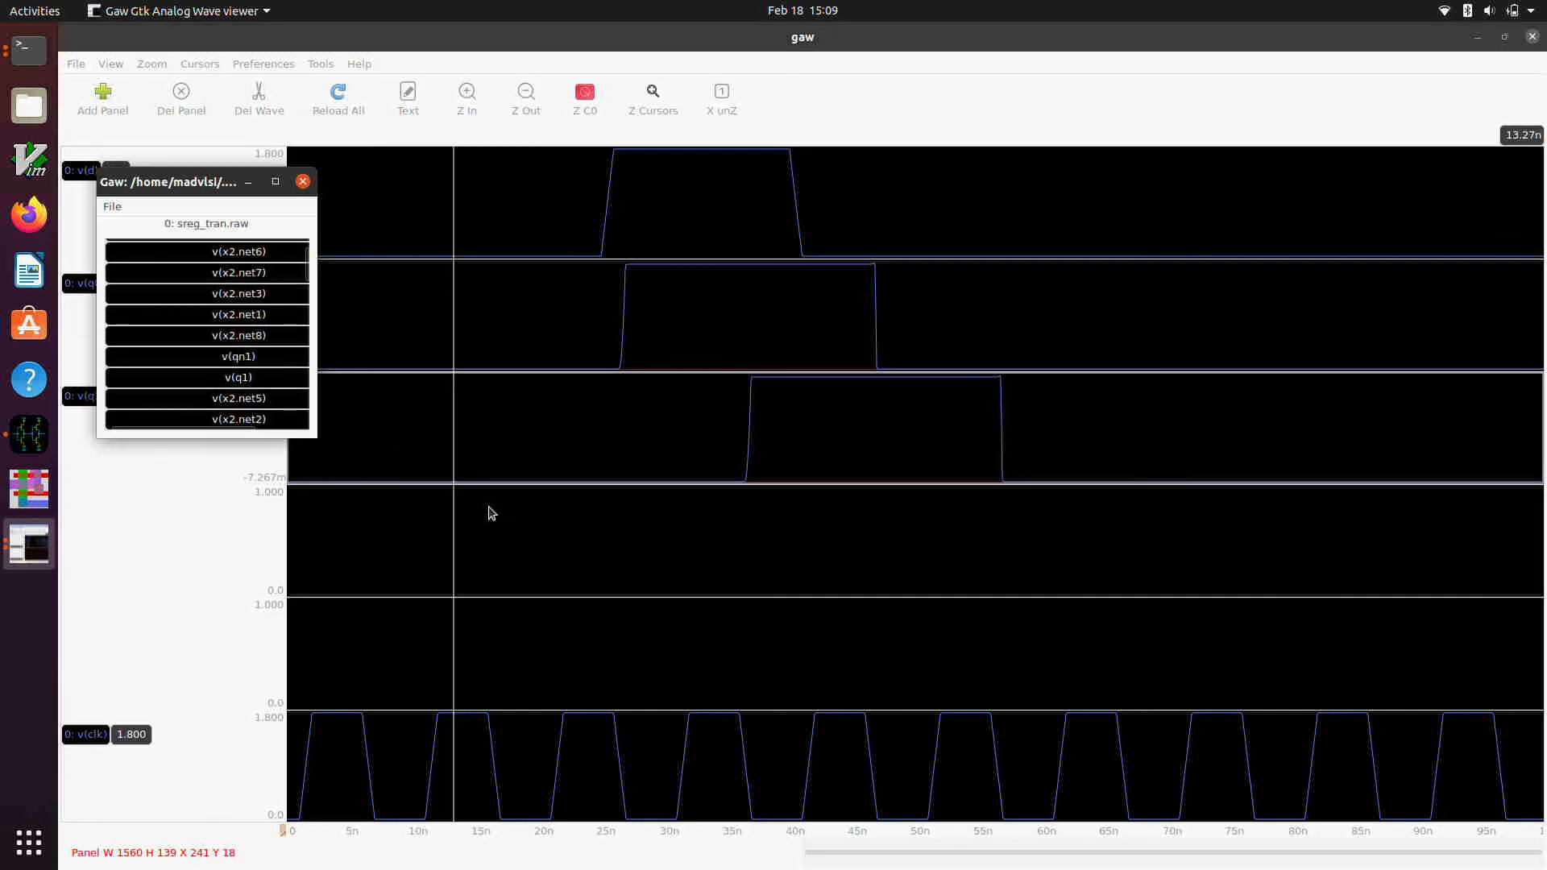
# Plot v(q2) in the fourth panel and v(q3) in the fifth panel, closing the signal list.
pyautogui.click(501, 527)
pyautogui.scroll(-3, 234, 356)
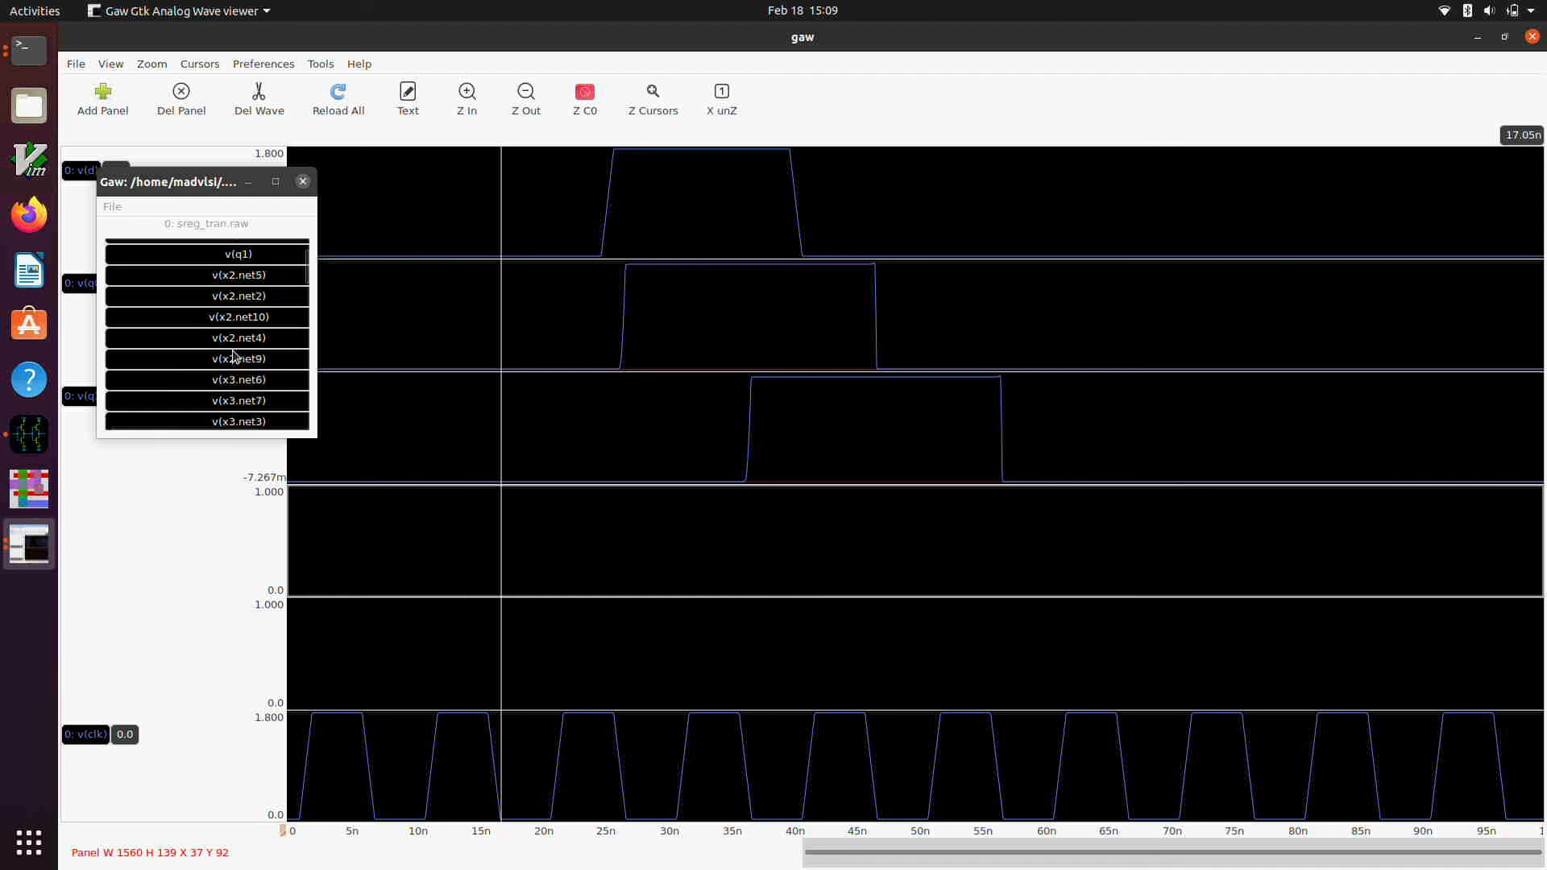
pyautogui.scroll(-3, 233, 356)
pyautogui.click(242, 387)
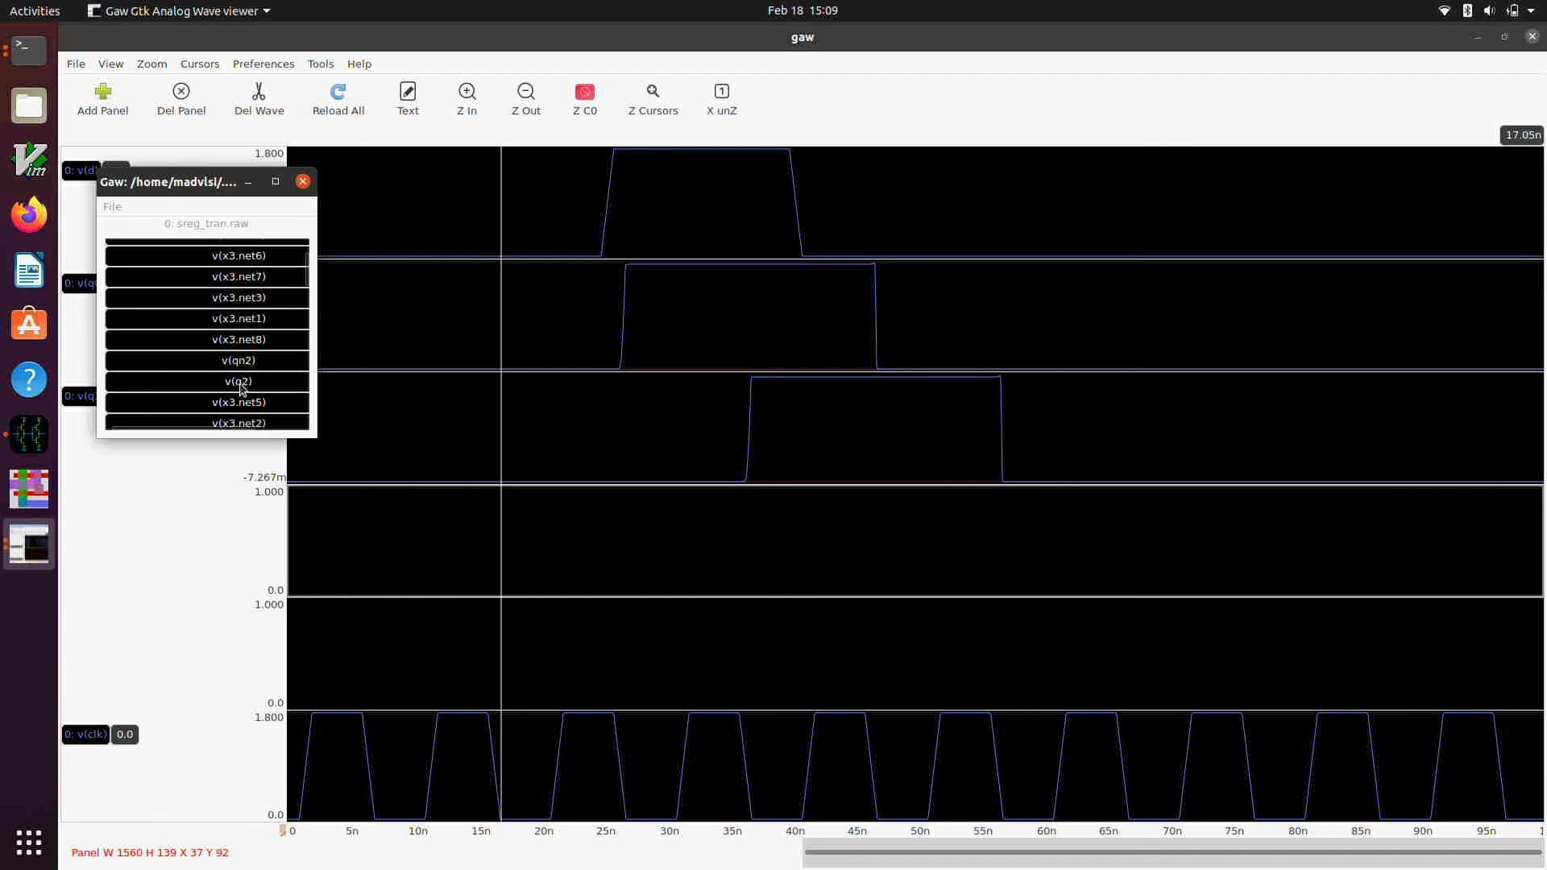
pyautogui.doubleClick(241, 387)
pyautogui.click(567, 625)
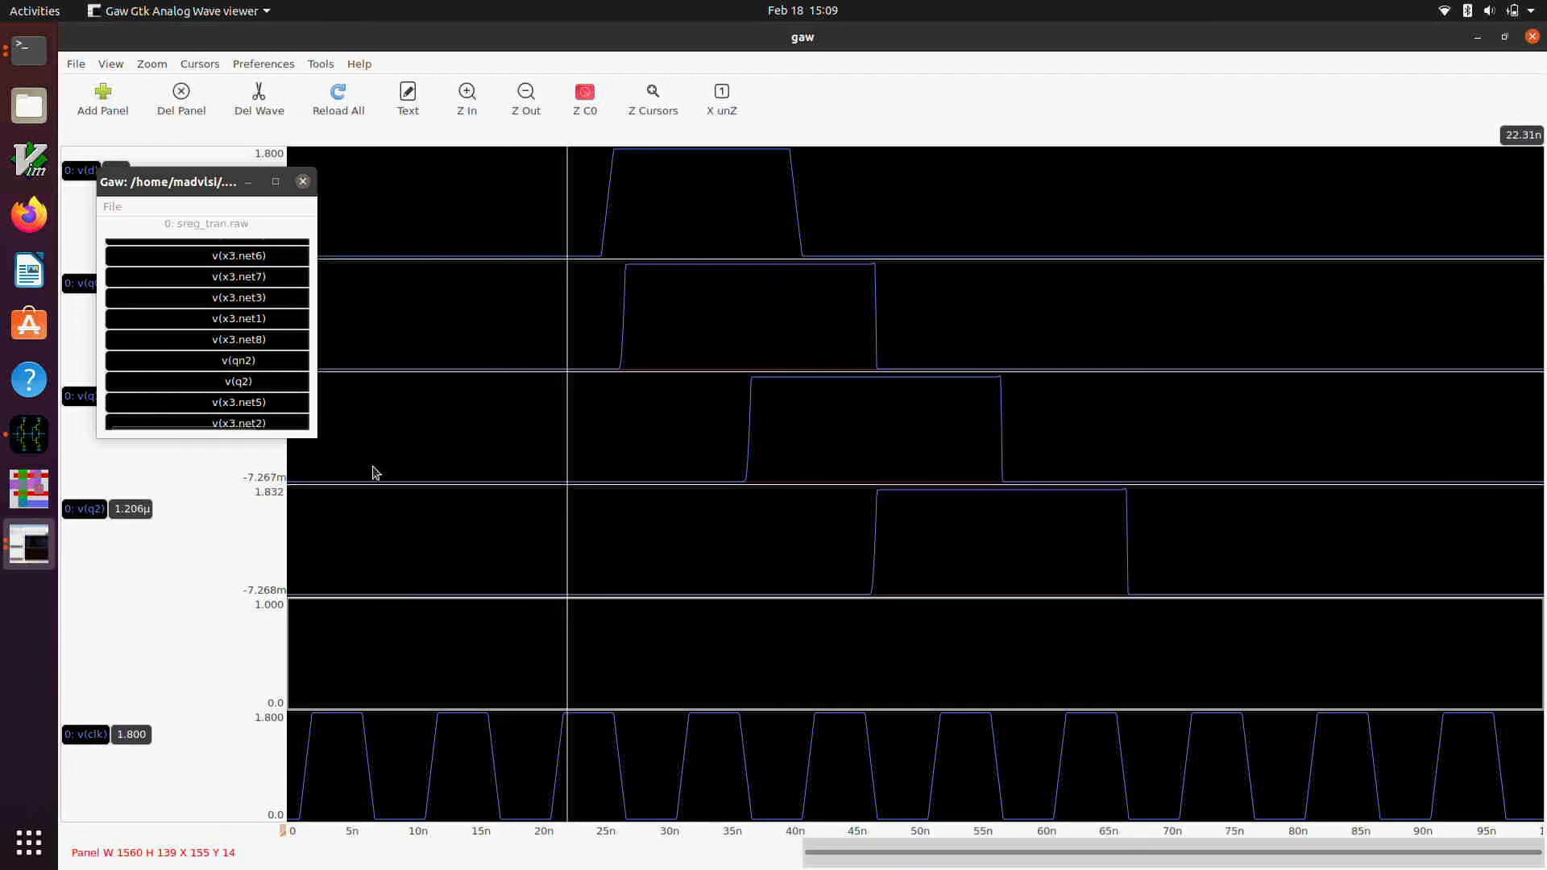
pyautogui.scroll(-5, 246, 351)
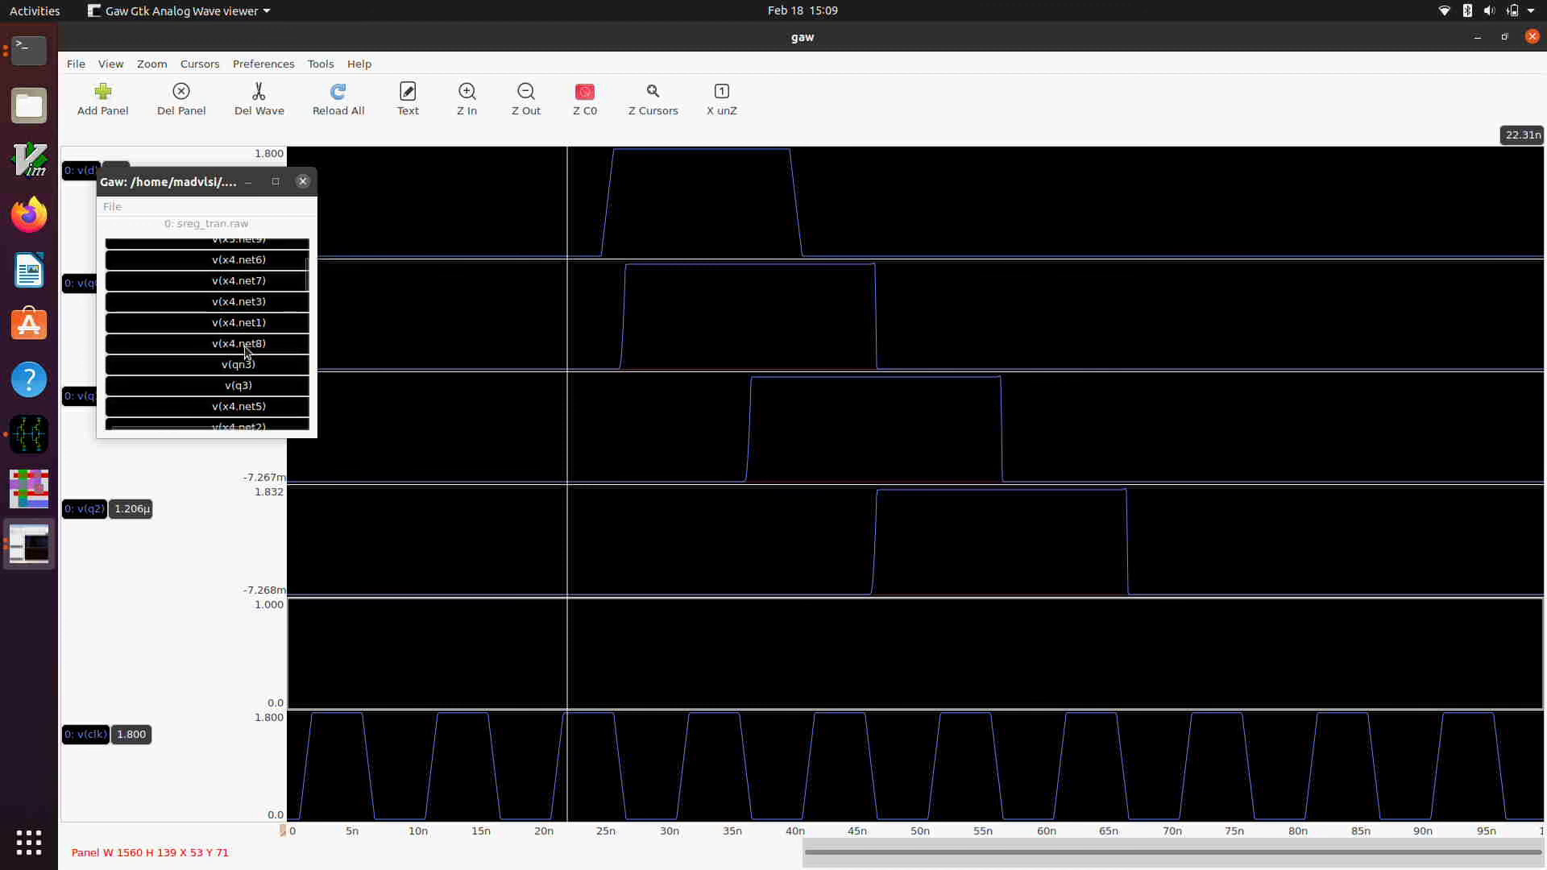
pyautogui.doubleClick(241, 389)
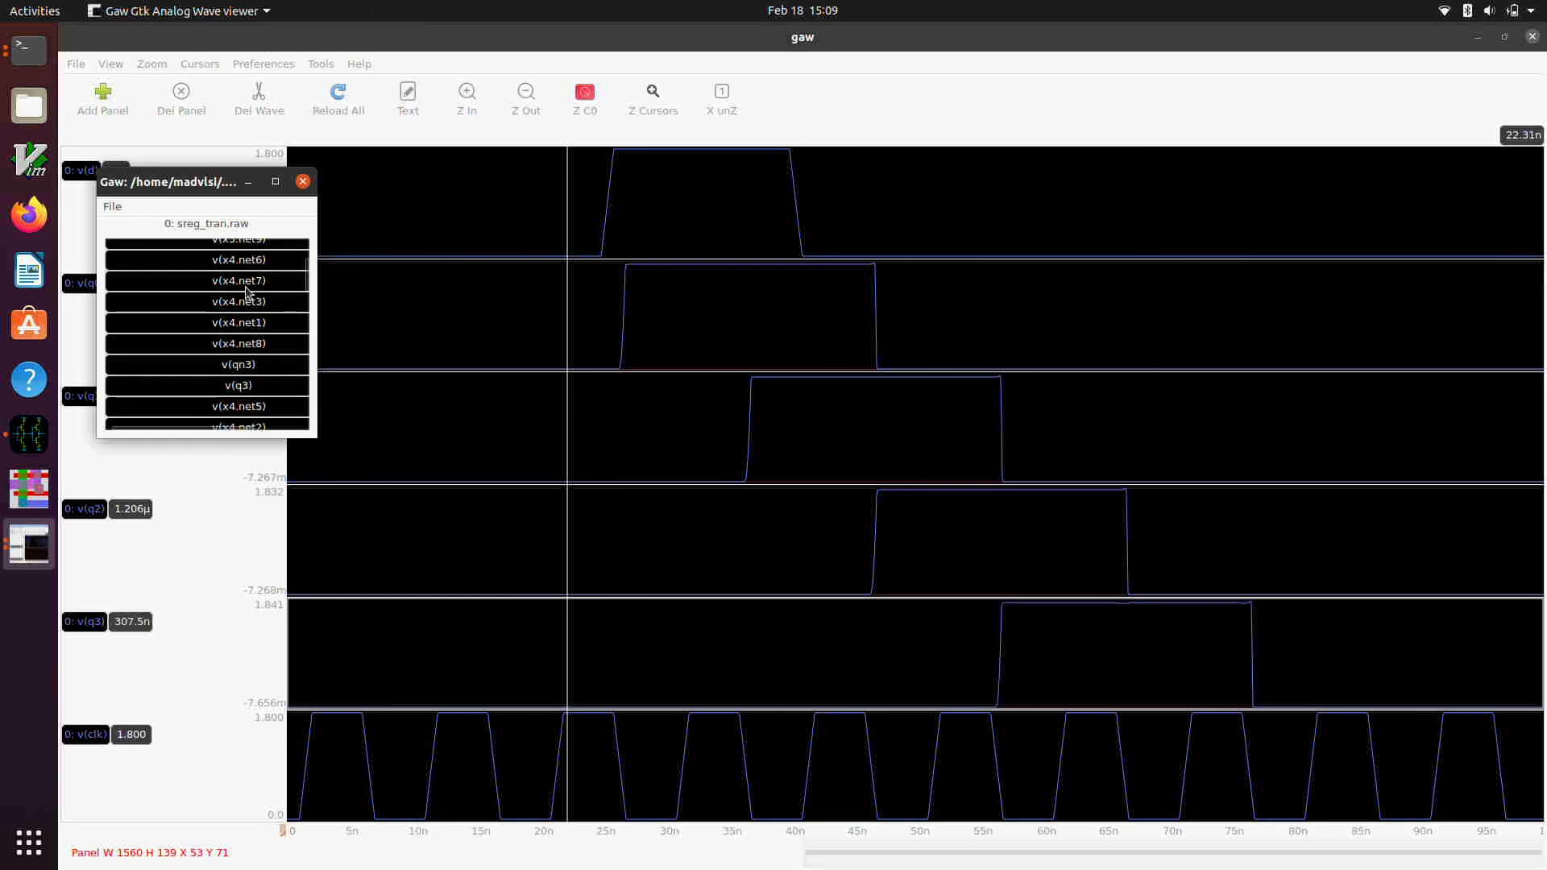
pyautogui.click(302, 182)
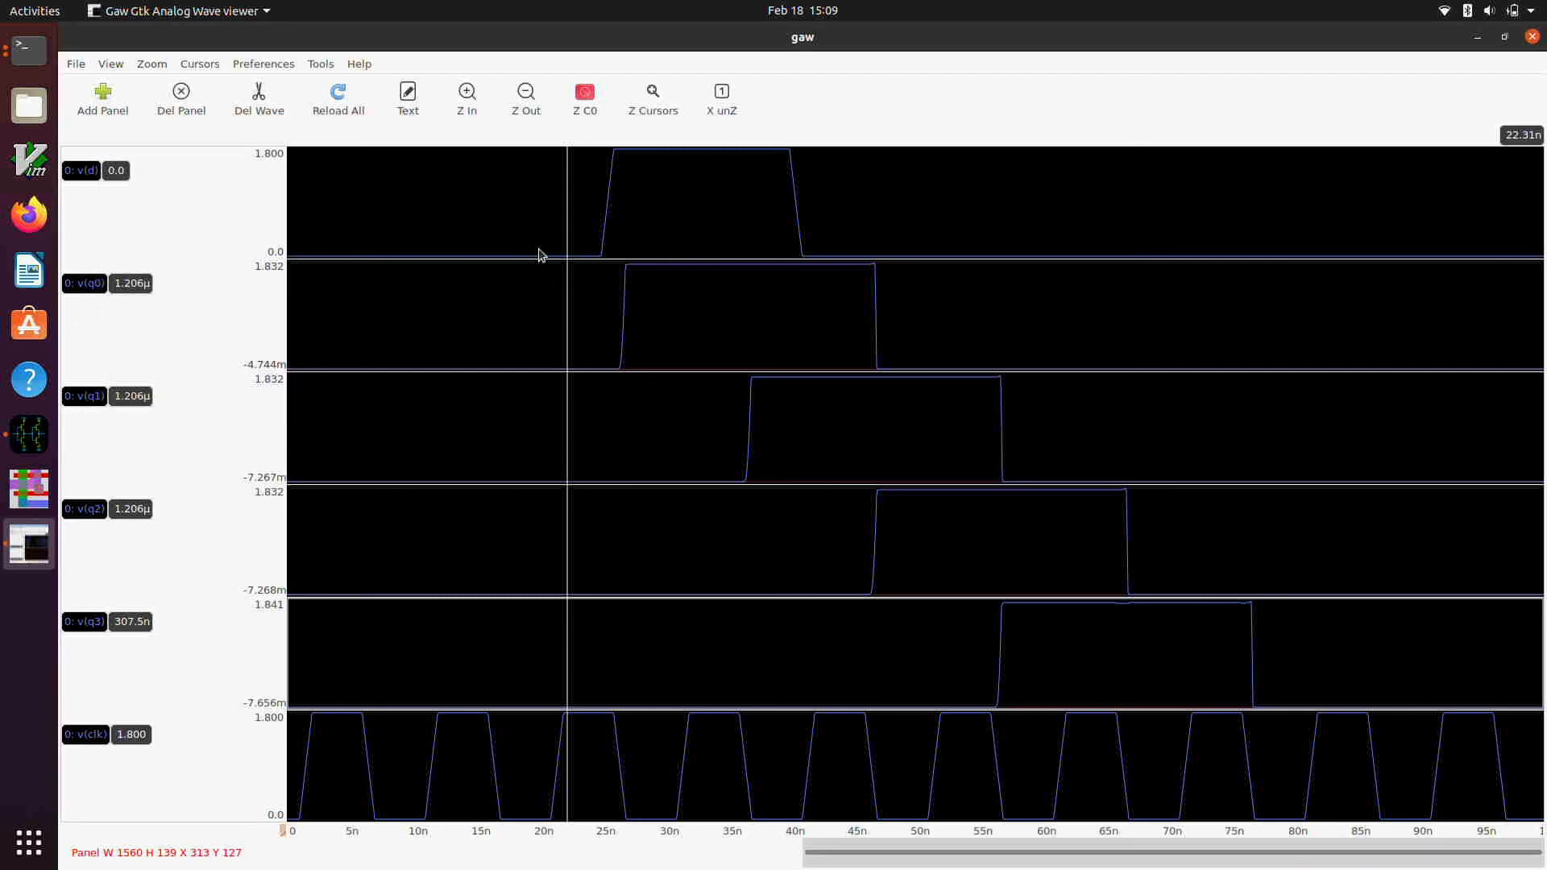